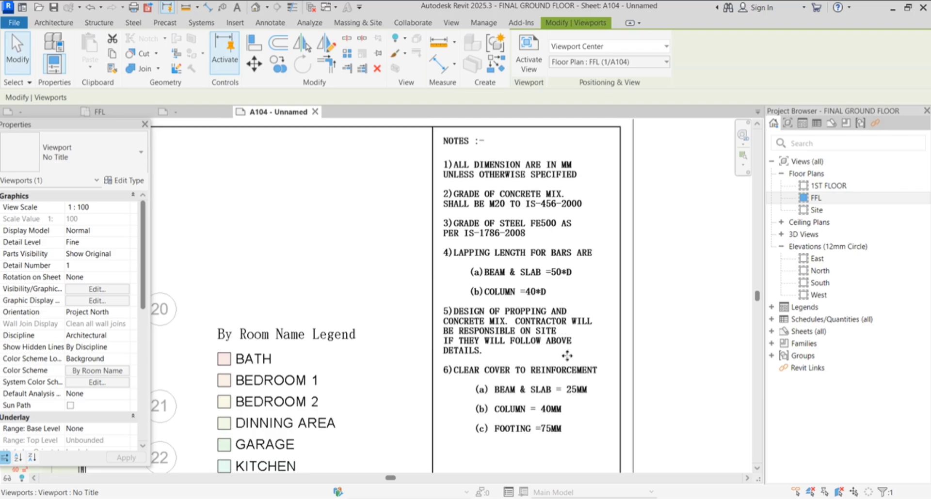
From the ground floor plan project, start a new family with File > New > Family
scroll(578, 204, "down", 1)
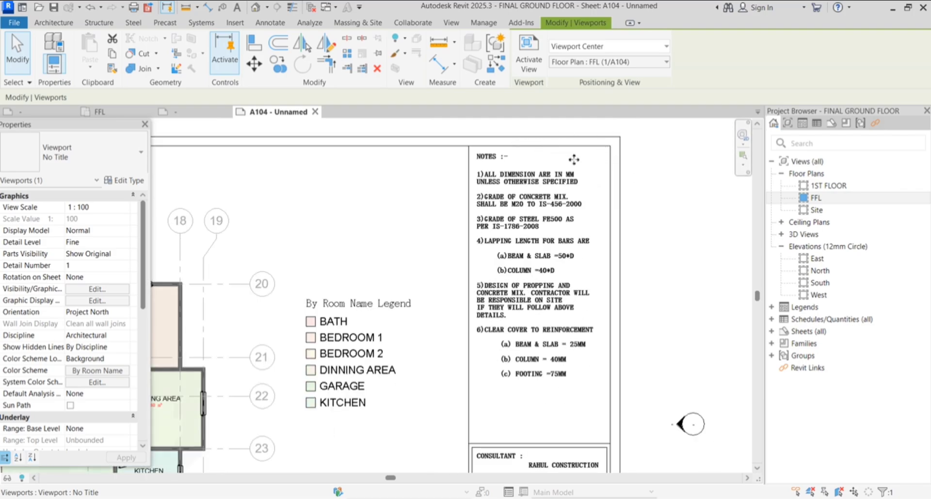
scroll(613, 198, "down", 2)
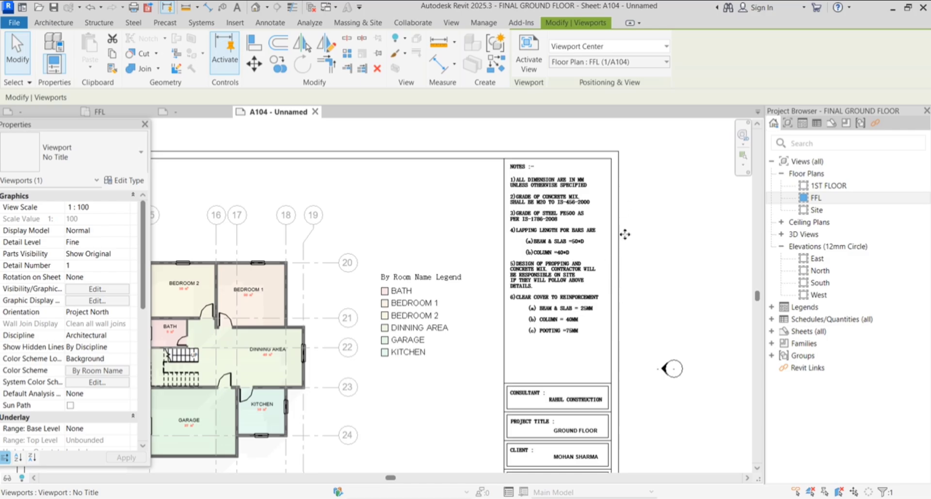
scroll(625, 235, "down", 2)
scroll(607, 232, "down", 1)
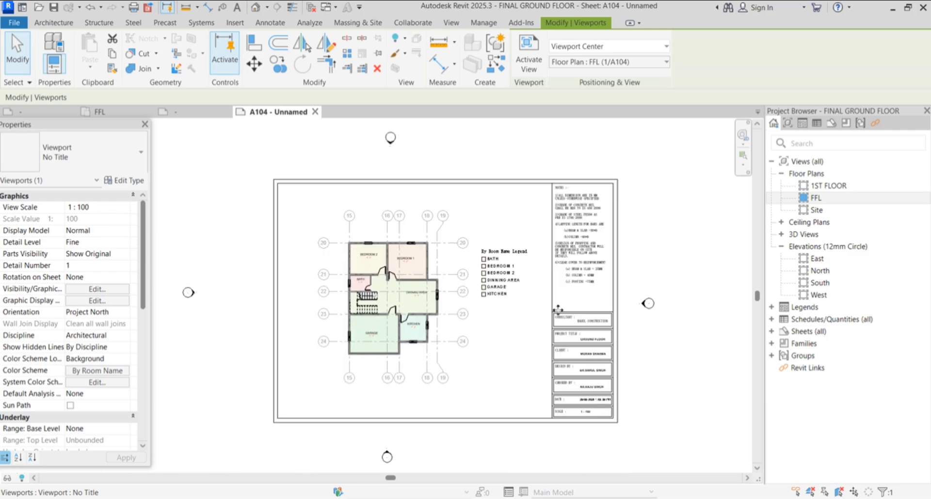
scroll(588, 410, "up", 3)
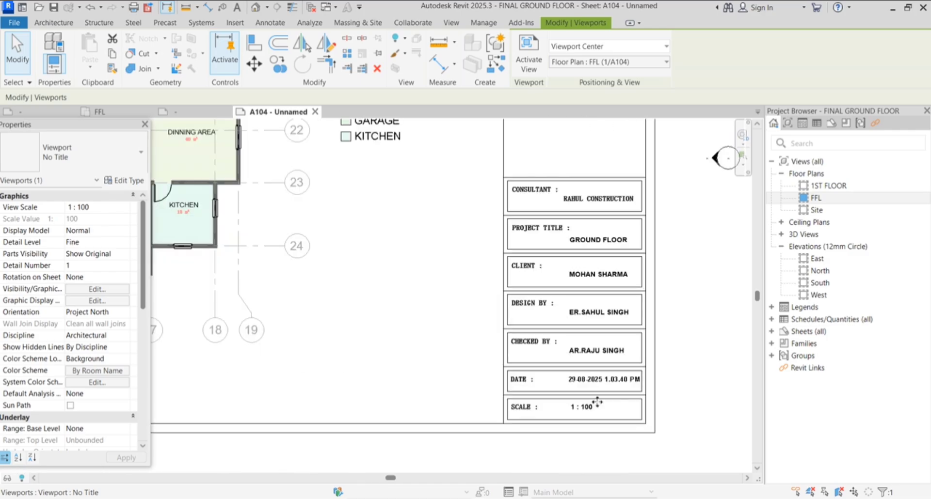
scroll(606, 410, "up", 1)
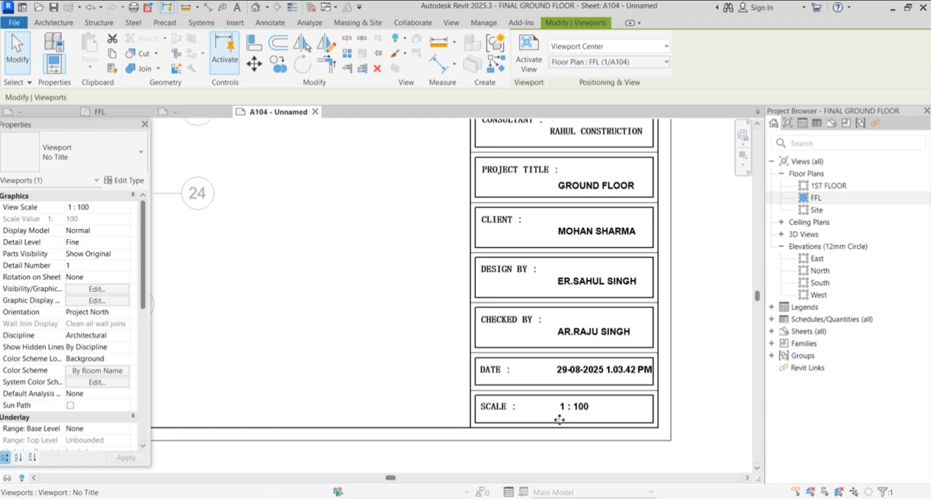
scroll(559, 333, "down", 1)
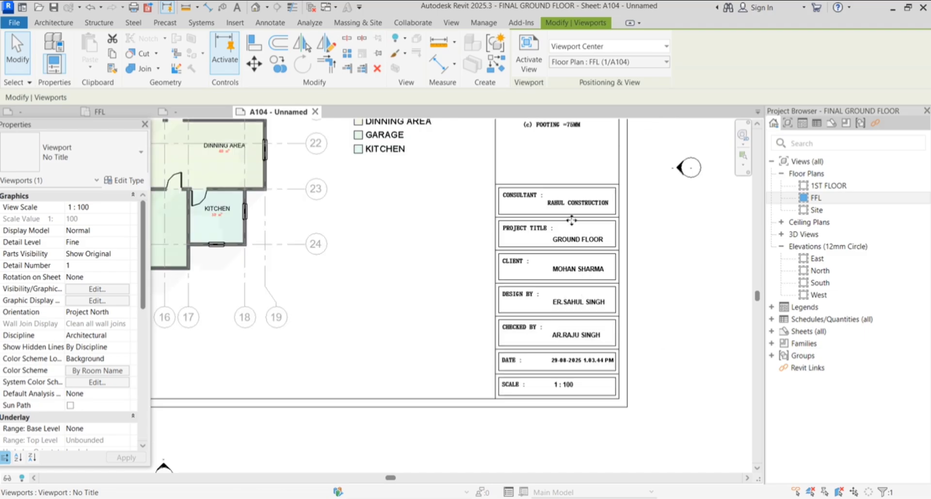
scroll(528, 266, "up", 2)
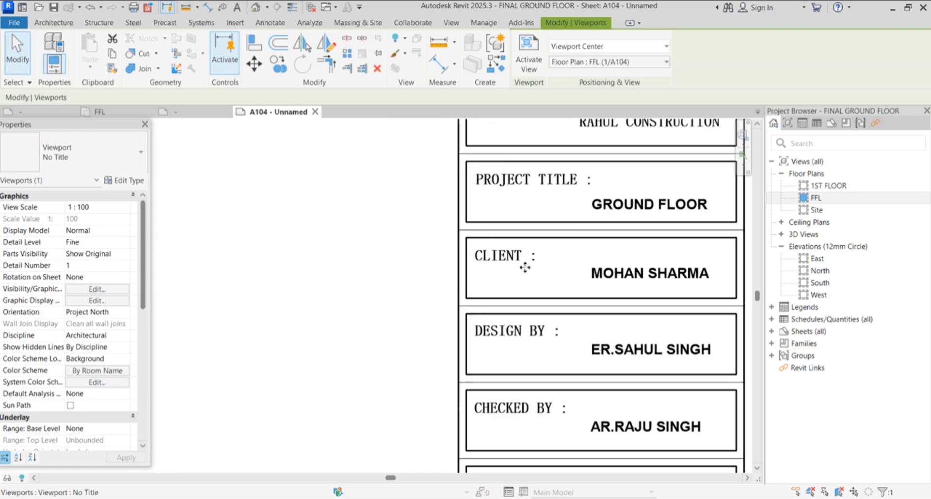
scroll(572, 233, "up", 2)
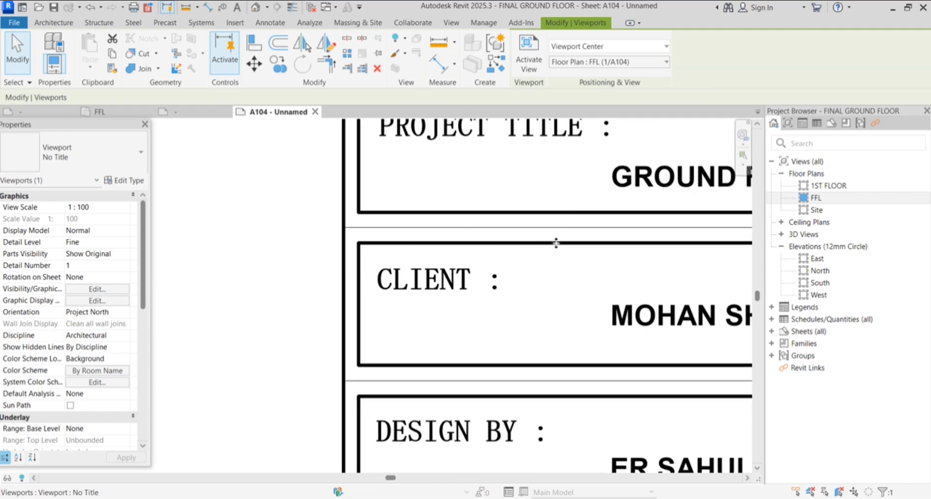
scroll(514, 262, "down", 4)
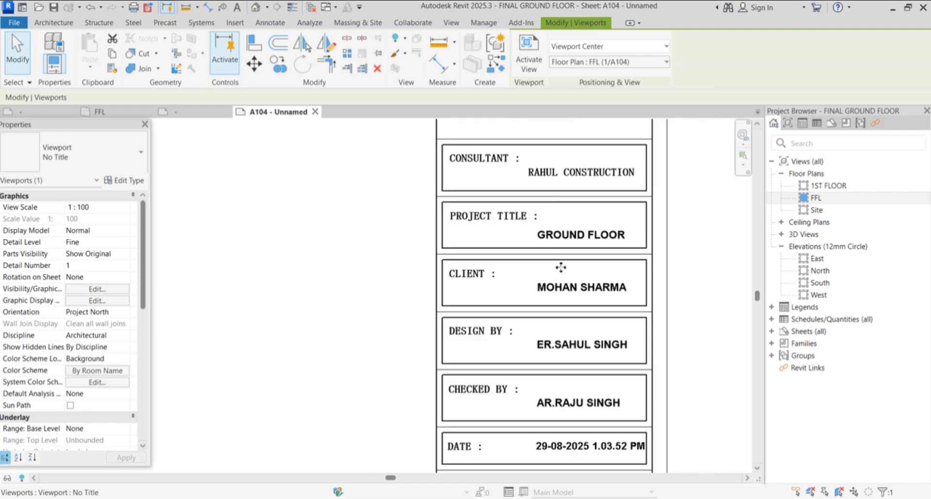
scroll(574, 268, "down", 5)
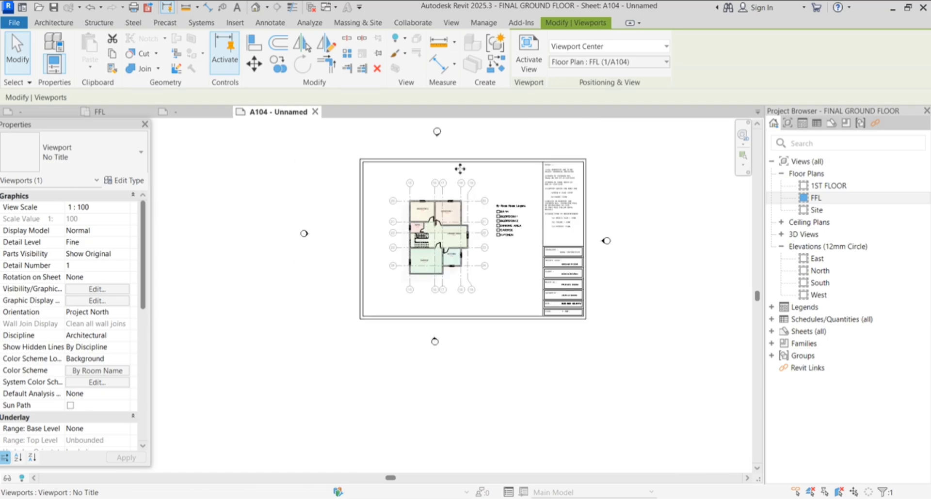
scroll(557, 195, "up", 1)
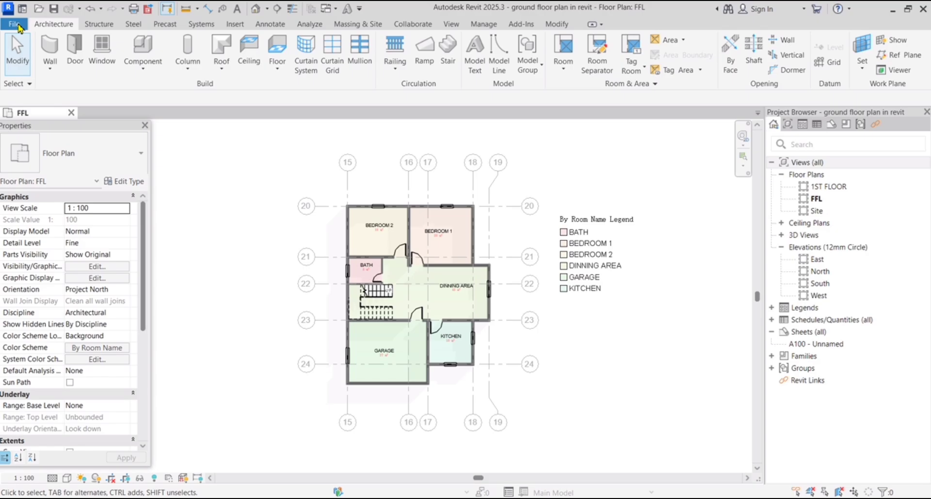
left_click(16, 24)
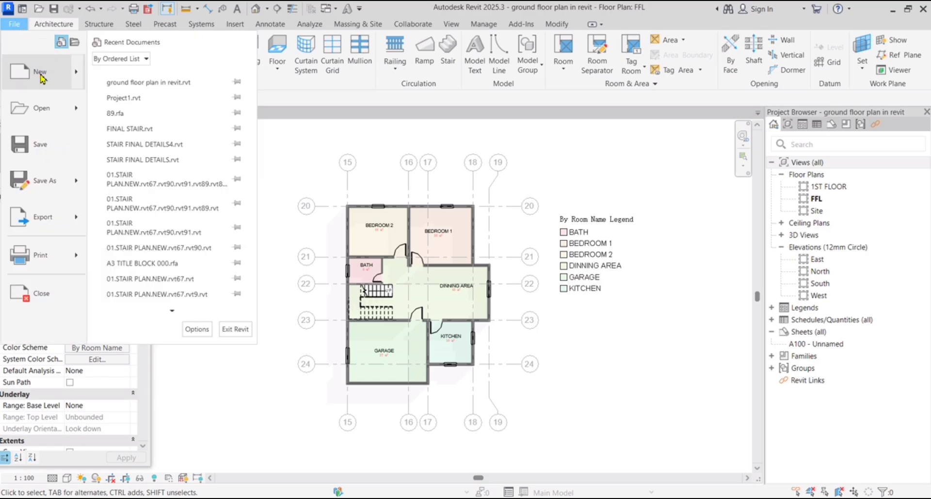
mouse_move(41, 76)
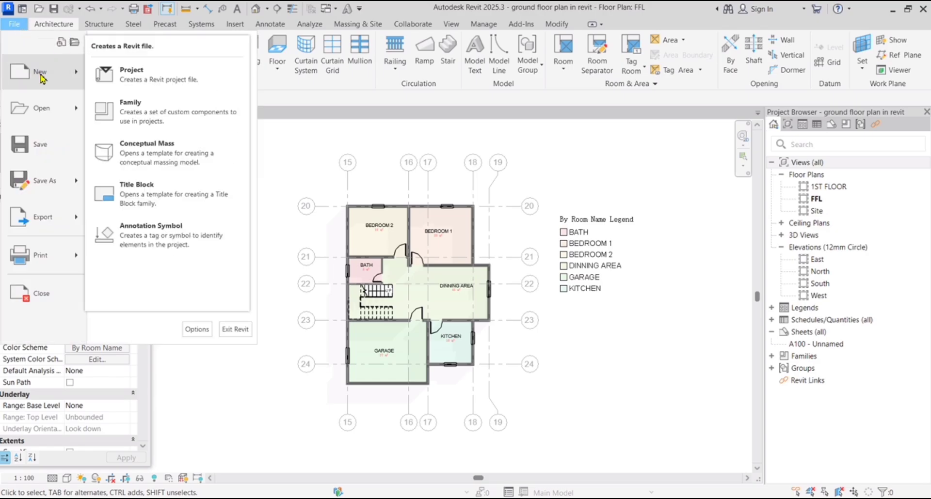
left_click(135, 118)
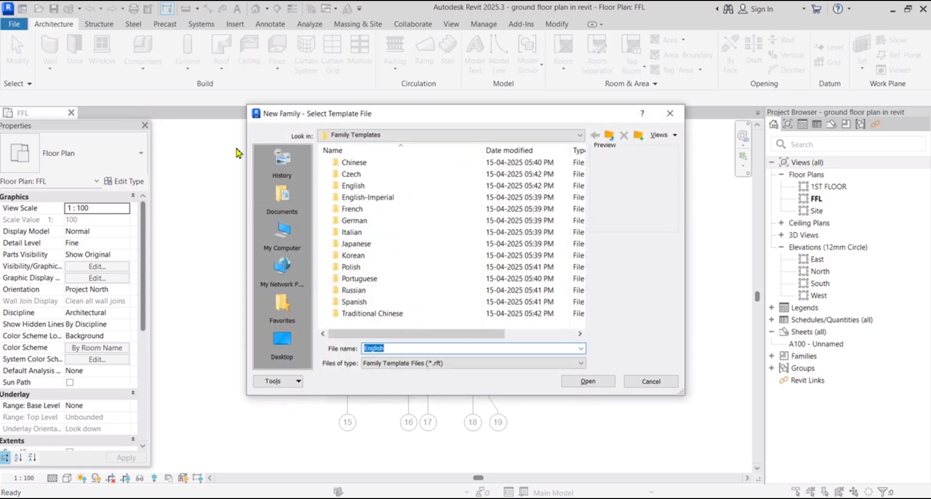
Open English > Titleblocks and create the family from the A3 metric.rft template
left_click(382, 188)
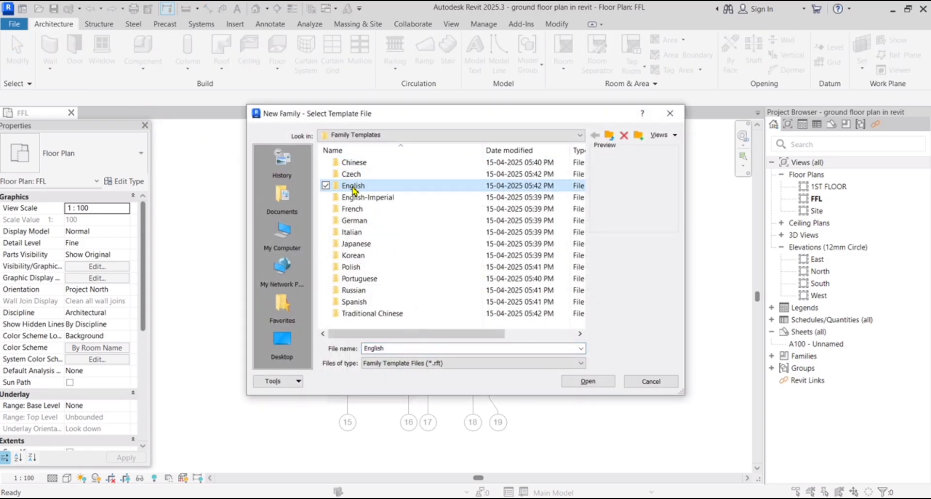
left_click(587, 382)
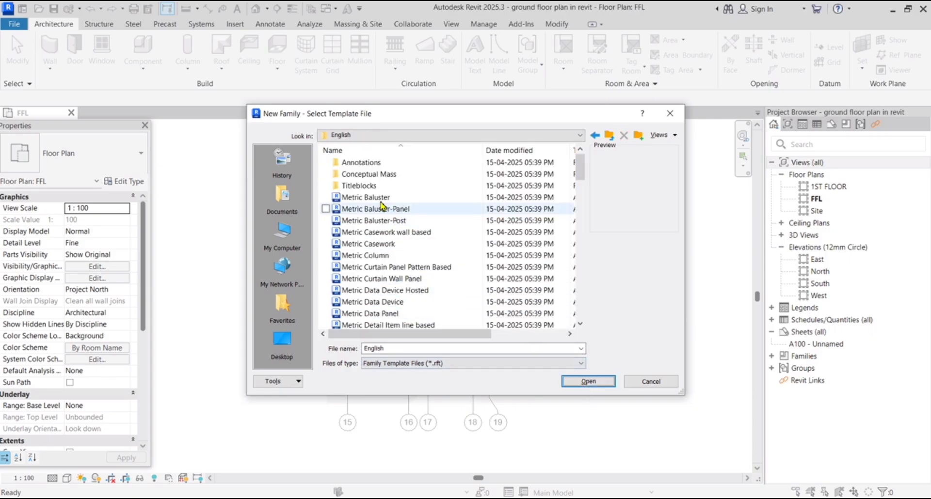
left_click(374, 189)
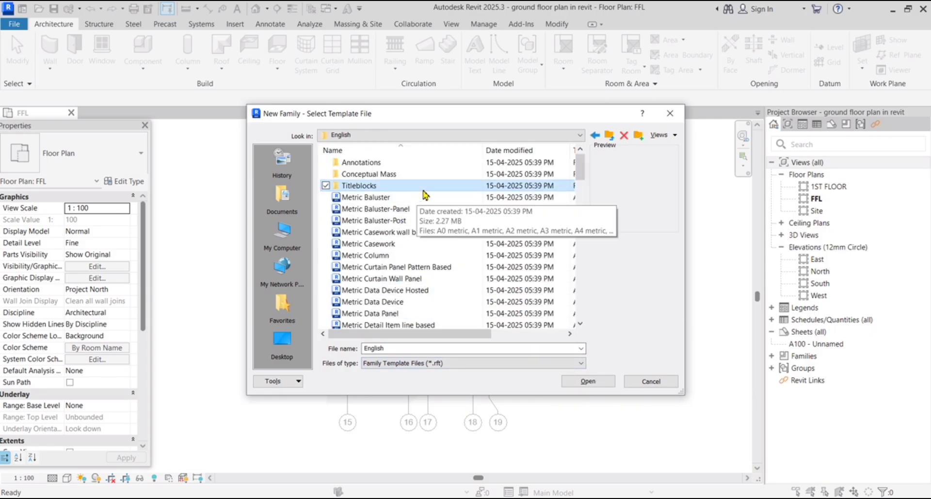
left_click(596, 382)
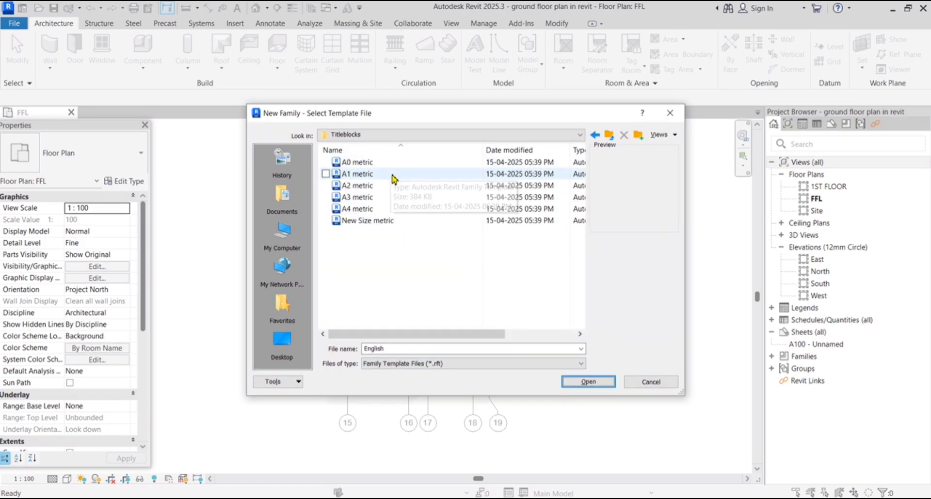
left_click(387, 199)
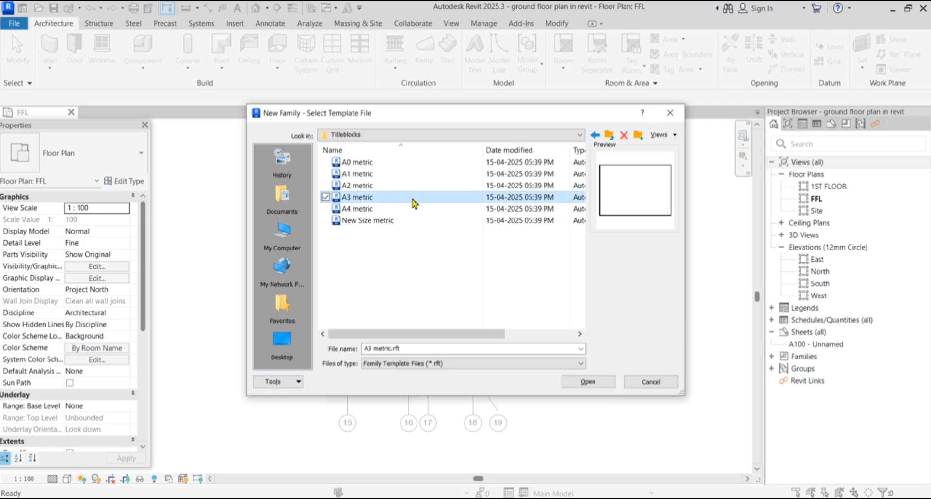
left_click(392, 210)
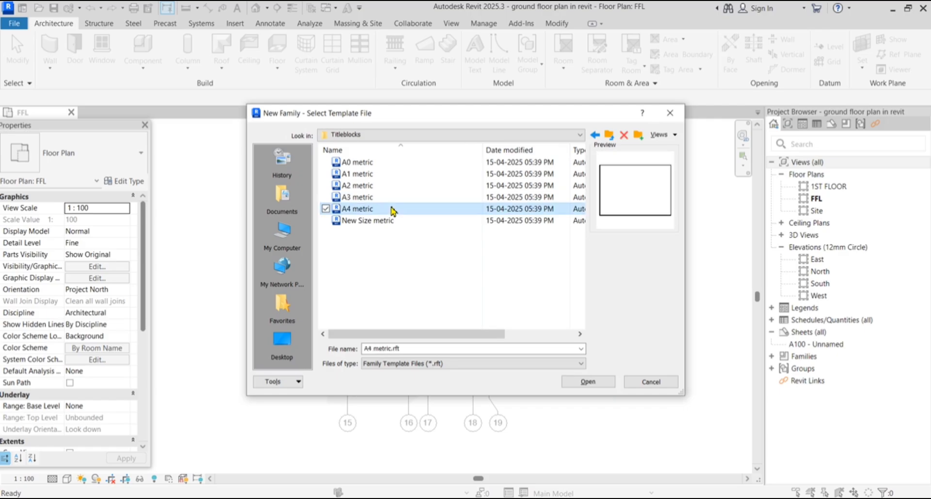
left_click(421, 200)
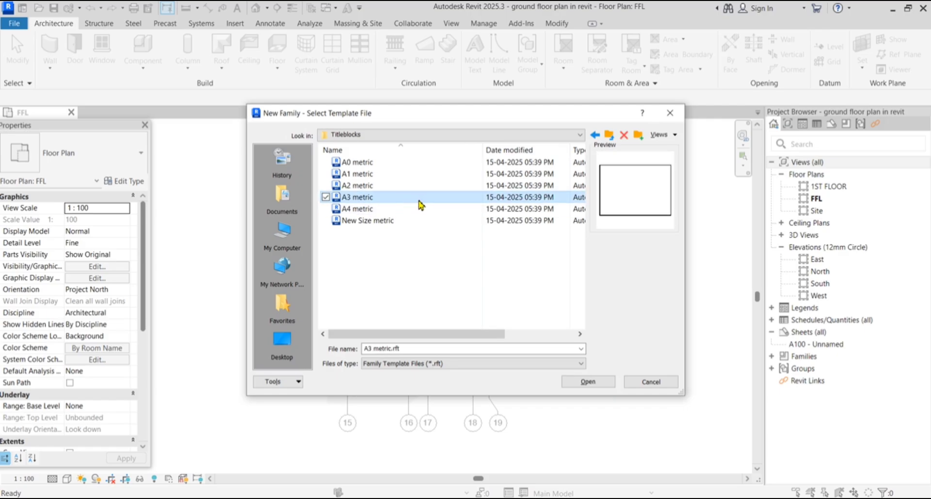
left_click(598, 385)
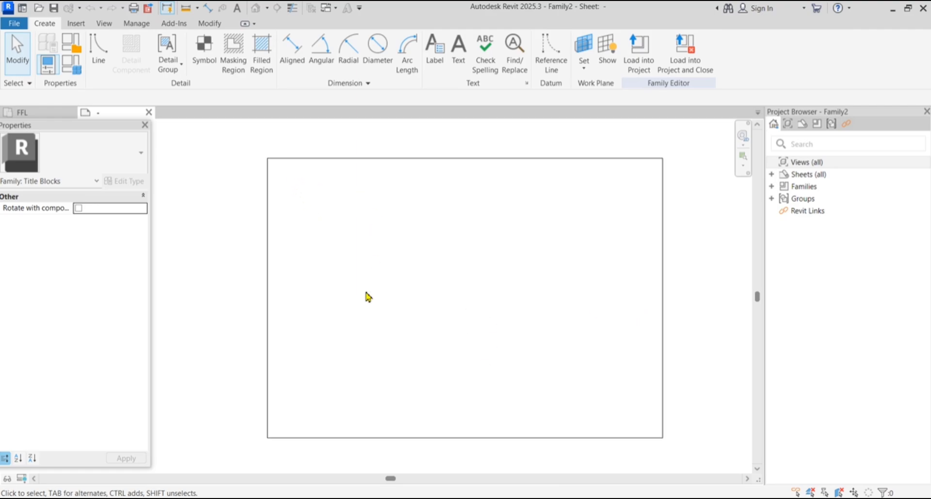
Select the sheet outline edges to confirm their 420 and 297 lengths
left_click_drag(333, 195, 595, 375)
left_click_drag(286, 177, 293, 423)
scroll(421, 283, "down", 1)
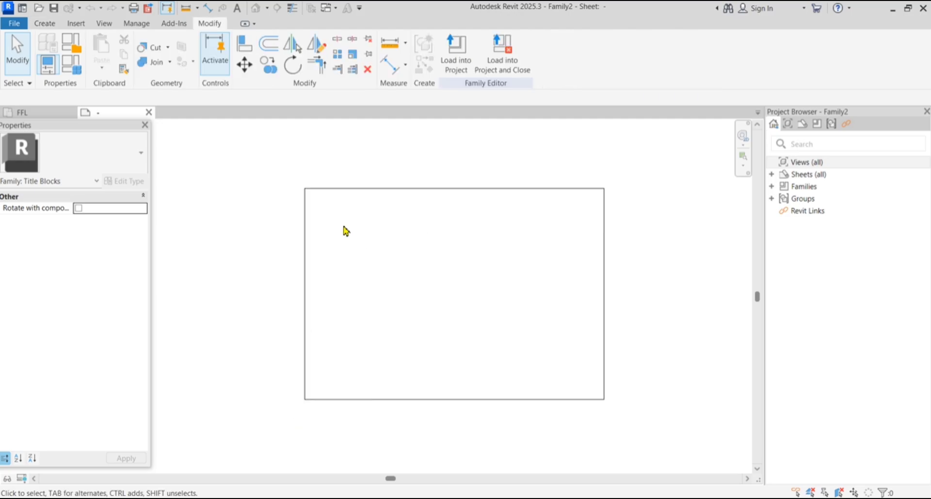
left_click(354, 188)
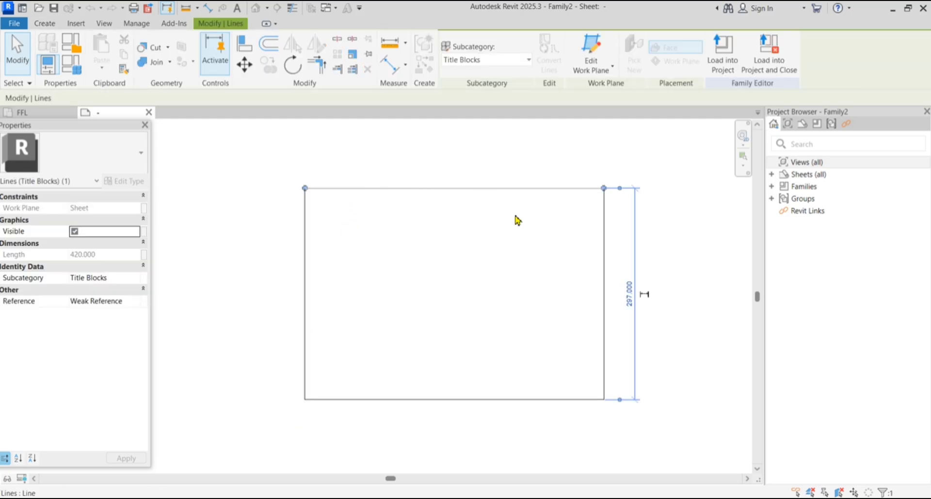
left_click(604, 334)
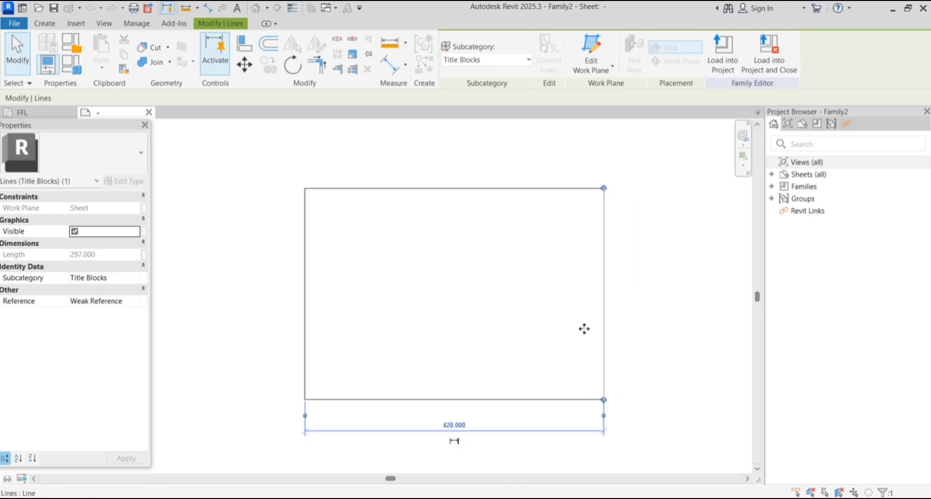
left_click(654, 395)
Window-select the right-side sheet border lines to inspect the blank outline
scroll(482, 333, "up", 1)
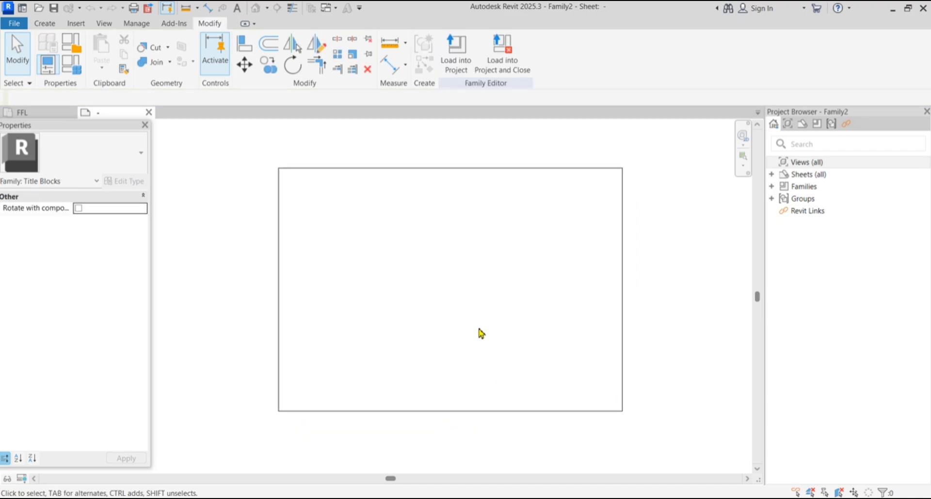
scroll(480, 334, "up", 1)
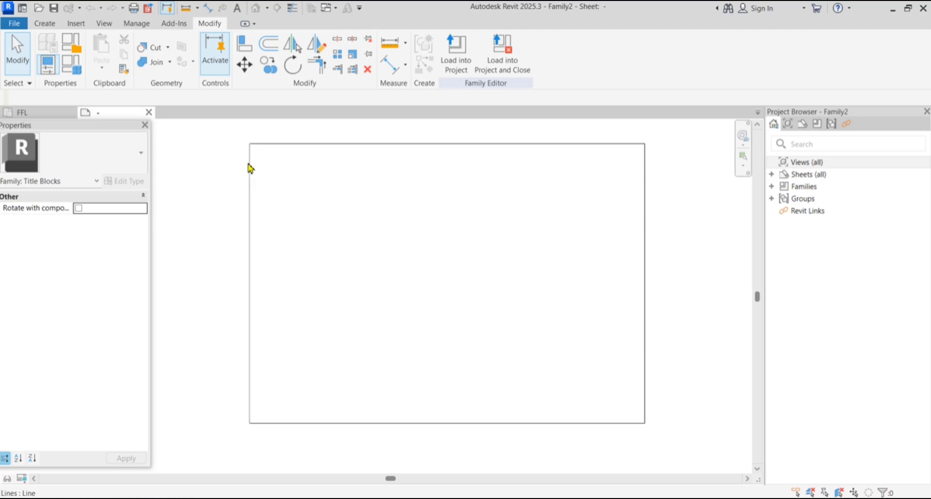
left_click_drag(263, 154, 632, 412)
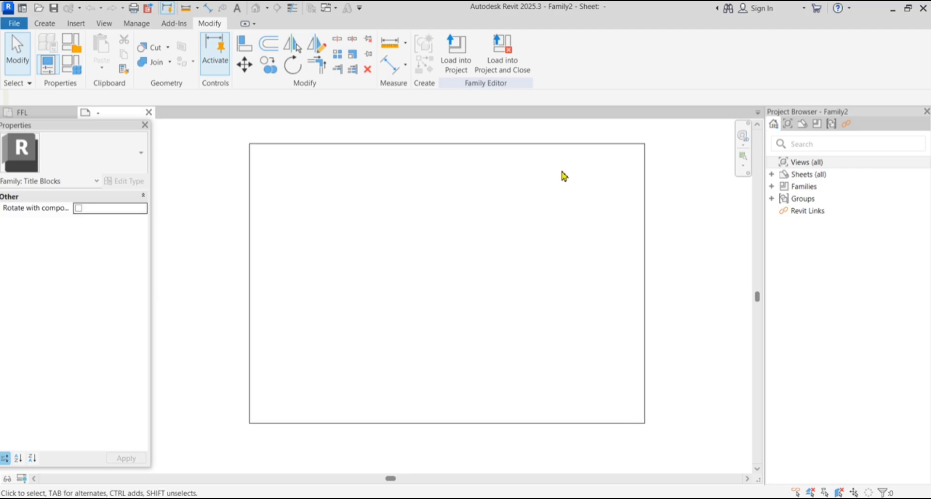
left_click_drag(563, 170, 620, 420)
left_click_drag(561, 386, 610, 373)
left_click_drag(567, 332, 620, 342)
left_click_drag(567, 303, 611, 307)
left_click(46, 25)
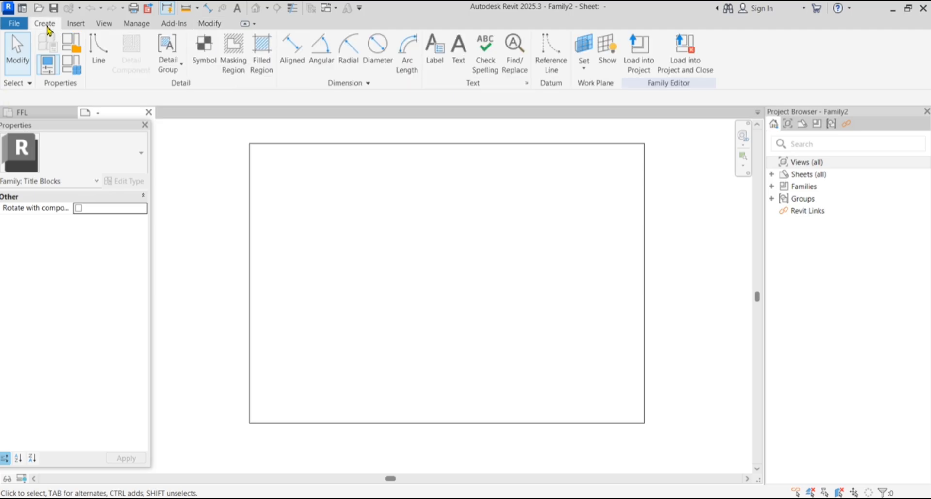
Draw a <Wide Lines> rectangle at offset -5 between the sheet's opposite corners
left_click(97, 59)
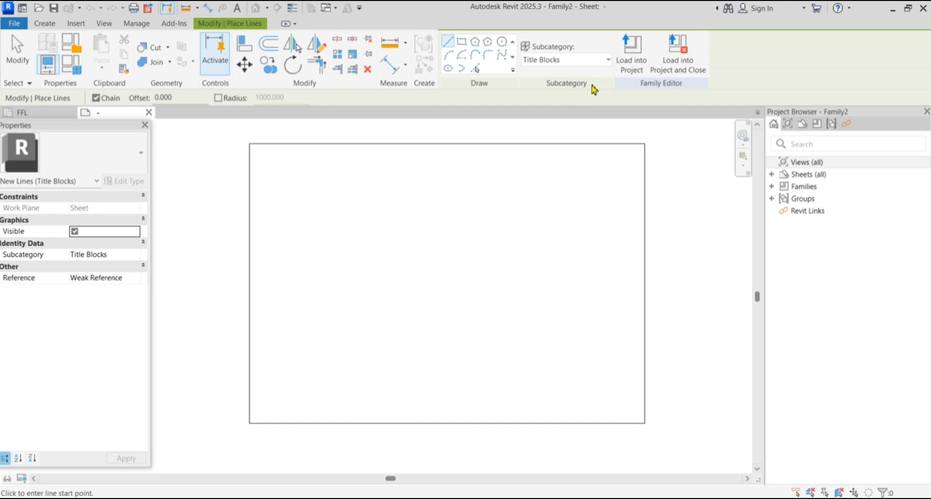
left_click(584, 60)
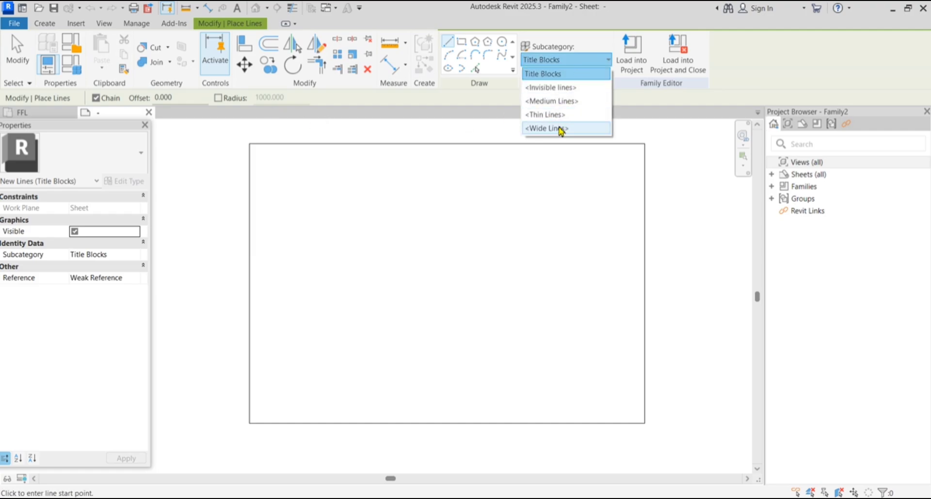
left_click(561, 130)
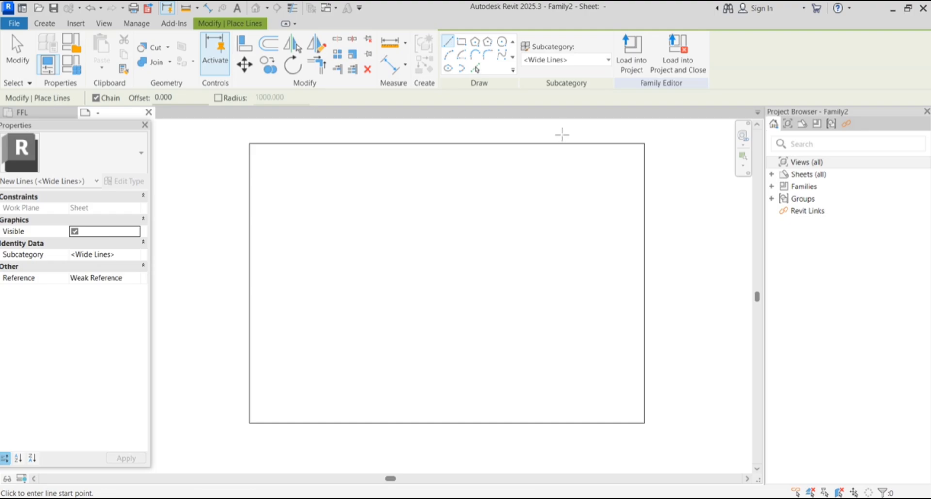
double_click(163, 98)
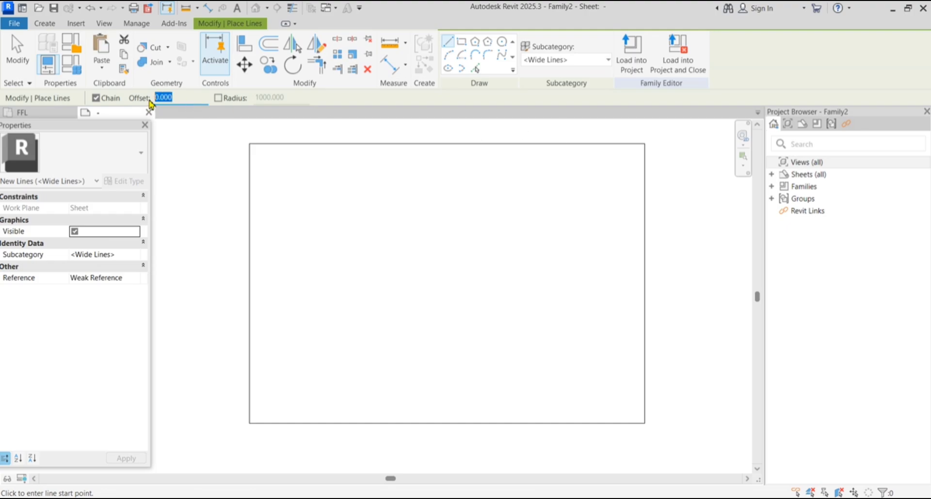
type("-5")
left_click(461, 42)
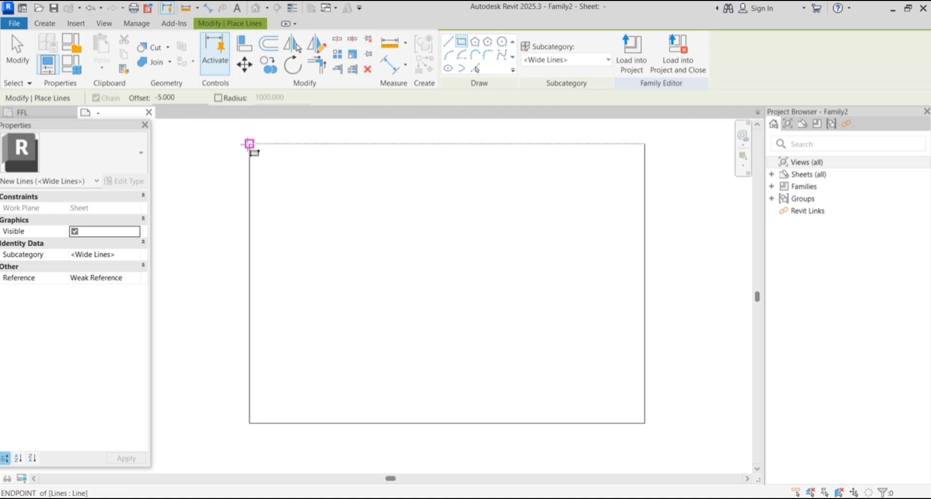
left_click(249, 143)
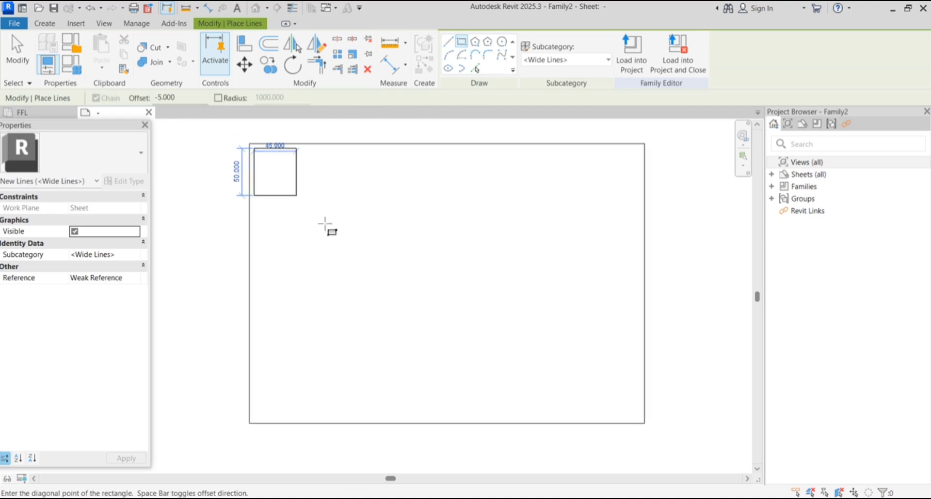
left_click(665, 431)
scroll(665, 432, "up", 4)
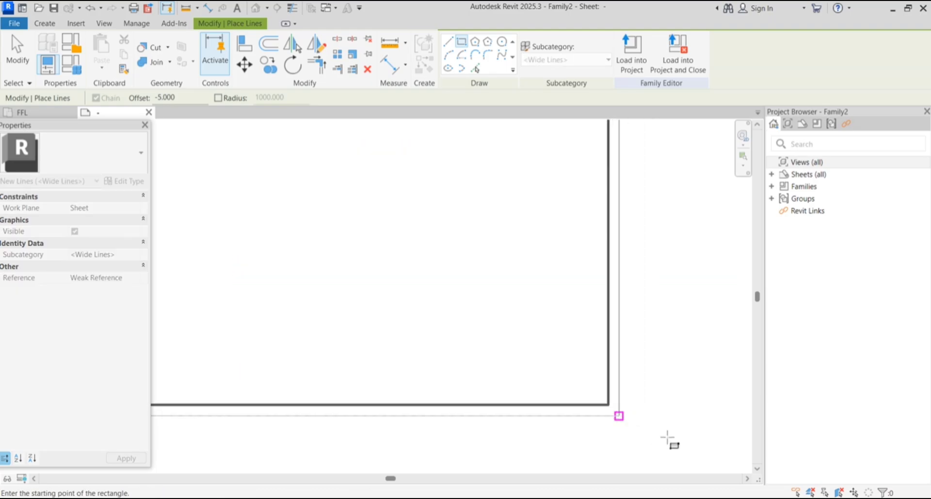
Check the subcategories of the outer sheet edge and the inner thick border line
left_click(18, 53)
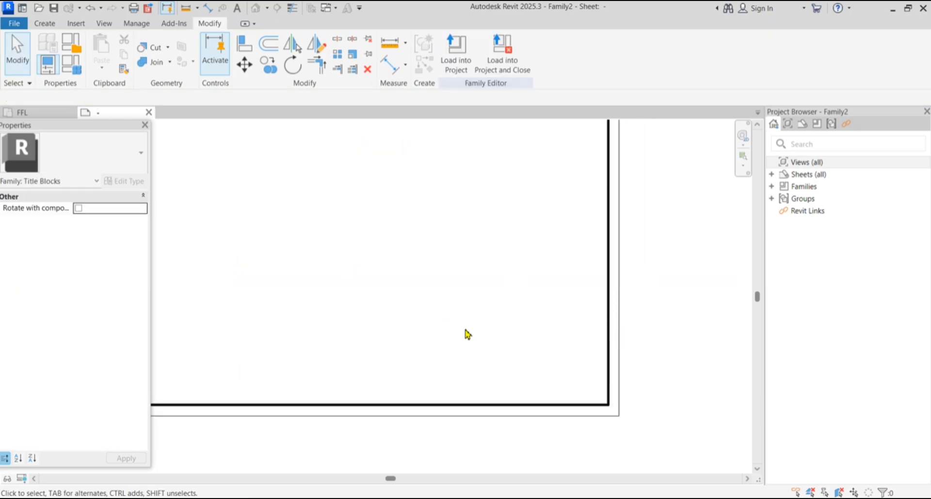
scroll(567, 372, "down", 3)
scroll(343, 183, "up", 5)
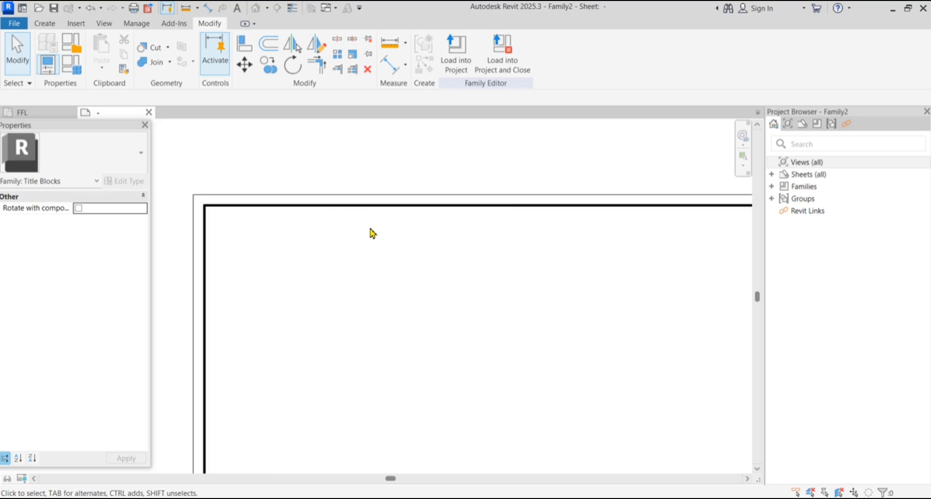
left_click(447, 198)
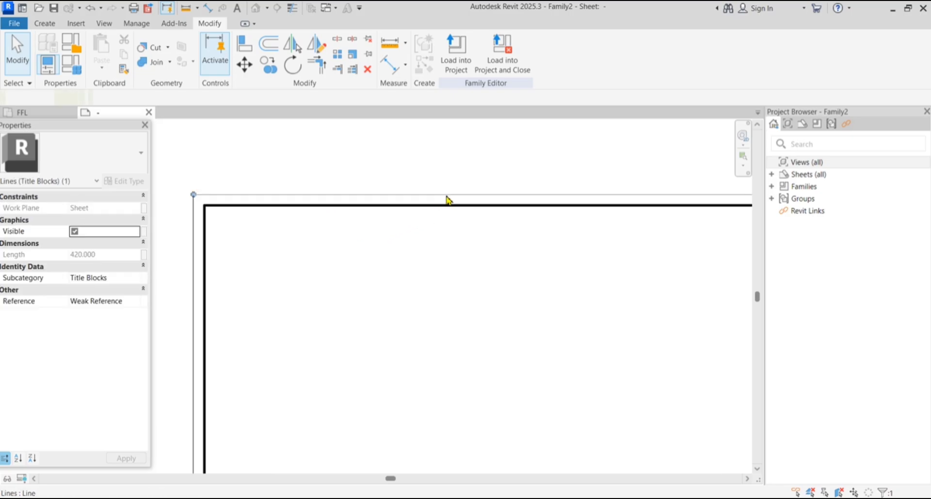
left_click(529, 64)
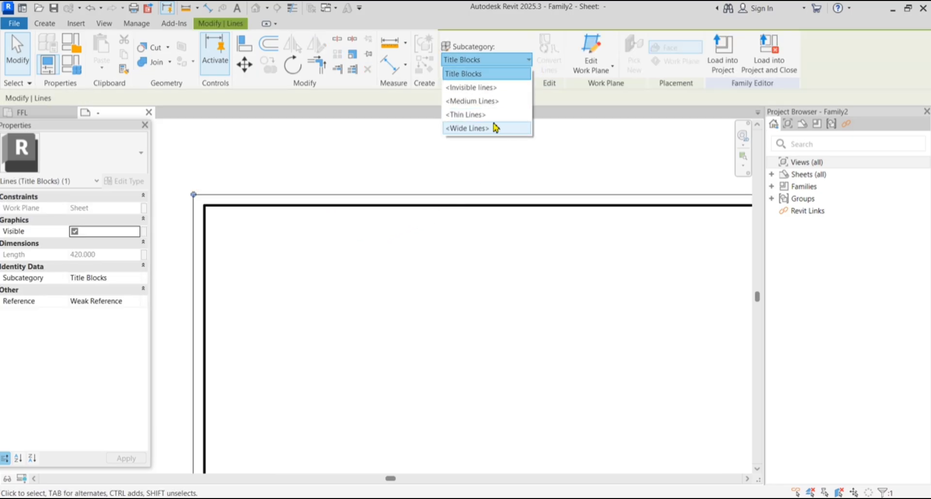
left_click(492, 119)
left_click(486, 226)
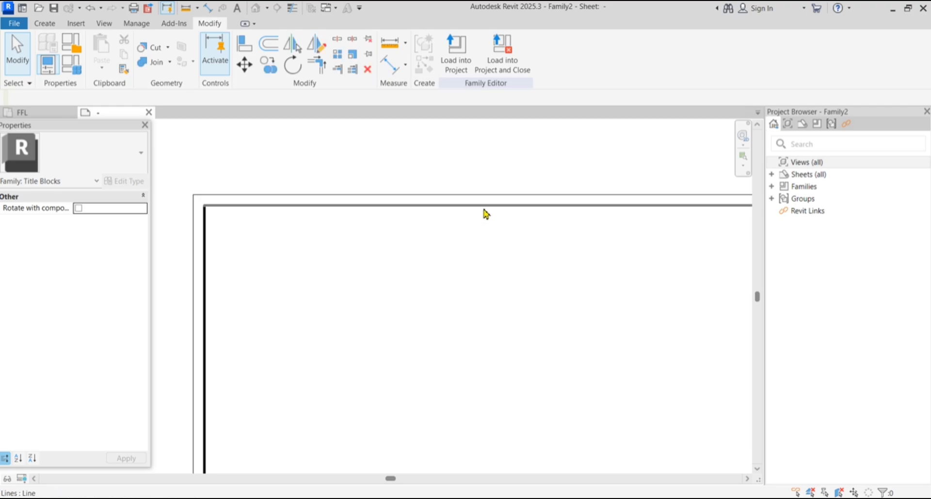
left_click(483, 206)
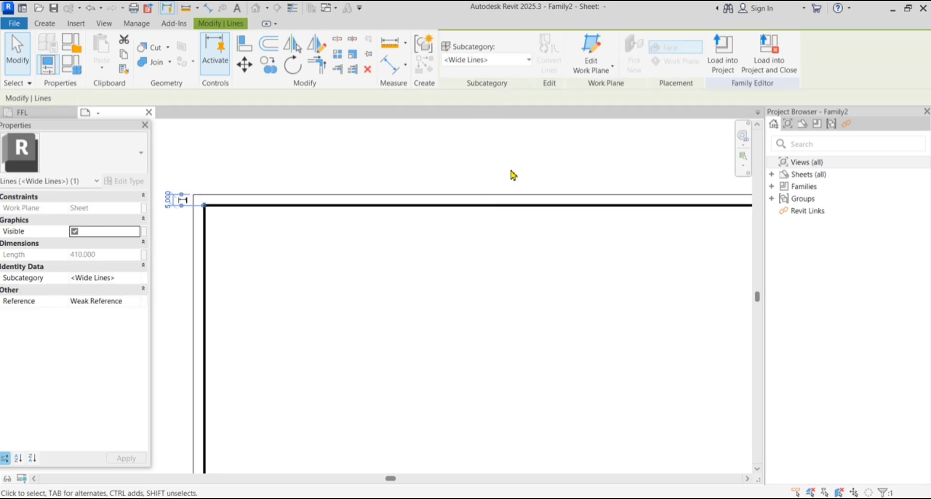
left_click(509, 284)
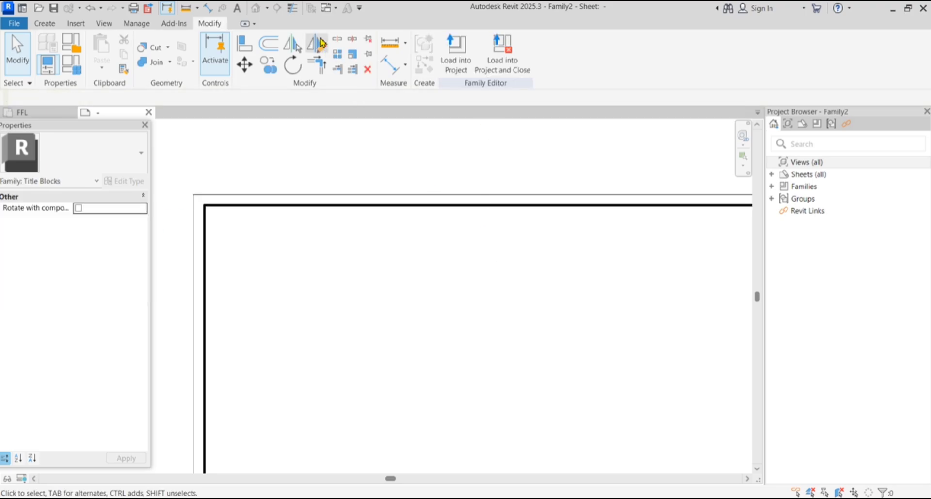
Turn off Thin Lines so the borders display at their true weights
left_click(291, 10)
scroll(354, 182, "down", 4)
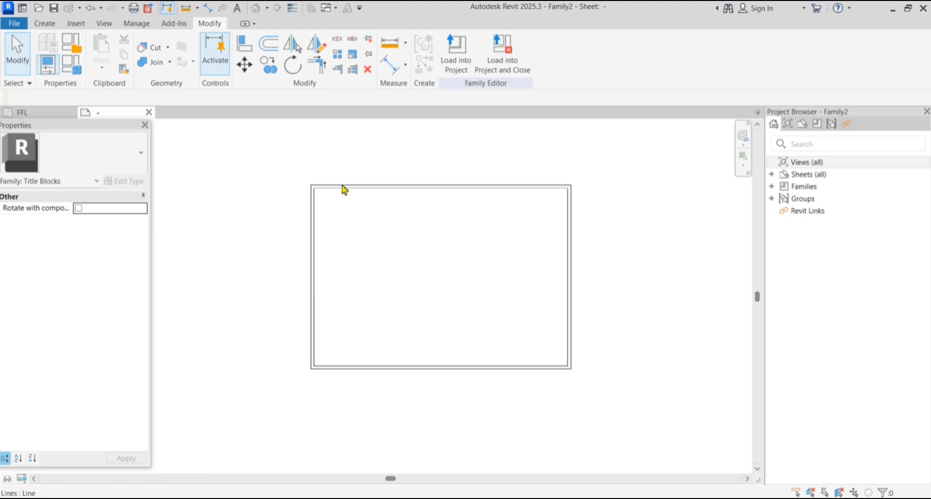
scroll(402, 278, "up", 3)
scroll(673, 251, "up", 1)
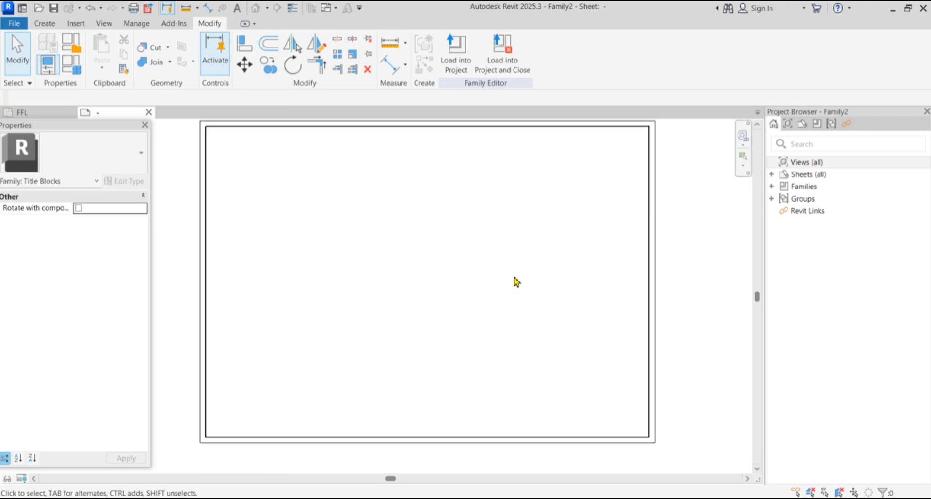
scroll(514, 277, "down", 1)
scroll(549, 224, "up", 1)
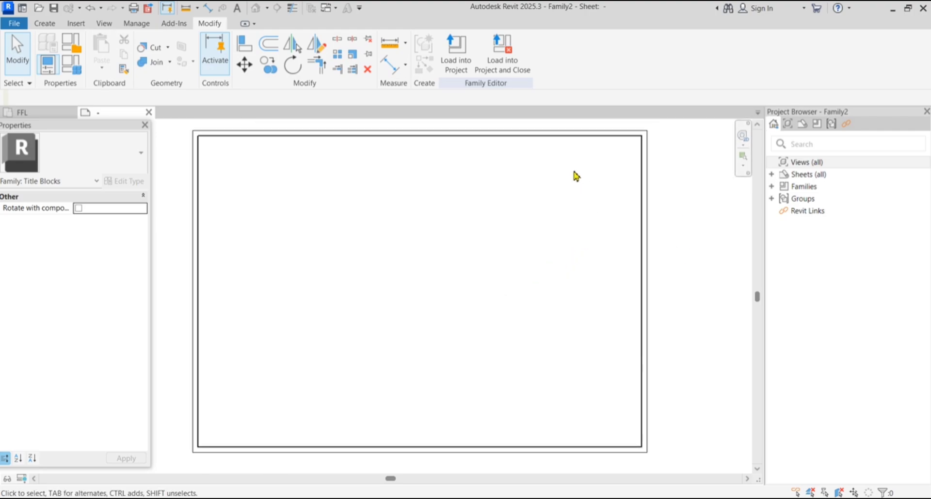
left_click_drag(577, 150, 629, 441)
Draw a <Thin Lines> vertical line from top to bottom border, 75 from the right edge
left_click(45, 23)
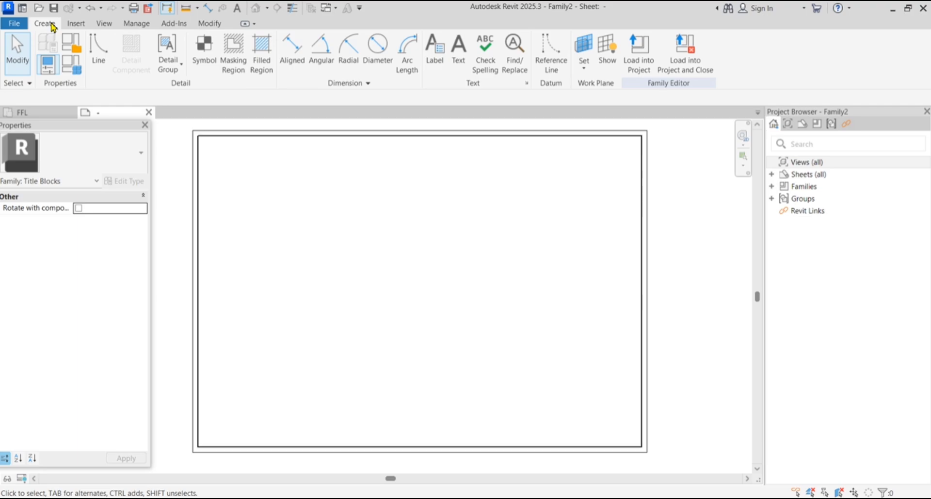
left_click(99, 49)
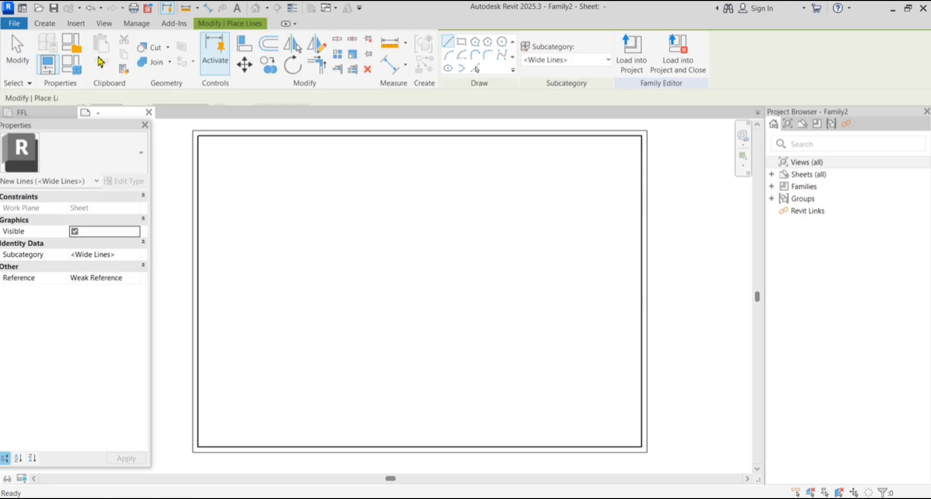
left_click(572, 60)
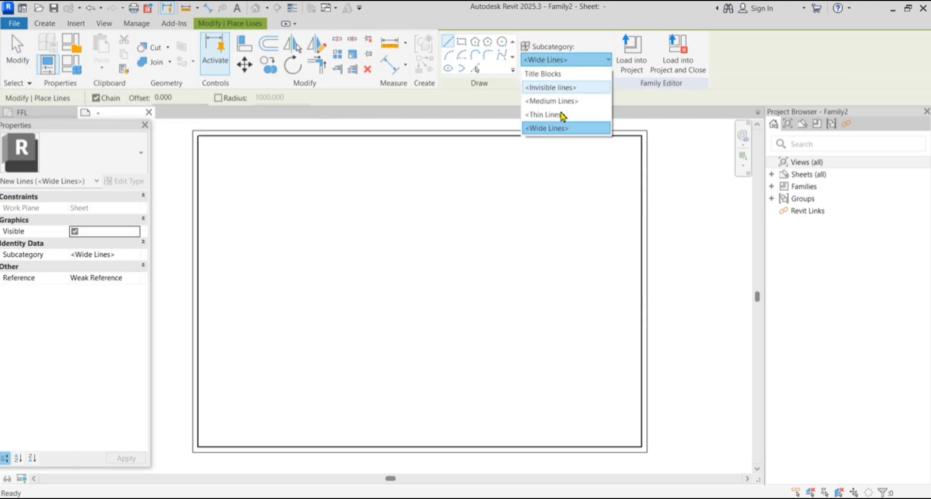
left_click(557, 115)
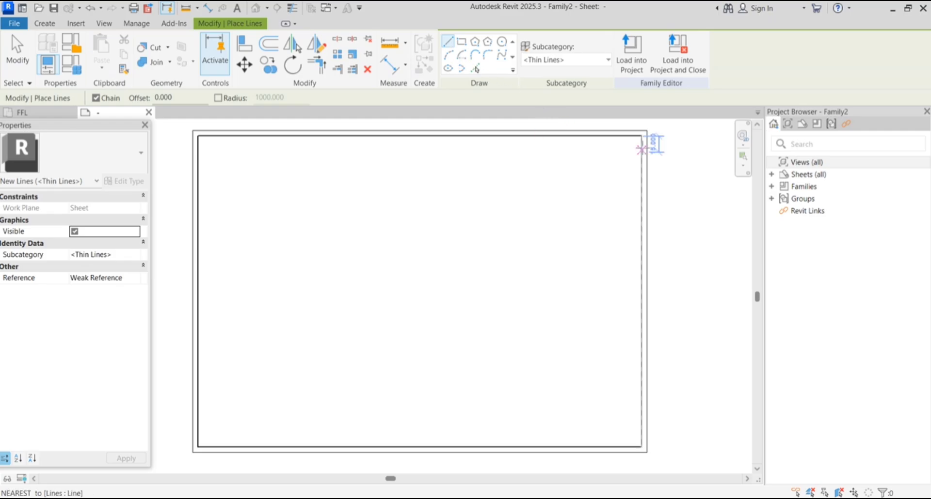
left_click(561, 137)
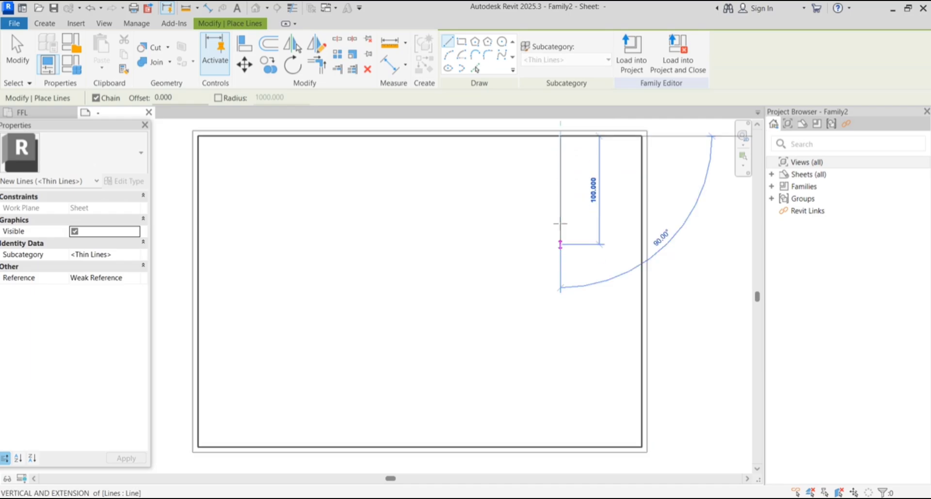
left_click(560, 447)
key("Escape")
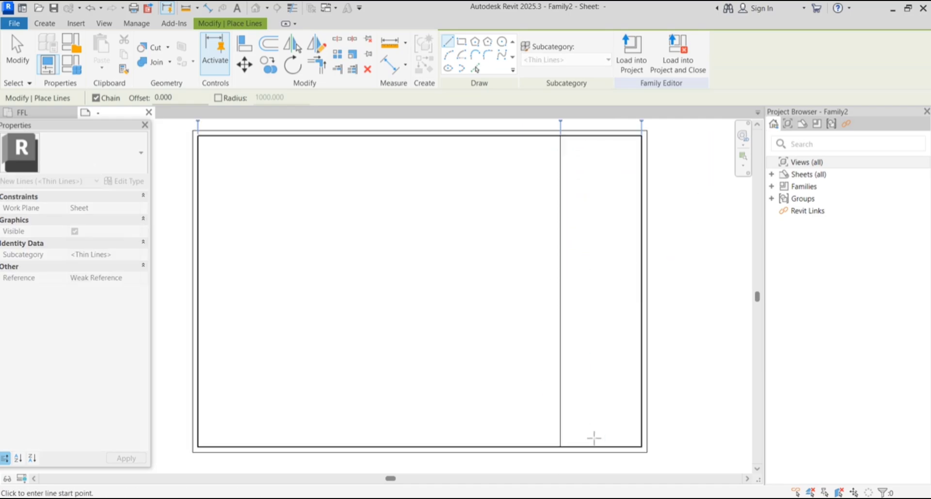
left_click(17, 53)
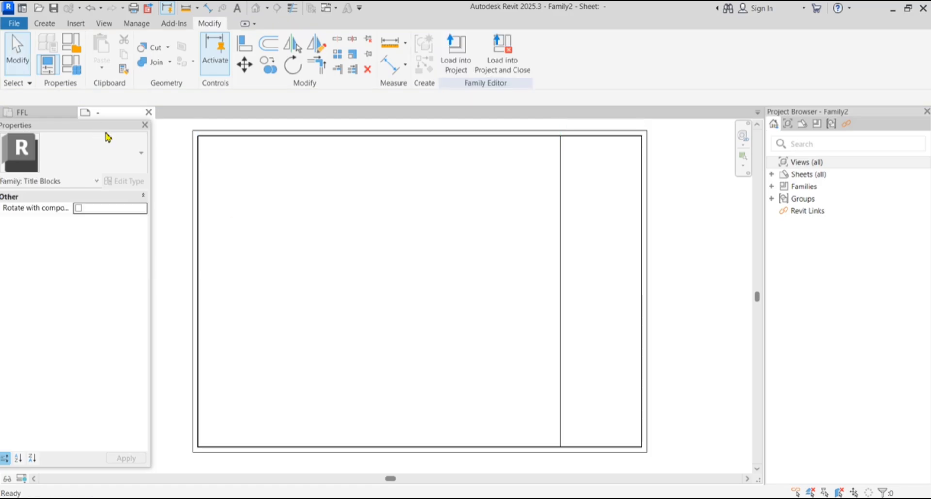
Inspect the lower end of the new vertical divider line
scroll(572, 255, "up", 1)
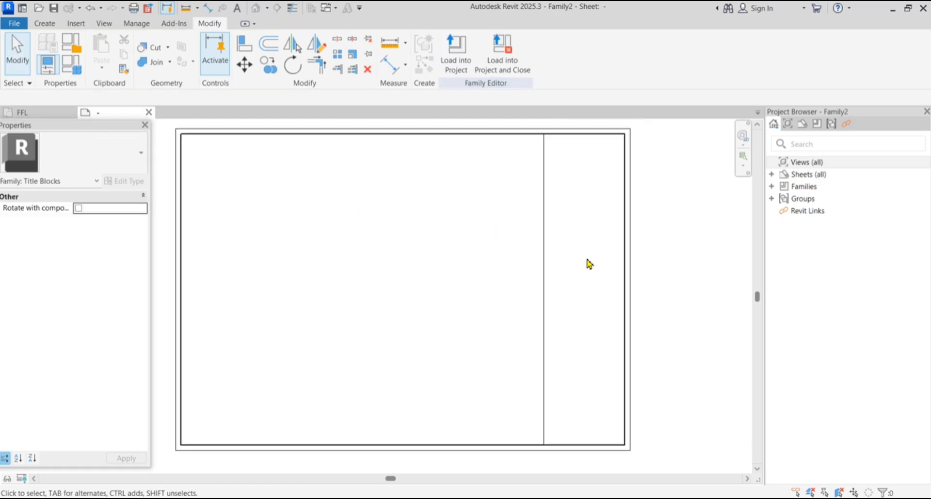
scroll(572, 279, "down", 1)
scroll(577, 378, "up", 2)
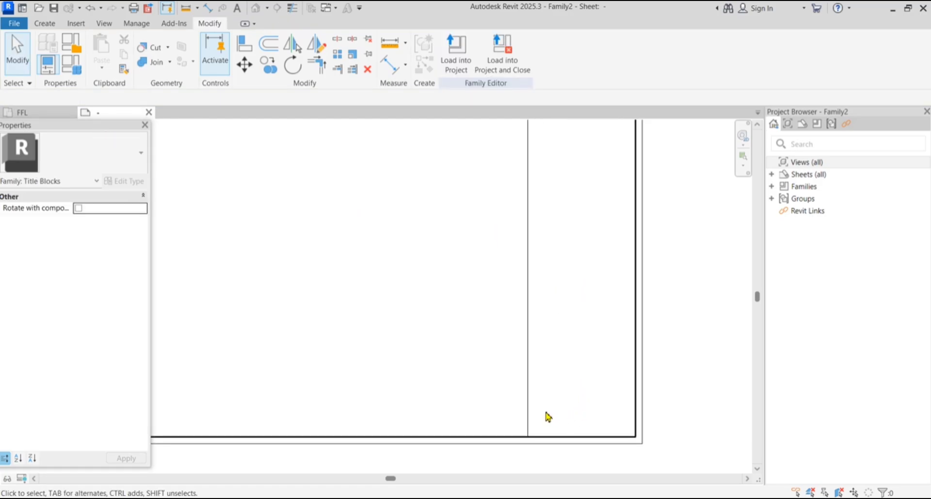
left_click_drag(546, 412, 629, 426)
left_click_drag(540, 424, 630, 438)
left_click_drag(540, 388, 591, 409)
Draw a 15 mm line up from the divider's bottom endpoint
left_click(37, 24)
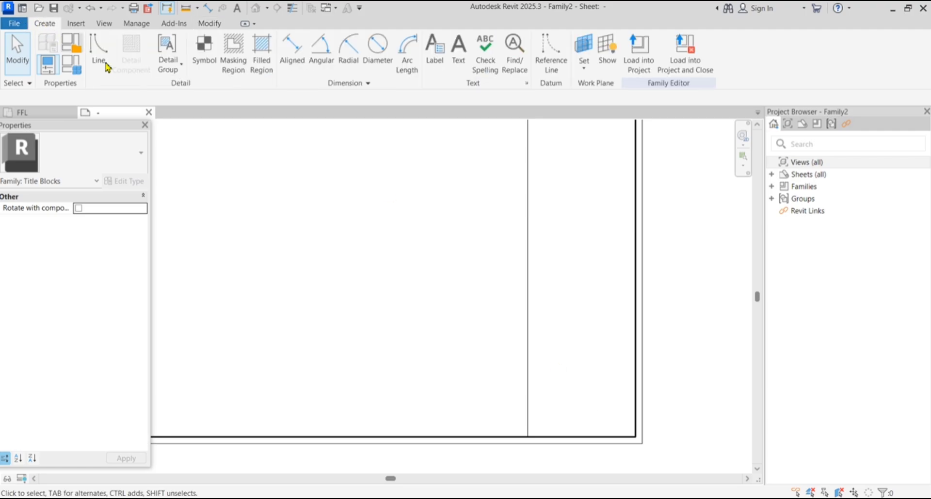
left_click(98, 48)
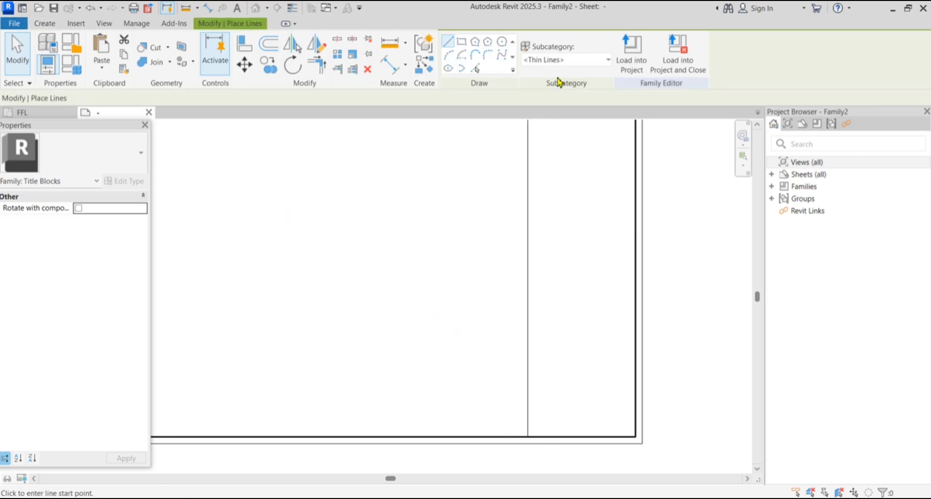
scroll(528, 436, "up", 1)
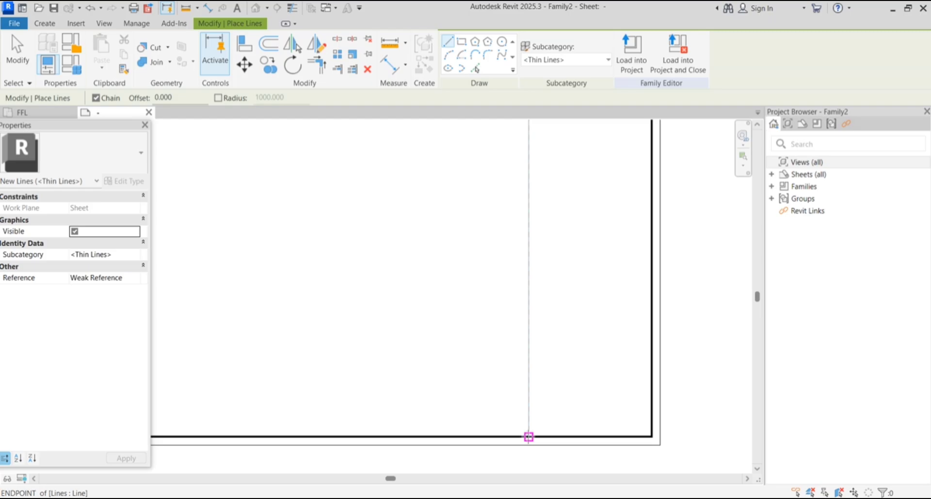
left_click(529, 437)
type("1")
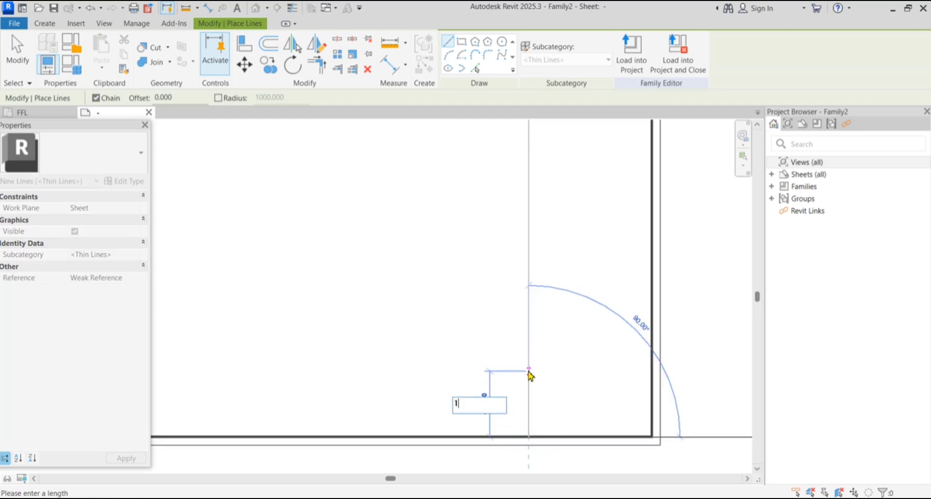
type("5")
key("Return")
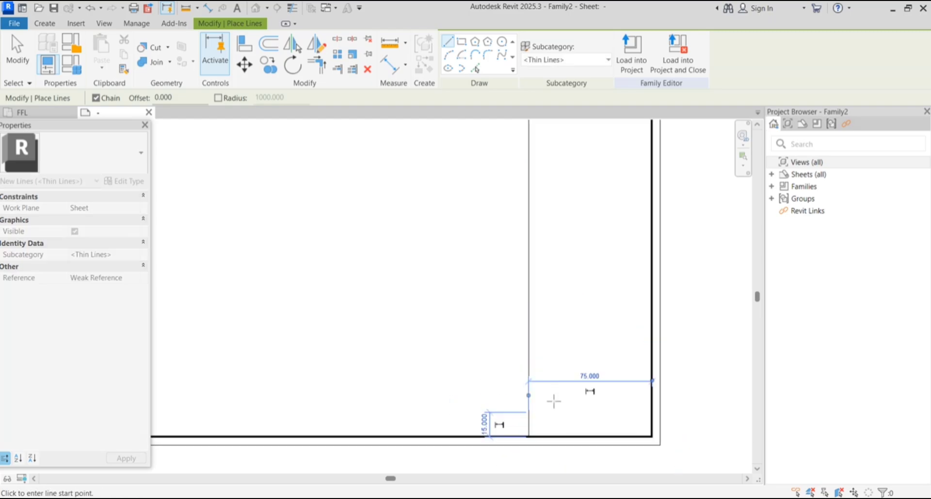
key("Escape")
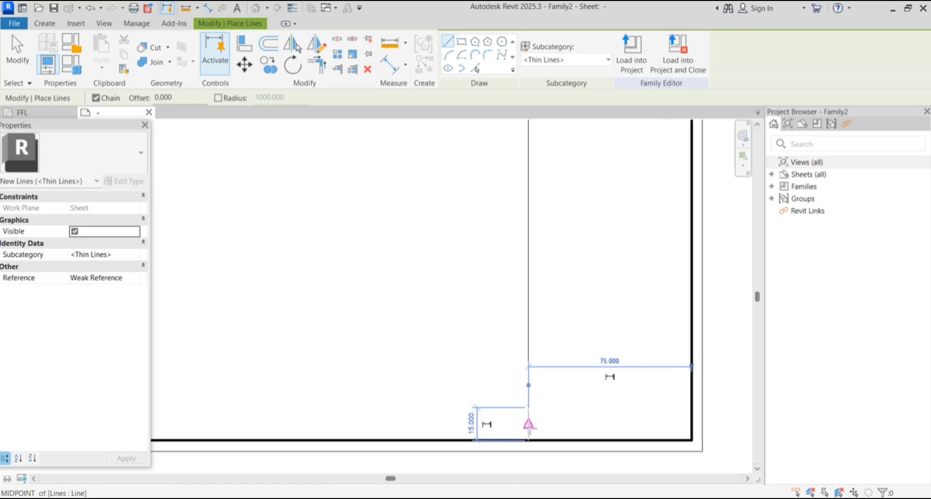
Draw a horizontal thin line from the short line's top to the right border
scroll(530, 426, "up", 1)
left_click(529, 408)
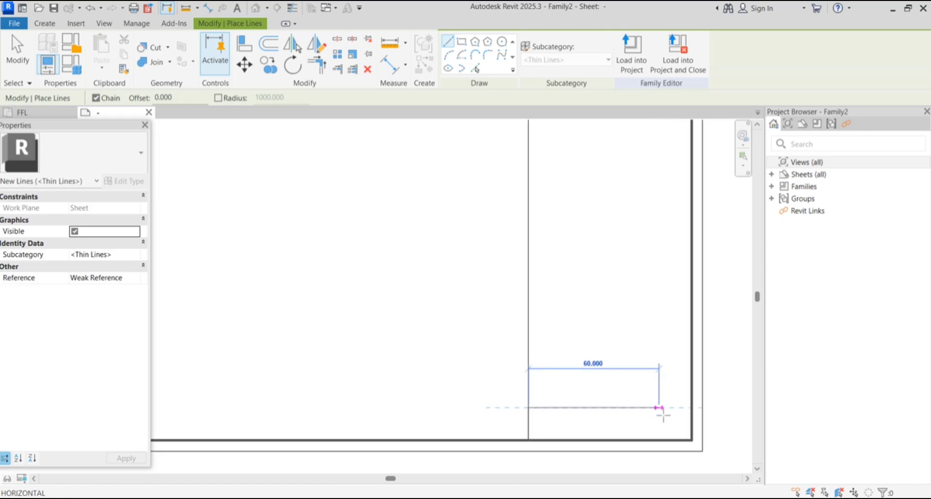
left_click(691, 408)
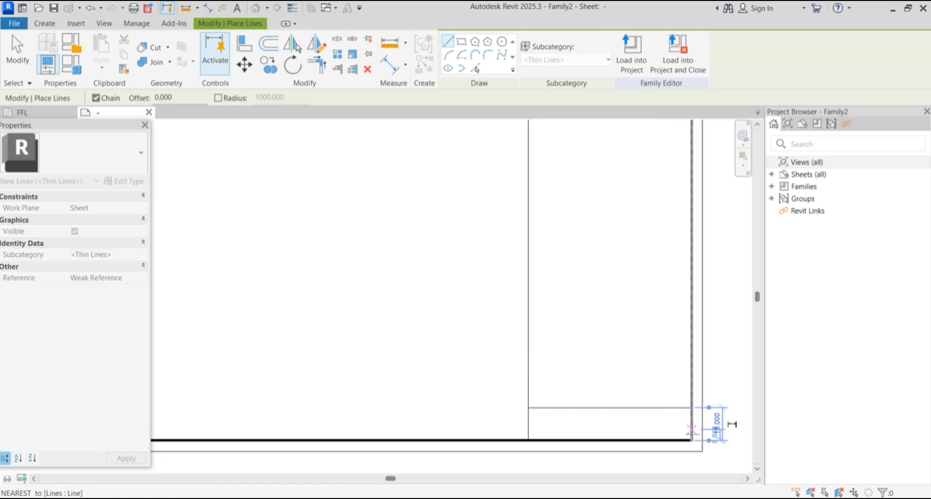
left_click(691, 440)
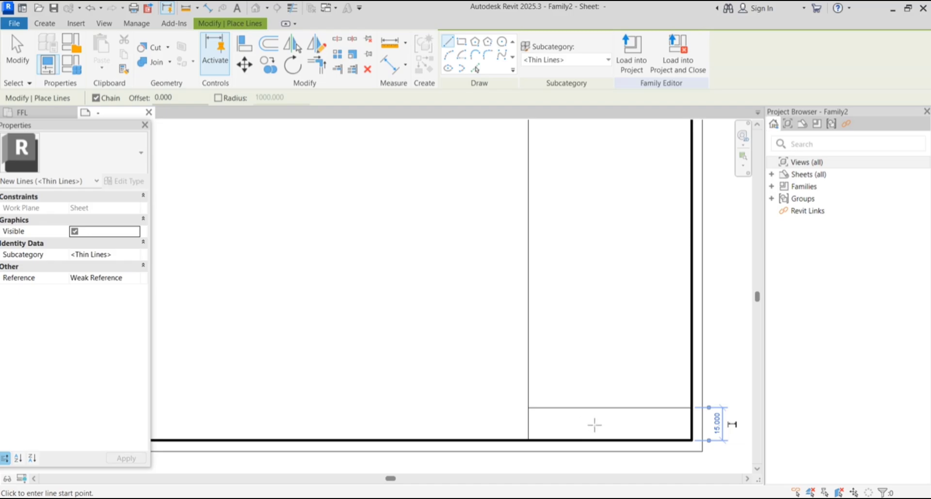
left_click(27, 64)
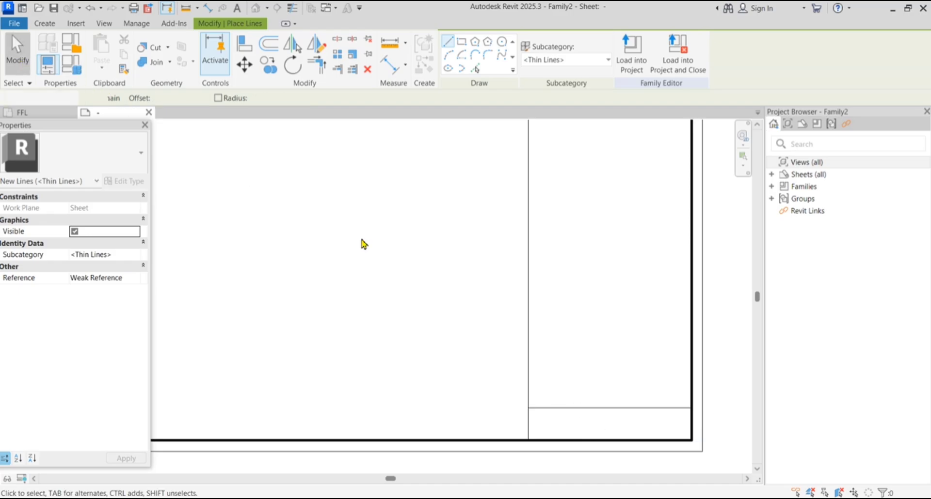
left_click_drag(540, 376, 669, 402)
Offset-copy the horizontal line upward repeatedly (15, then 20) to stack five row lines
left_click(268, 43)
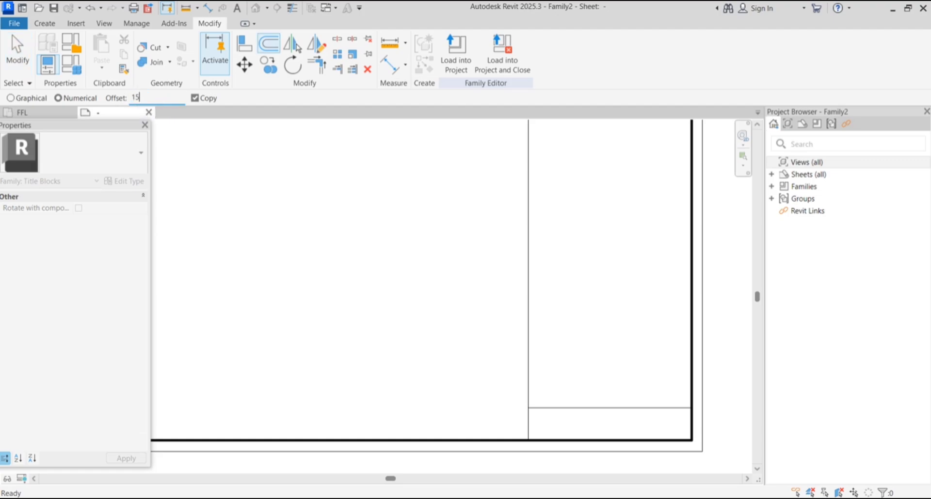
type("15")
key("Return")
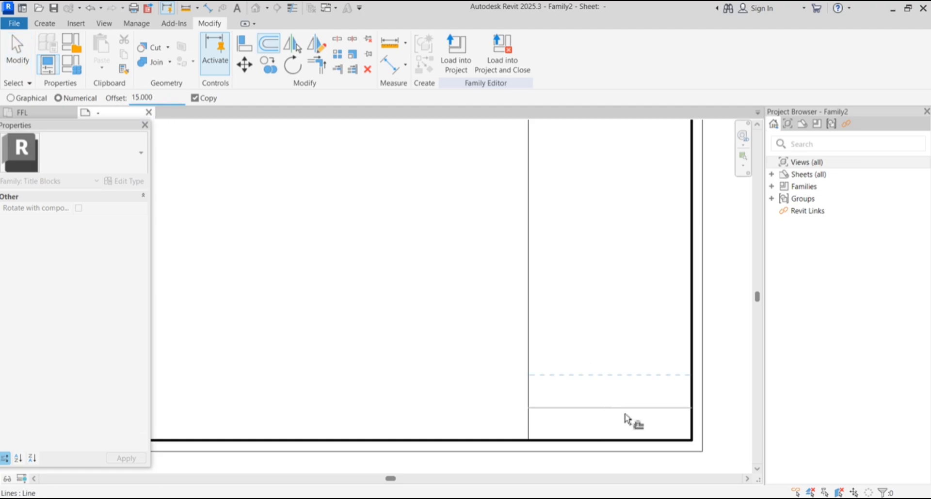
left_click(625, 420)
scroll(586, 405, "down", 2)
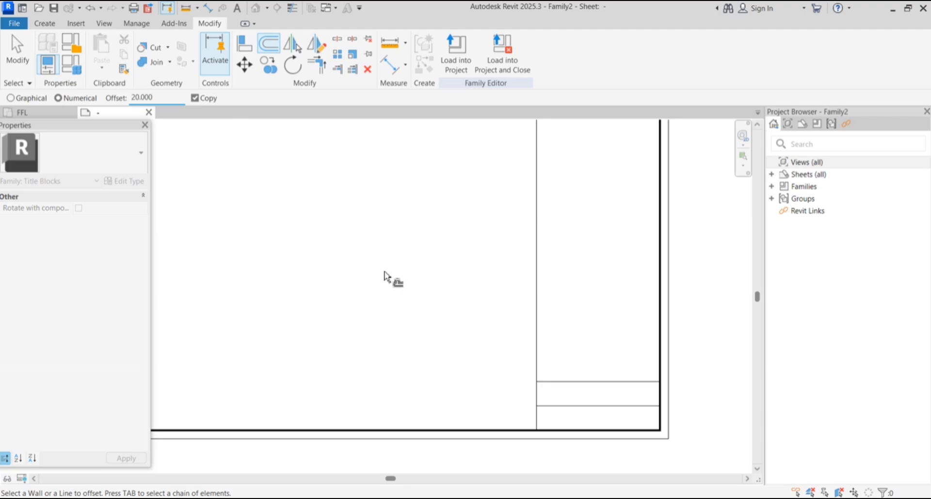
left_click(598, 388)
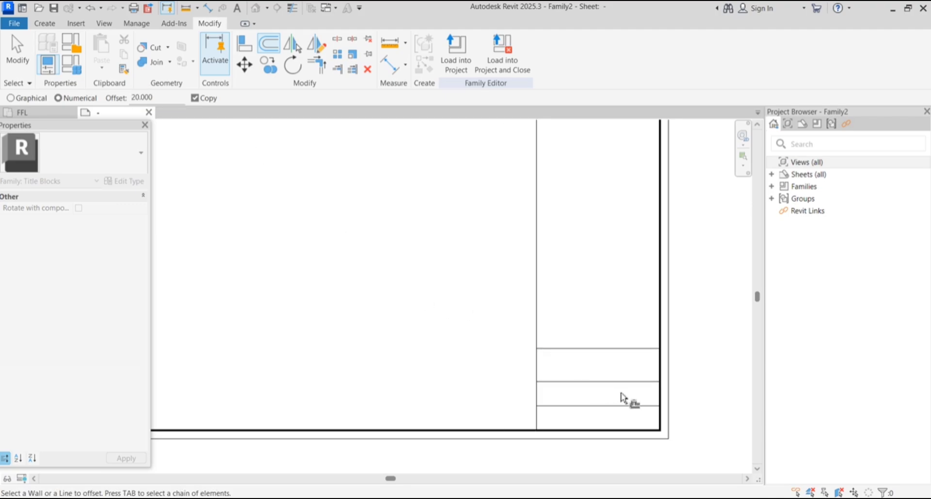
left_click(590, 343)
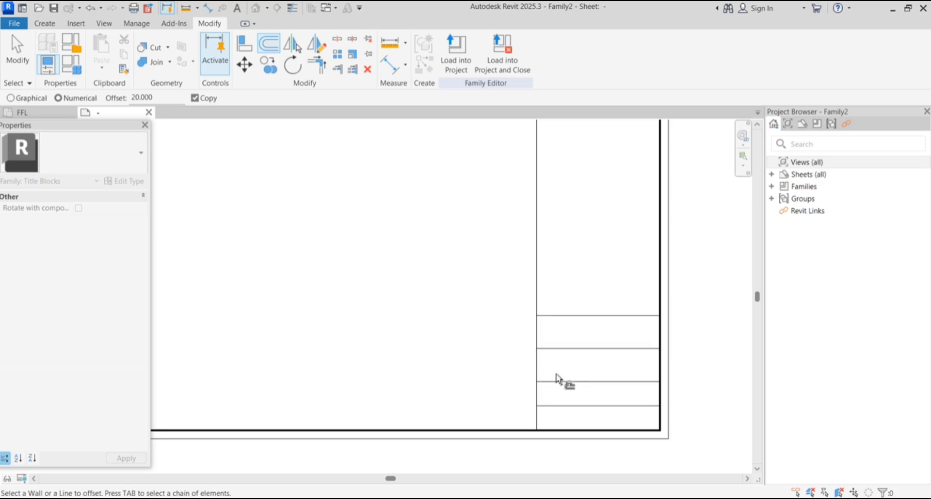
scroll(555, 373, "down", 2)
scroll(598, 309, "up", 2)
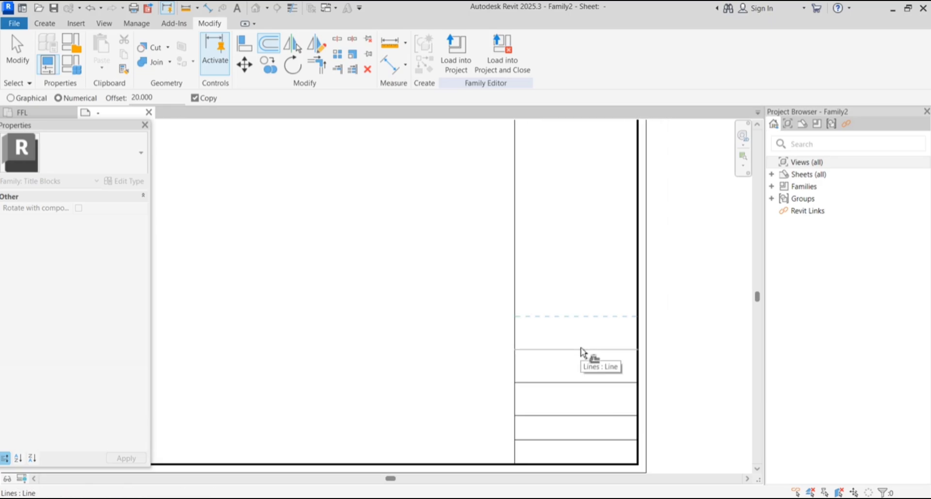
left_click(588, 317)
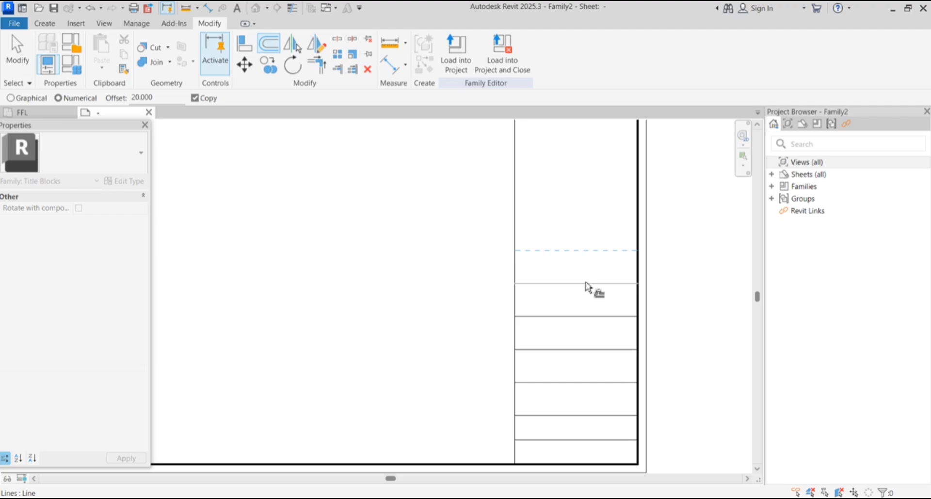
left_click(586, 287)
scroll(557, 326, "down", 3)
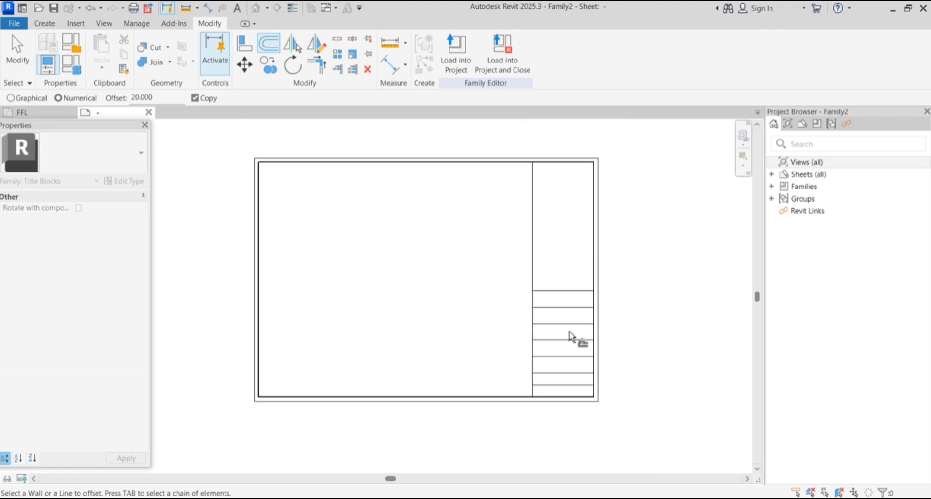
Change the vertical divider line's subcategory from <Thin Lines> to <Wide Lines>
left_click(14, 73)
scroll(533, 212, "up", 2)
scroll(553, 175, "up", 2)
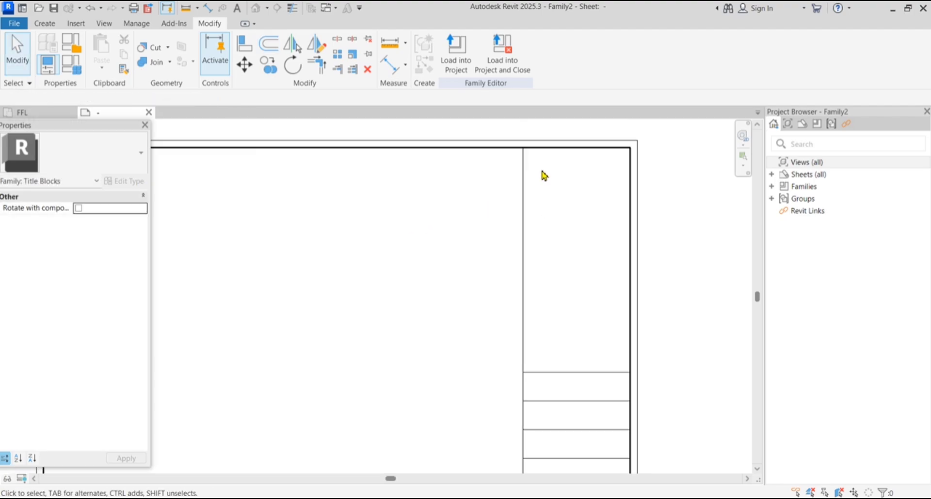
left_click_drag(538, 164, 613, 346)
scroll(563, 294, "down", 3)
scroll(561, 368, "up", 1)
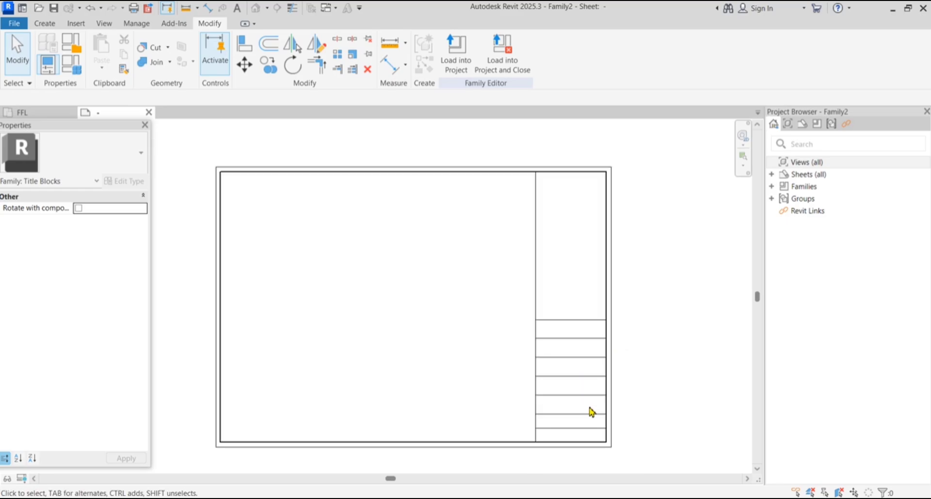
scroll(590, 412, "up", 1)
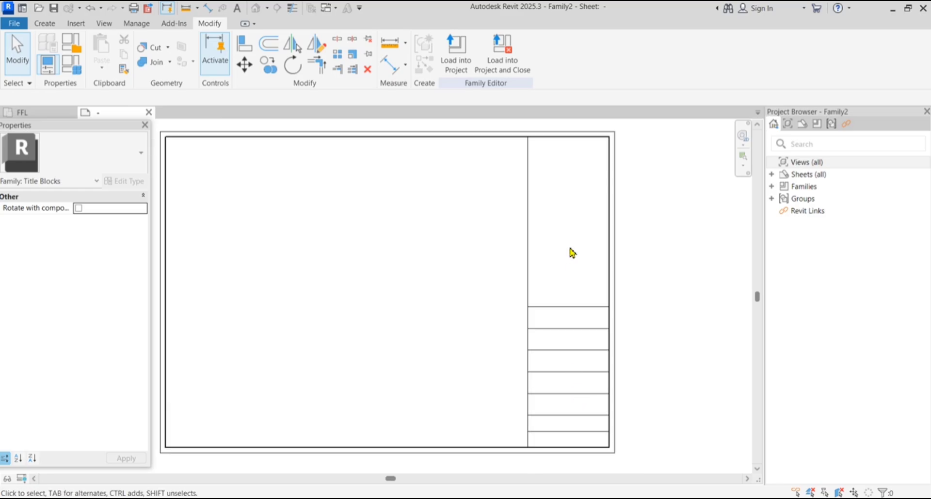
left_click_drag(566, 243, 472, 288)
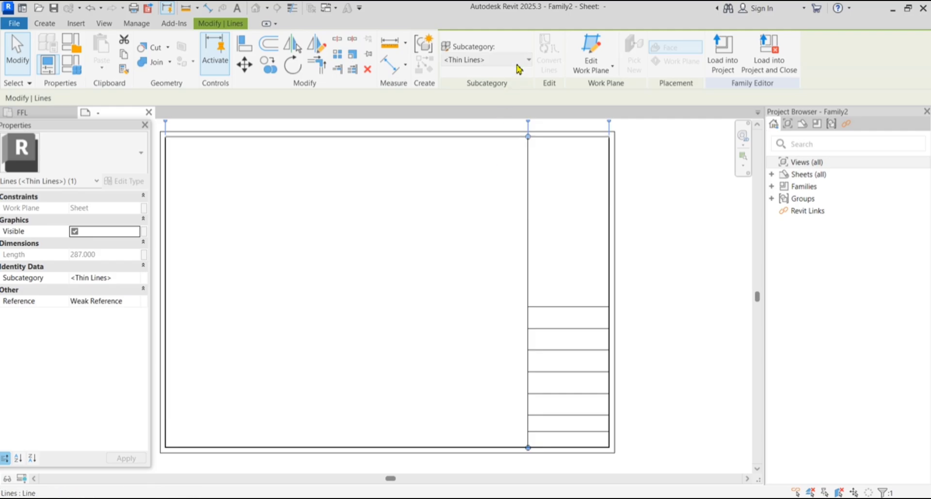
left_click(491, 132)
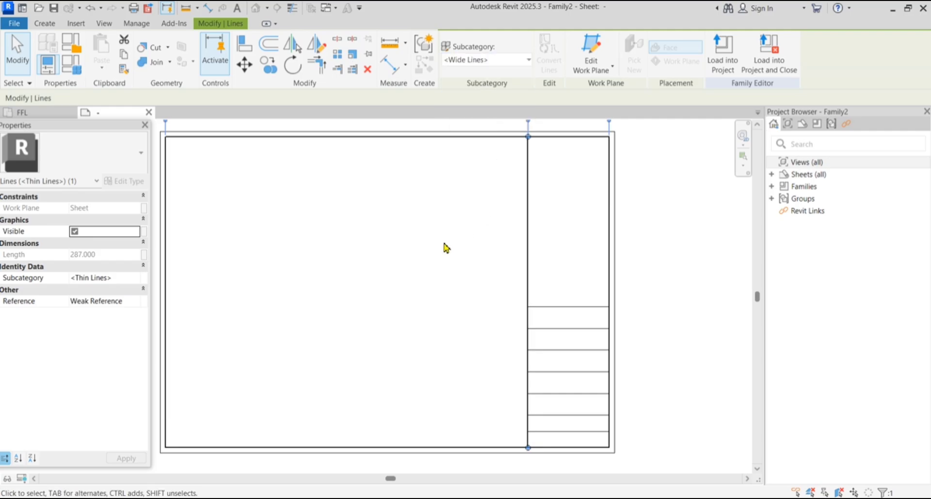
left_click(446, 264)
Inspect the stacked rows in the lower right-hand column
scroll(546, 321, "up", 5)
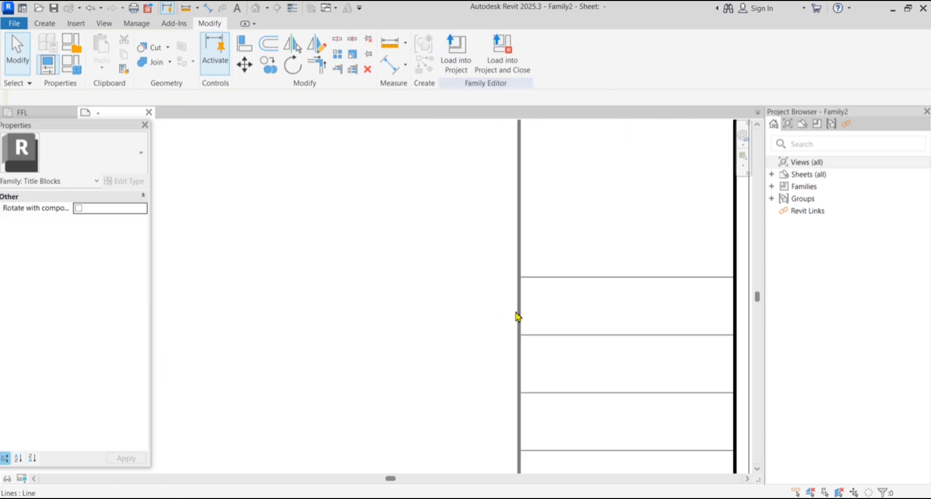
scroll(508, 296, "down", 3)
scroll(556, 329, "down", 2)
scroll(548, 301, "up", 4)
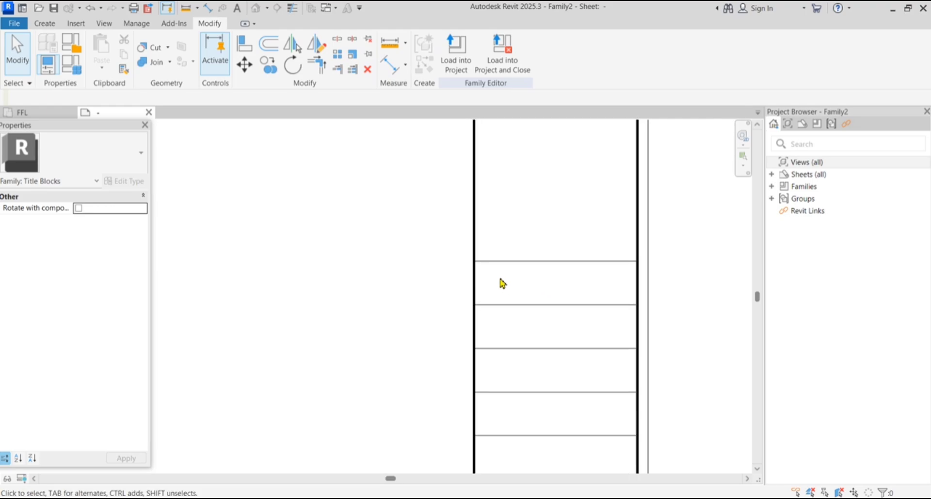
left_click_drag(485, 270, 633, 296)
left_click_drag(486, 318, 612, 357)
Draw a Wide Lines rectangle with -2 offset, inset inside the top cell of the title strip
left_click(43, 24)
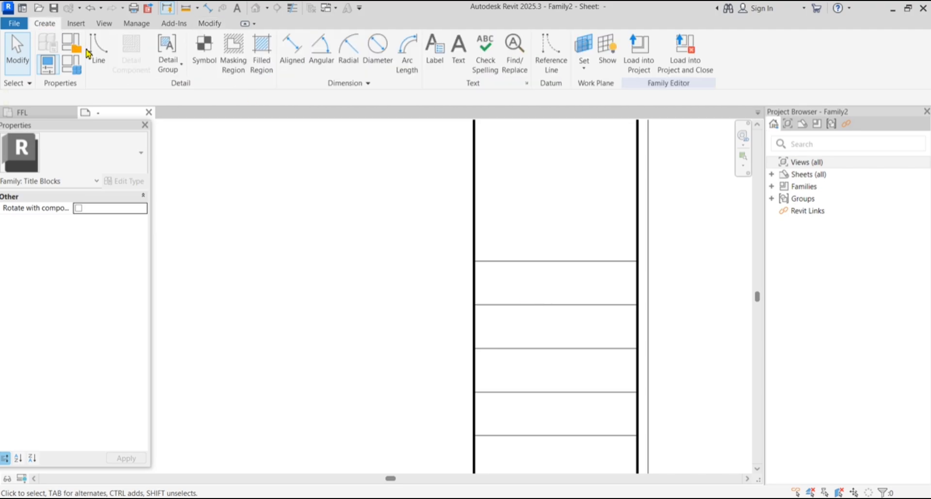
left_click(109, 65)
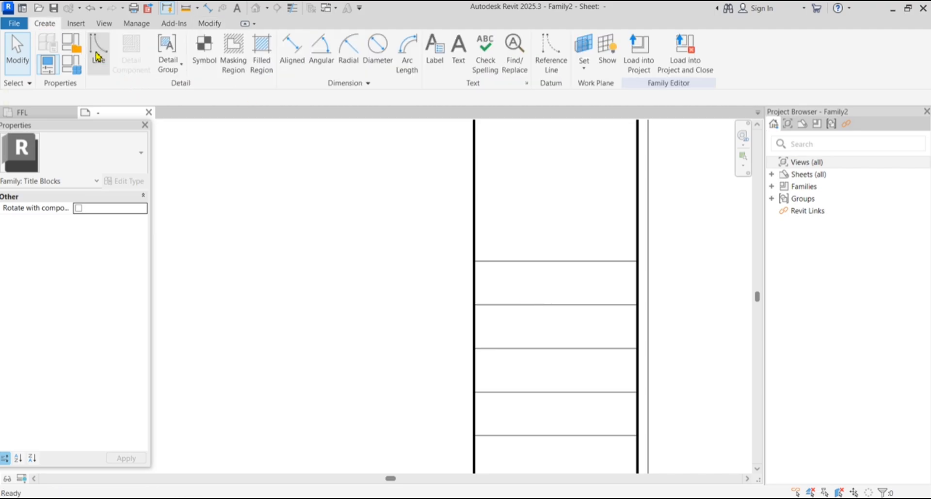
left_click(560, 60)
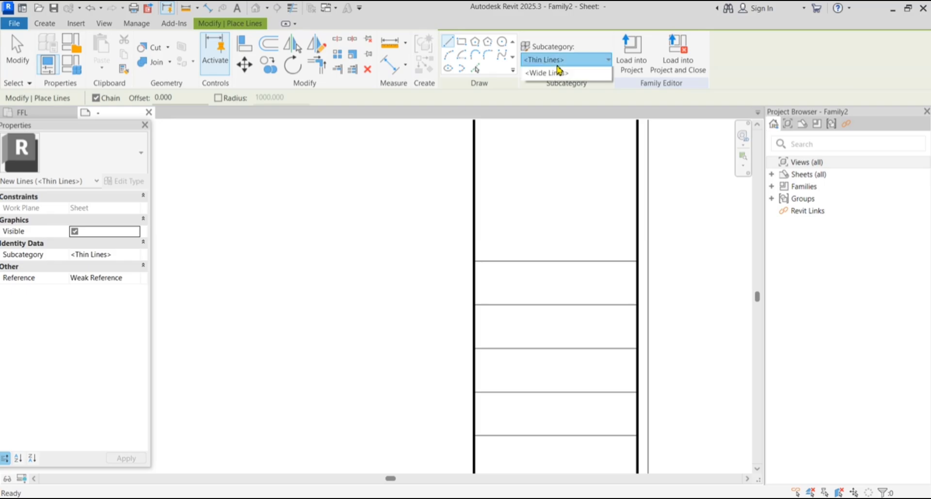
left_click(565, 128)
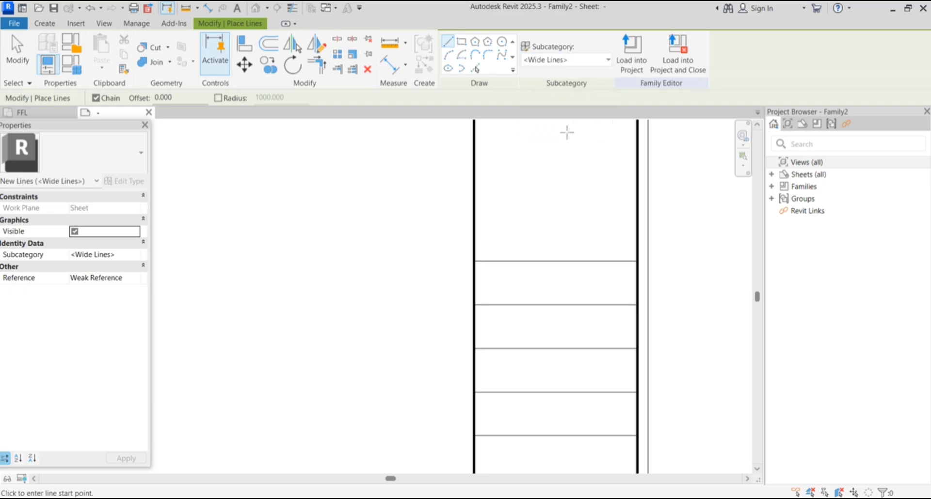
left_click(191, 100)
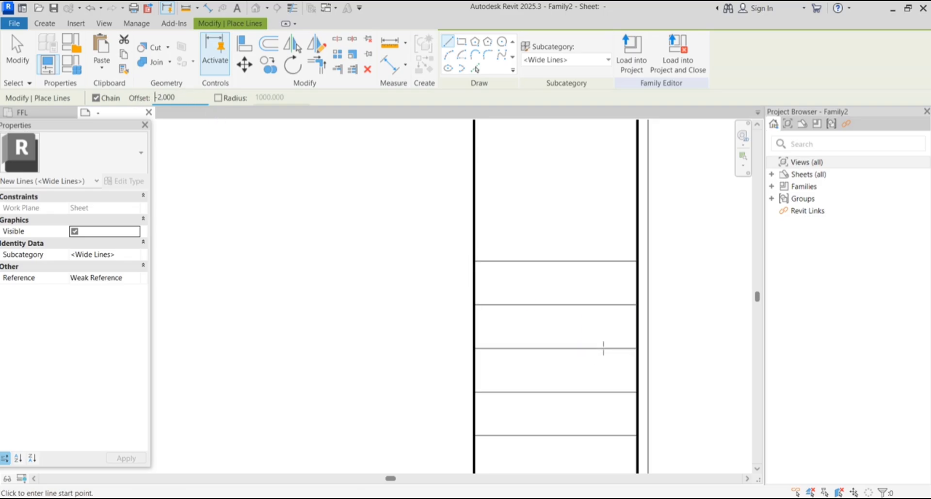
scroll(603, 329, "up", 2)
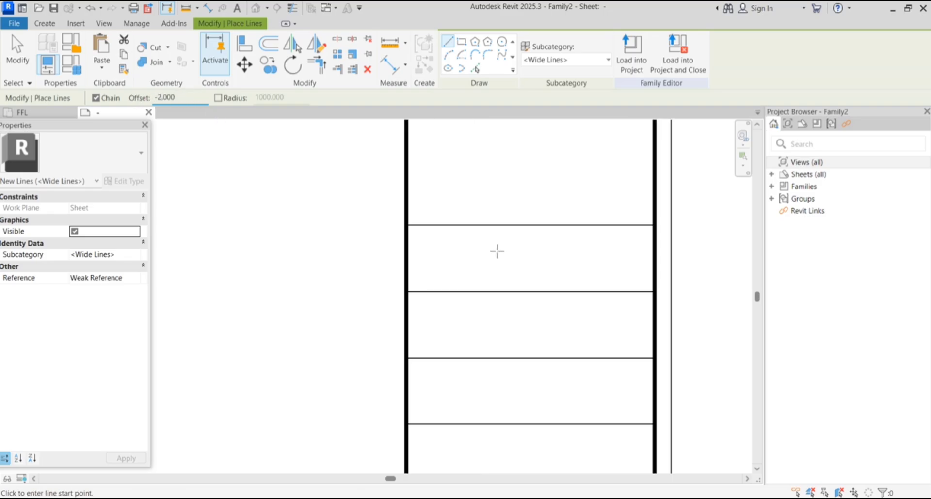
left_click(461, 43)
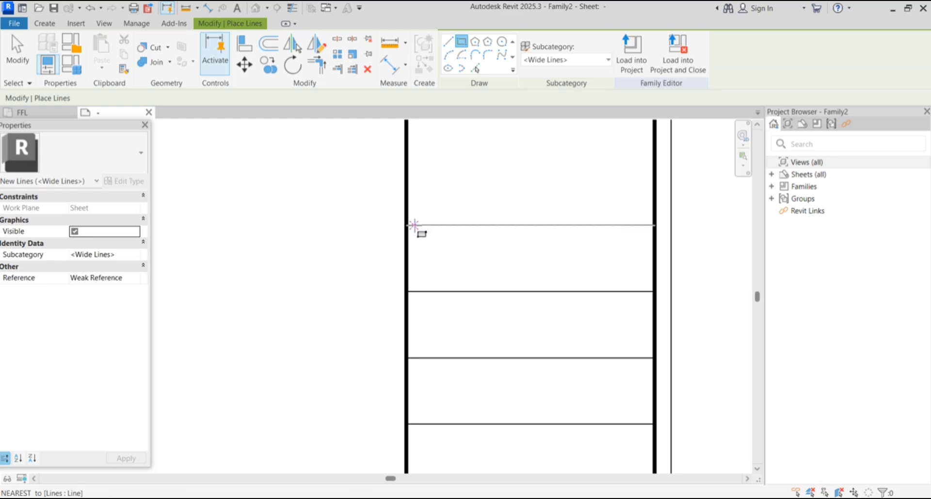
left_click(407, 226)
left_click(653, 292)
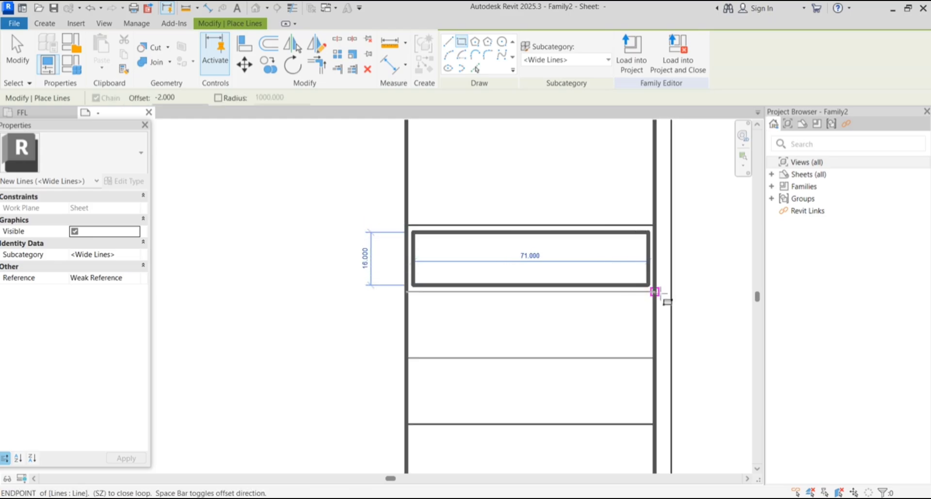
Switch to Thin Lines and frame the second cell with an inset rectangle
scroll(453, 254, "up", 2)
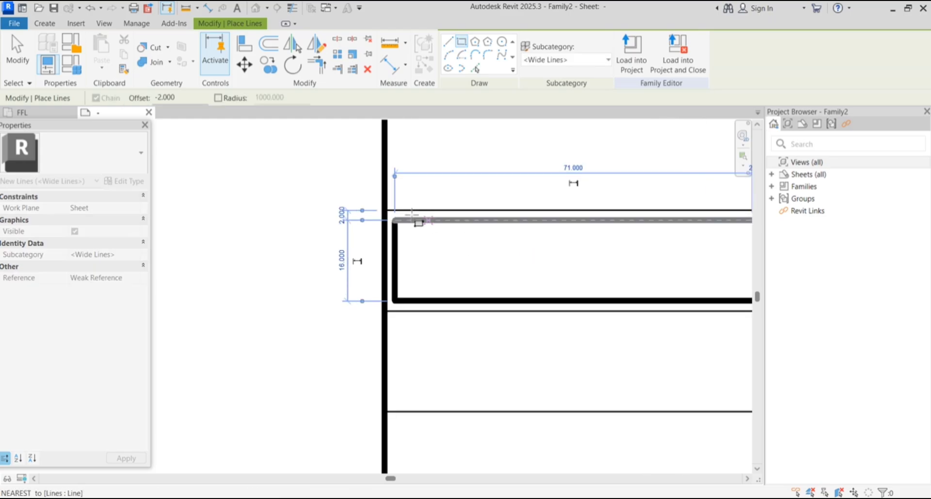
scroll(442, 216, "down", 4)
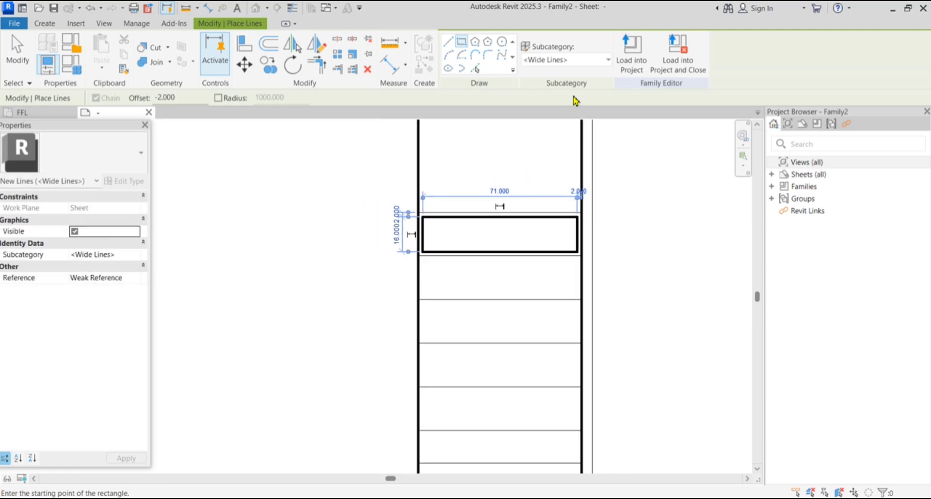
left_click(589, 59)
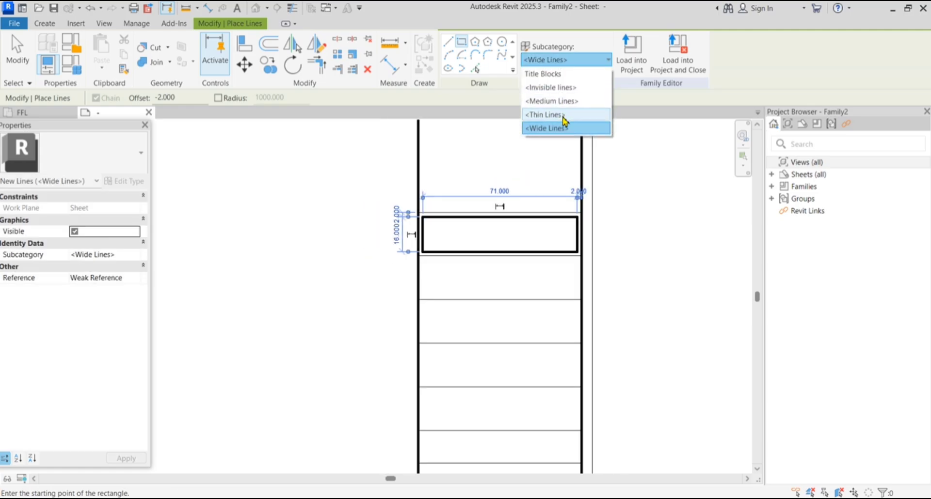
left_click(544, 119)
scroll(451, 284, "up", 2)
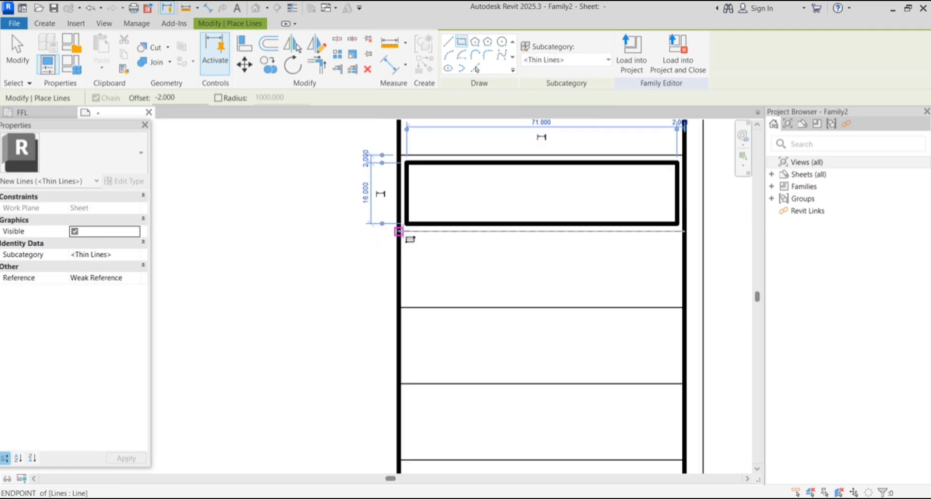
left_click(399, 231)
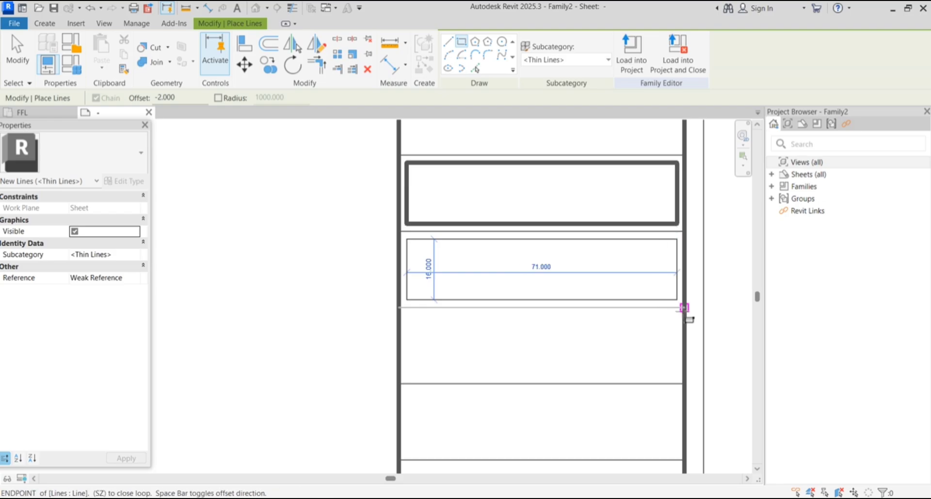
left_click(683, 307)
Switch back to Wide Lines and frame the third cell with a thick inset rectangle
scroll(631, 344, "up", 1)
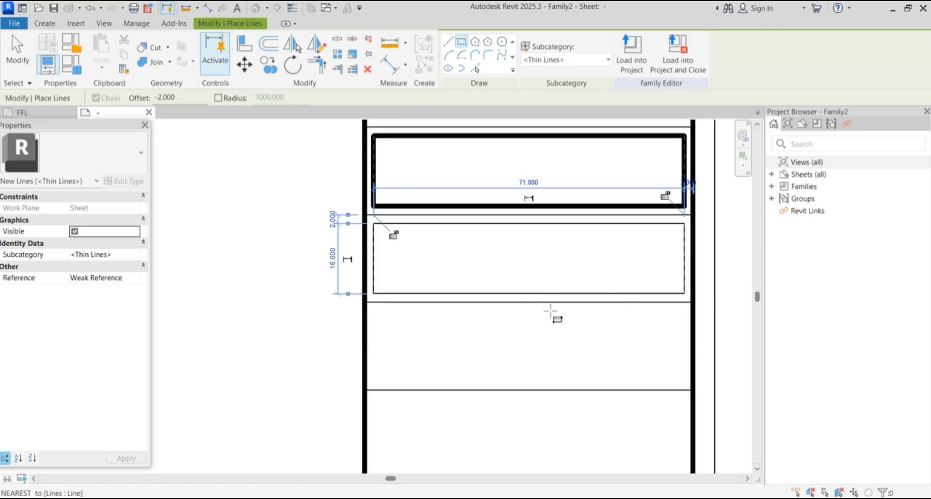
scroll(521, 329, "down", 1)
left_click(589, 59)
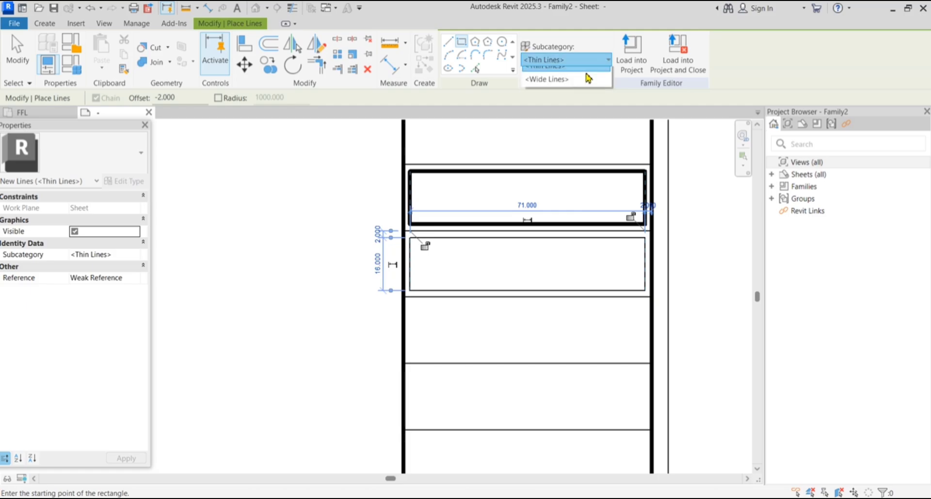
left_click(574, 131)
middle_click_drag(445, 317, 424, 304)
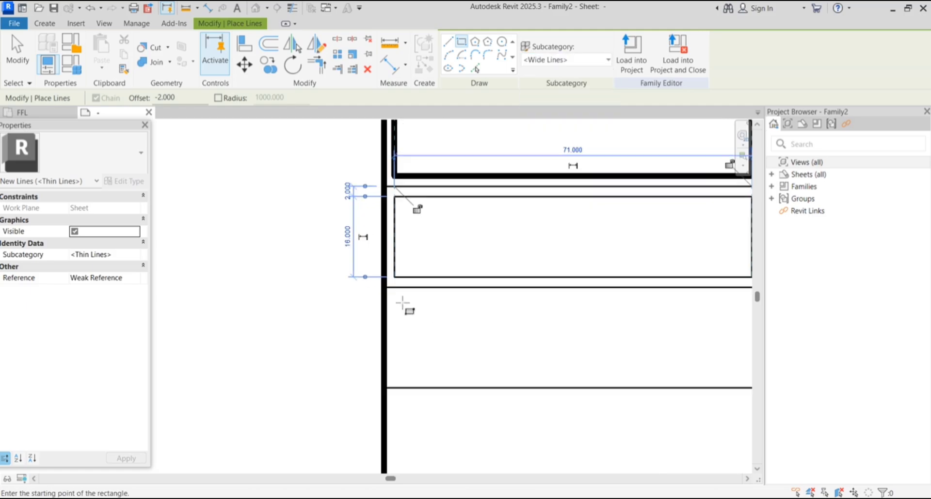
left_click(382, 280)
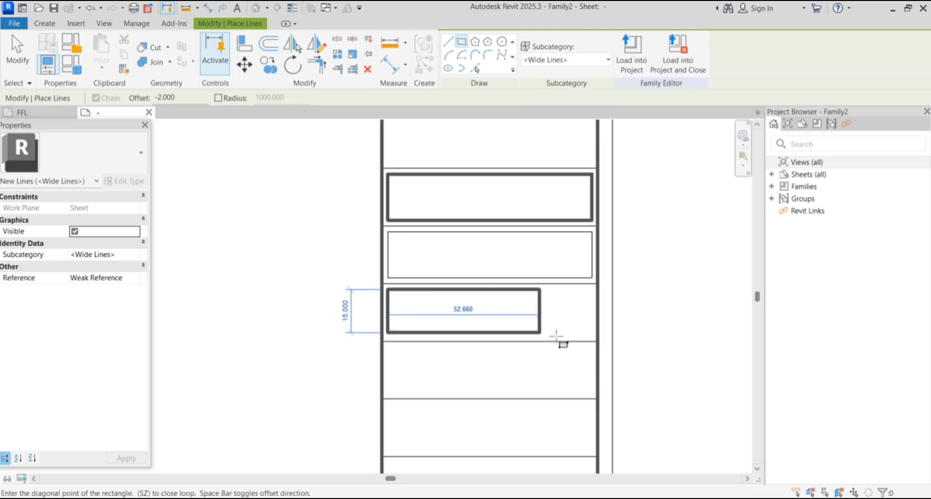
scroll(597, 339, "up", 3)
left_click(594, 339)
scroll(569, 270, "down", 4)
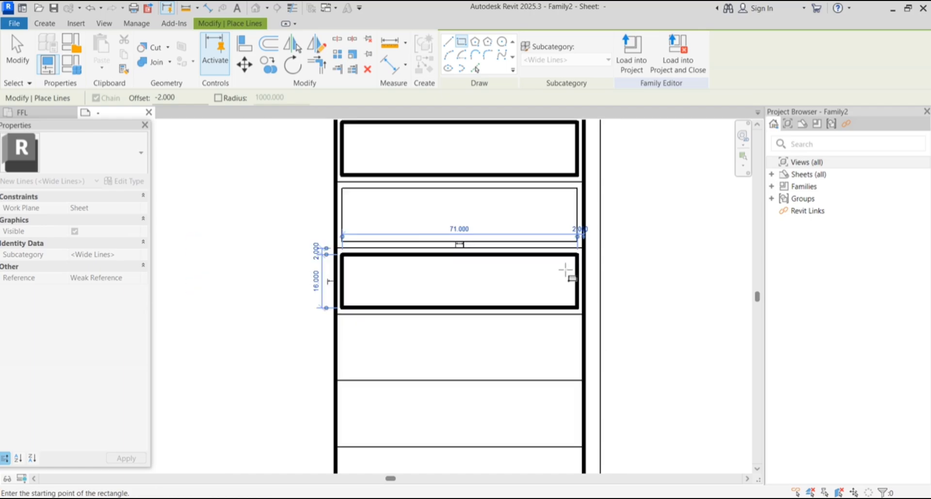
scroll(409, 301, "up", 3)
Frame the remaining lower cells, down to the bottom one, with thick inset rectangles
left_click(382, 267)
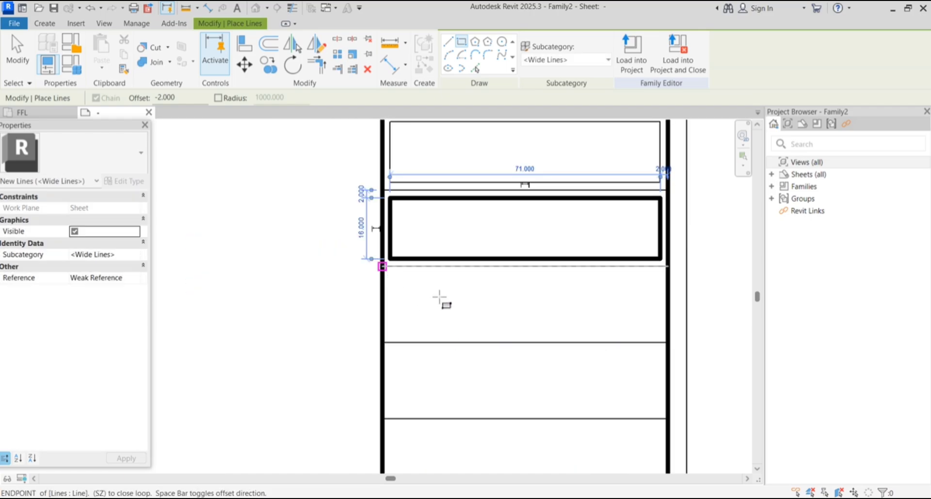
left_click(668, 343)
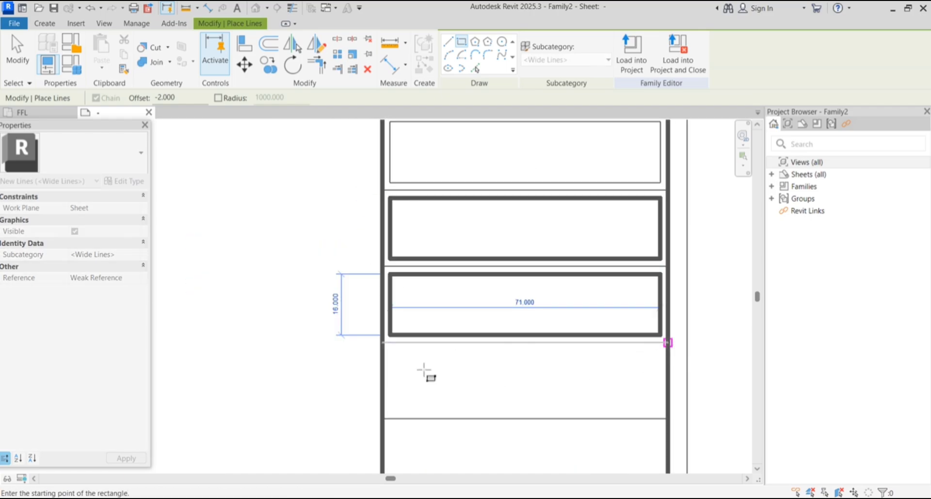
left_click(667, 418)
scroll(586, 310, "down", 2)
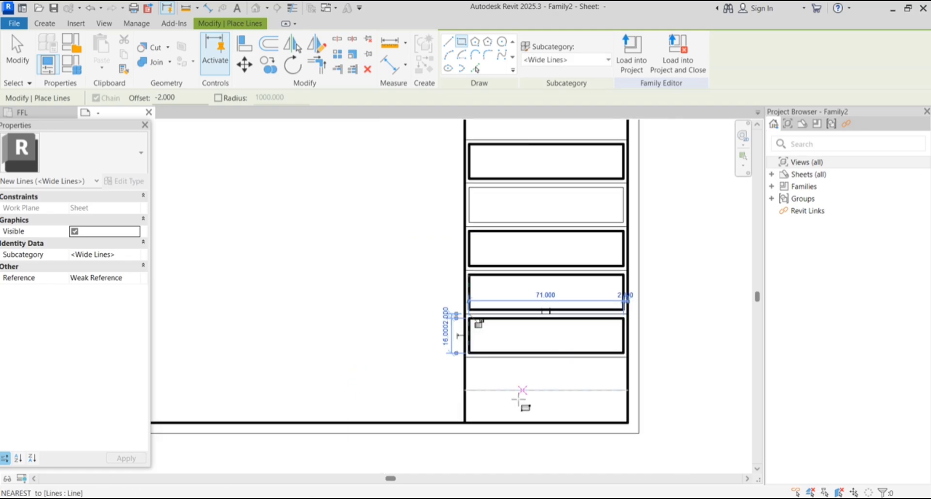
scroll(519, 395, "up", 2)
left_click(425, 327)
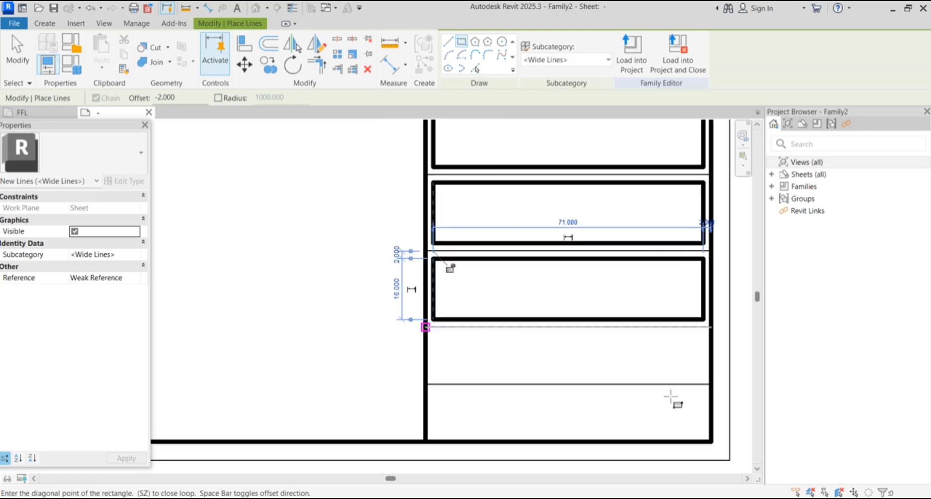
left_click(709, 384)
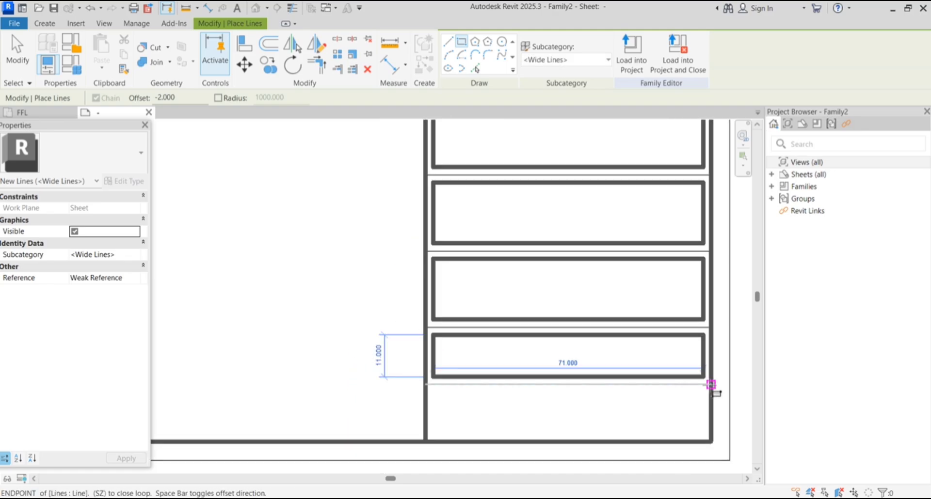
left_click(425, 384)
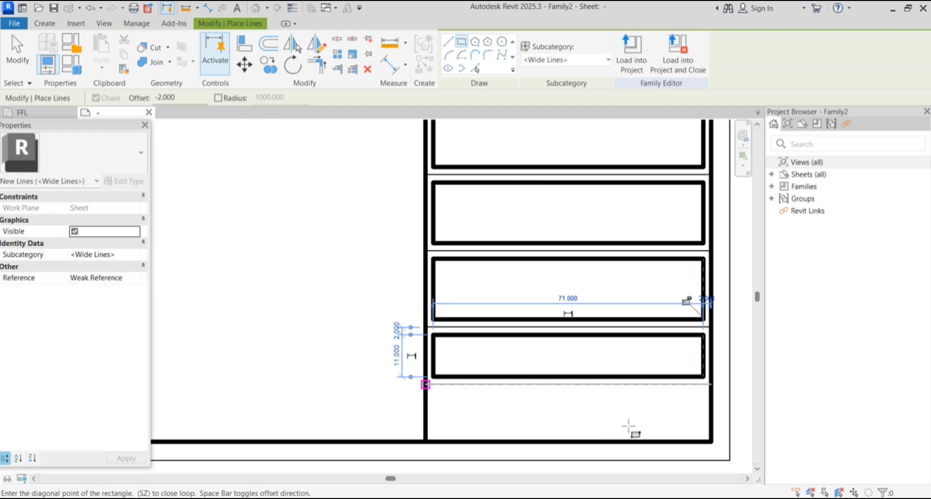
left_click(699, 433)
Select the four thin sides of the second cell's rectangle
key("Escape")
key("Escape")
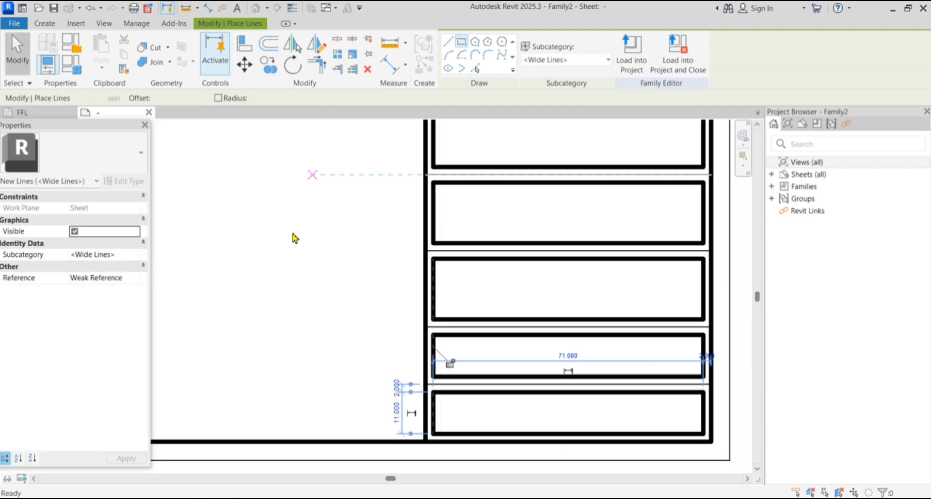
scroll(482, 395, "down", 1)
scroll(494, 390, "up", 4)
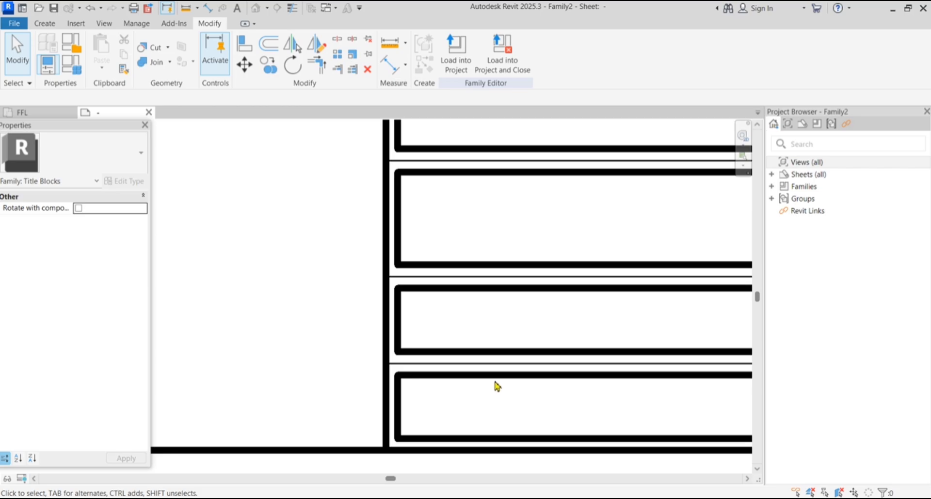
scroll(443, 385, "down", 1)
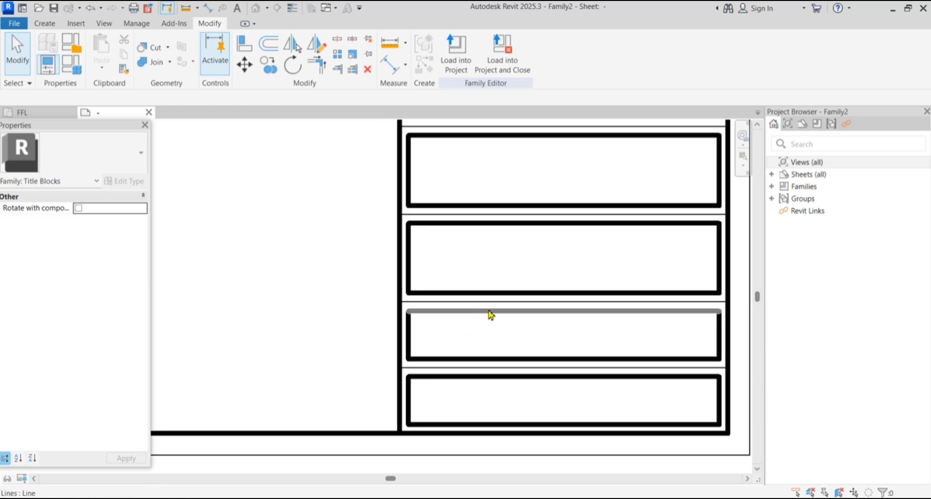
scroll(505, 308, "down", 5)
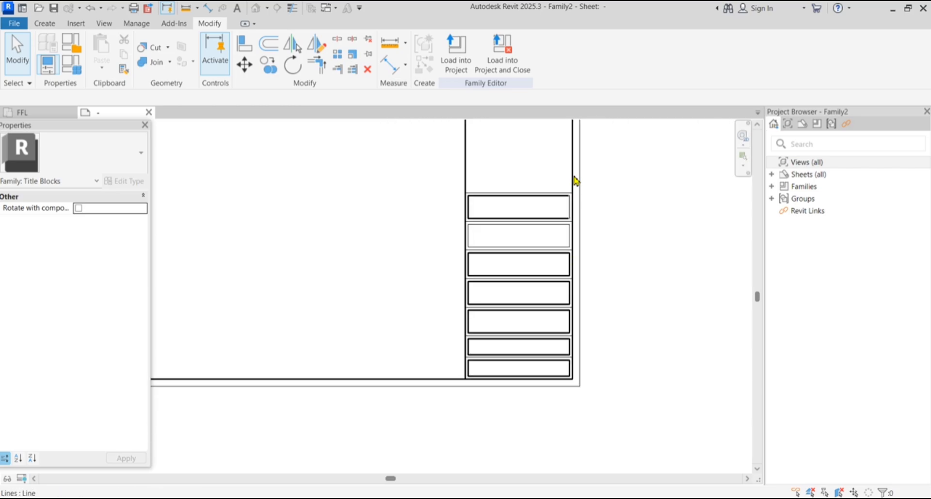
scroll(576, 181, "up", 1)
scroll(515, 195, "up", 3)
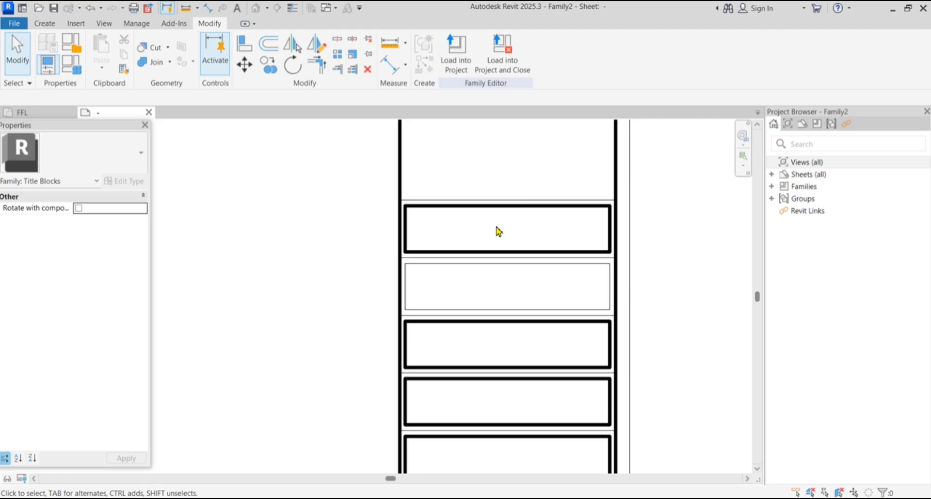
left_click(477, 264)
scroll(406, 297, "up", 3)
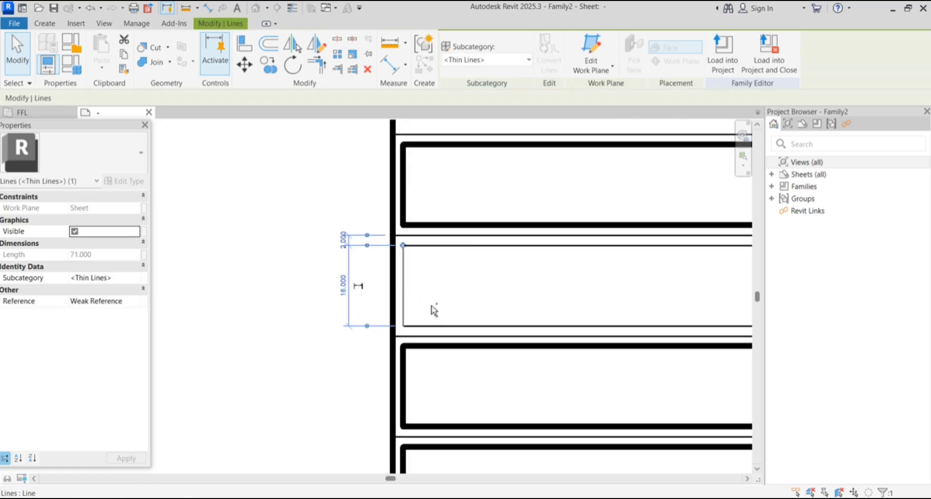
left_click(473, 326, "ctrl")
left_click(412, 326, "ctrl")
scroll(412, 318, "down", 2)
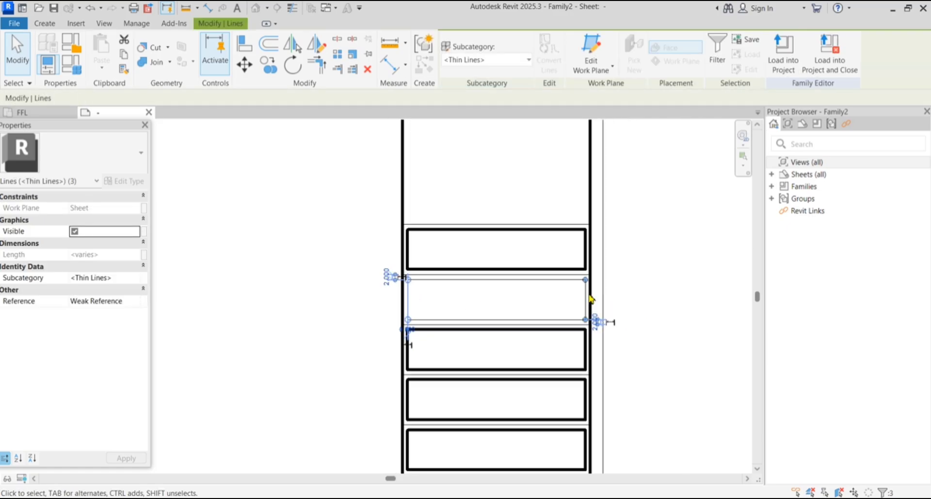
scroll(588, 300, "up", 2)
left_click(584, 314, "ctrl")
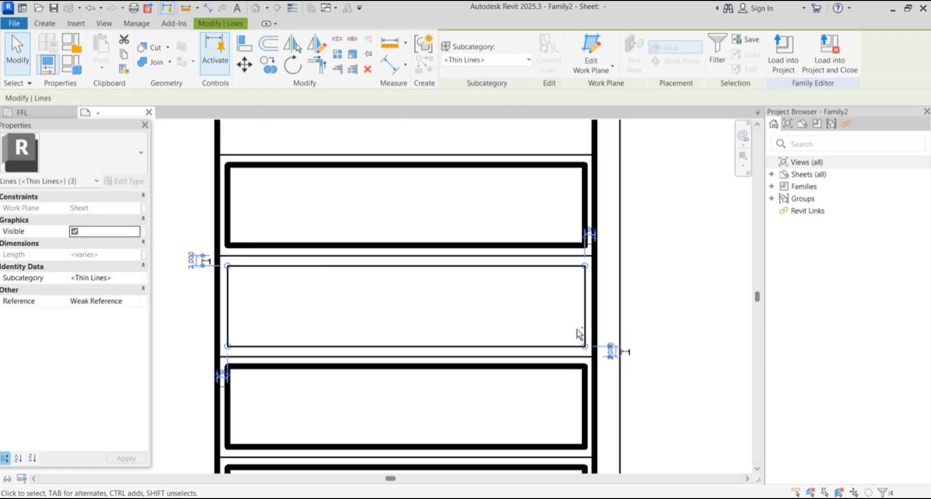
Change the selected lines' subcategory to Wide Lines and deselect to check
left_click(494, 60)
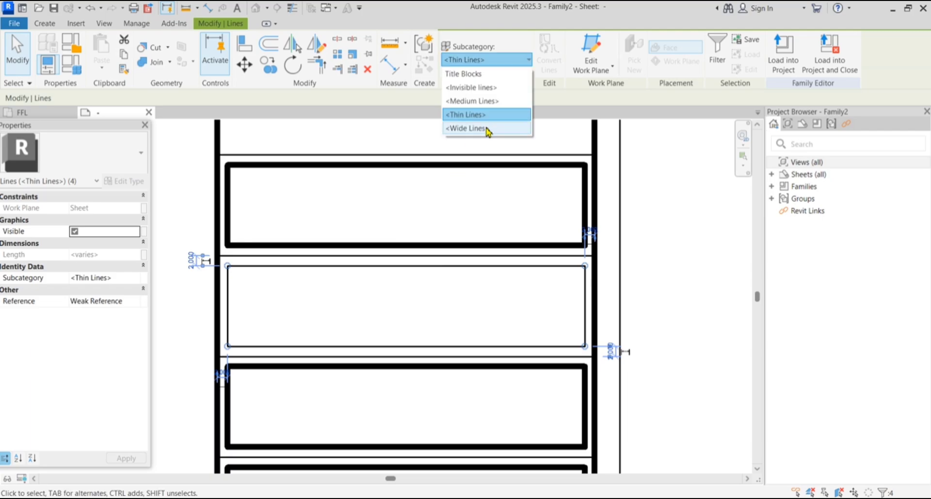
left_click(487, 129)
left_click(670, 249)
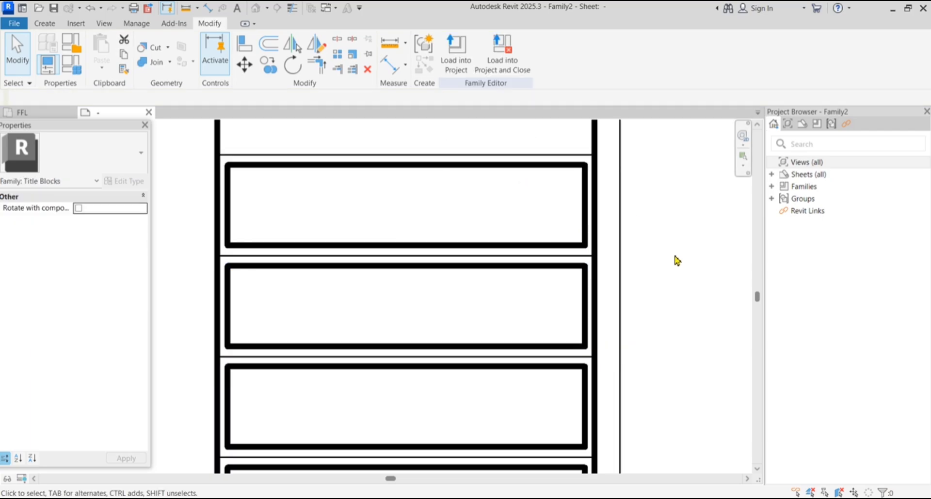
scroll(537, 255, "down", 2)
scroll(519, 260, "down", 3)
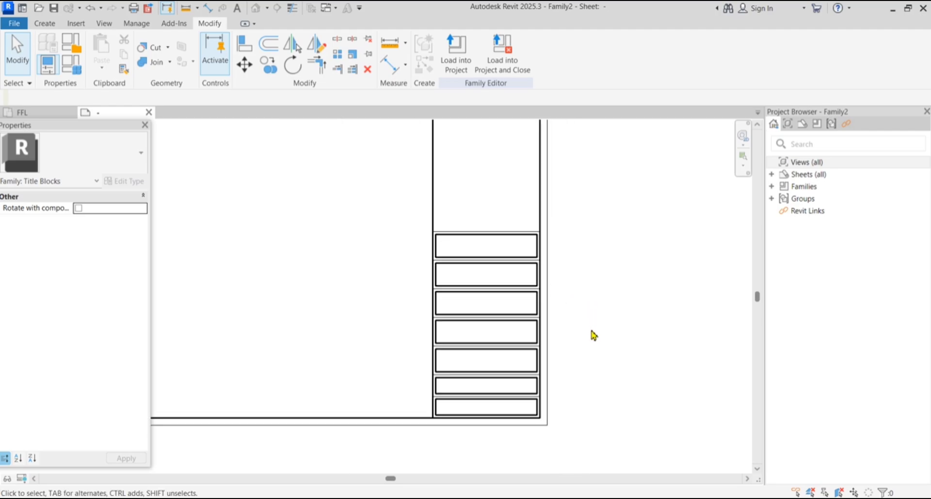
scroll(424, 238, "up", 5)
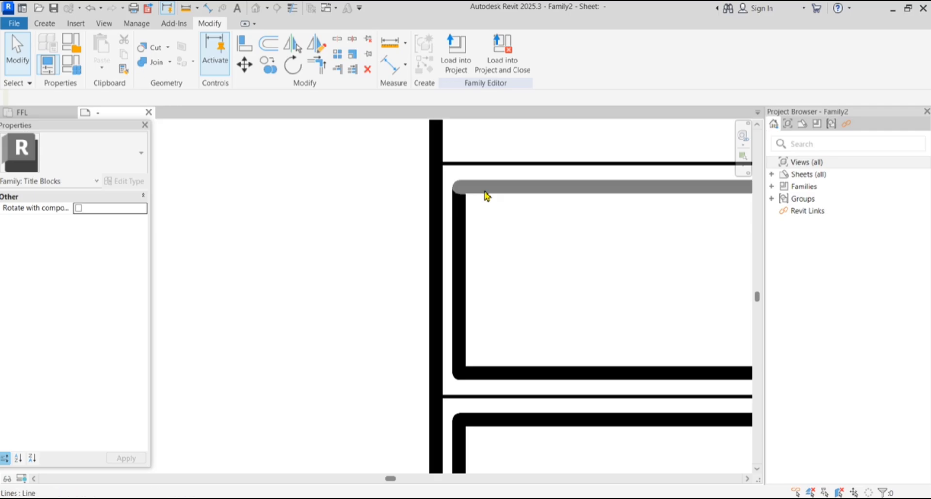
left_click(486, 190)
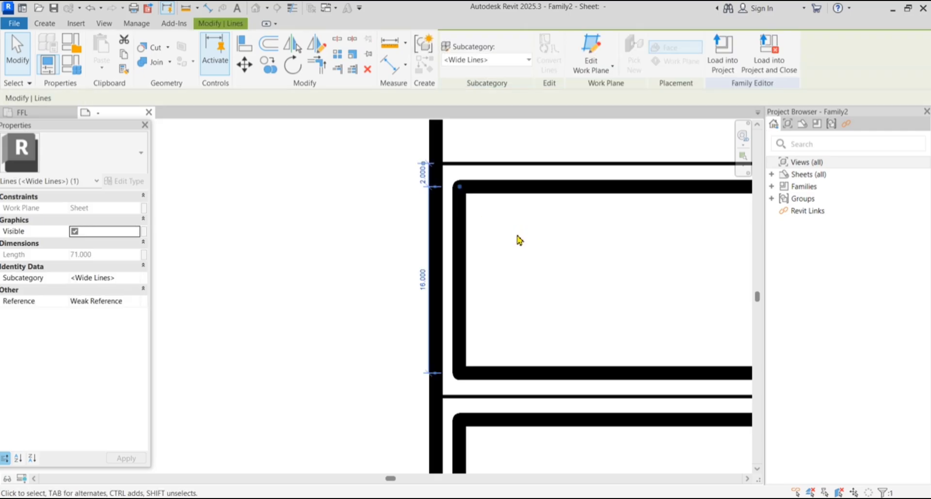
left_click(45, 23)
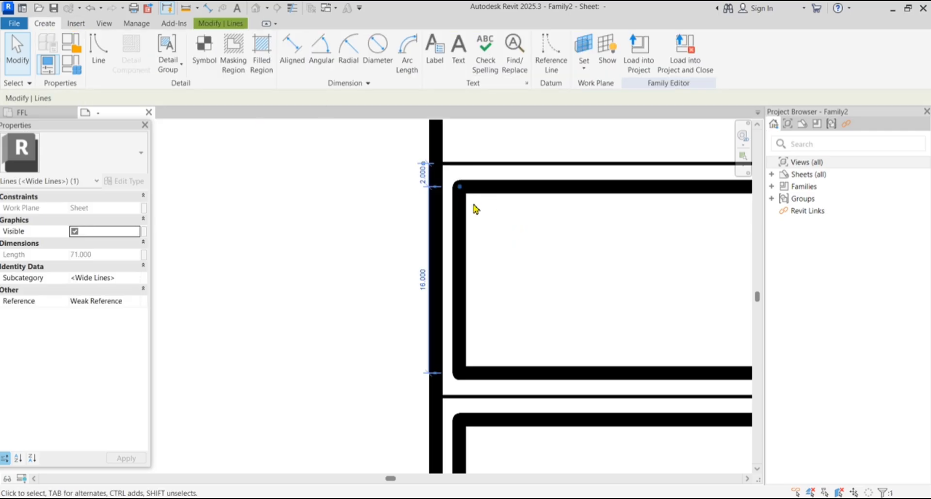
left_click(464, 219)
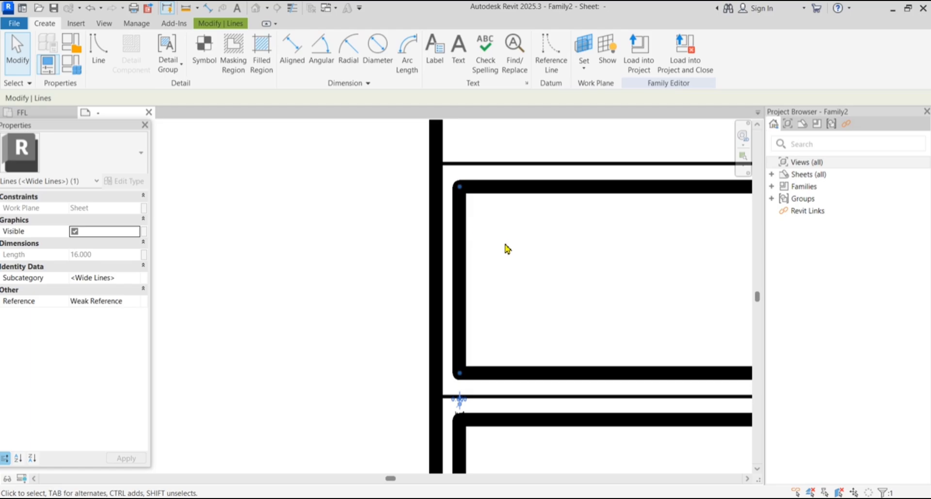
left_click(521, 258)
scroll(504, 237, "down", 5)
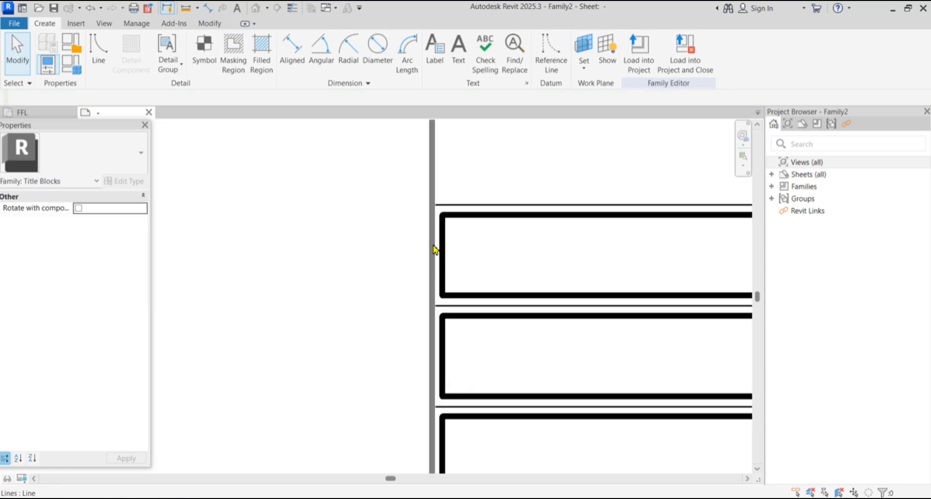
scroll(505, 238, "down", 5)
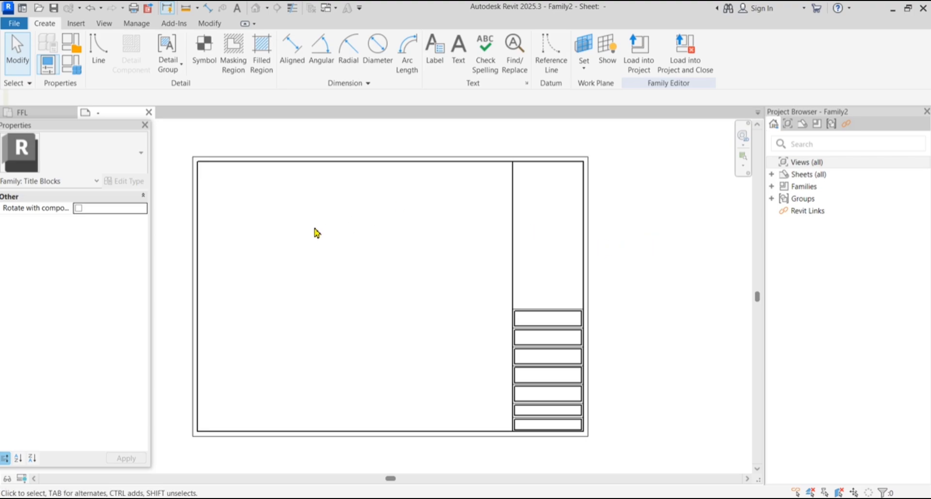
scroll(547, 196, "up", 2)
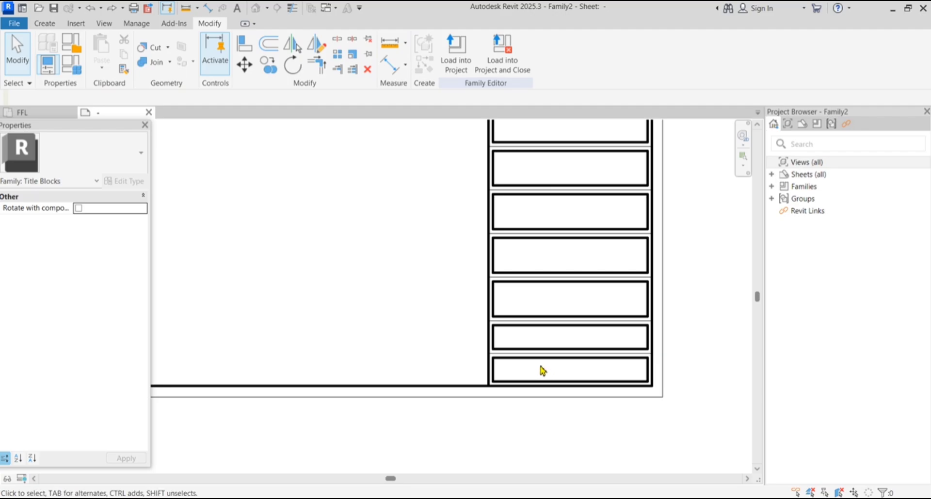
left_click(540, 364)
left_click(545, 371)
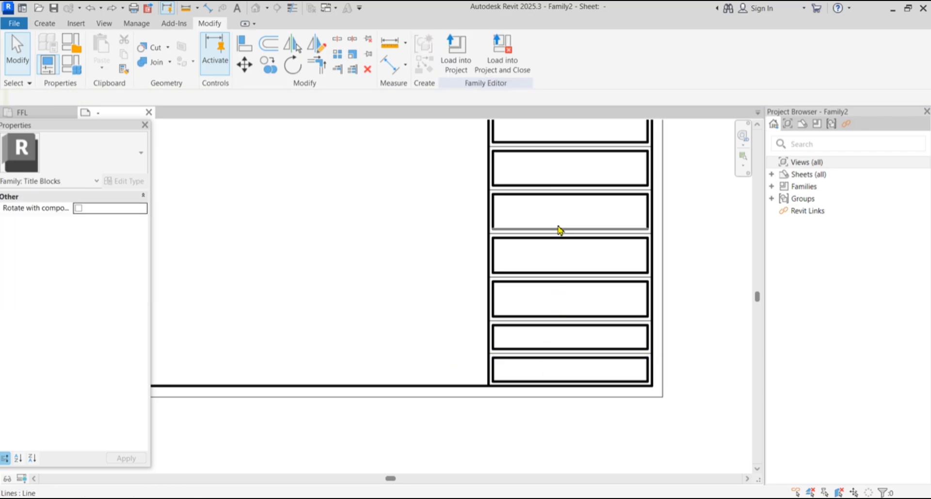
scroll(549, 173, "down", 2)
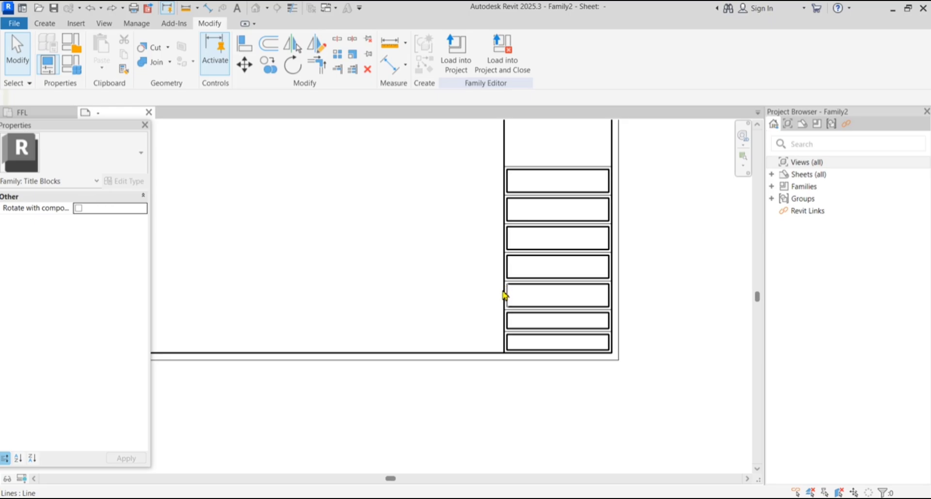
scroll(509, 310, "down", 3)
scroll(484, 228, "up", 2)
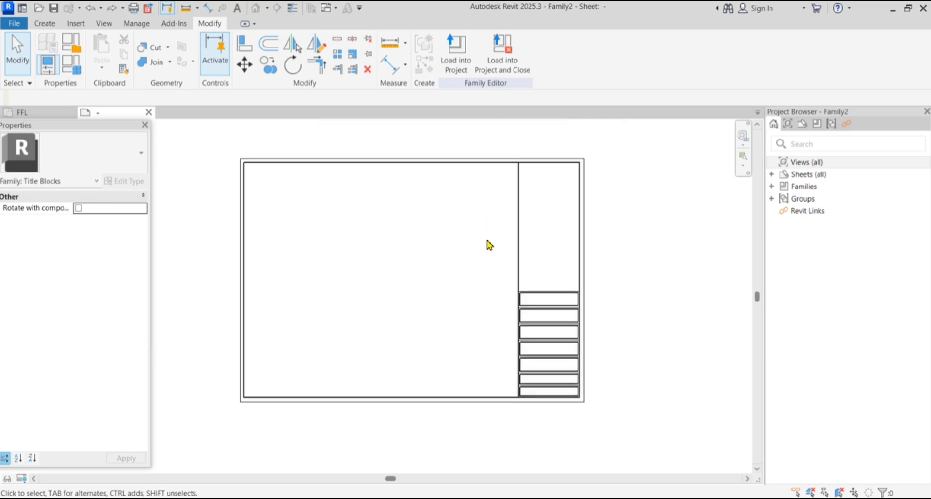
Start the Text tool and open Type Properties for the 8mm text type
left_click(45, 23)
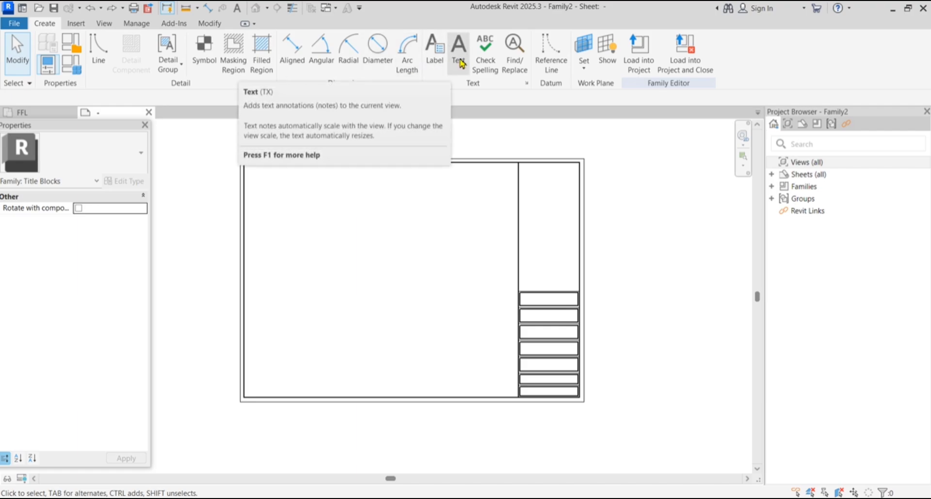
left_click(460, 62)
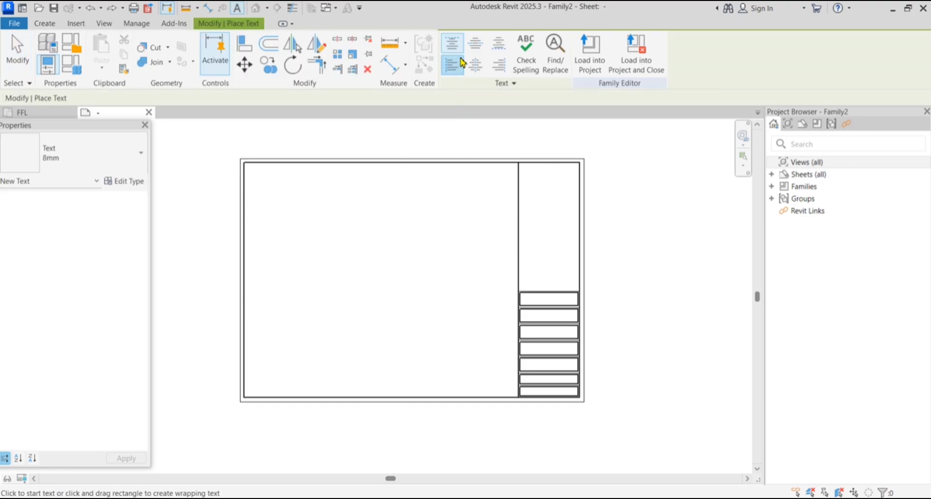
left_click(135, 188)
Duplicate the 8mm text type as a new type named '001 text'
left_click(456, 117)
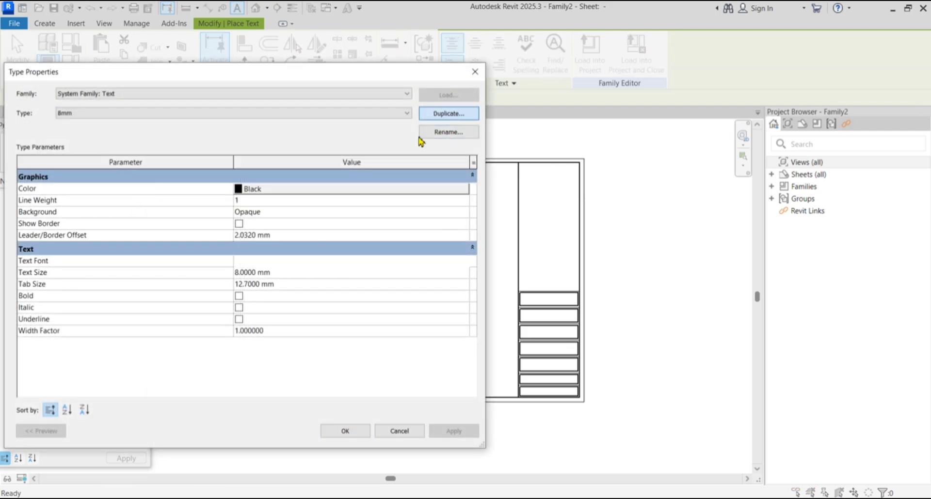
type("001 text")
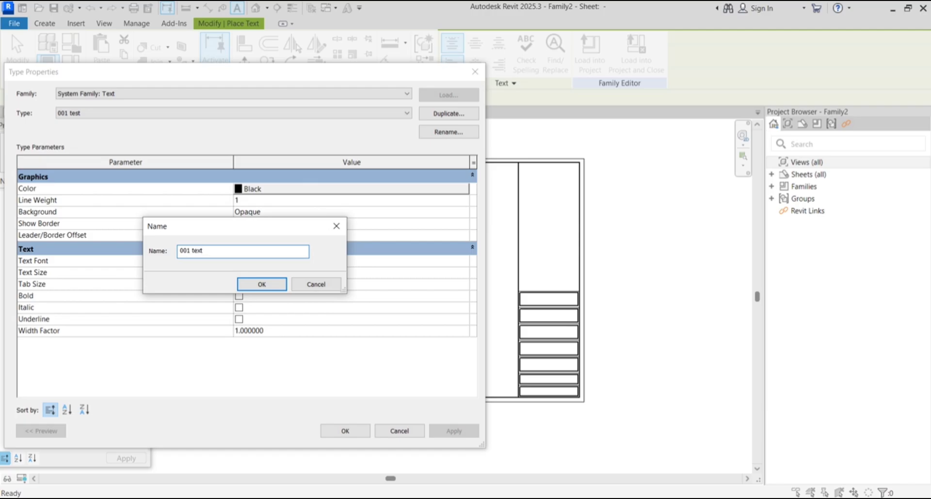
key("Return")
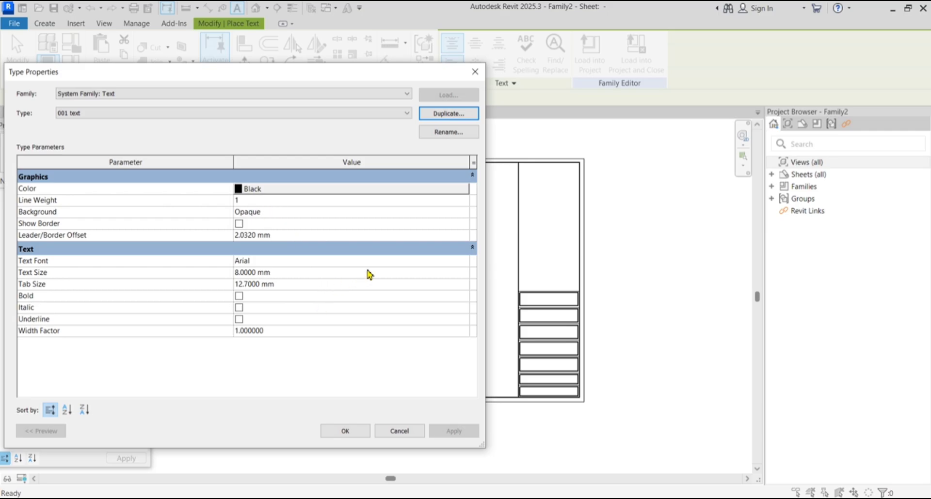
left_click(390, 262)
left_click(464, 261)
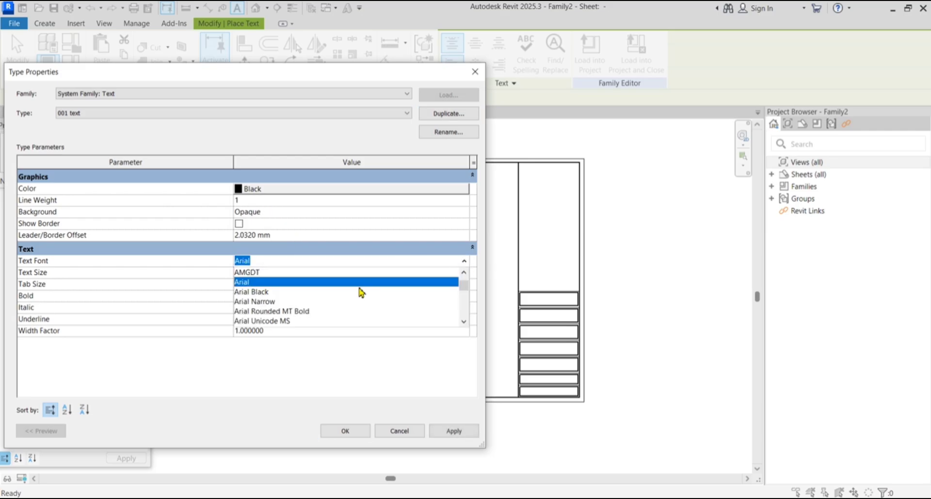
type("Sun")
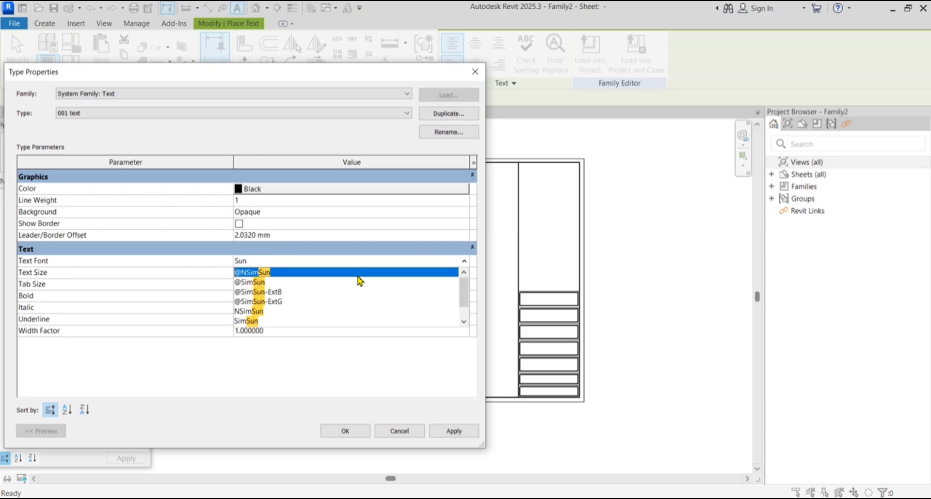
left_click(270, 283)
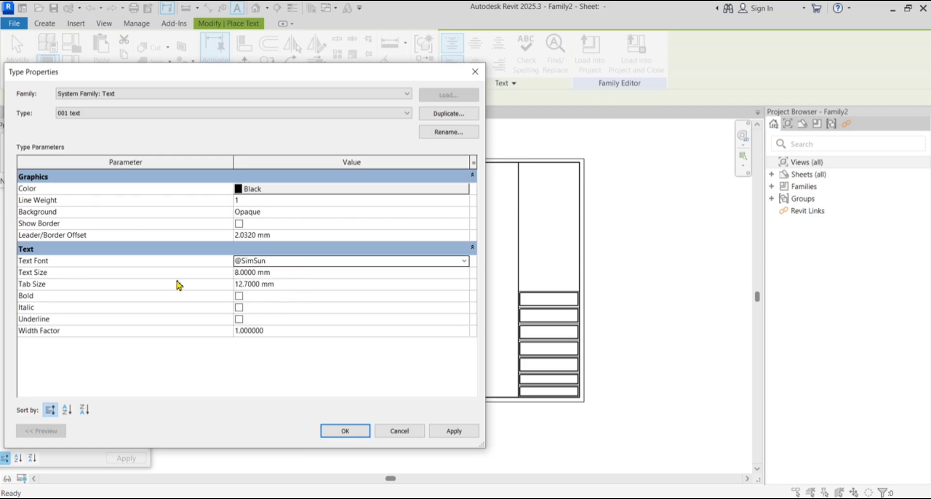
left_click(289, 273)
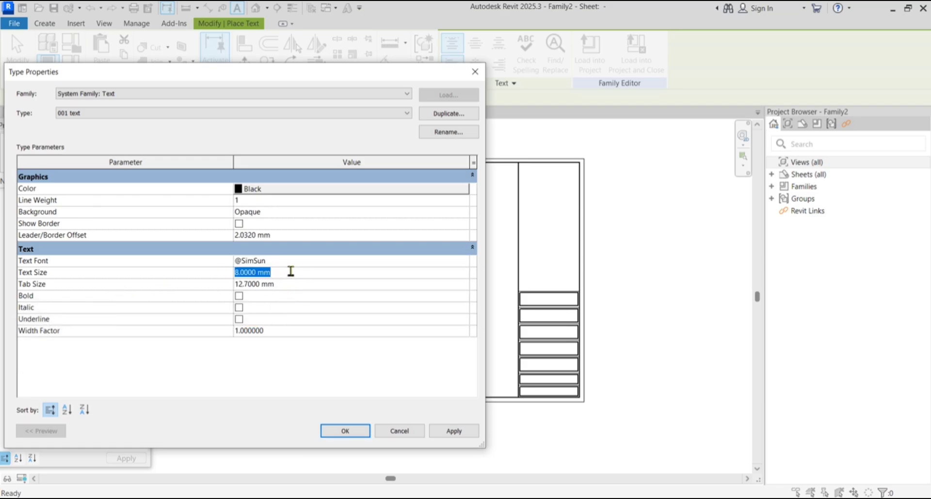
type("3")
key("Return")
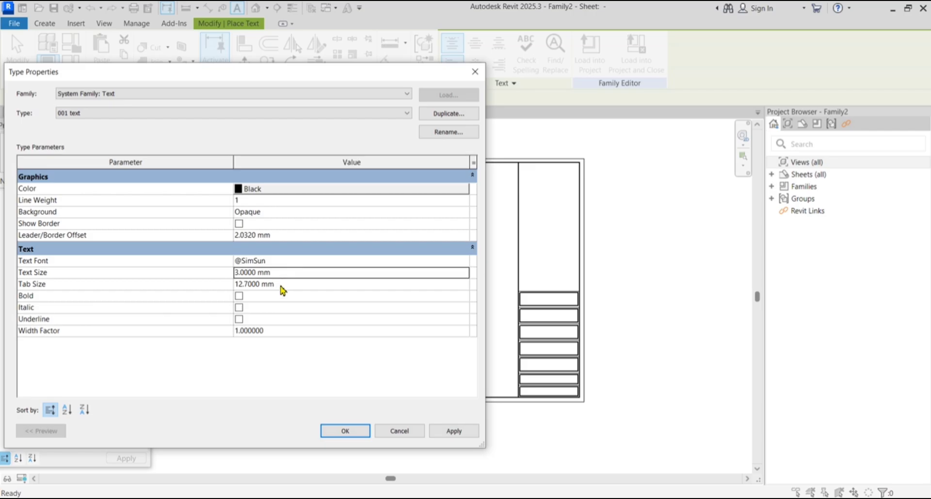
left_click(238, 296)
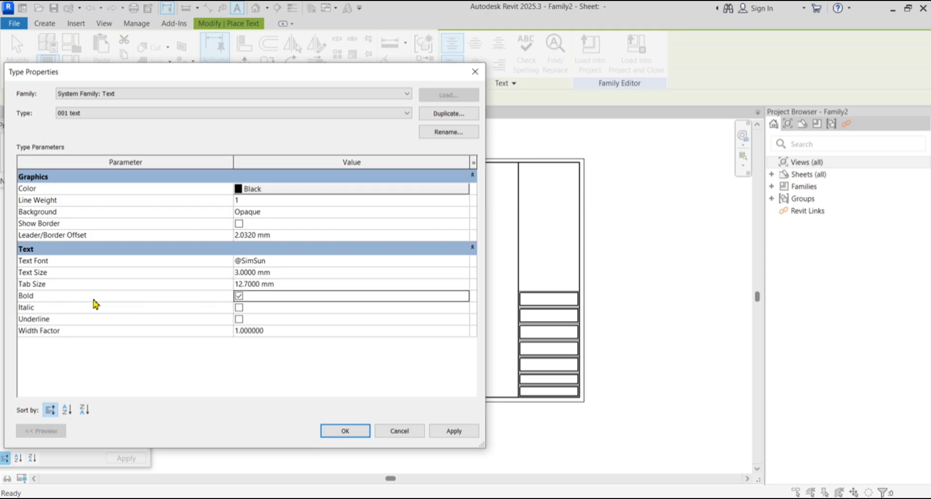
Apply and accept the '001 text' type settings
left_click(453, 431)
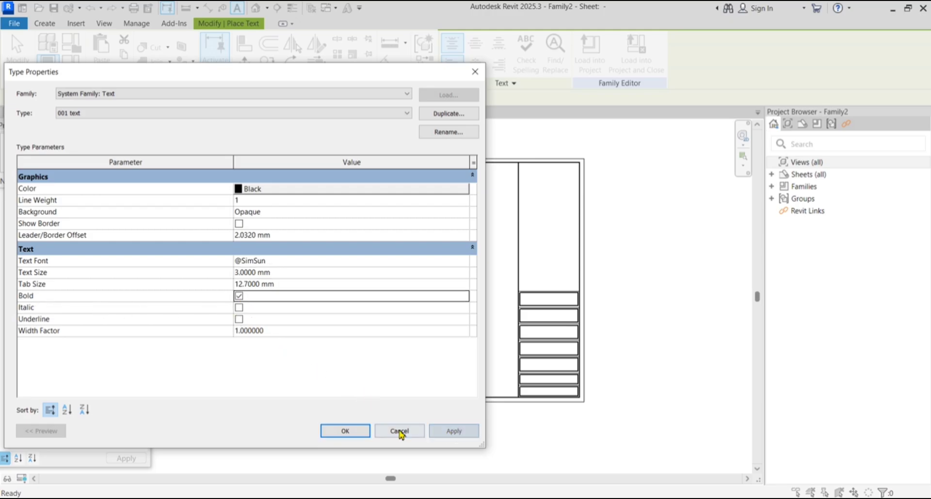
left_click(353, 431)
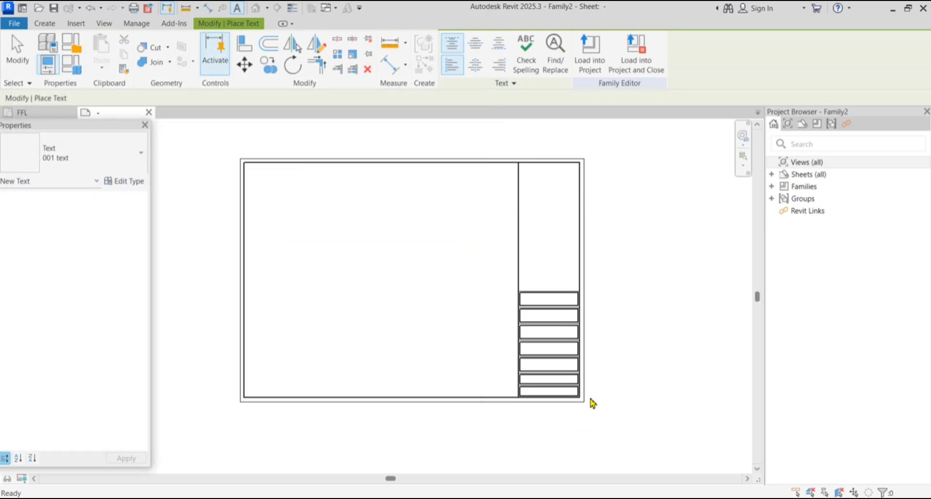
scroll(593, 404, "up", 3)
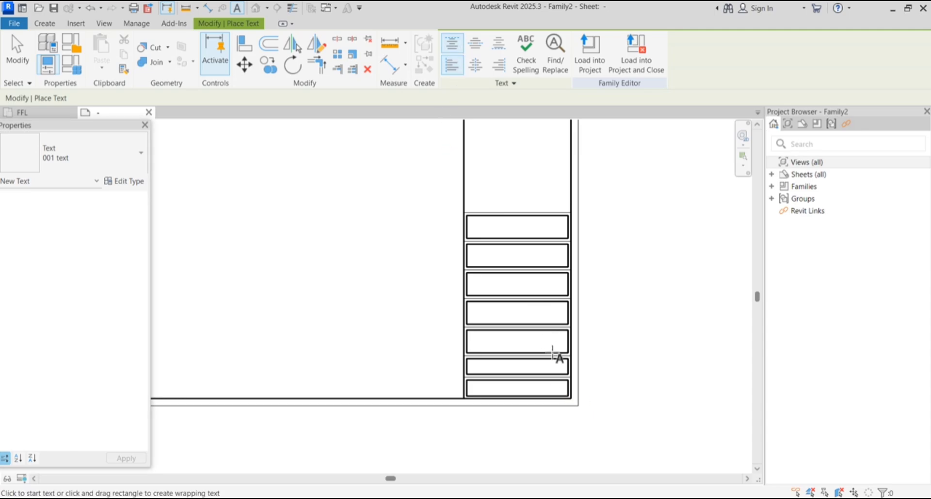
scroll(517, 401, "up", 5)
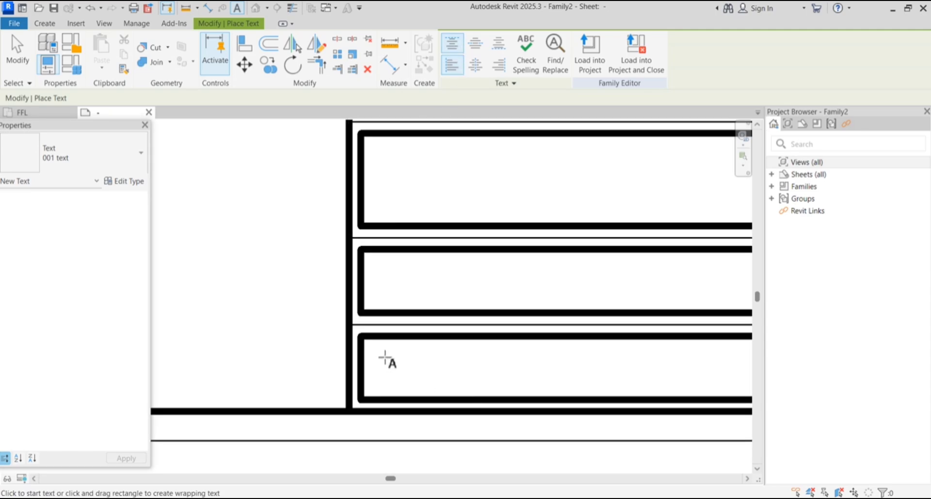
Place a 'SCALE :' text note in the bottom framed box and select it
left_click(385, 358)
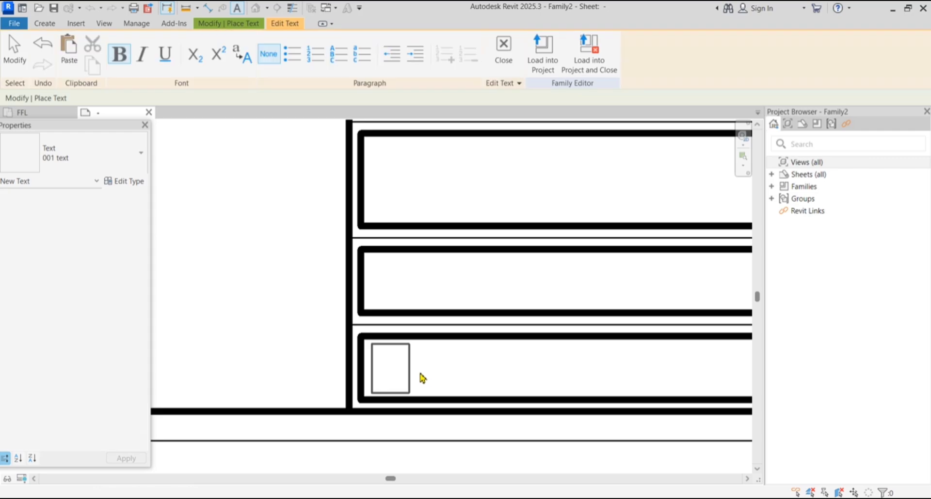
type("SCALE")
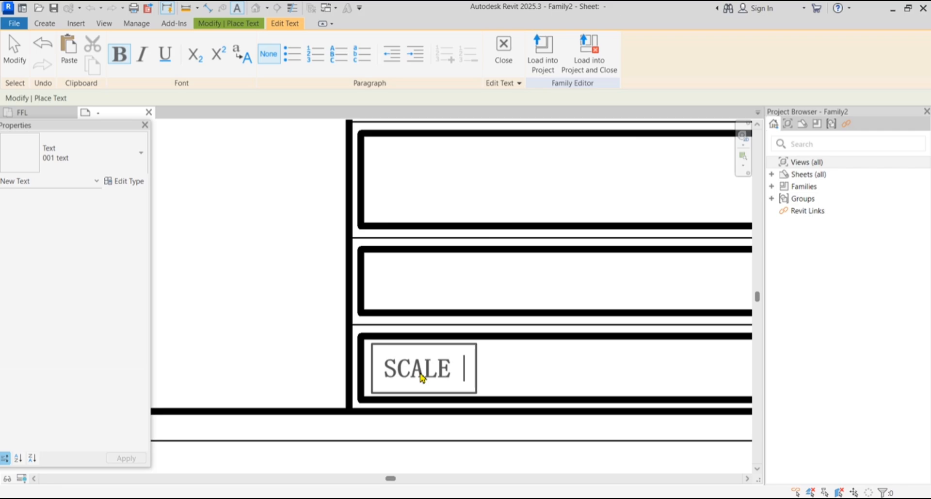
type("  :")
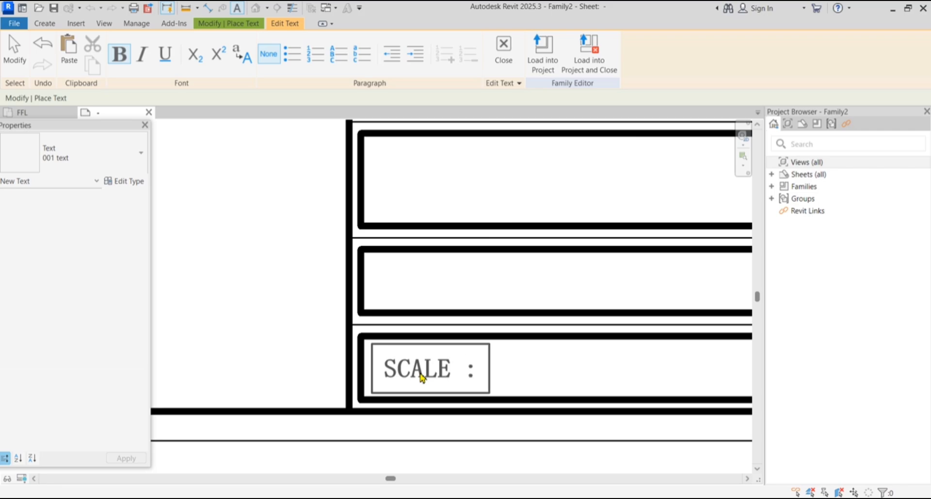
left_click(273, 242)
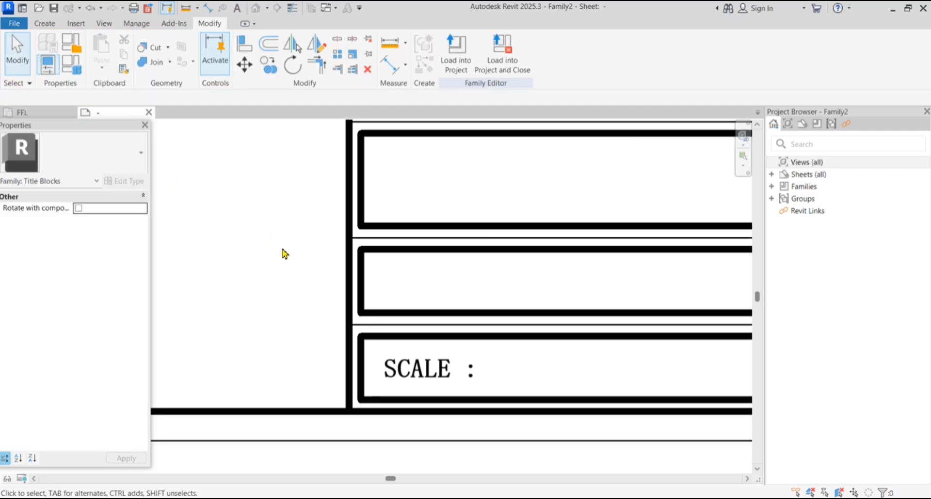
scroll(391, 308, "down", 2)
scroll(429, 319, "up", 1)
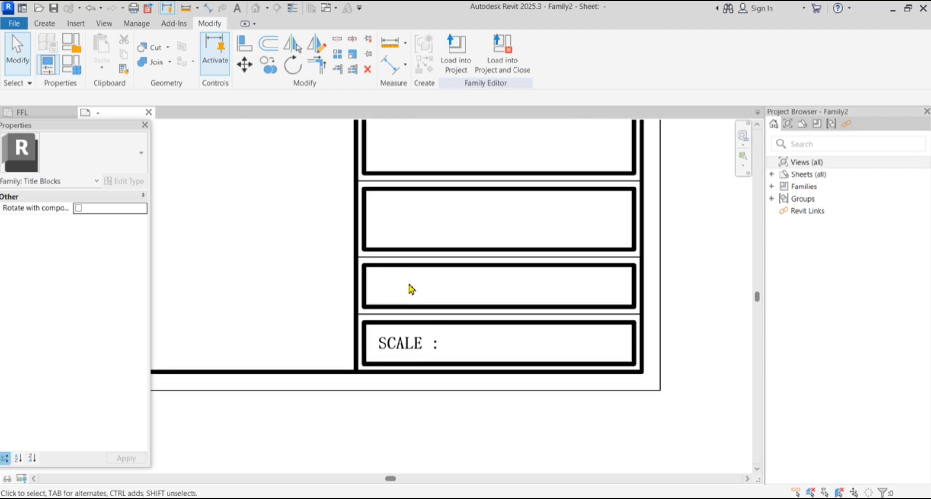
left_click(409, 347)
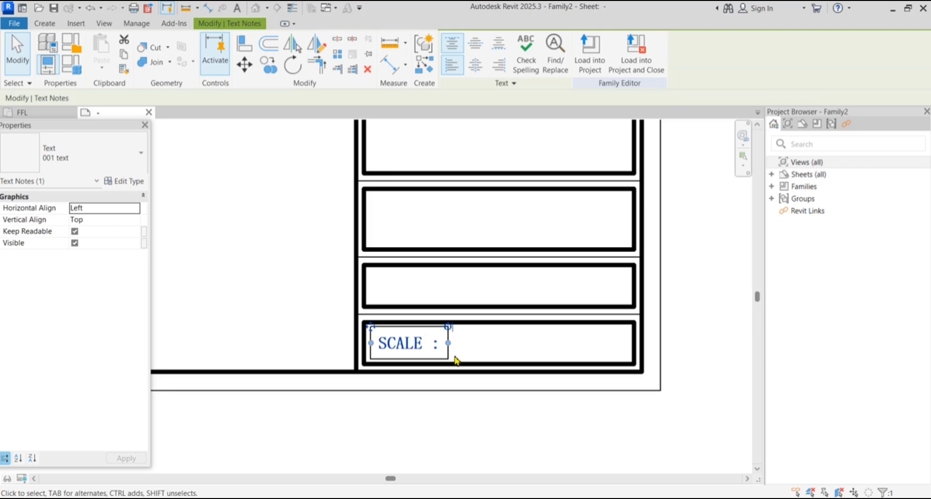
Copy the 'SCALE :' note from the bottom box's top-left corner into the three boxes above
left_click(268, 65)
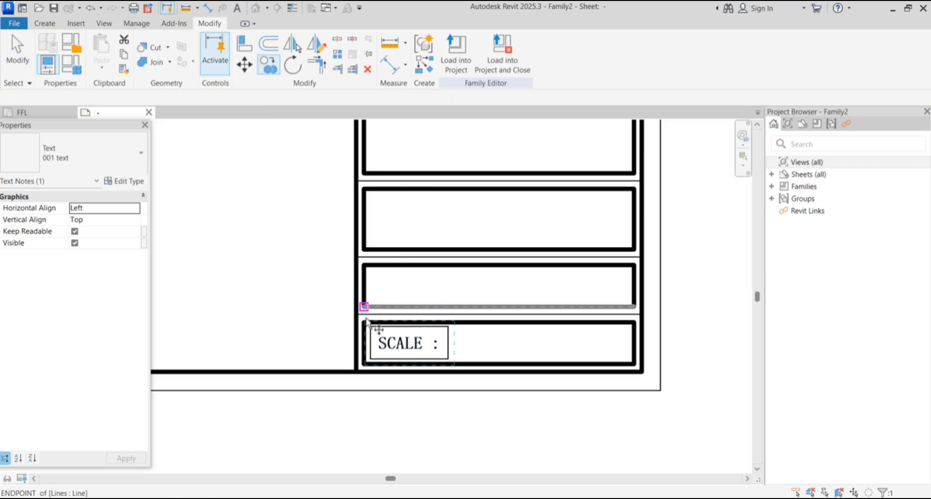
scroll(370, 324, "up", 3)
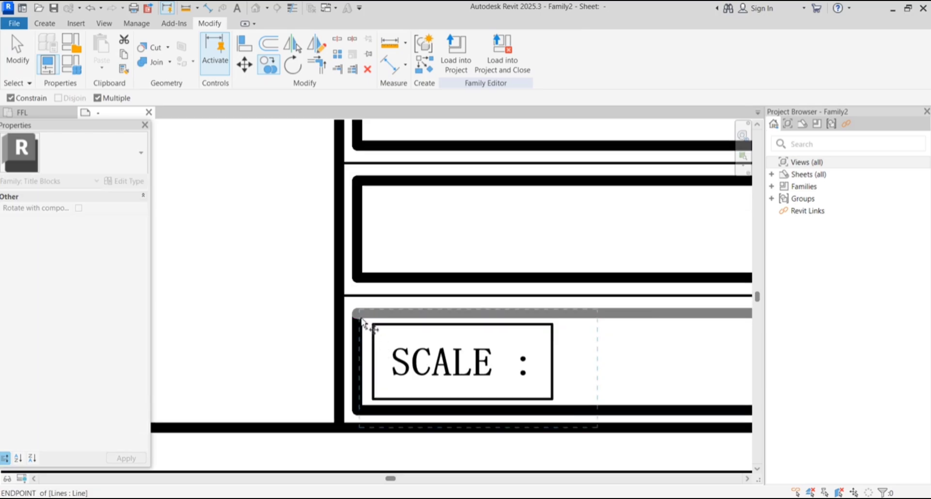
scroll(364, 322, "up", 3)
left_click(354, 311)
scroll(356, 361, "down", 3)
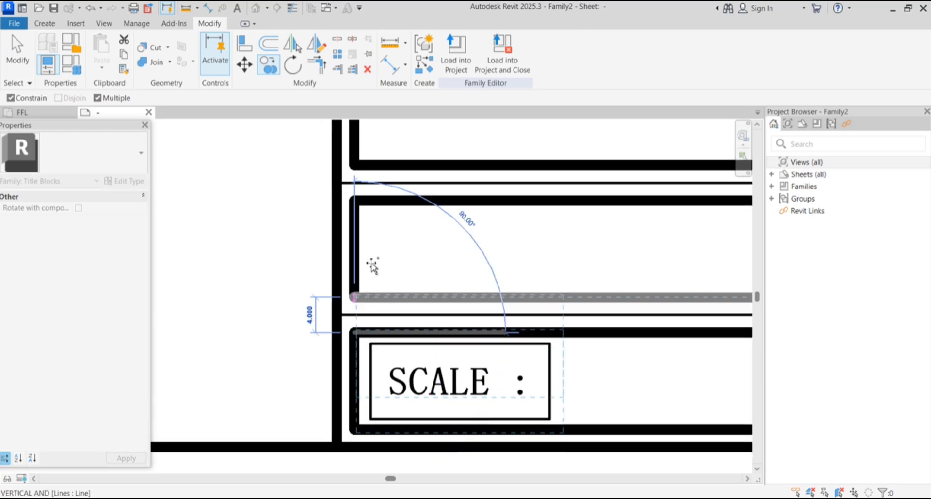
left_click(366, 208)
scroll(407, 257, "down", 4)
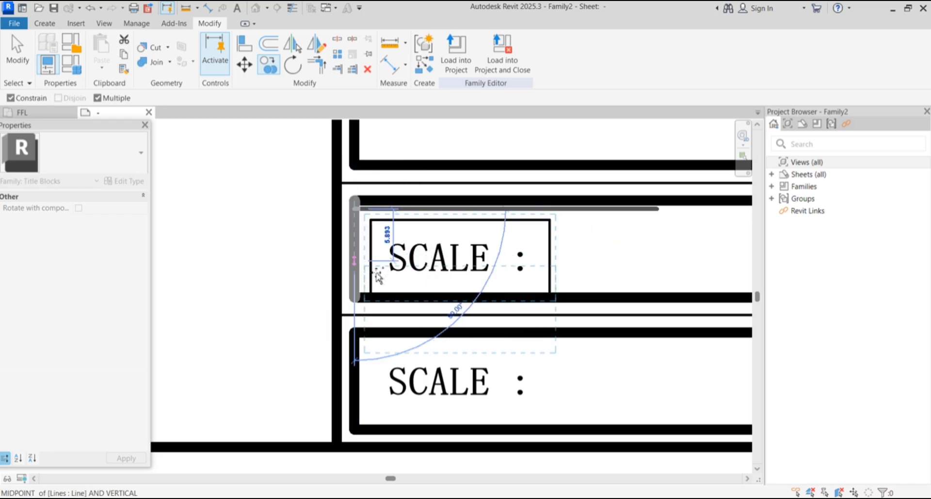
scroll(377, 206, "up", 3)
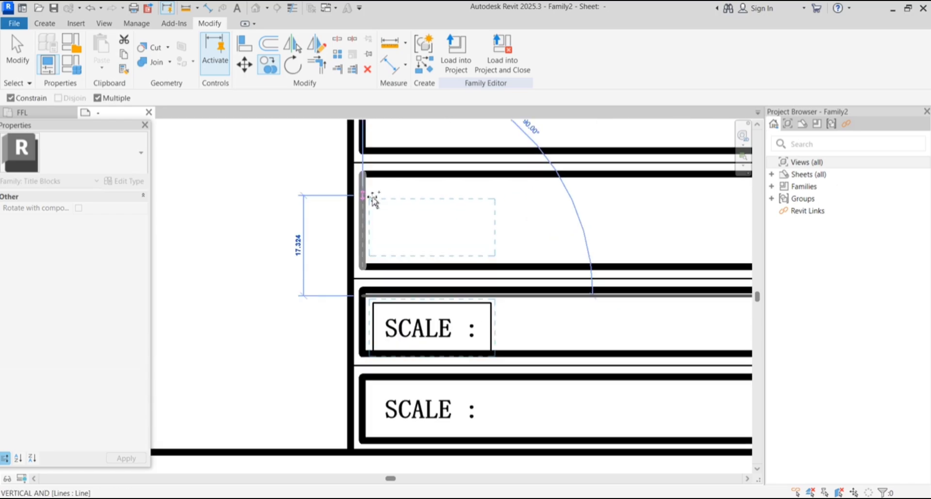
scroll(426, 255, "down", 3)
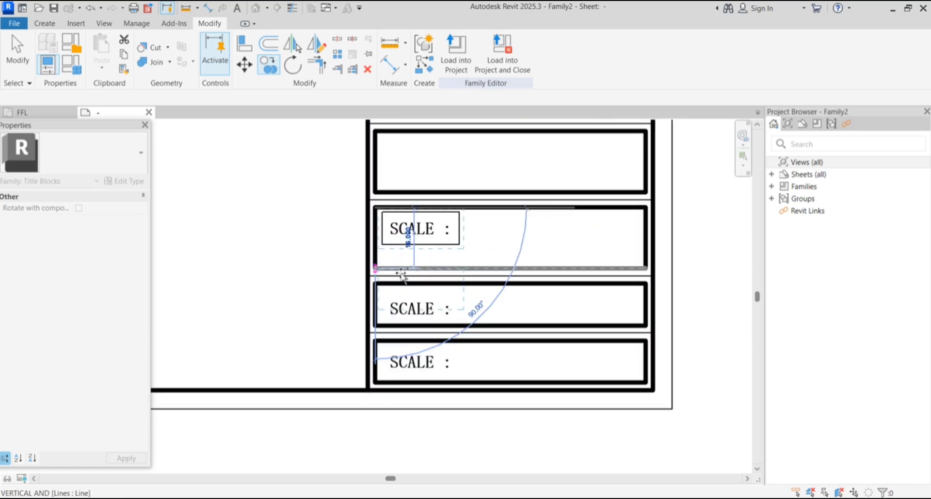
scroll(392, 170, "up", 4)
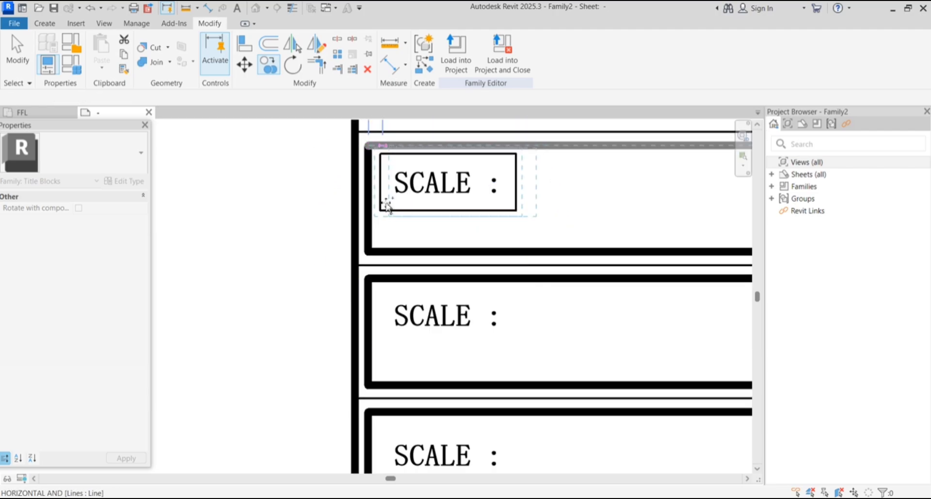
scroll(388, 215, "down", 3)
scroll(397, 205, "up", 3)
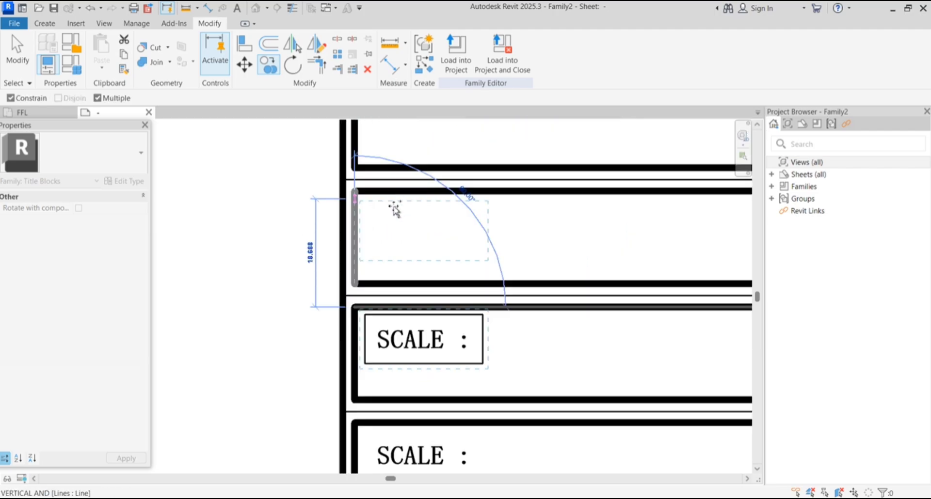
left_click(366, 199)
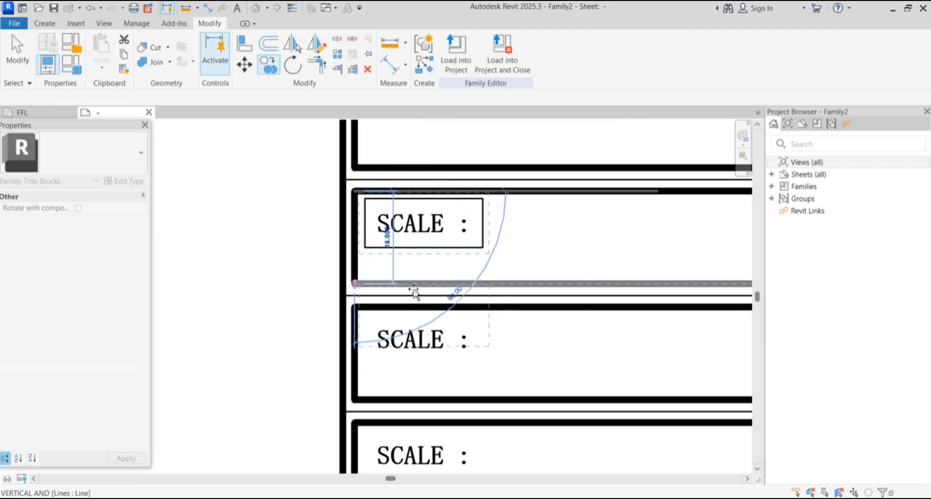
scroll(414, 272, "down", 3)
scroll(393, 202, "up", 3)
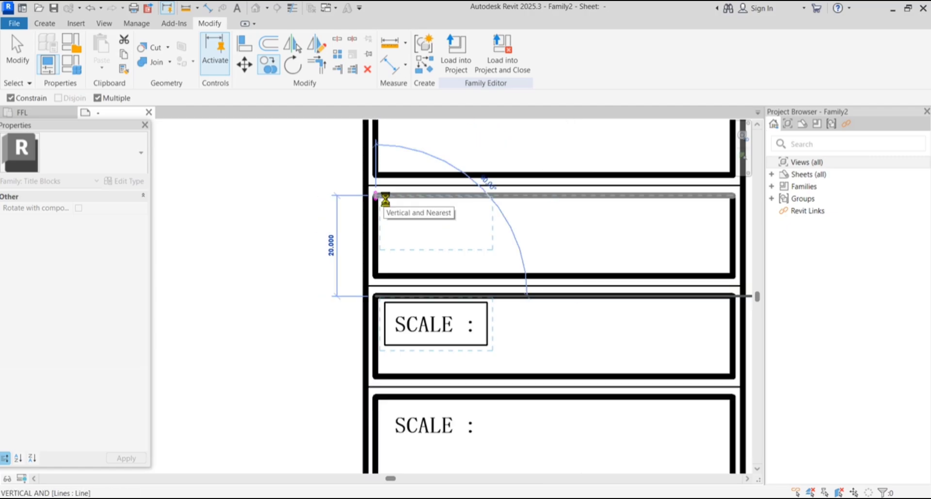
scroll(388, 194, "down", 2)
left_click(383, 164)
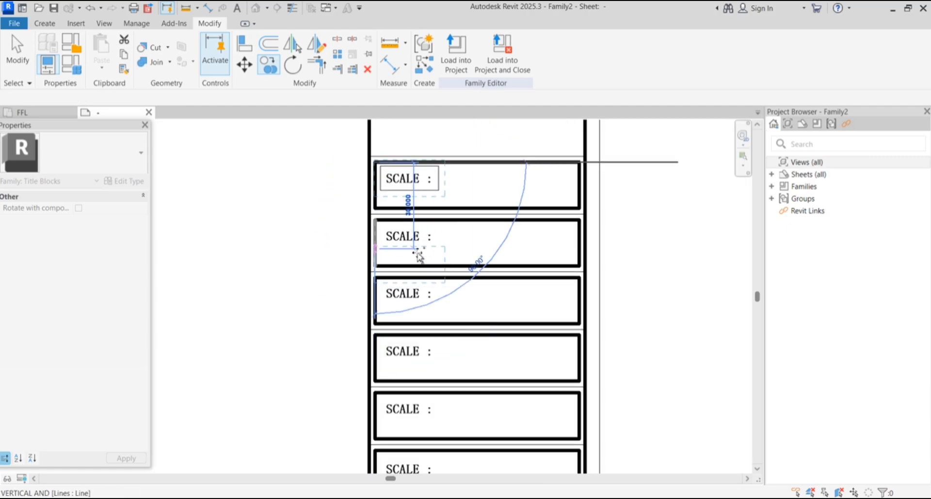
key("Escape")
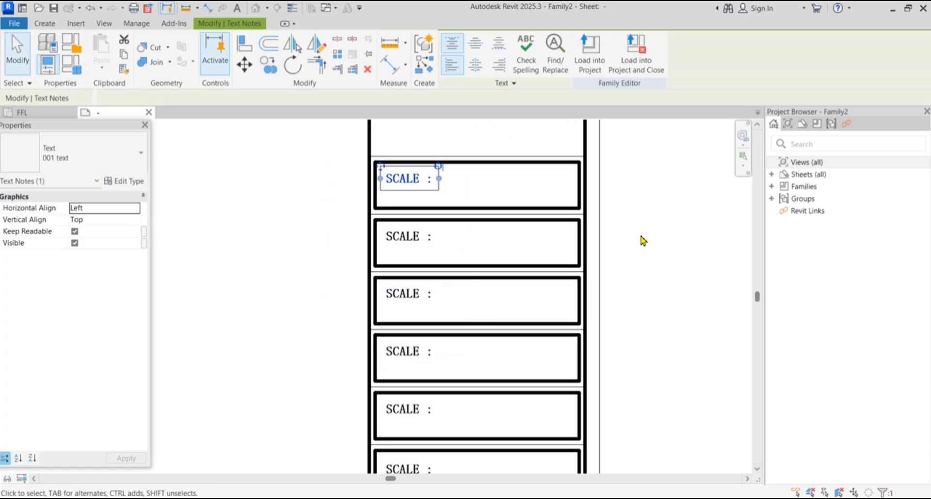
Move the lowest SCALE label up within its framed box
left_click(643, 241)
scroll(430, 232, "down", 3)
scroll(407, 307, "up", 3)
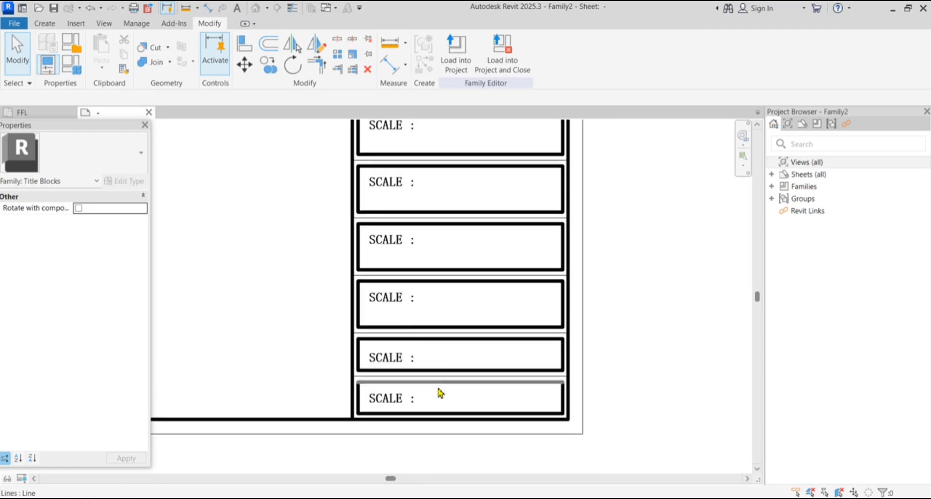
scroll(422, 406, "up", 4)
left_click(469, 358)
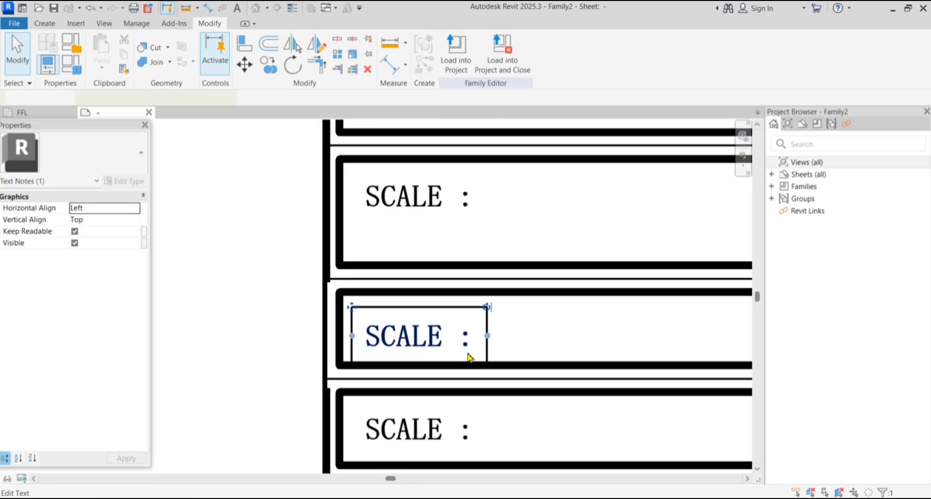
left_click(244, 64)
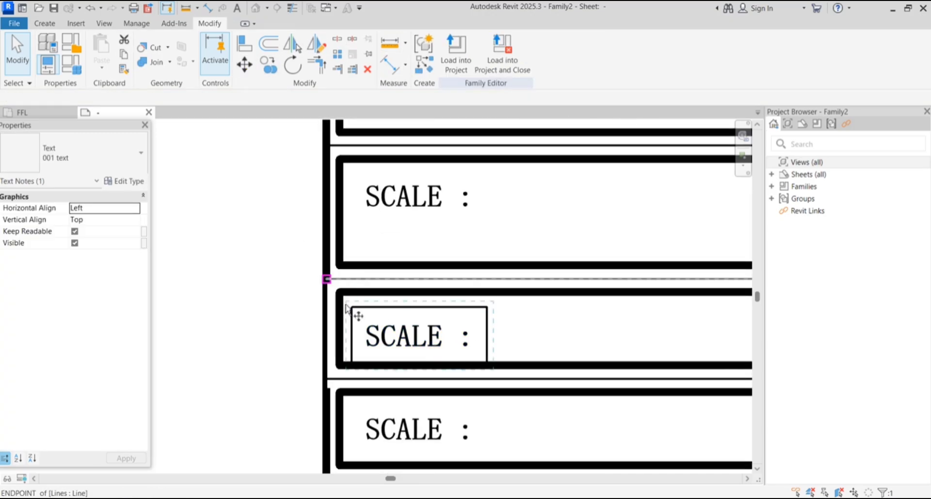
scroll(345, 308, "up", 5)
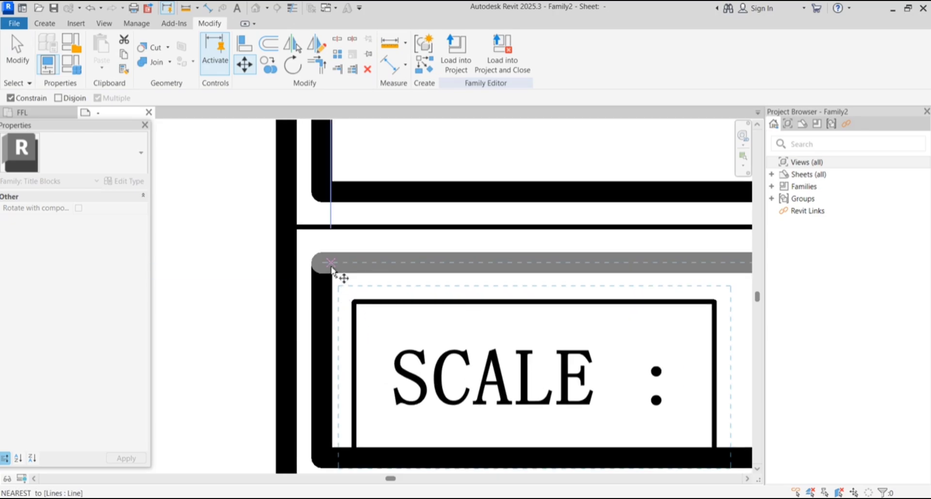
left_click(356, 302)
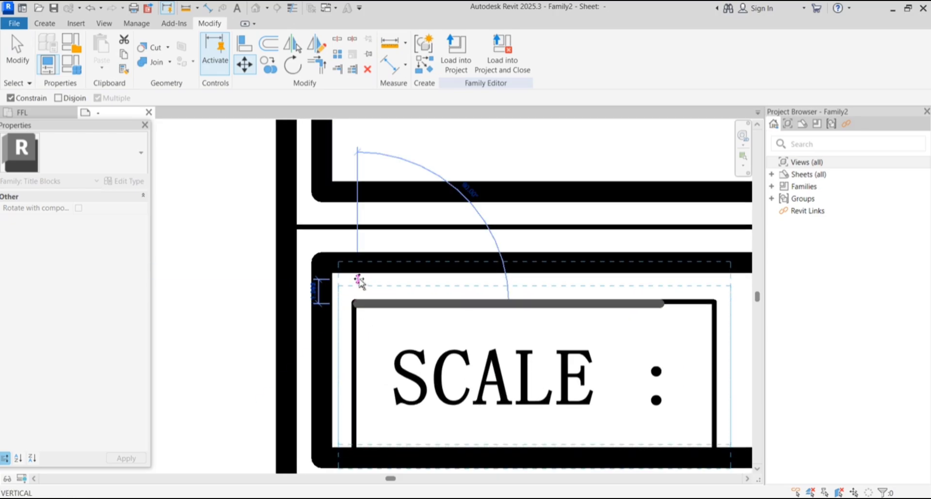
left_click(358, 282)
scroll(436, 321, "down", 3)
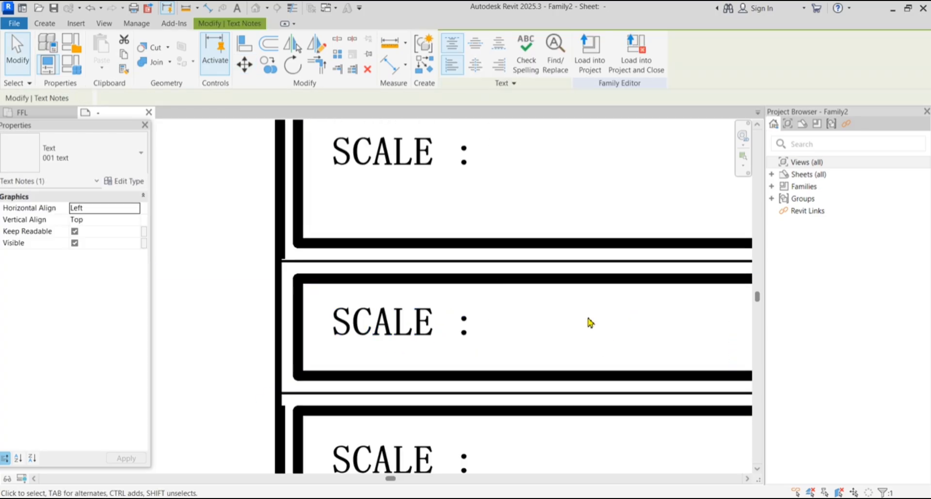
key("Escape")
scroll(332, 366, "down", 3)
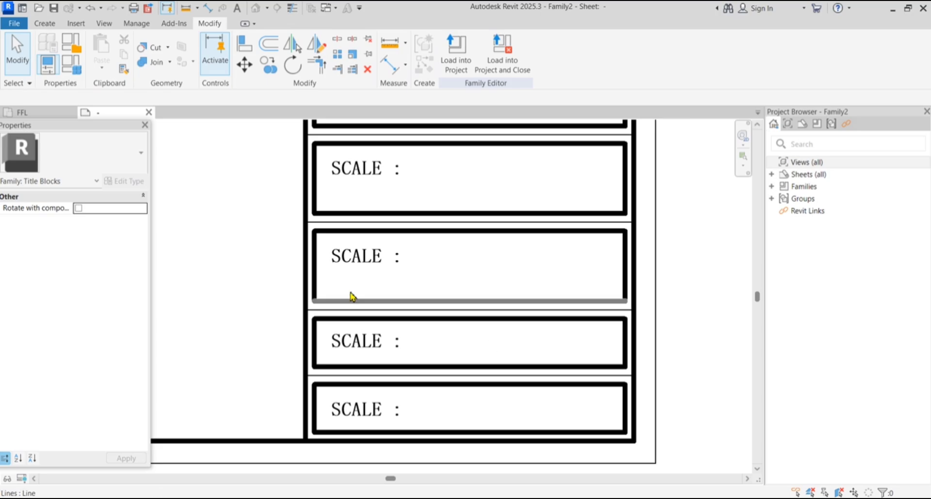
Raise the SCALE labels in the next two boxes up near their top corners
left_click(361, 257)
scroll(319, 241, "up", 1)
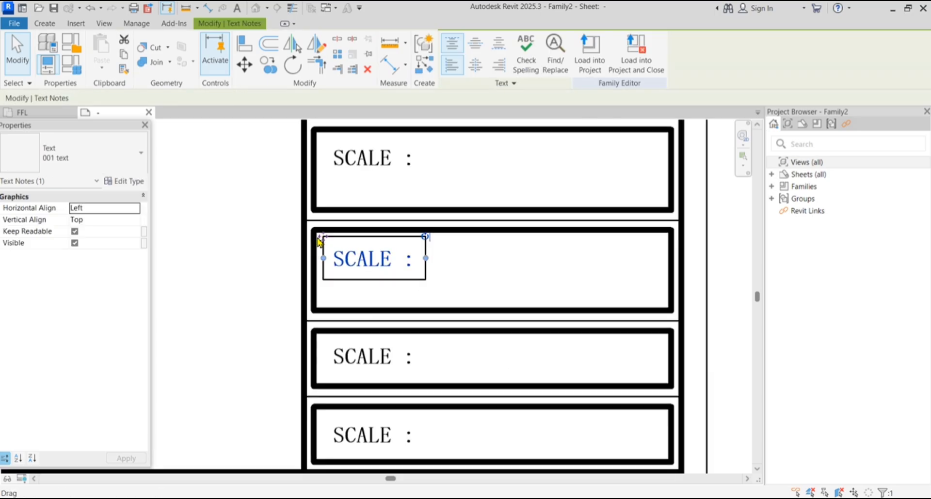
scroll(319, 240, "up", 2)
left_click(244, 64)
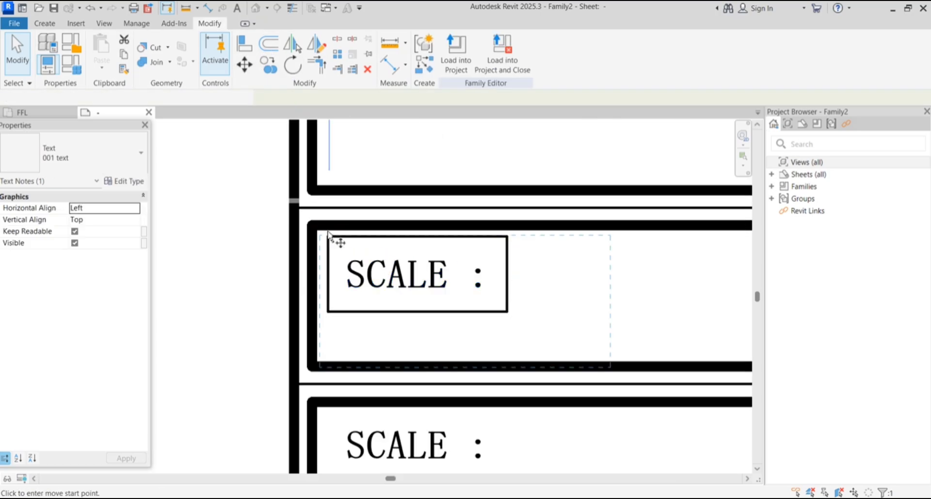
scroll(328, 234, "up", 2)
left_click(329, 237)
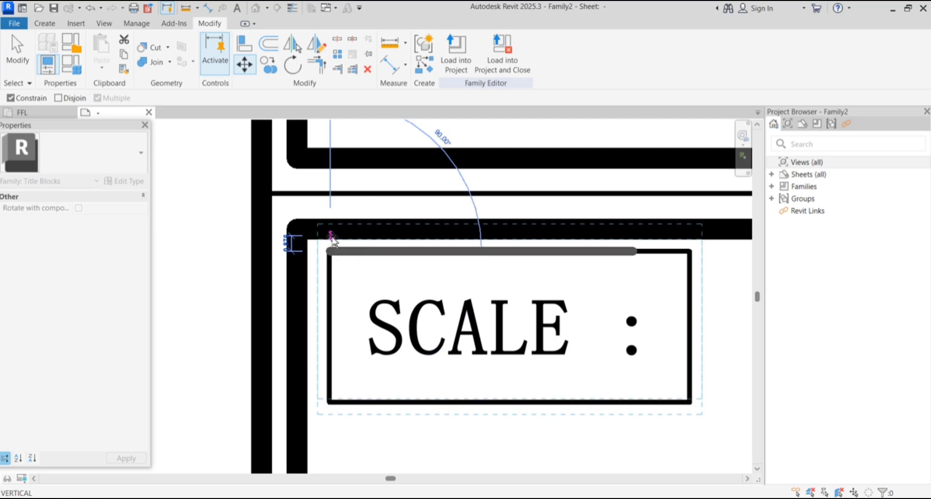
left_click(333, 245)
scroll(313, 298, "down", 3)
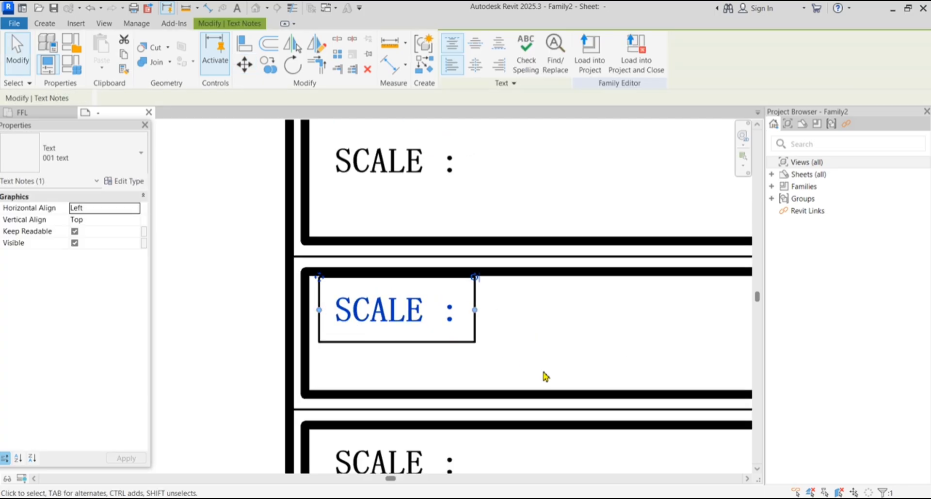
left_click(543, 373)
scroll(403, 241, "down", 2)
left_click(378, 187)
left_click(244, 64)
scroll(367, 238, "down", 1)
scroll(361, 185, "up", 7)
left_click(359, 234)
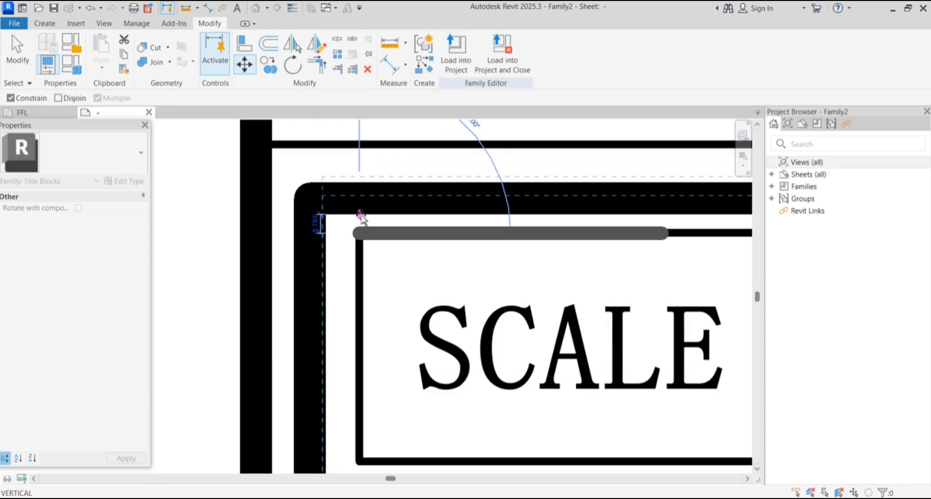
left_click(360, 215)
scroll(345, 257, "down", 4)
Shift the following two SCALE labels slightly higher in their boxes
left_click(377, 351)
scroll(377, 352, "down", 3)
scroll(407, 238, "up", 2)
left_click(405, 240)
left_click(245, 64)
scroll(347, 173, "up", 3)
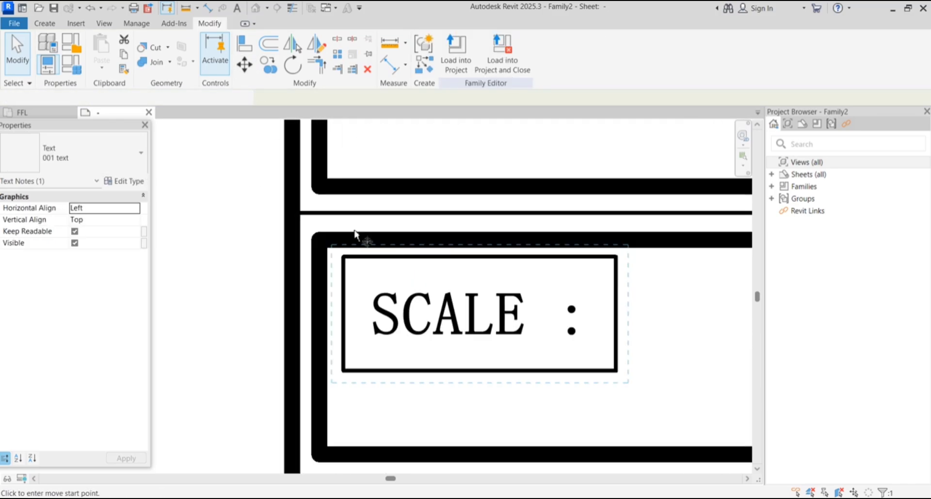
scroll(355, 231, "up", 3)
left_click(334, 281)
left_click(335, 269)
scroll(357, 325, "down", 6)
left_click(429, 274)
scroll(402, 232, "up", 3)
left_click(400, 235)
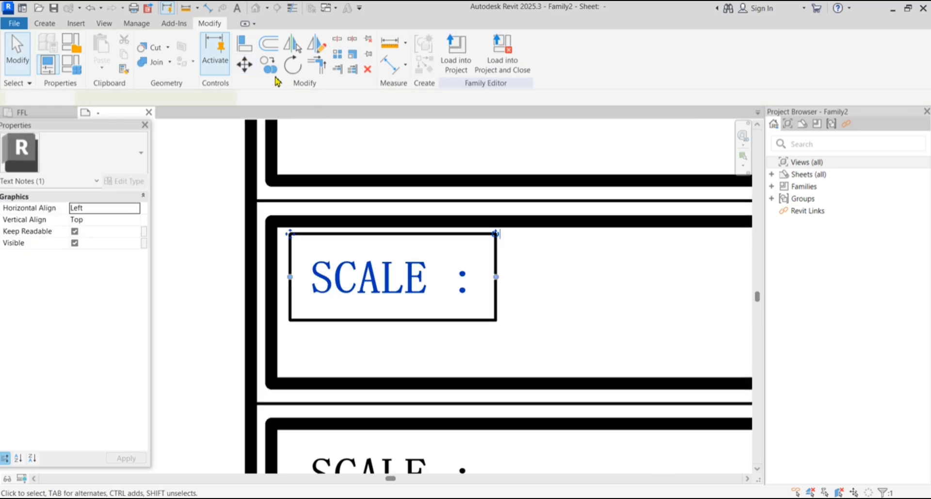
left_click(244, 65)
scroll(301, 239, "up", 3)
left_click(279, 230)
left_click(280, 216)
scroll(370, 296, "down", 7)
left_click(422, 272)
scroll(393, 222, "up", 3)
Raise the upper SCALE label in two small moves, then deselect it
left_click(389, 245)
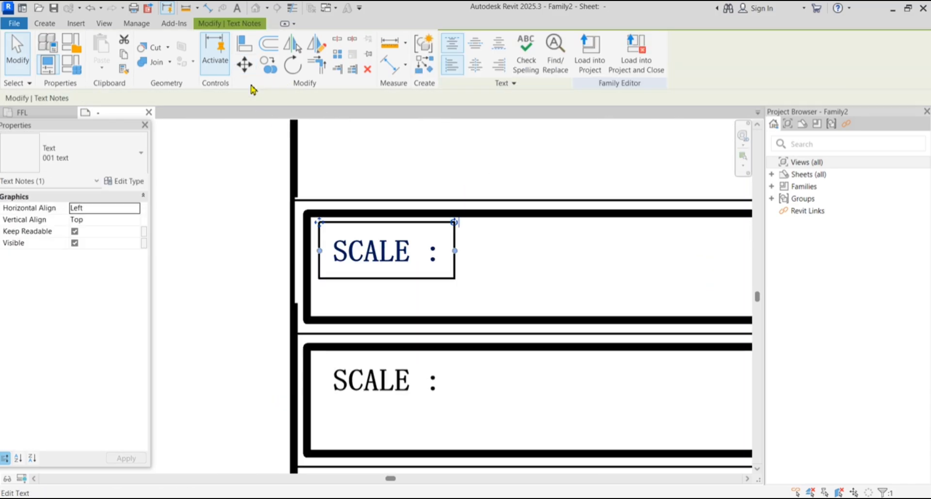
left_click(244, 65)
scroll(340, 201, "up", 3)
scroll(300, 256, "up", 2)
left_click(289, 250)
left_click(289, 234)
scroll(291, 191, "down", 4)
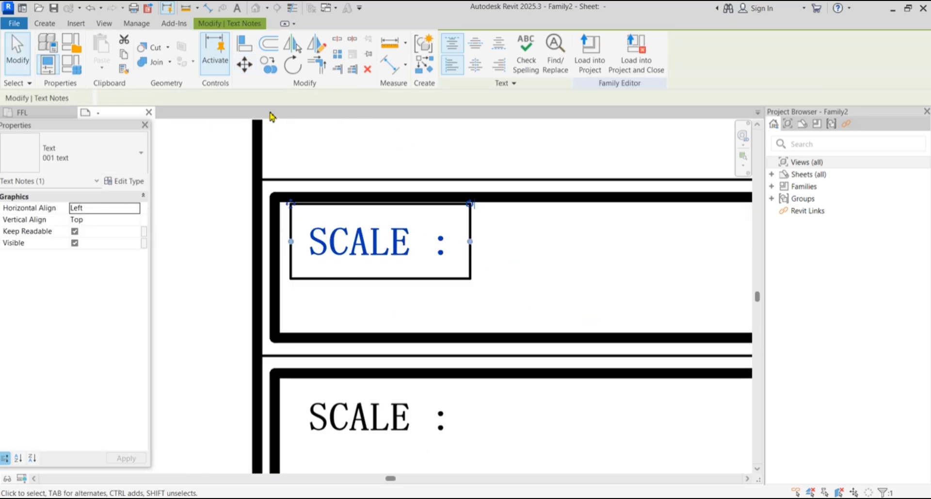
left_click(244, 65)
scroll(293, 205, "up", 6)
left_click(280, 221)
left_click(279, 200)
scroll(297, 215, "down", 3)
left_click(341, 200)
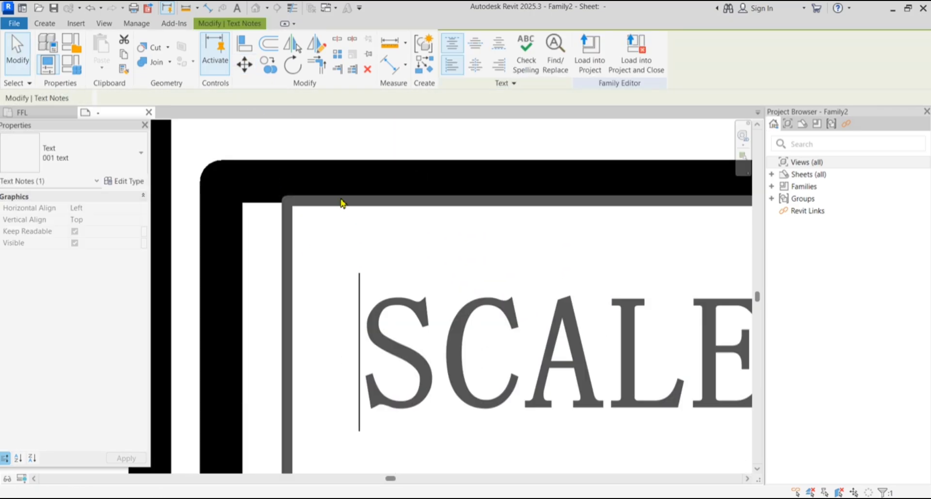
scroll(507, 276, "down", 5)
left_click(573, 286)
scroll(574, 286, "up", 5)
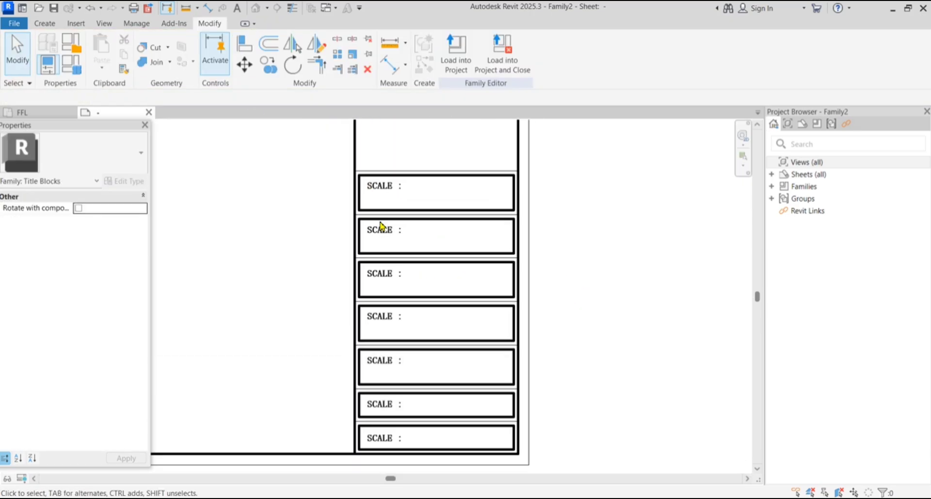
Change the sixth box's label from SCALE to DATE
scroll(387, 412, "up", 3)
left_click(385, 407)
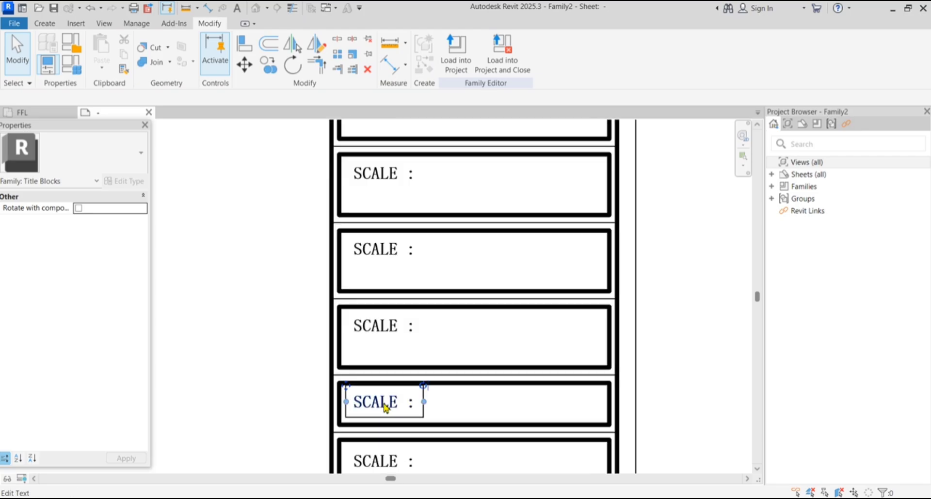
left_click(400, 410)
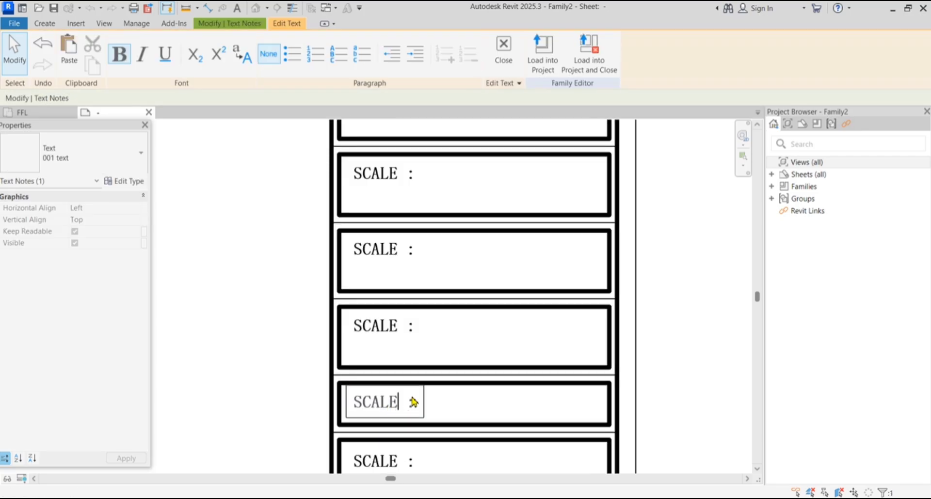
key("BackSpace")
key("BackSpace")
key("BackSpace")
key("BackSpace")
key("BackSpace")
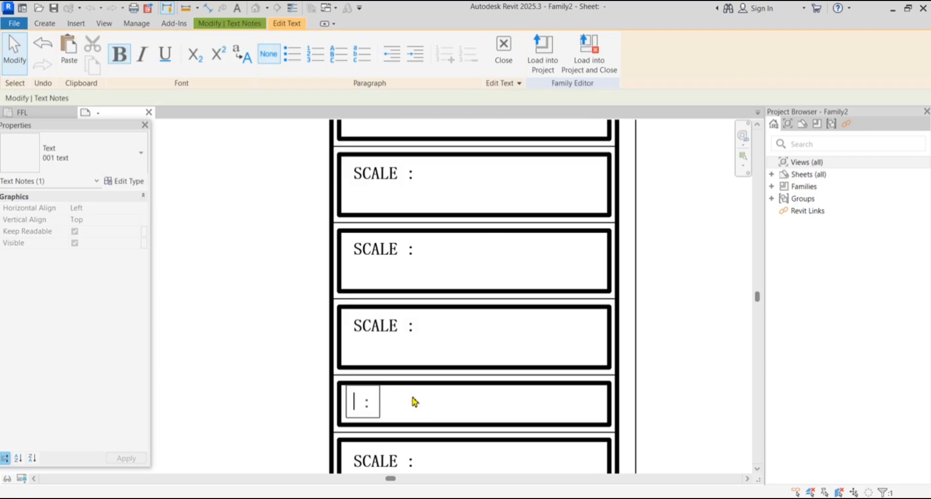
type("DATE")
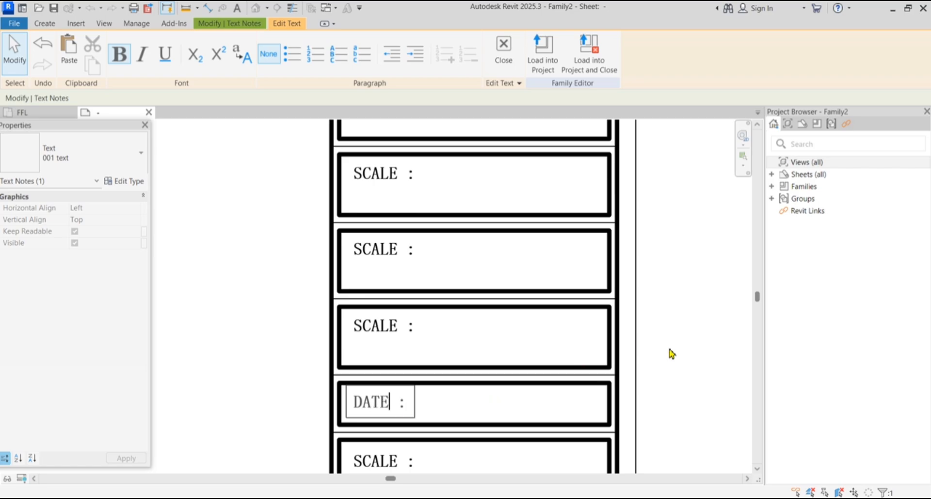
left_click(670, 350)
Rename the label above it to CHECKED BY
double_click(392, 330)
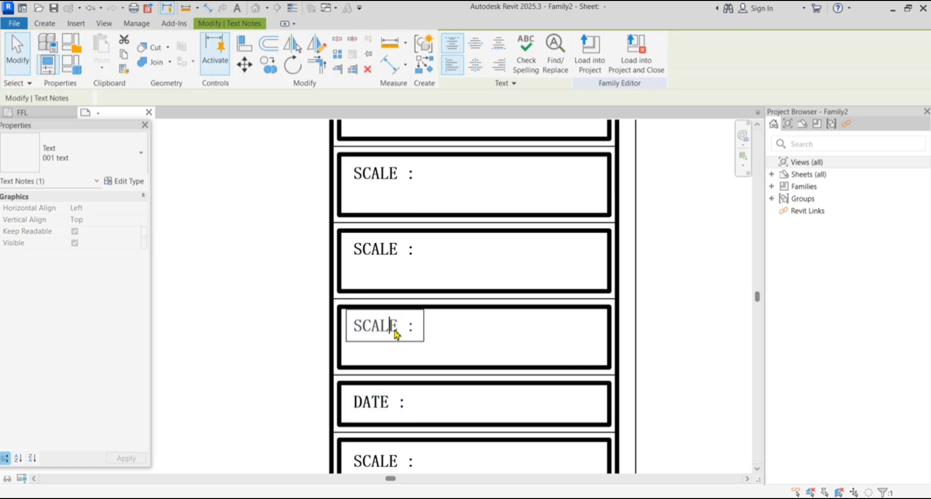
left_click(405, 332)
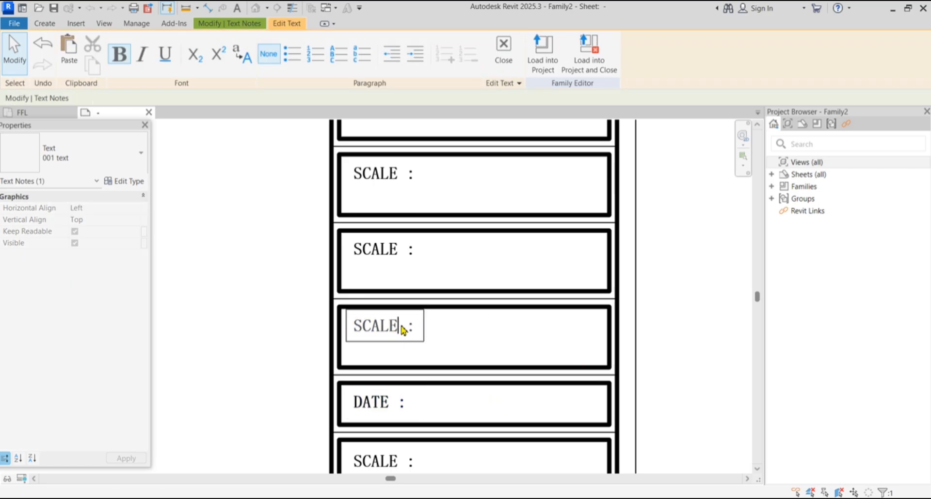
double_click(403, 330)
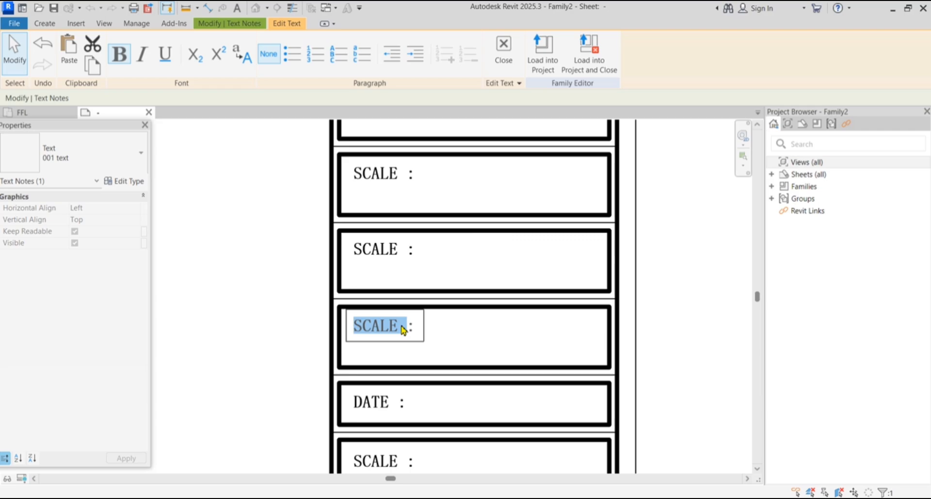
type("CHE")
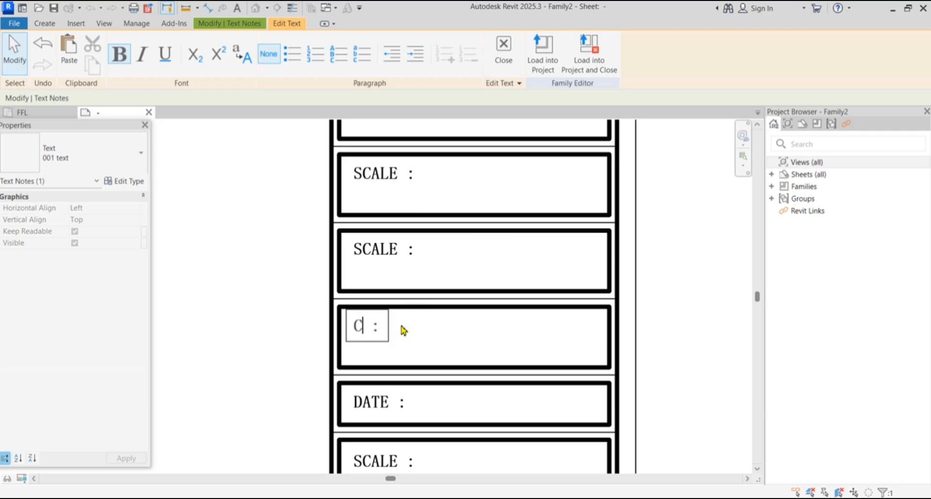
type("CKED ")
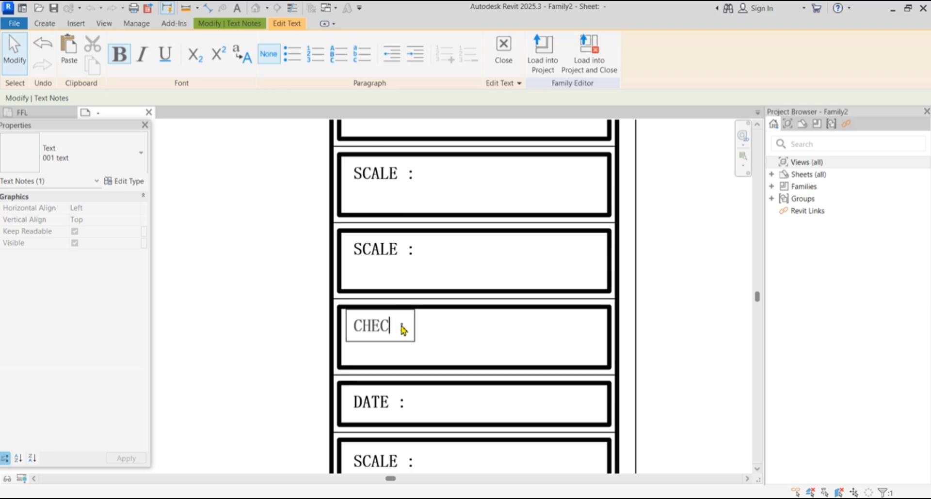
type("BY")
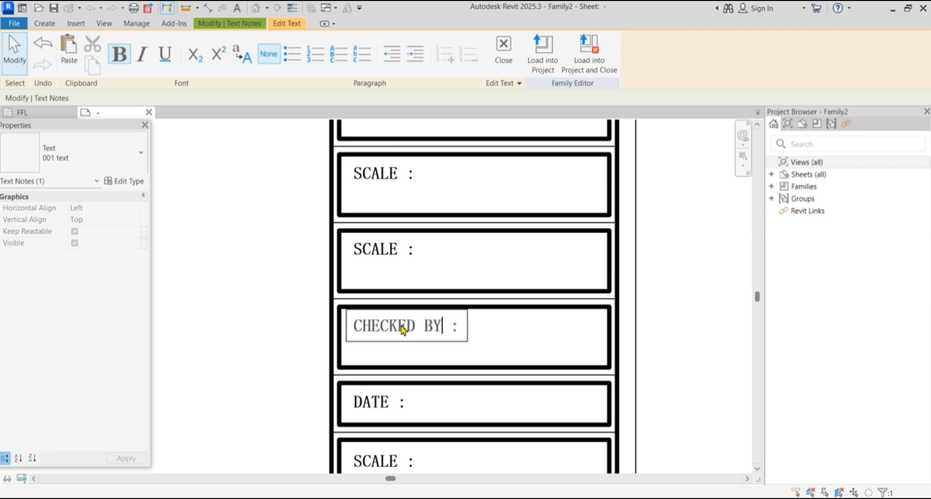
scroll(402, 329, "down", 2)
left_click(670, 346)
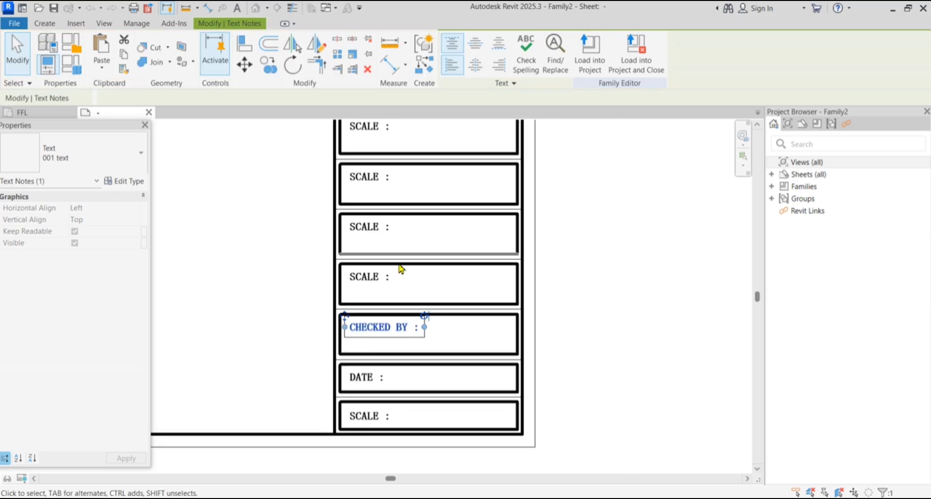
scroll(384, 282, "up", 2)
Relabel the next box DESIGN BY, correcting the initially typed DRAWN BY
double_click(367, 282)
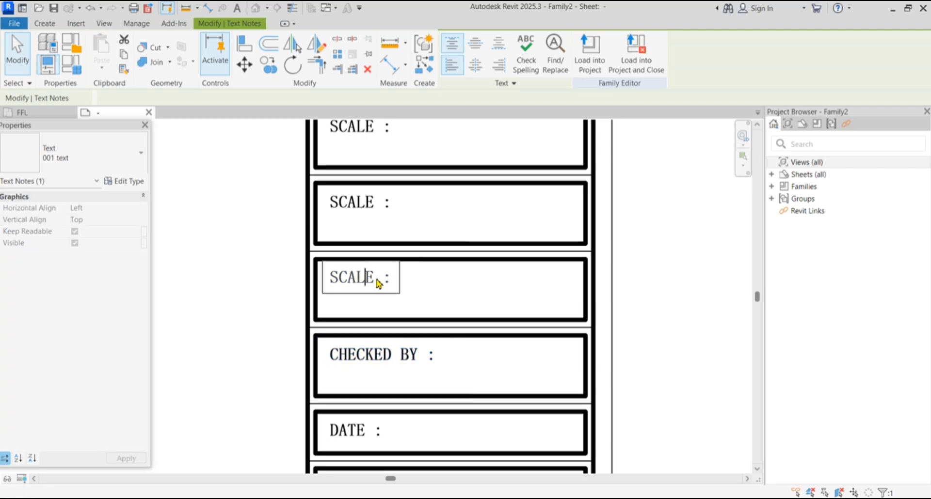
double_click(374, 283)
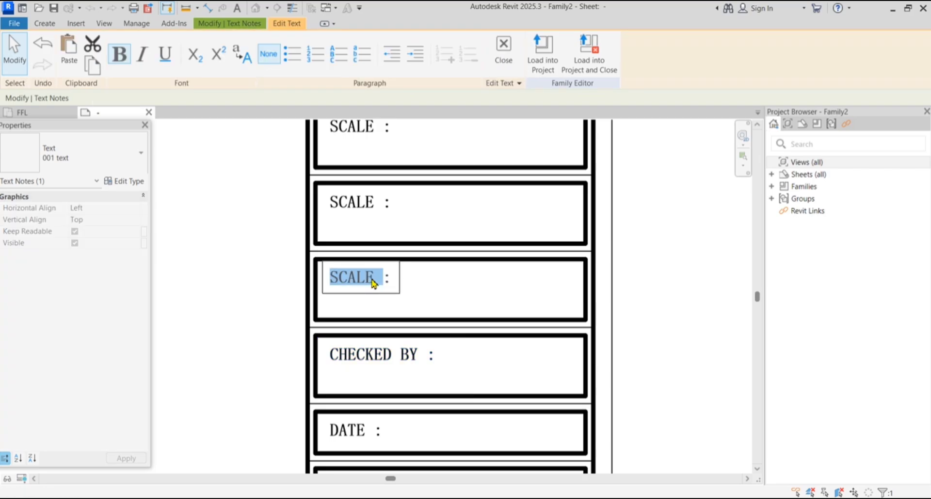
type("DRAWN")
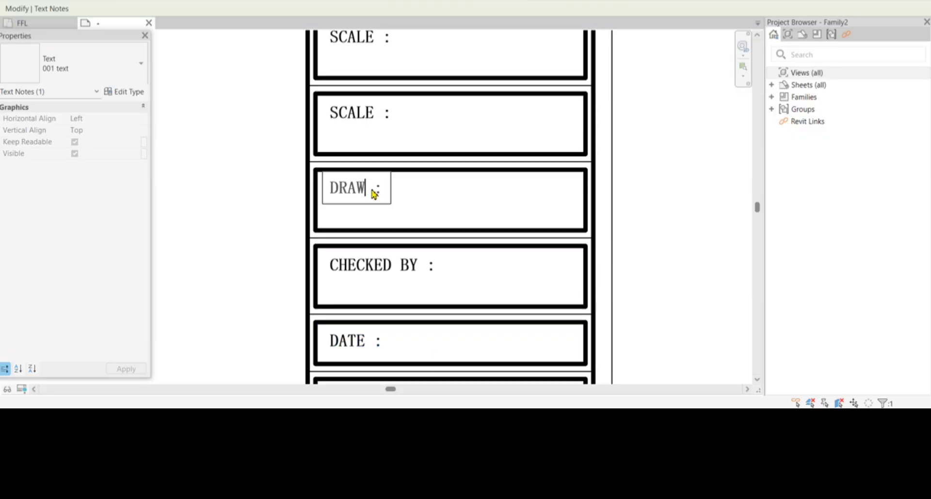
type(" BY")
left_click(686, 231)
scroll(319, 257, "down", 2)
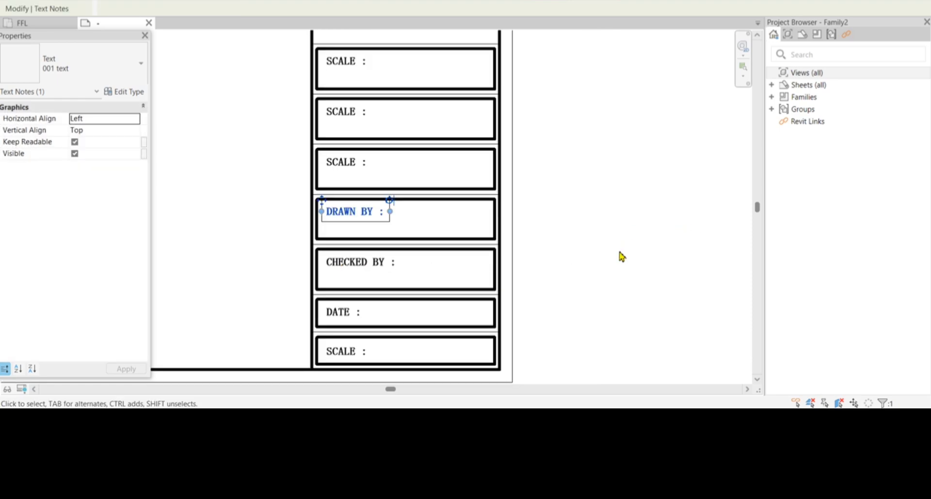
left_click(618, 254)
left_click(355, 219)
left_click(359, 219)
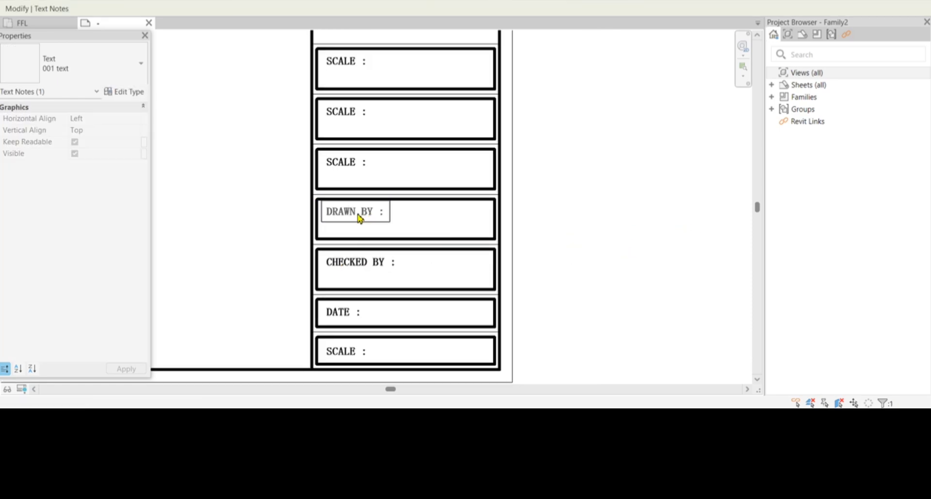
key("BackSpace")
key("BackSpace")
key("BackSpace")
key("BackSpace")
type("ESIGN")
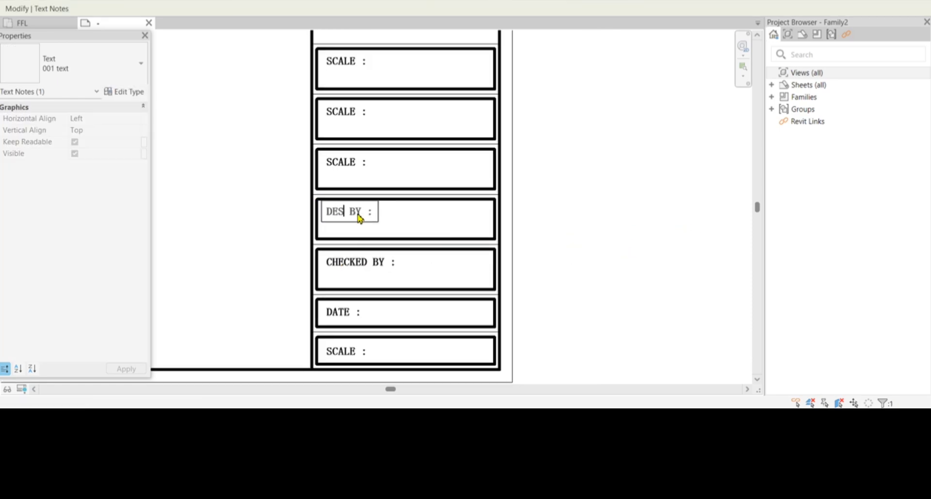
left_click(582, 255)
scroll(421, 243, "down", 2)
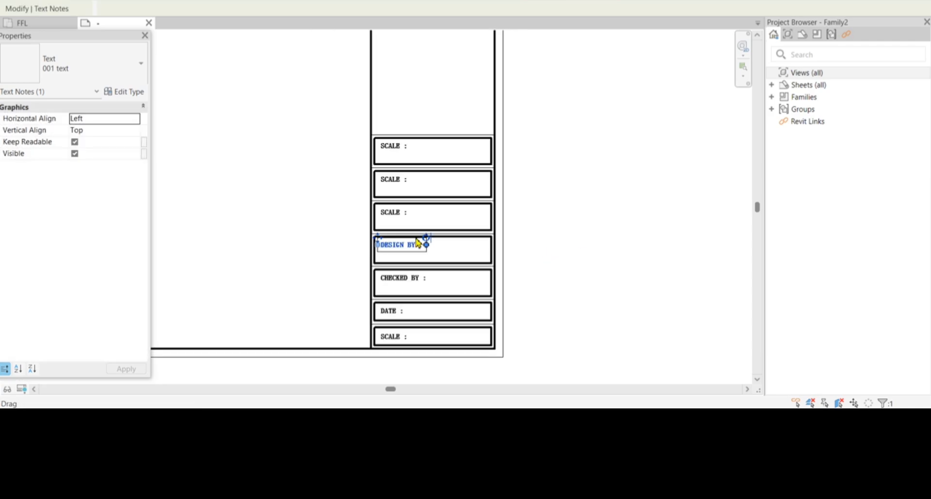
scroll(415, 214, "up", 3)
Rename the third box's label to CLIENT
left_click(386, 212)
left_click(395, 211)
double_click(396, 214)
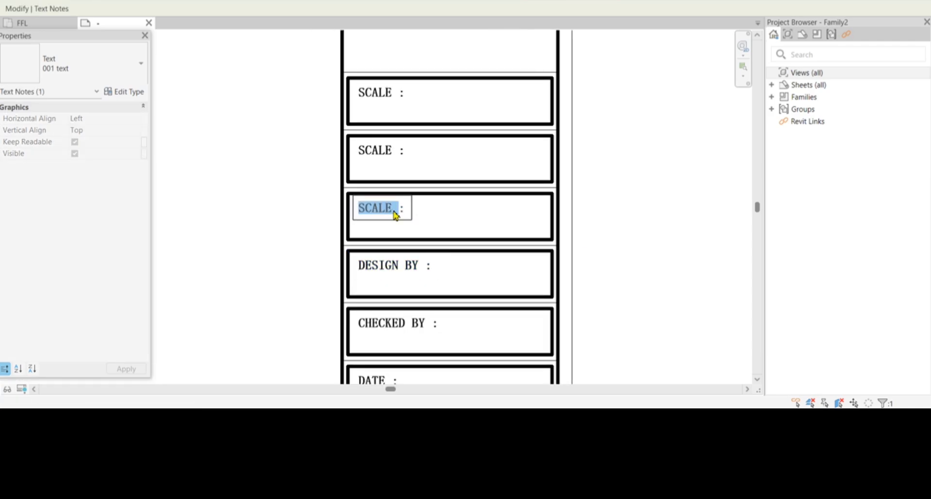
type("CLIENT")
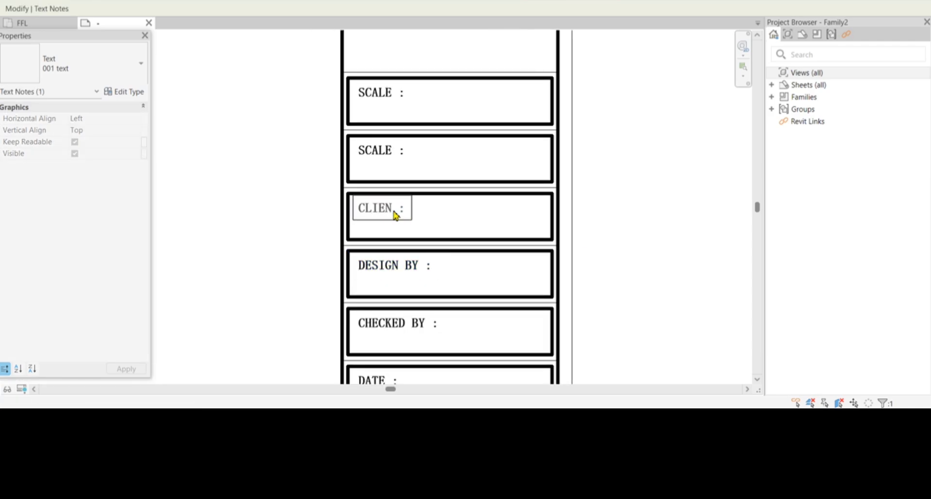
left_click(635, 243)
Rename the second box's label to PROJECT TITLE
left_click(632, 238)
double_click(381, 149)
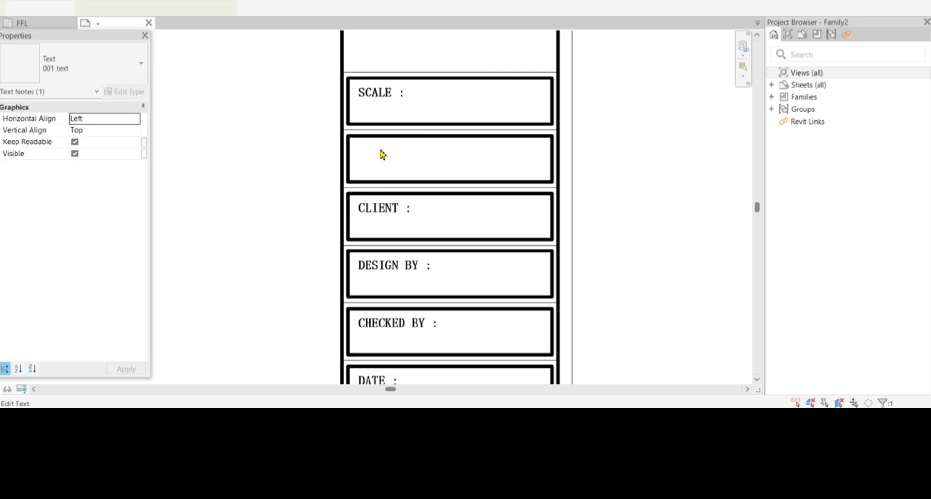
double_click(393, 155)
type("PROJECT")
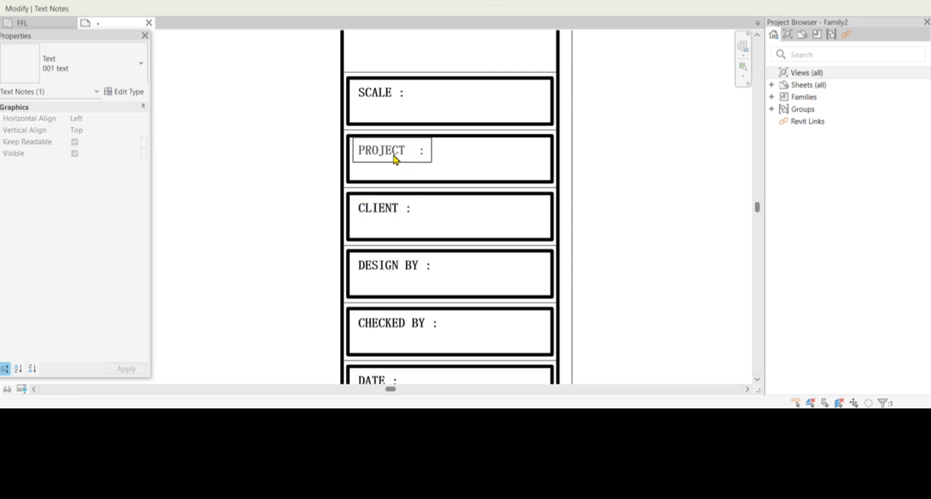
type(" TITLE")
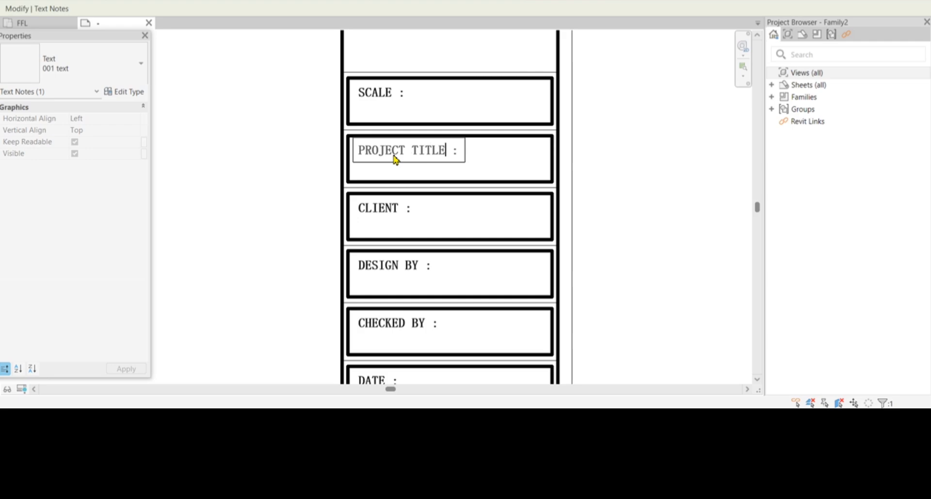
left_click(641, 198)
left_click(641, 198)
scroll(360, 257, "down", 1)
scroll(429, 151, "up", 1)
Replace the top label's text with CONSULTANT
double_click(339, 151)
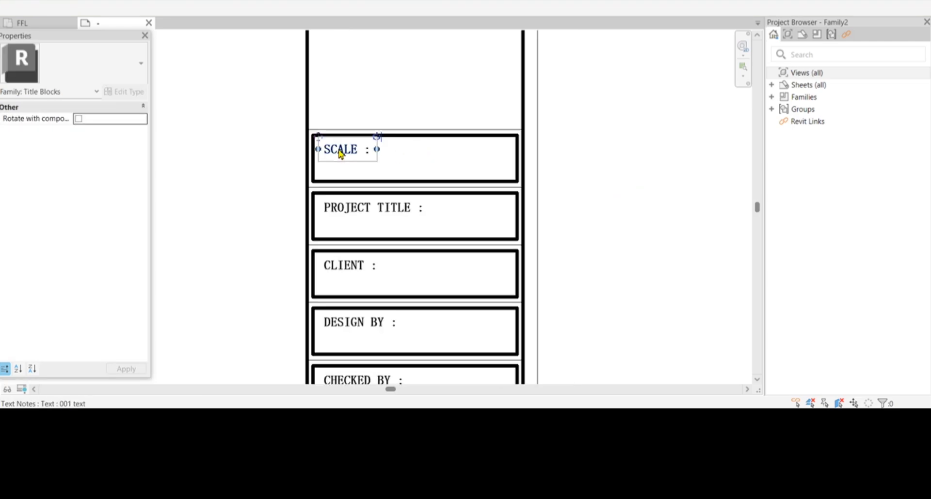
double_click(358, 152)
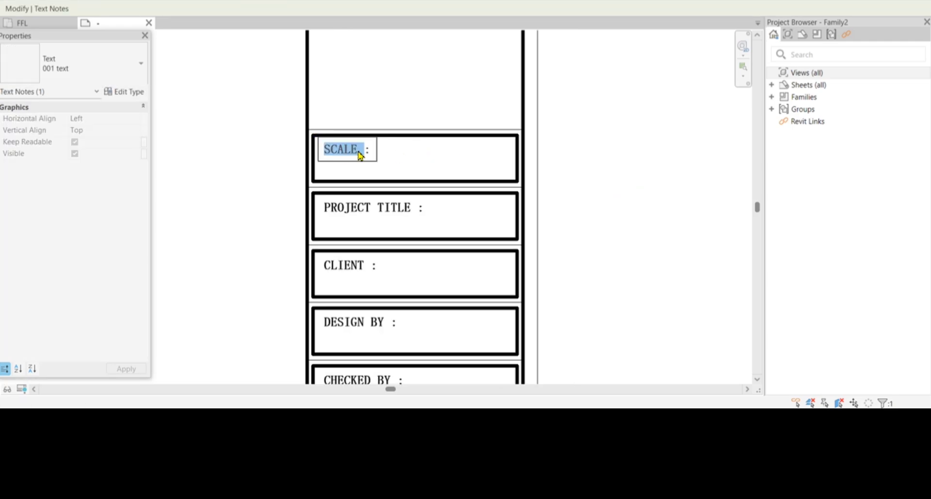
type("CON")
type("SUL")
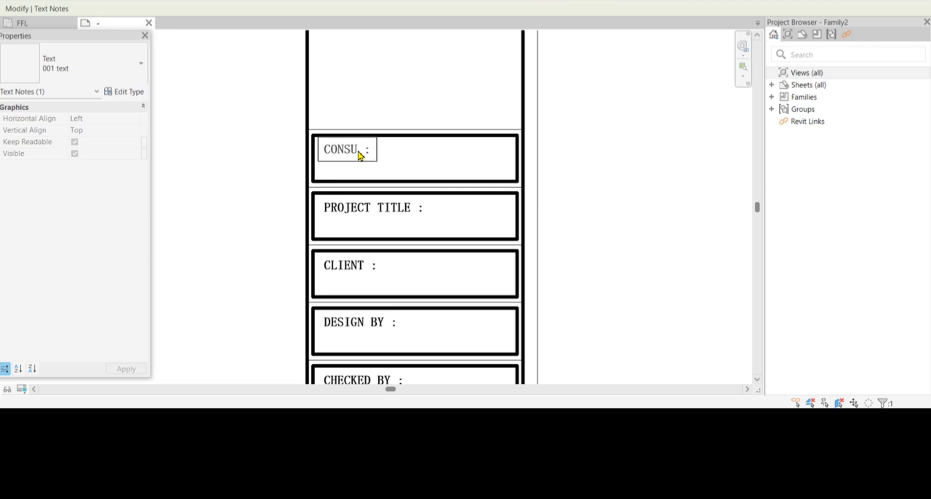
type("TANT")
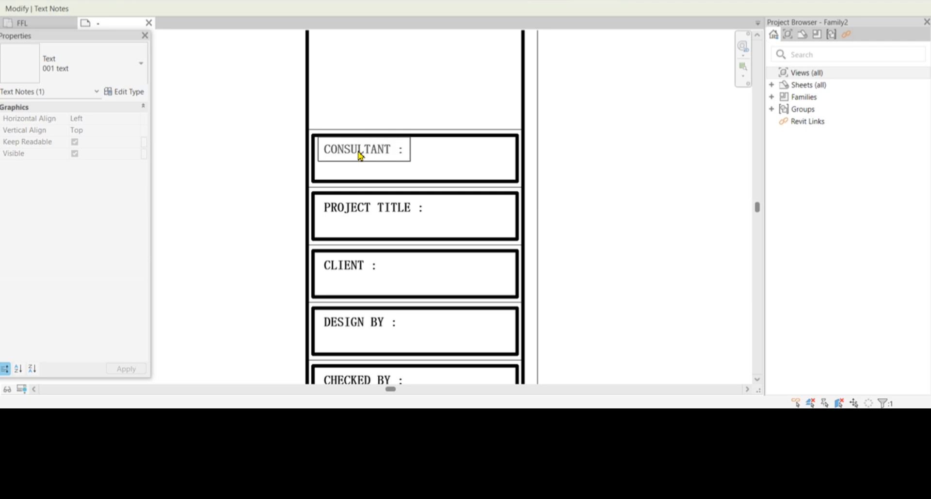
left_click(615, 192)
Slide the SCALE label sideways to line up with the other labels
scroll(414, 299, "down", 3)
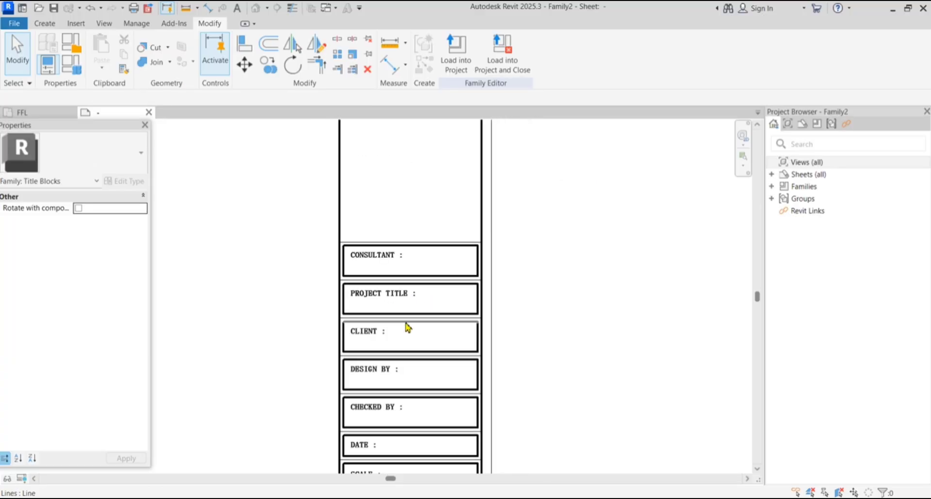
scroll(364, 381, "up", 2)
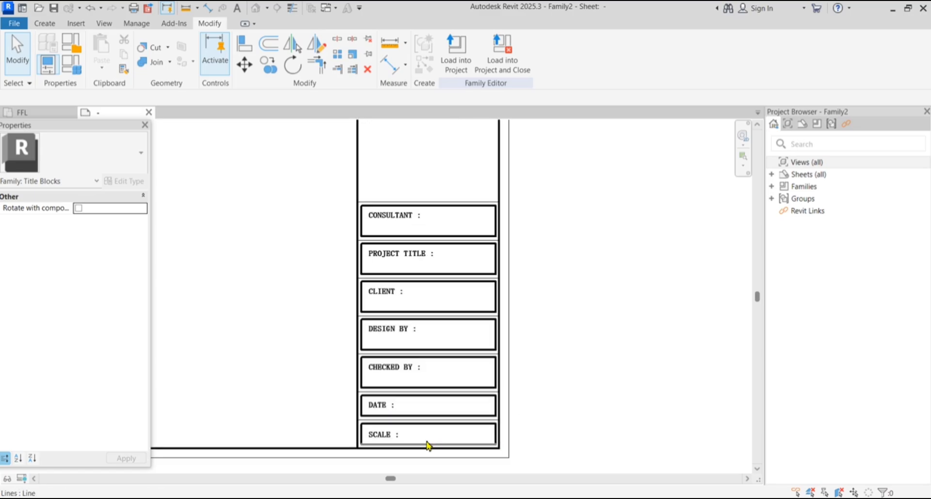
left_click(373, 442)
scroll(394, 444, "up", 4)
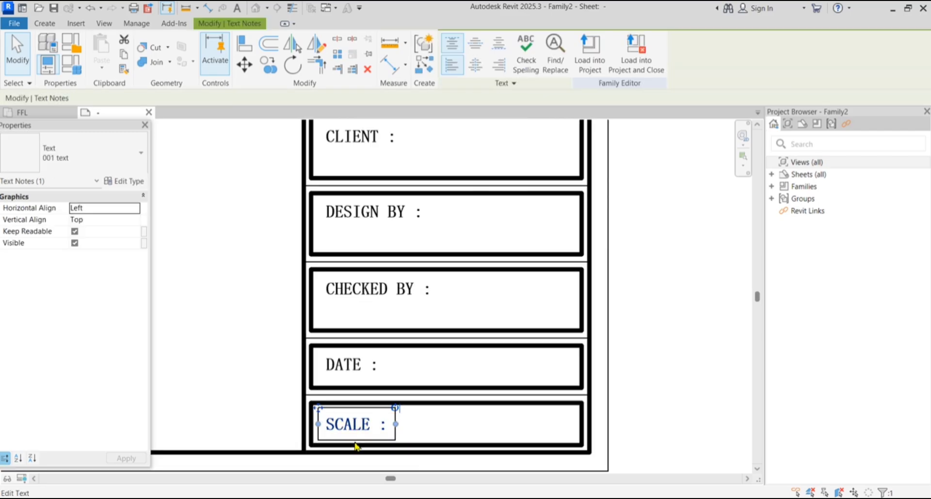
scroll(288, 441, "up", 2)
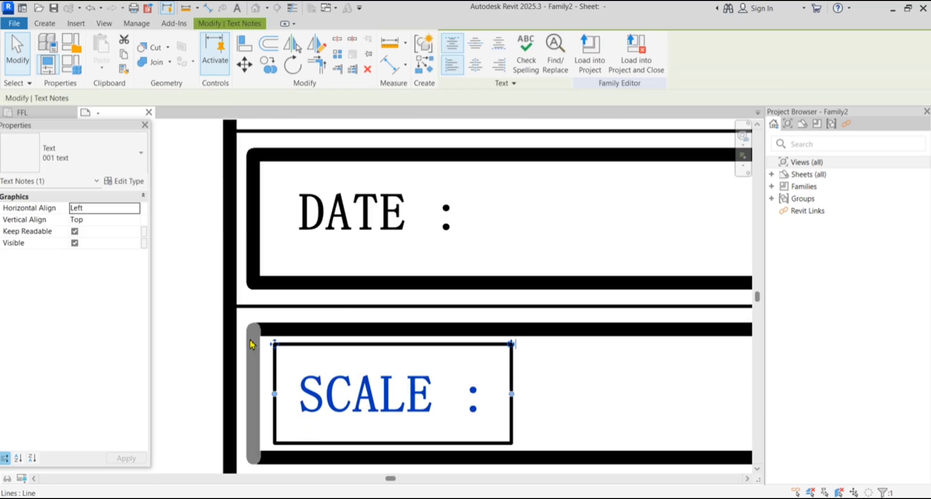
left_click(244, 65)
scroll(269, 349, "up", 3)
scroll(269, 348, "up", 2)
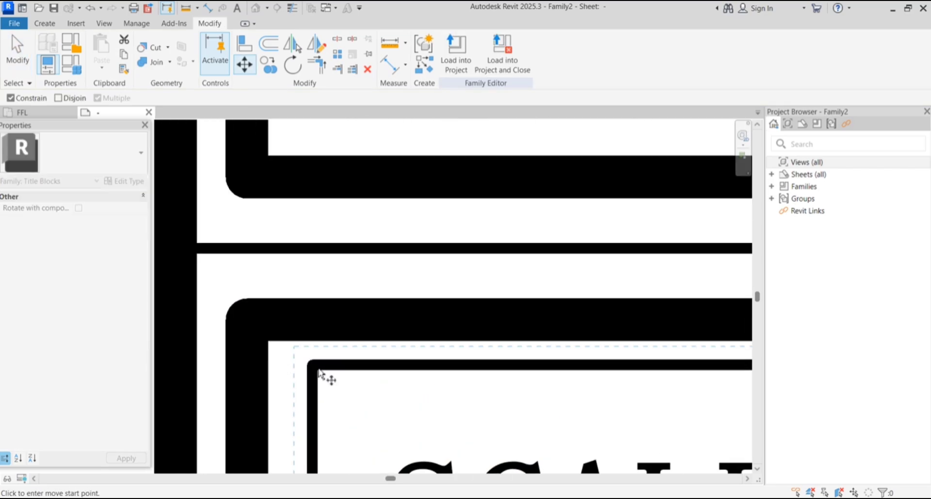
left_click(318, 374)
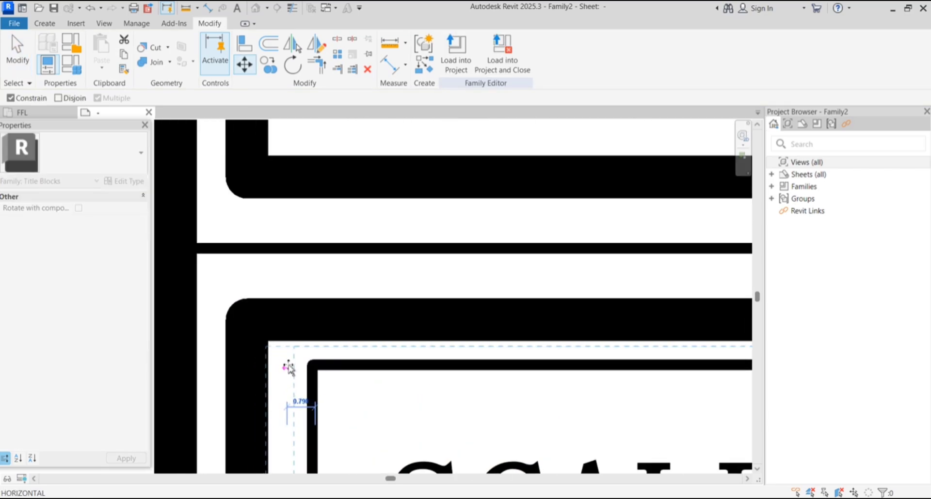
left_click(290, 368)
scroll(301, 324, "down", 3)
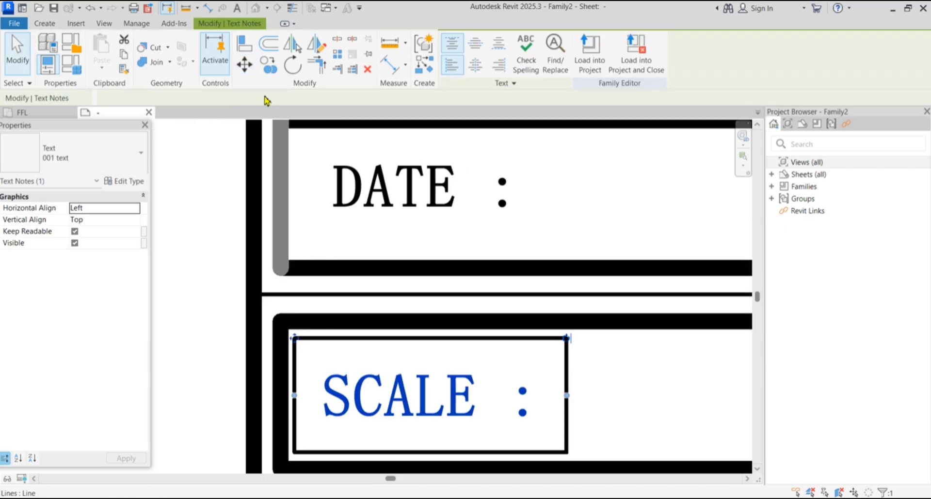
Move the SCALE label up inside its box
left_click(248, 78)
scroll(307, 357, "up", 2)
scroll(297, 341, "down", 2)
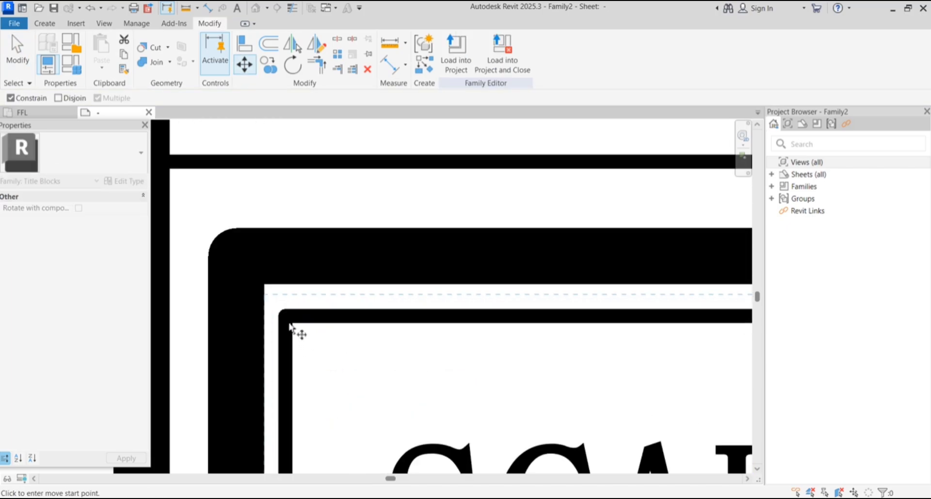
left_click(289, 315)
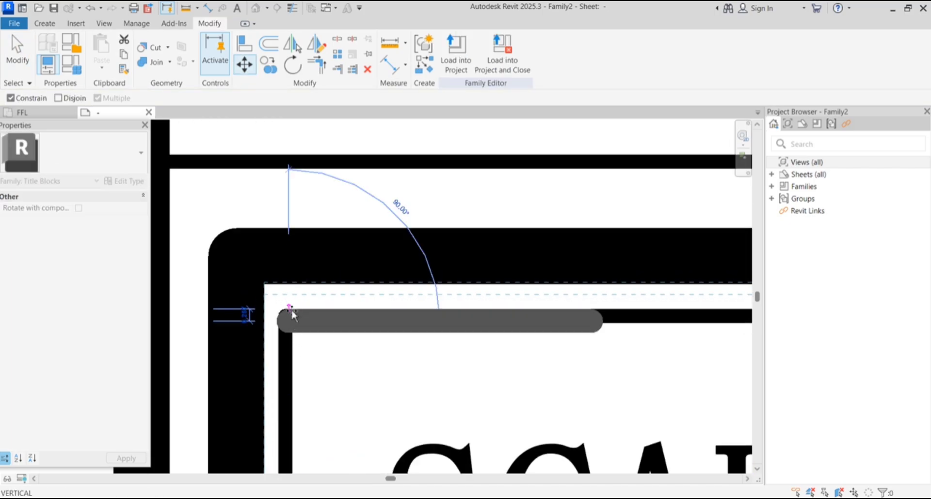
left_click(296, 298)
scroll(288, 274, "up", 3)
scroll(422, 326, "down", 4)
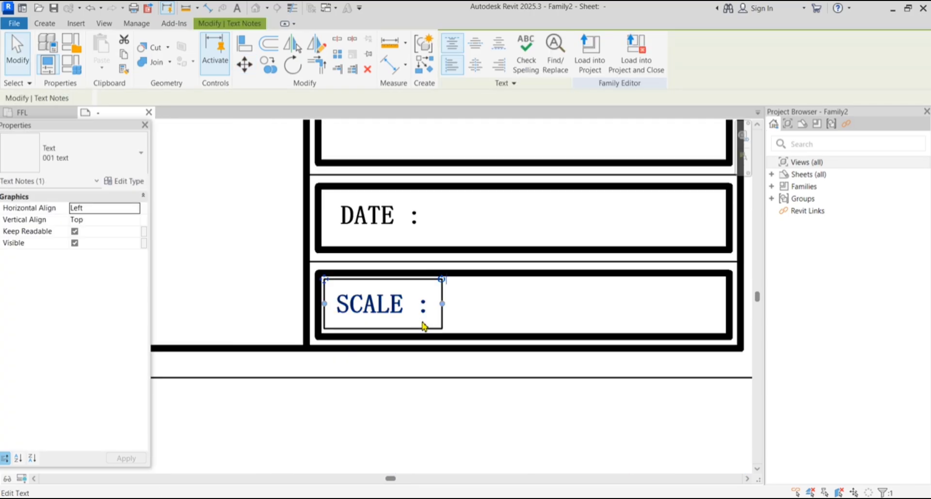
left_click(426, 409)
scroll(406, 245, "up", 2)
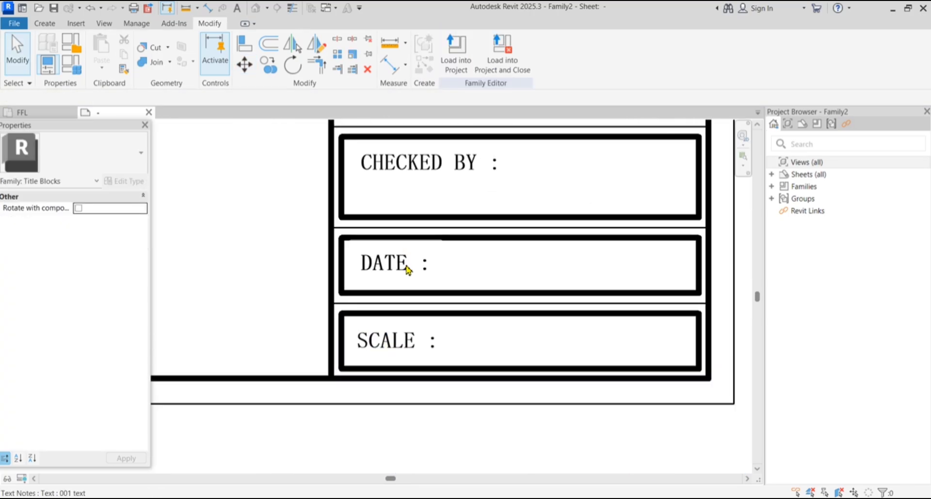
Start moving the DATE label, then cancel the move with Esc
left_click(409, 267)
left_click(244, 65)
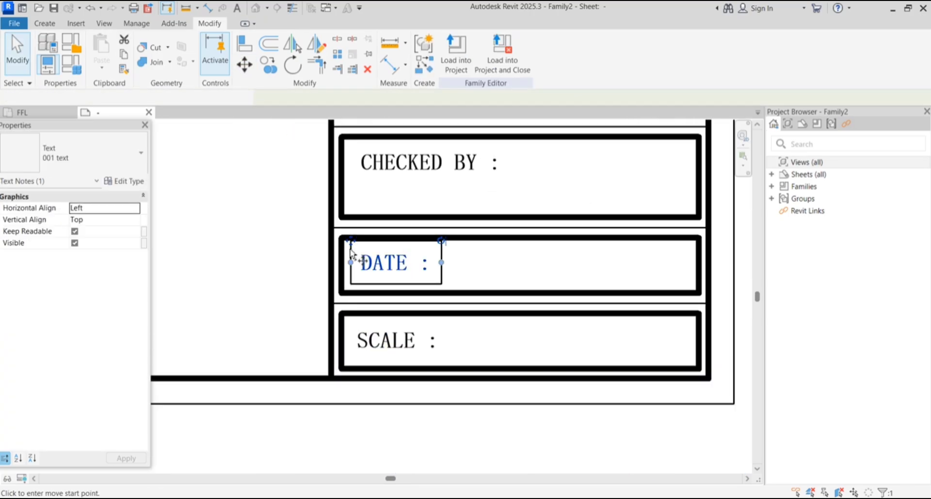
scroll(356, 252, "up", 2)
key("Escape")
key("Escape")
scroll(492, 353, "down", 6)
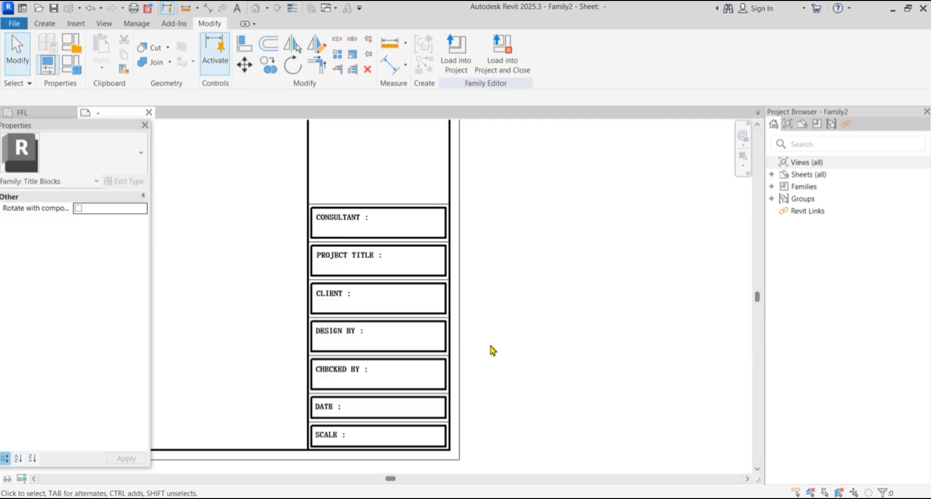
Switch to the 001 A3 SHEET FINAL title block and zoom around its NOTES area
scroll(493, 351, "down", 2)
key("ctrl+Tab")
scroll(430, 287, "down", 3)
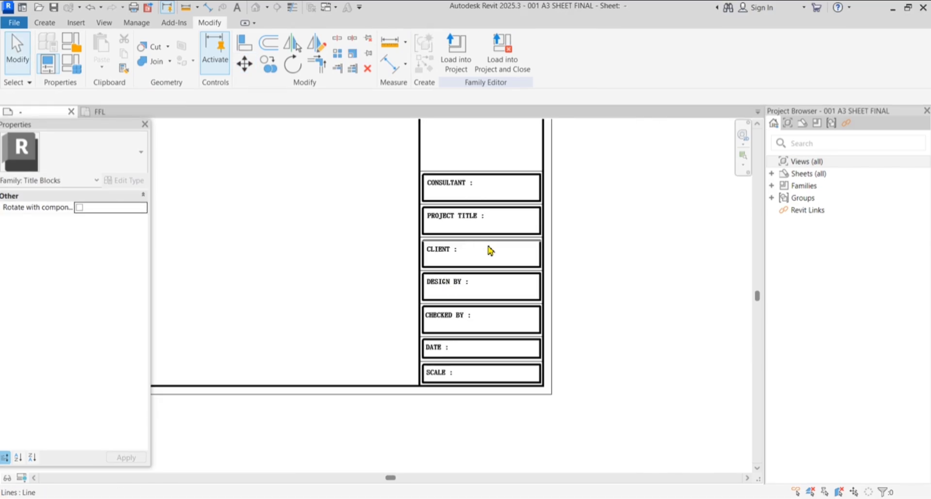
scroll(486, 191, "down", 2)
scroll(501, 268, "up", 3)
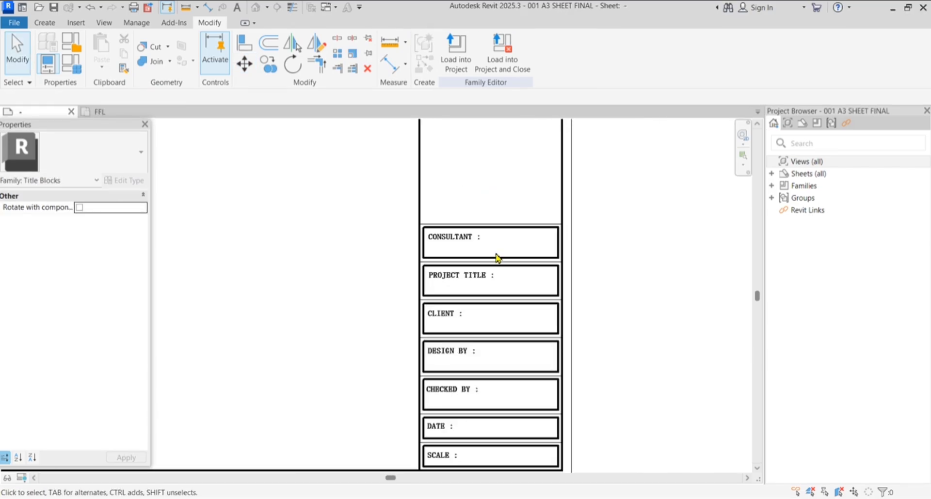
scroll(477, 410, "down", 3)
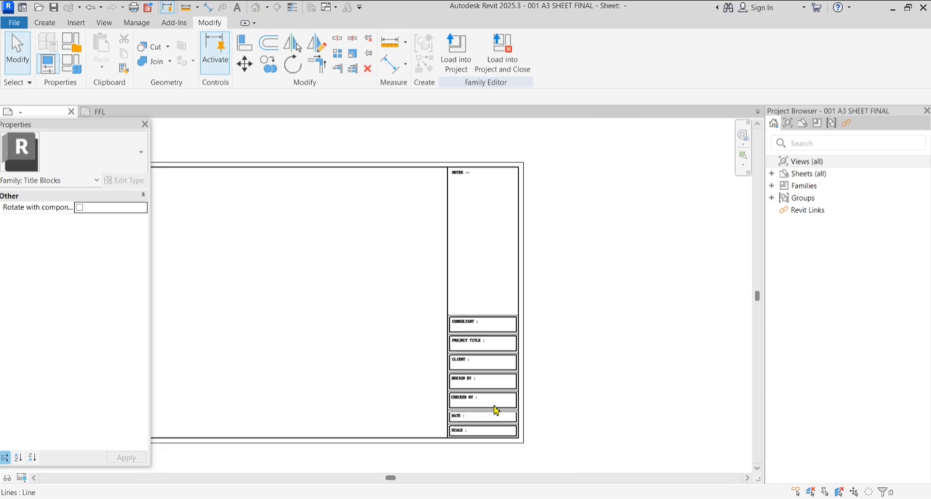
scroll(481, 169, "up", 2)
scroll(472, 194, "up", 2)
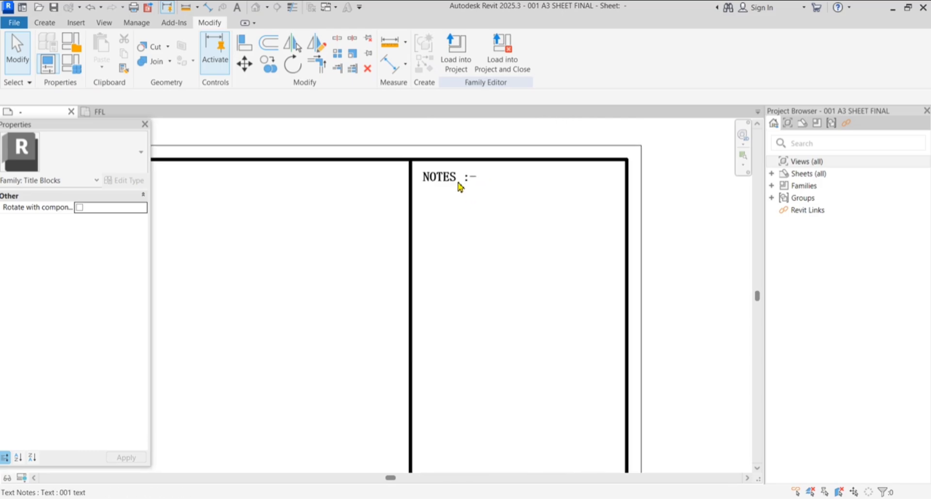
scroll(502, 241, "down", 1)
scroll(460, 195, "up", 1)
Select the elements around the NOTES heading and bring up the Create drafting tools
left_click_drag(453, 182, 557, 407)
scroll(546, 290, "down", 1)
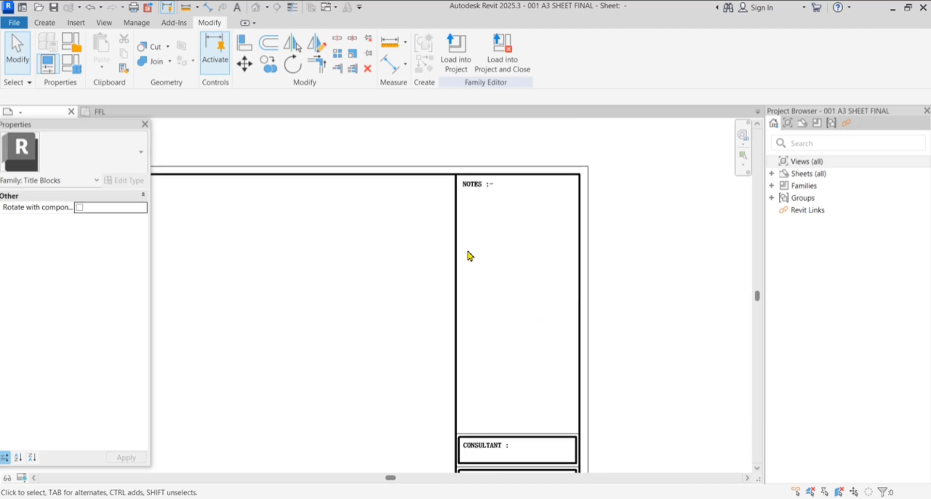
scroll(483, 225, "down", 2)
scroll(515, 386, "up", 2)
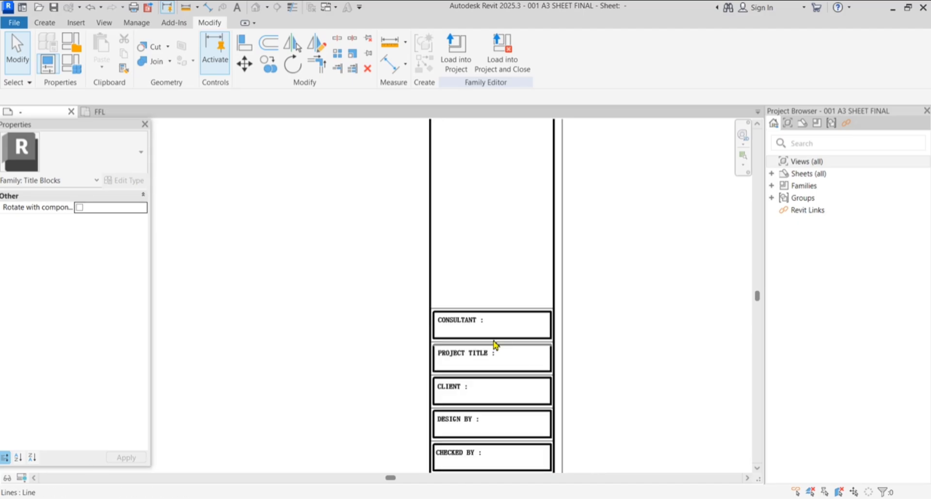
scroll(533, 289, "down", 3)
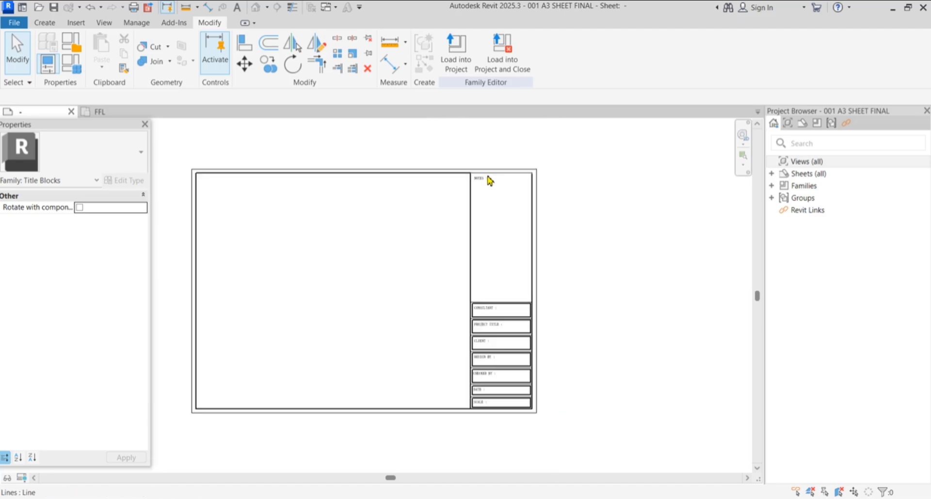
scroll(490, 184, "up", 3)
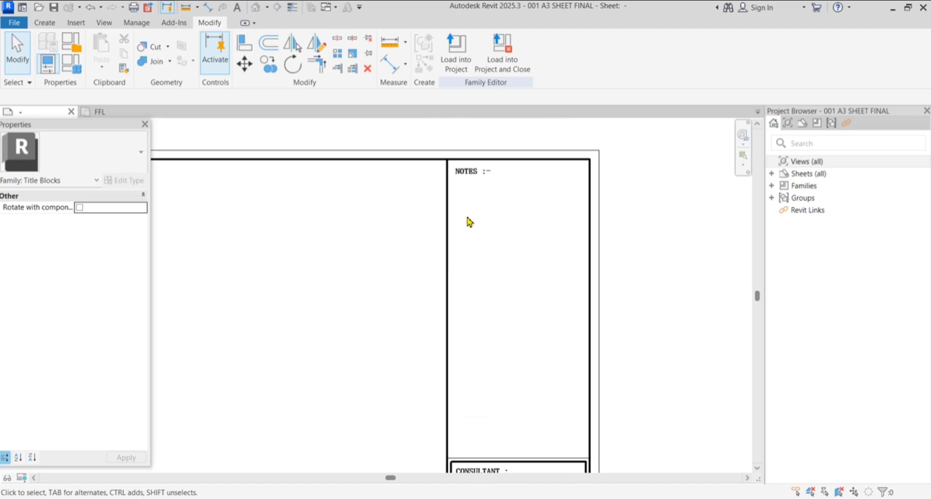
left_click(44, 23)
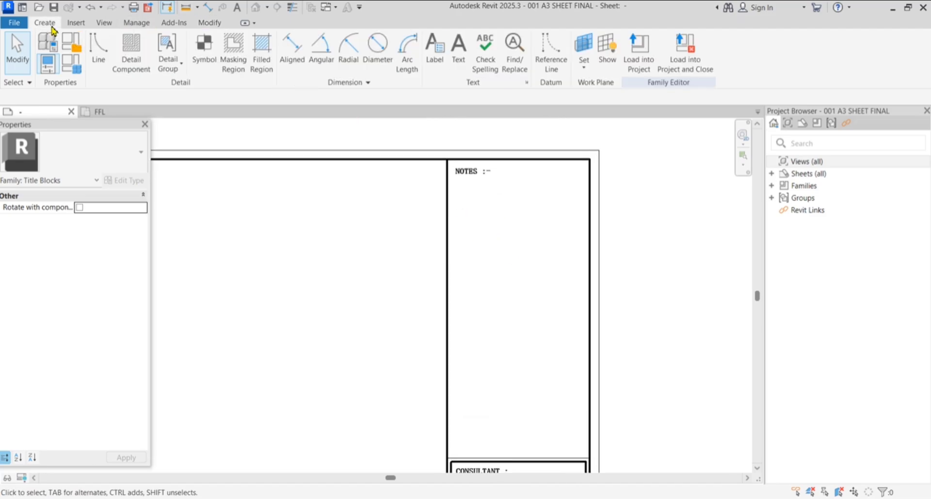
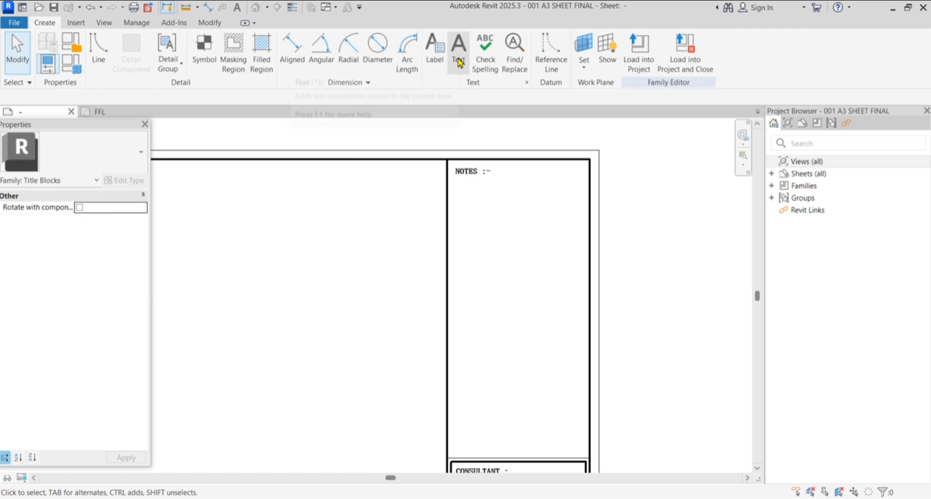
With the Text tool, duplicate the 001 text type as 002 TEXT with a 2 mm text size
left_click(458, 59)
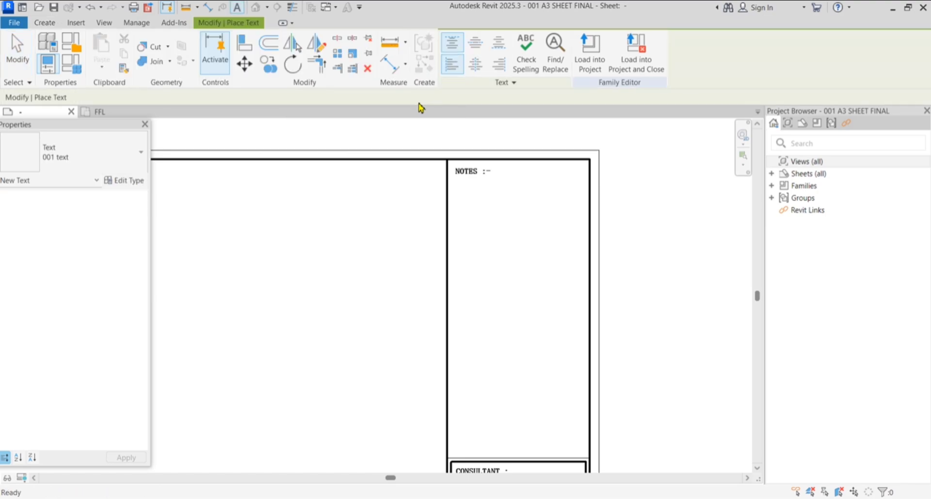
left_click(127, 183)
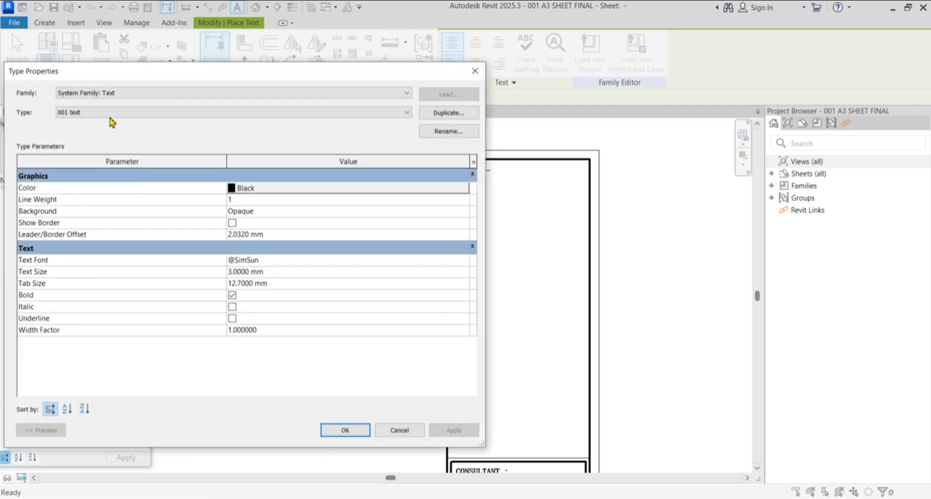
left_click(463, 112)
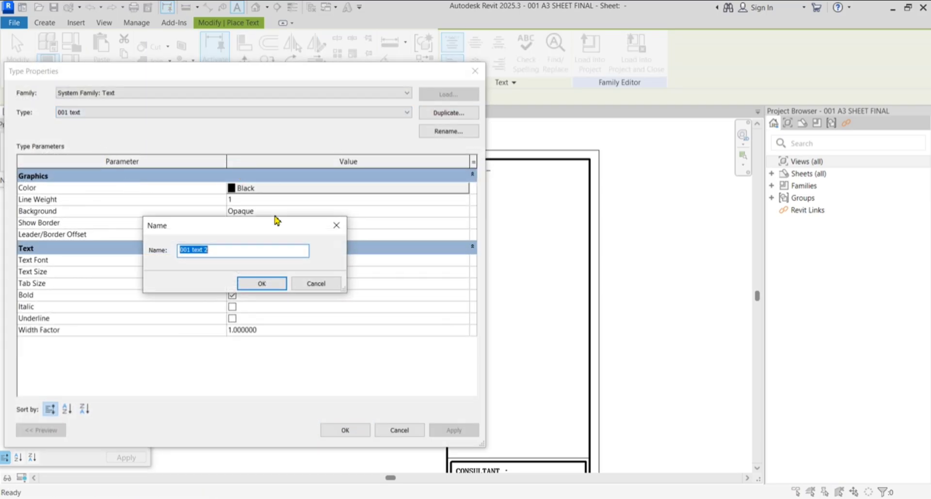
left_click(239, 253)
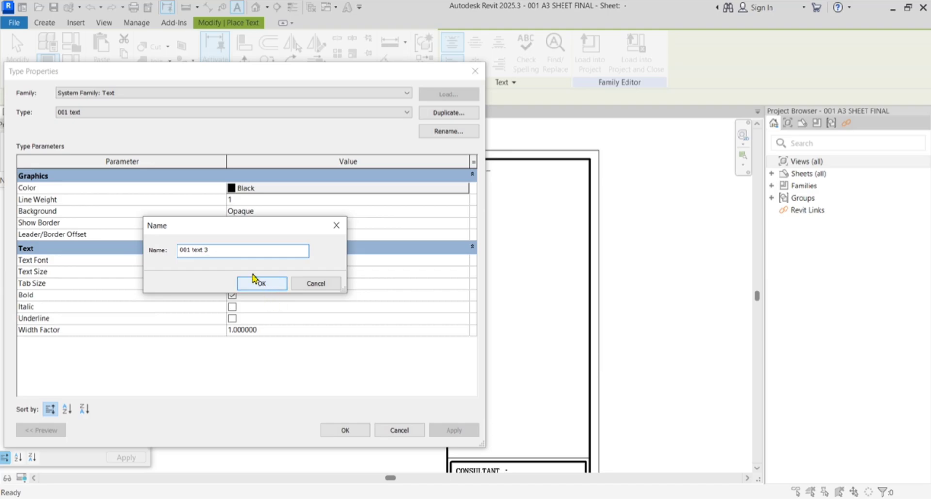
left_click_drag(227, 251, 122, 252)
type("002 TEXT")
key("Return")
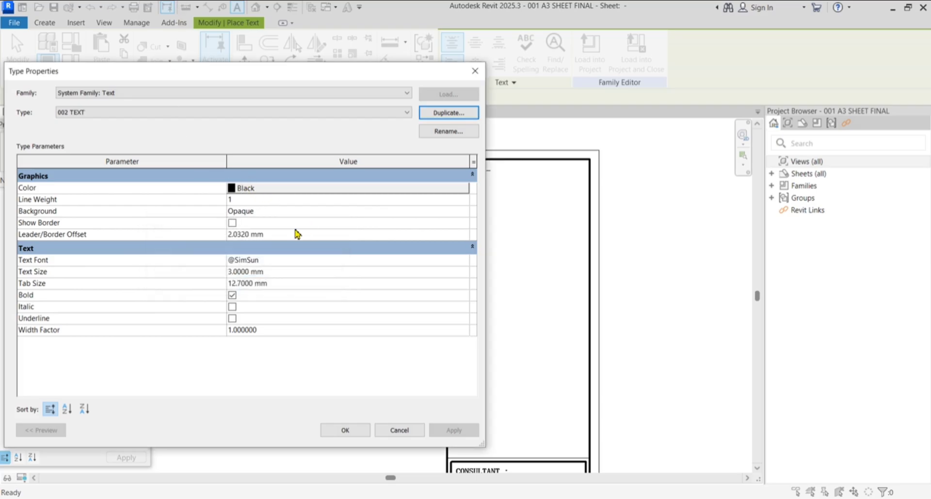
left_click(293, 273)
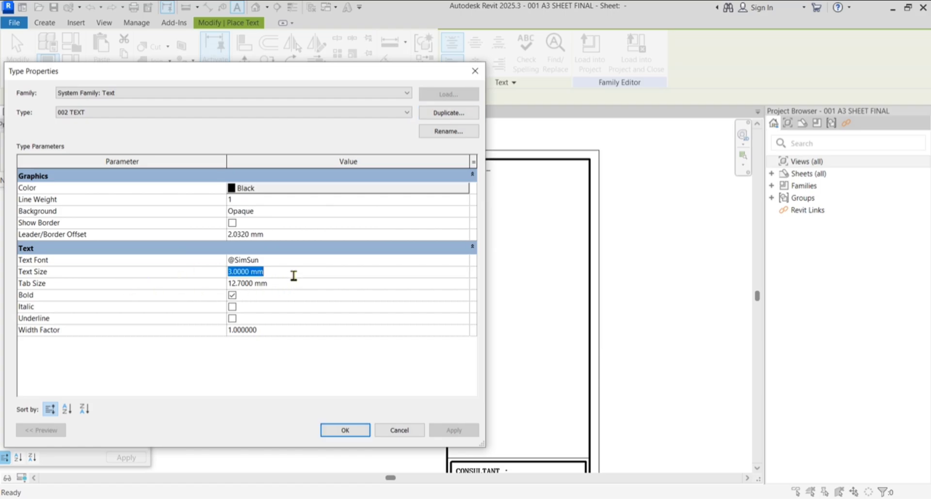
type("2")
key("Return")
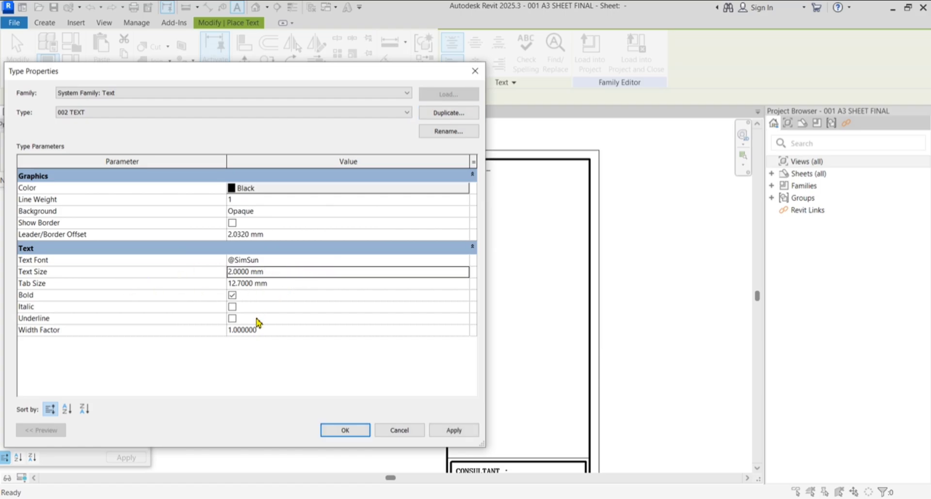
left_click(462, 435)
left_click(354, 431)
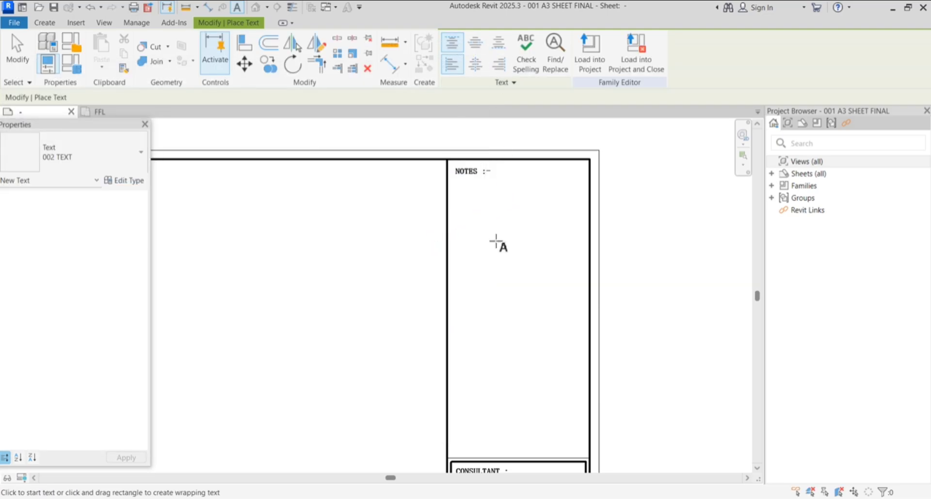
Type the note '1) ALL DIMENSION ARE IN MM.' below the NOTES heading in 002 TEXT
scroll(475, 189, "up", 2)
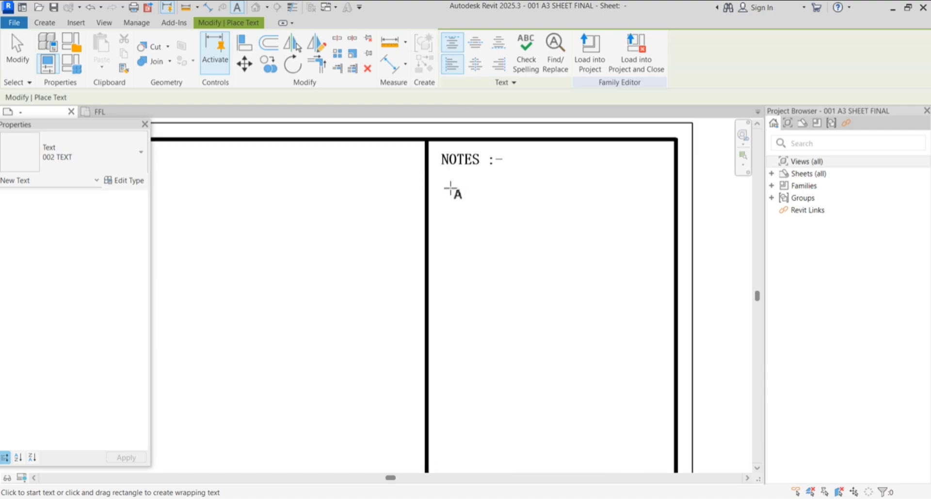
left_click(450, 188)
type("1")
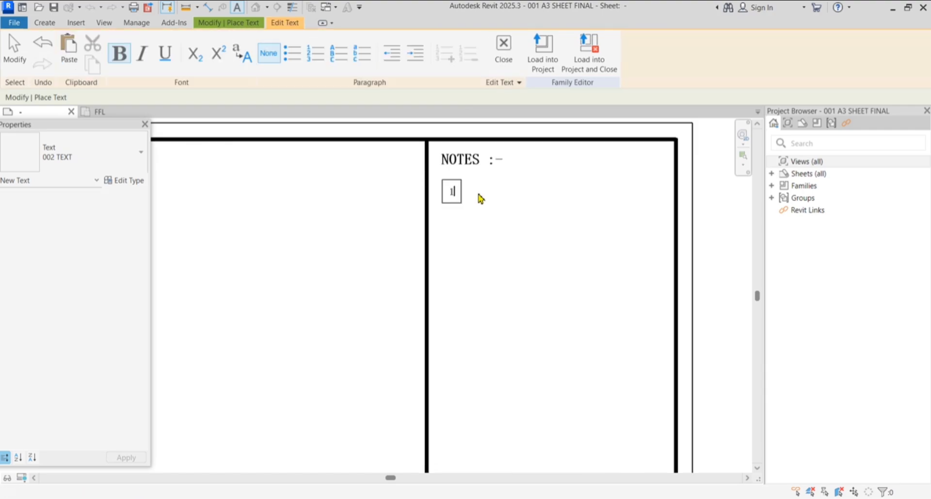
type(") ALL ")
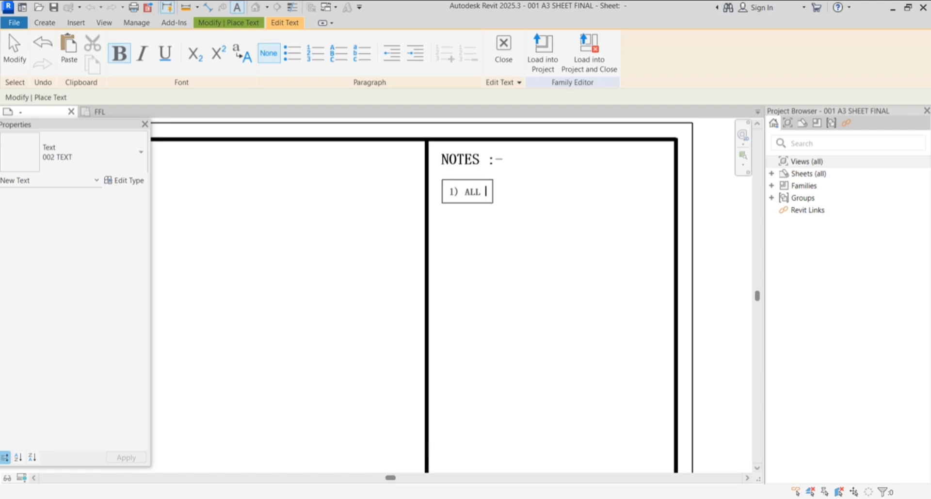
type("DIMENSIO")
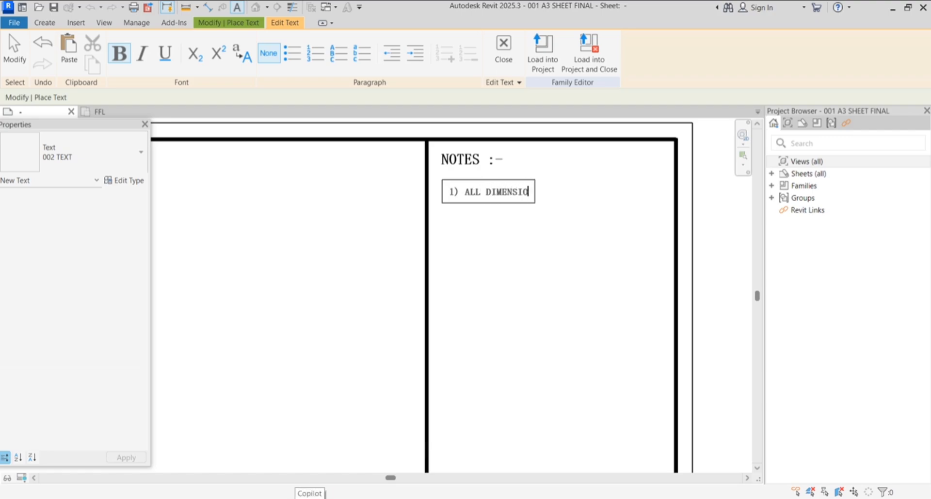
type("N ARE IN")
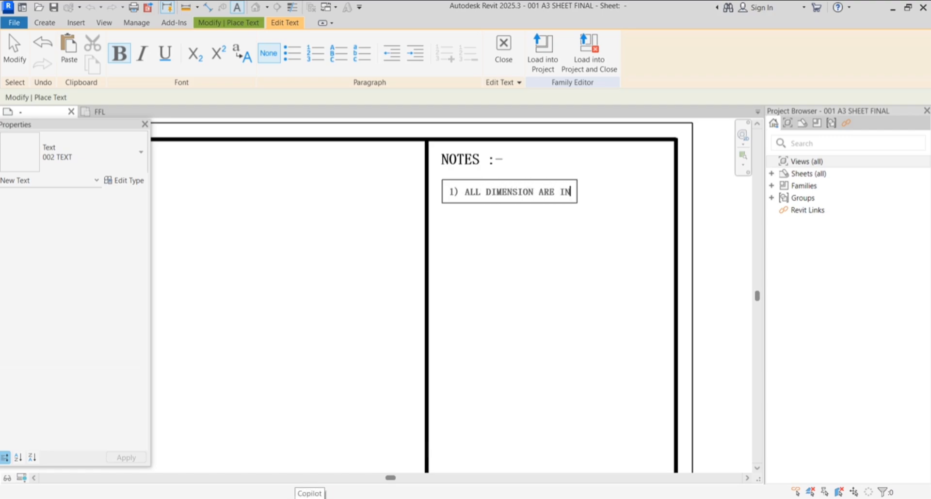
type(" MM")
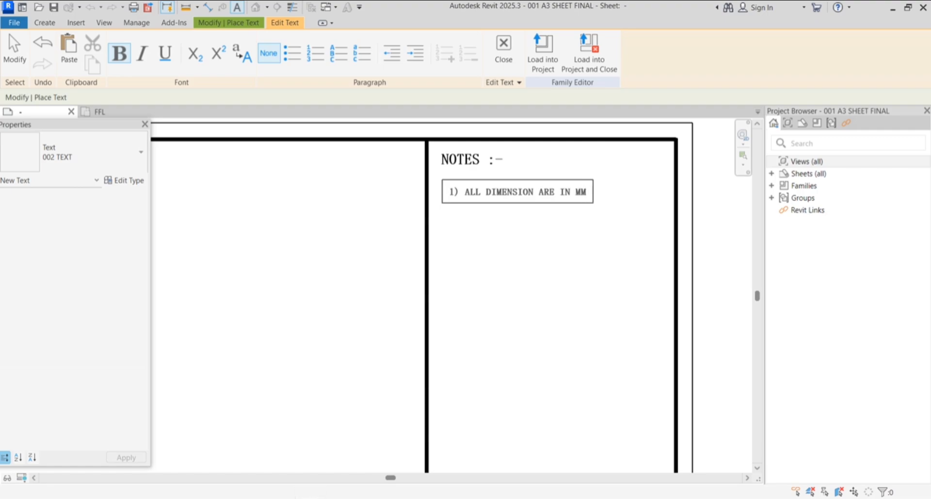
type(".")
scroll(585, 211, "up", 2)
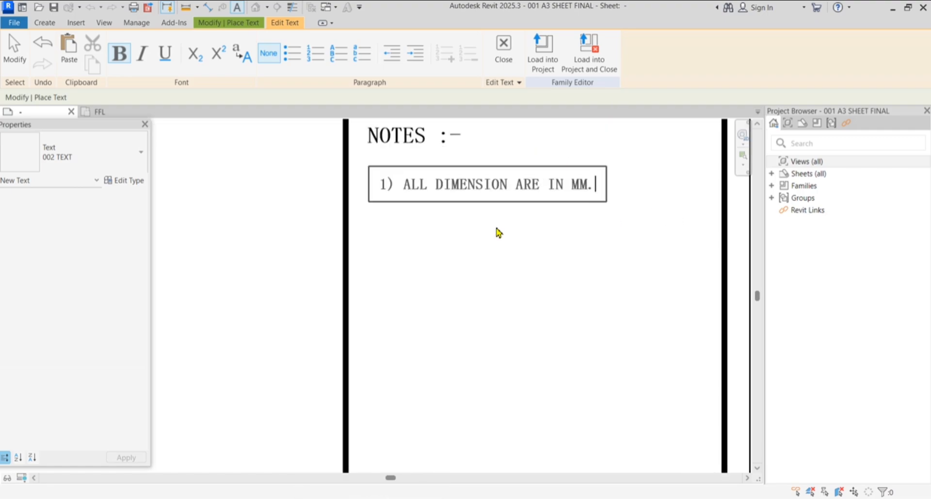
scroll(500, 229, "down", 2)
scroll(538, 218, "down", 1)
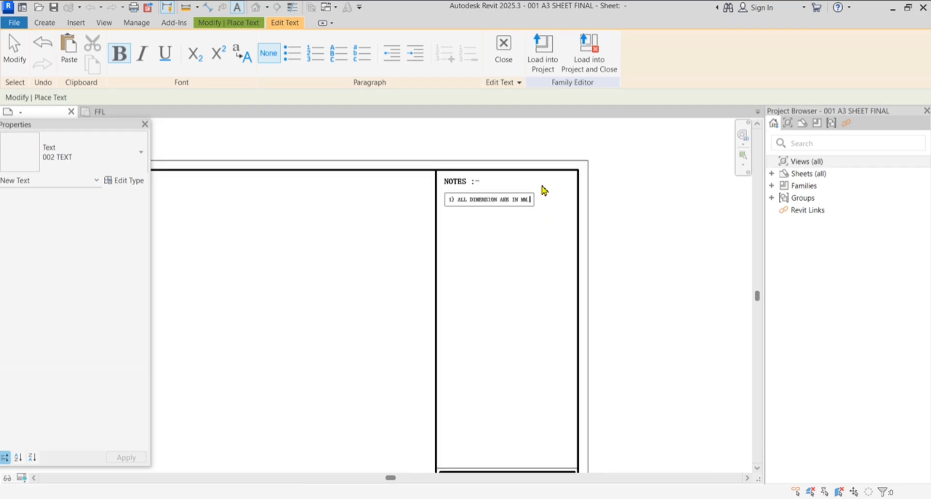
left_click(641, 208)
scroll(509, 262, "down", 3)
scroll(583, 146, "up", 4)
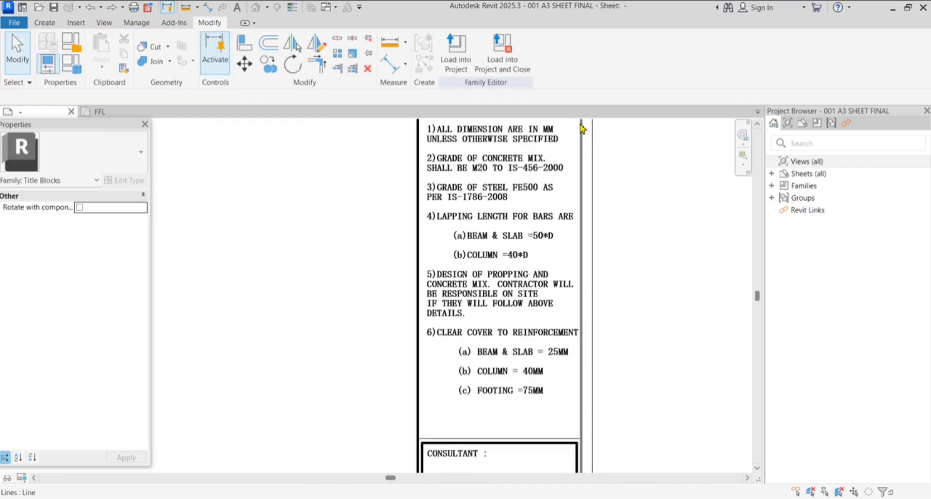
Reduce the notes list's 001 text type size from 3 mm to 2.9 mm
scroll(572, 185, "up", 4)
scroll(543, 194, "down", 5)
scroll(518, 218, "up", 6)
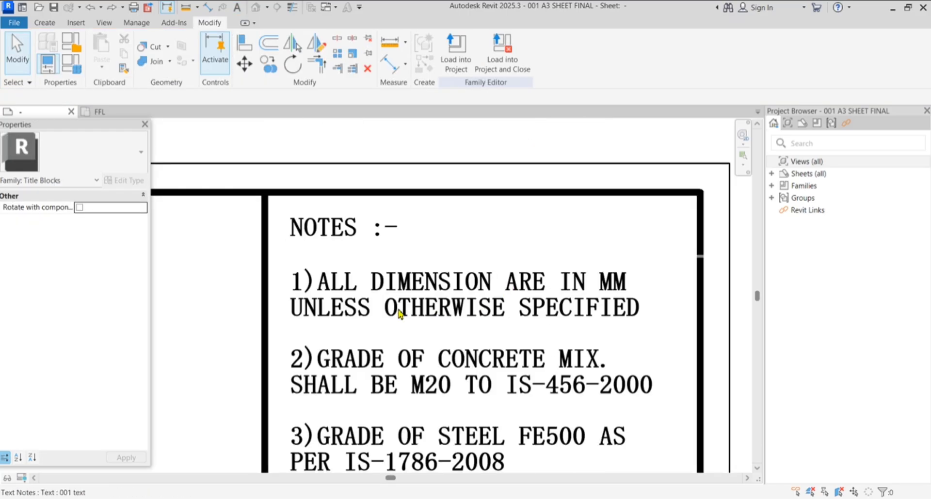
scroll(398, 314, "up", 2)
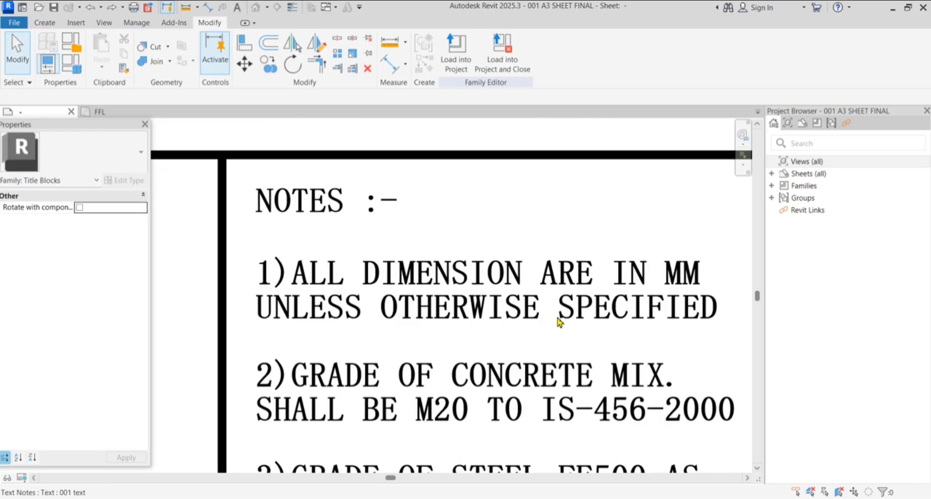
left_click(501, 308)
scroll(453, 270, "down", 2)
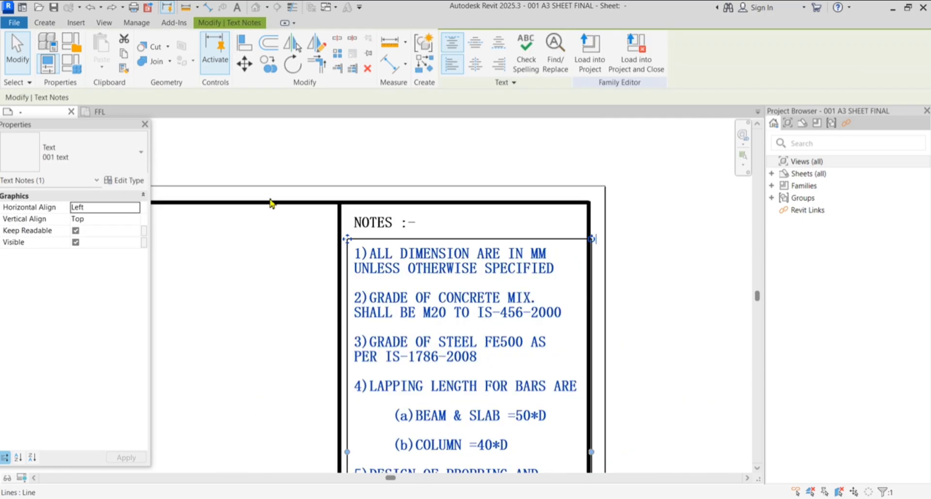
left_click(116, 180)
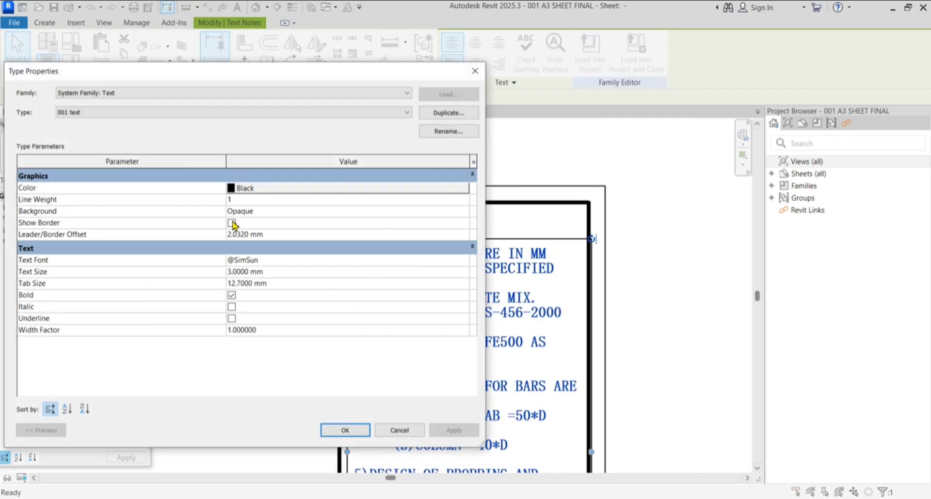
left_click(289, 274)
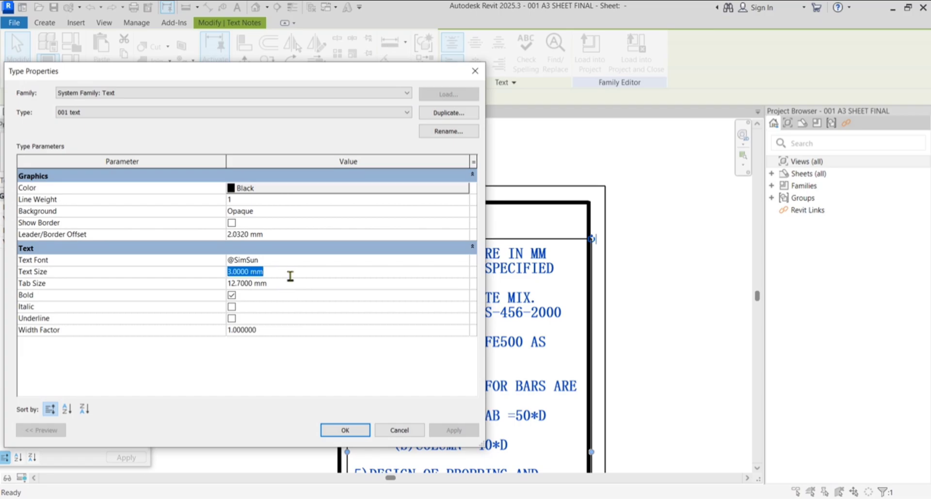
type("2.9")
key("Return")
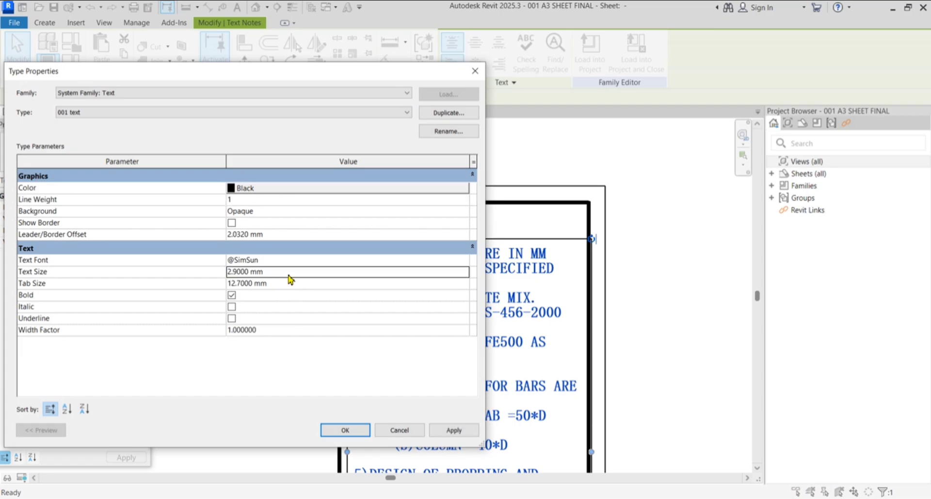
left_click(452, 430)
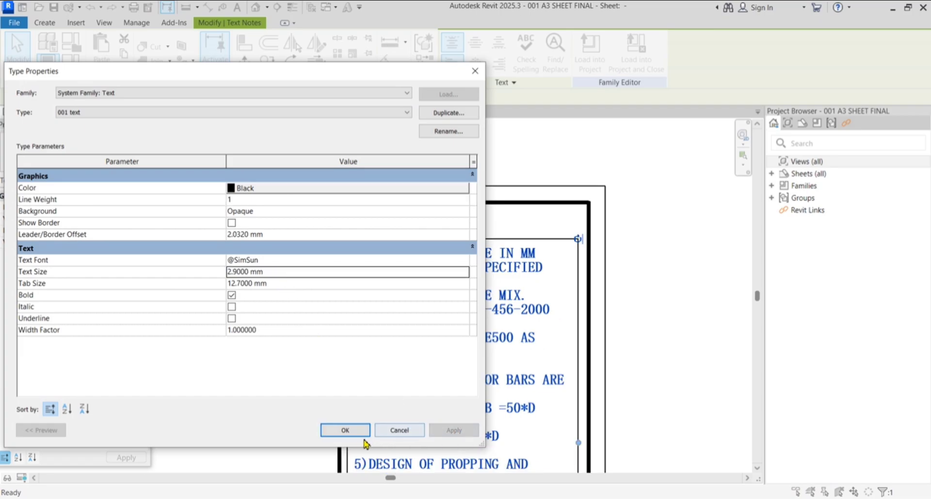
left_click(345, 430)
left_click(633, 204)
scroll(588, 327, "down", 3)
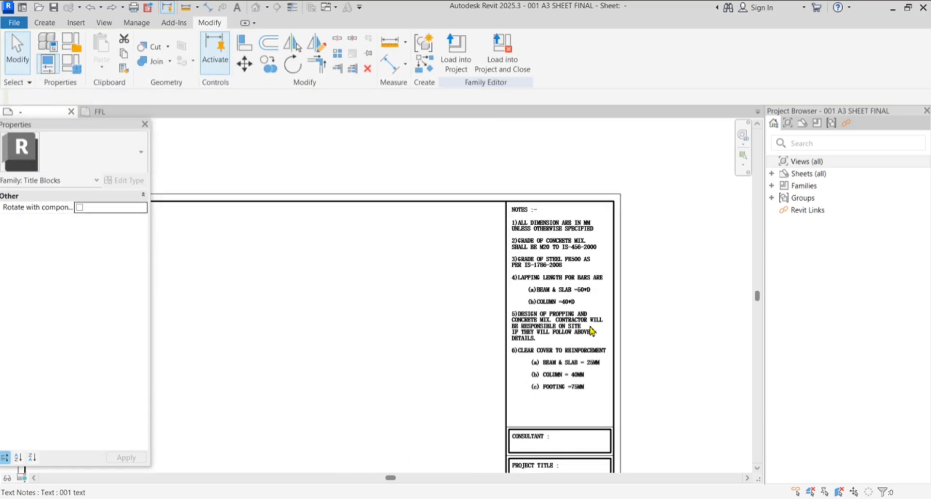
scroll(562, 237, "up", 5)
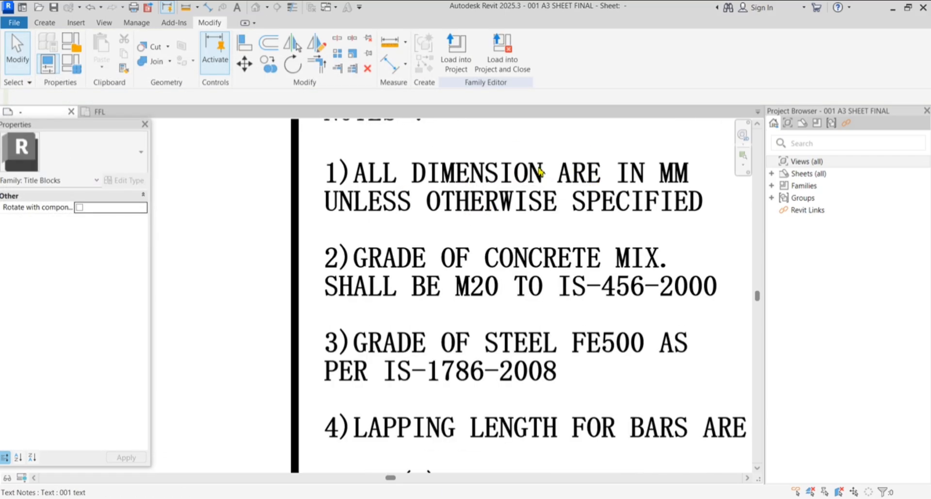
scroll(540, 171, "down", 5)
scroll(477, 350, "up", 1)
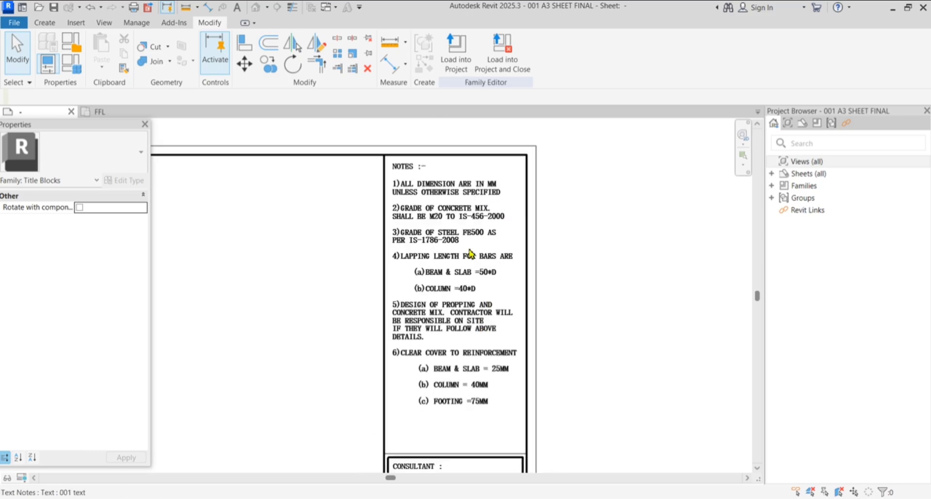
scroll(441, 236, "up", 1)
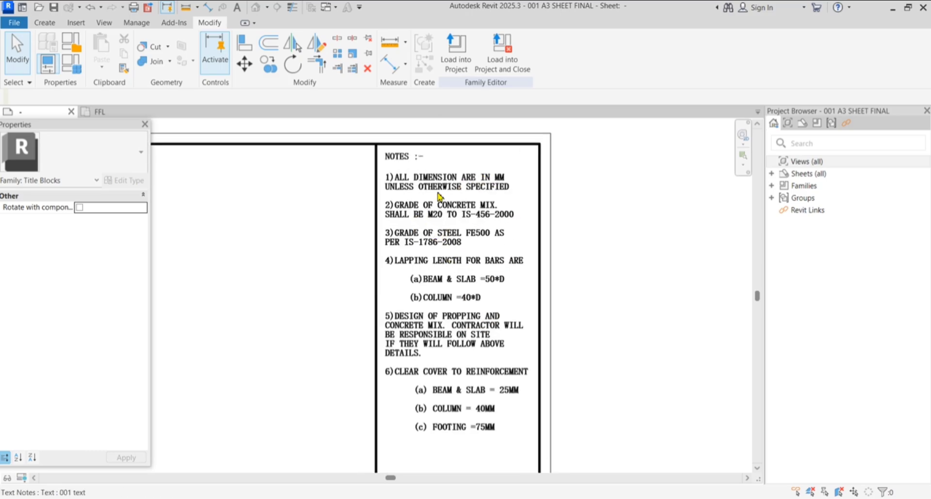
scroll(405, 160, "up", 4)
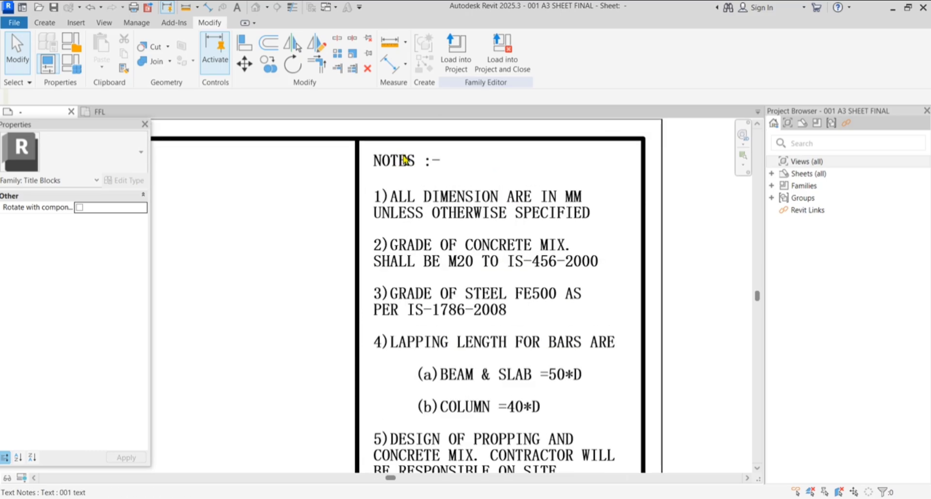
left_click_drag(251, 170, 635, 249)
left_click(576, 227)
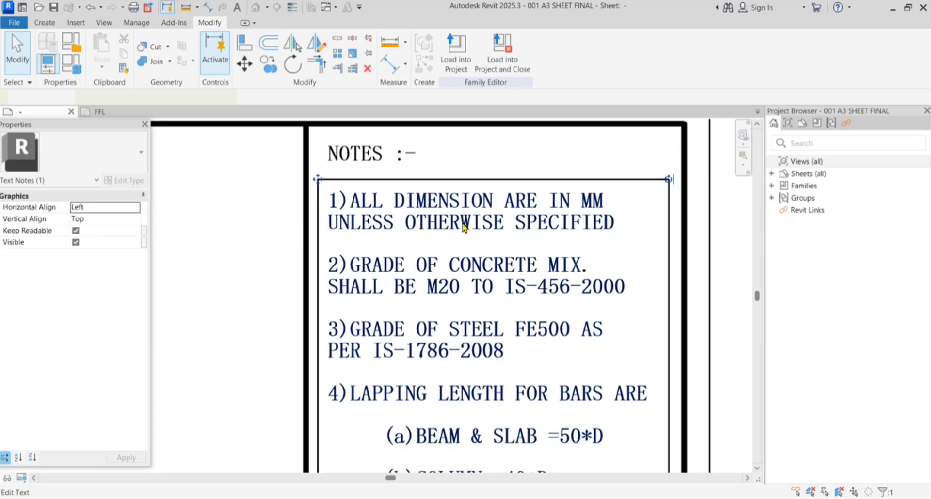
scroll(442, 233, "up", 2)
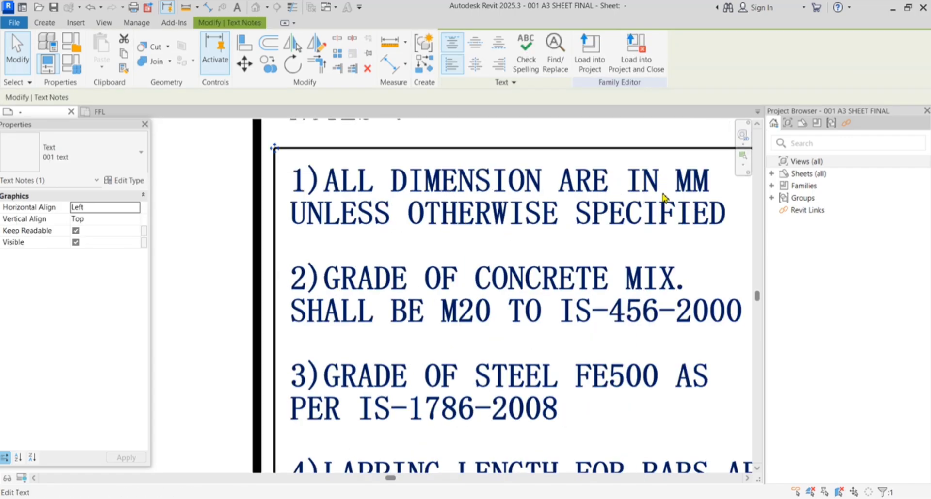
scroll(414, 228, "down", 2)
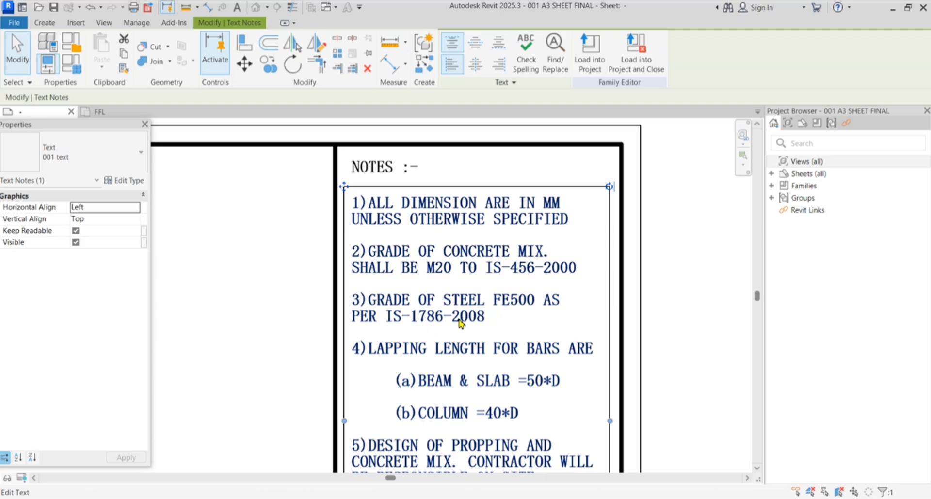
scroll(492, 233, "down", 2)
scroll(482, 366, "up", 2)
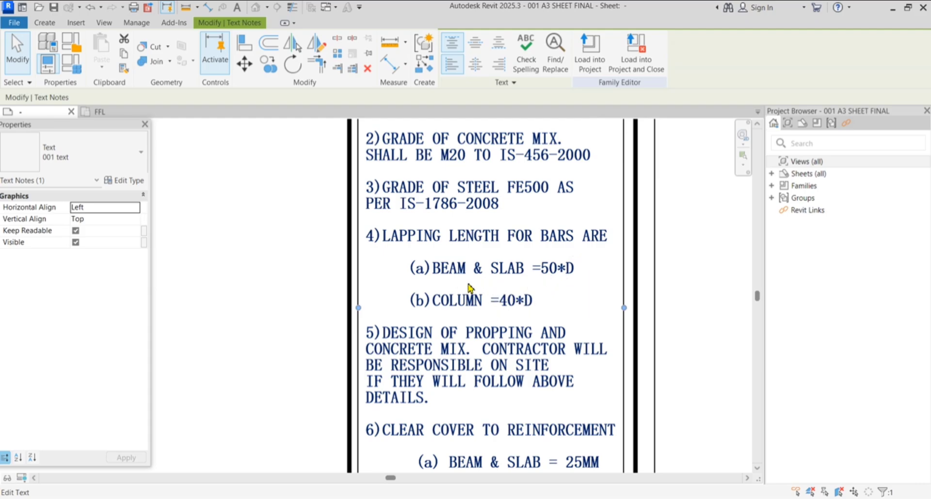
scroll(518, 235, "down", 3)
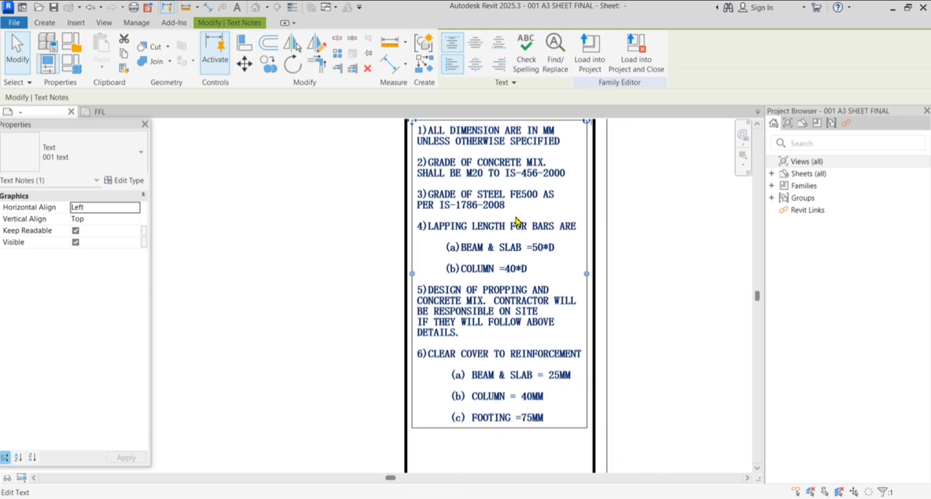
scroll(514, 383, "up", 1)
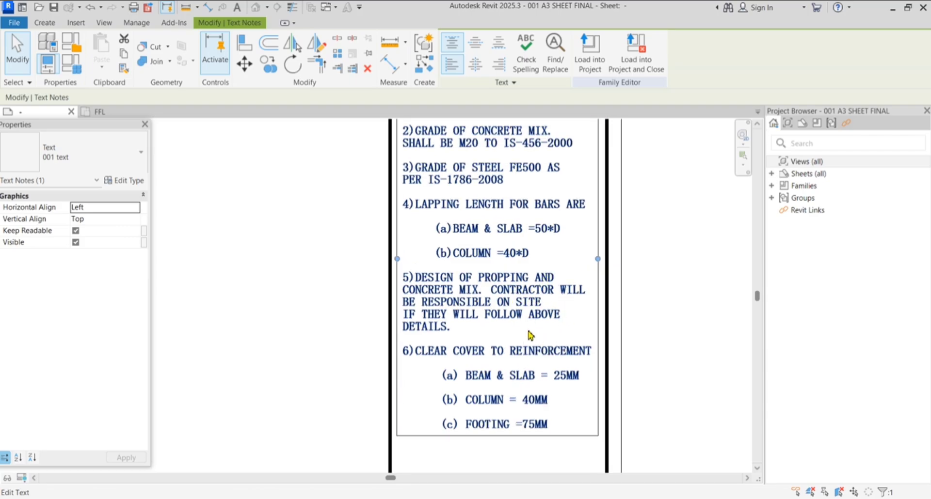
scroll(533, 286, "down", 2)
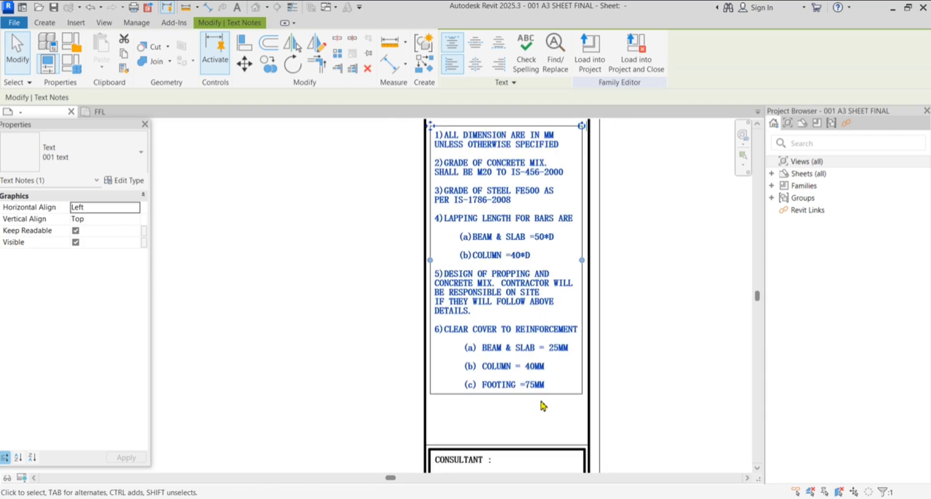
scroll(538, 383, "up", 3)
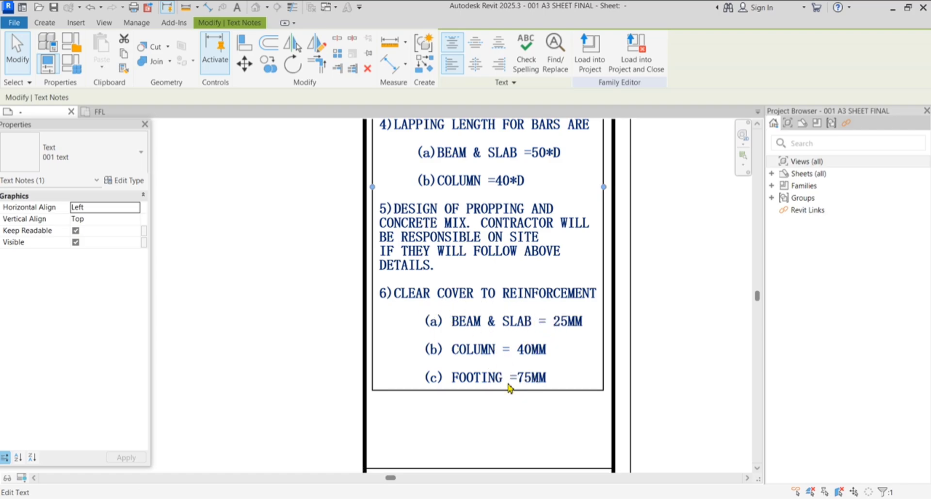
scroll(528, 398, "down", 2)
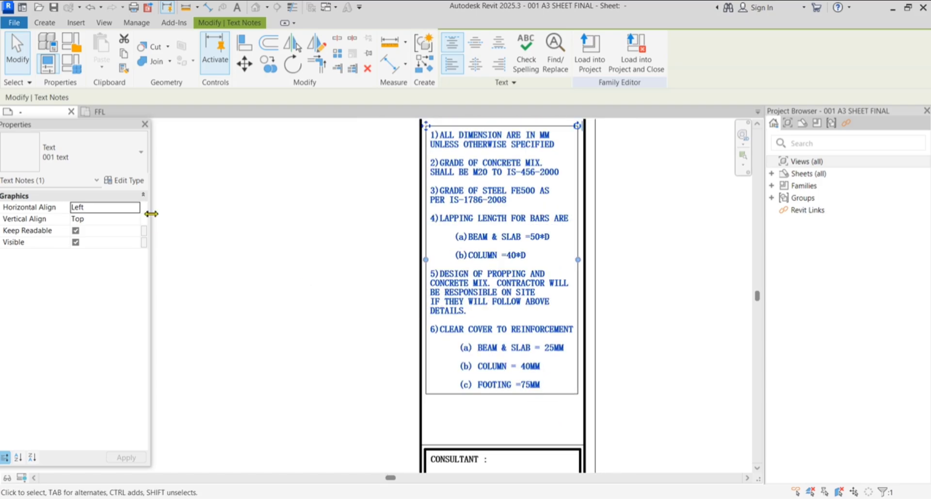
Reapply a 2.9 mm text size to the notes text type
left_click(128, 183)
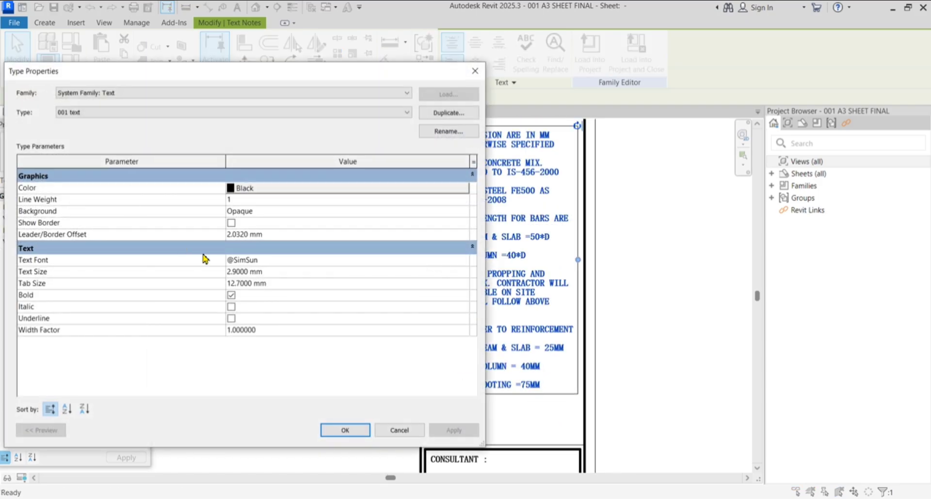
left_click(271, 274)
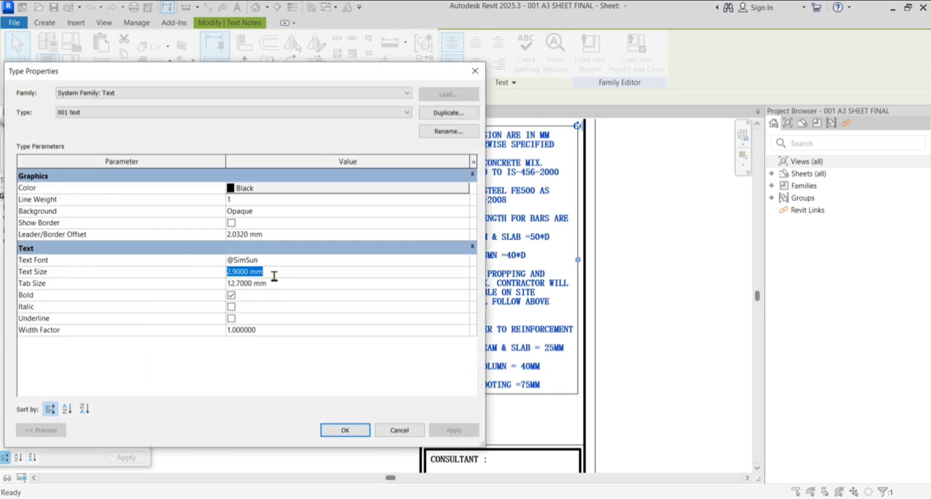
type("2.9")
key("Return")
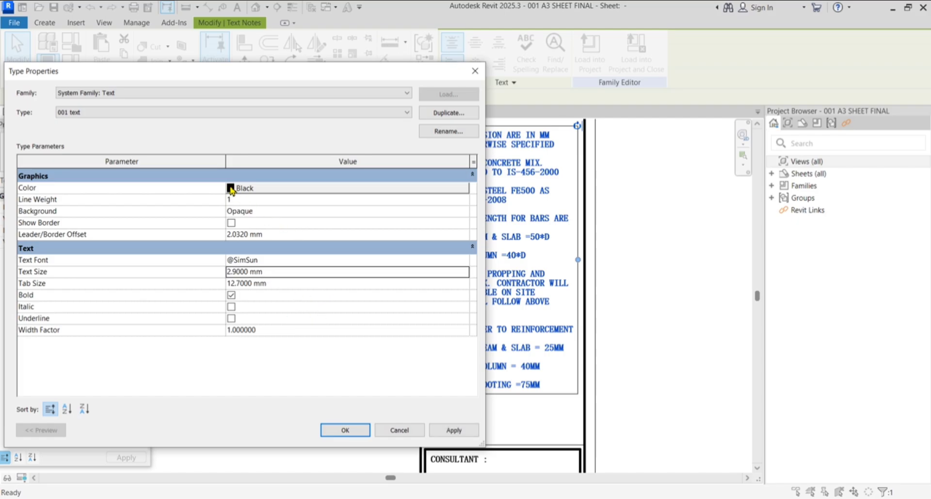
left_click(451, 433)
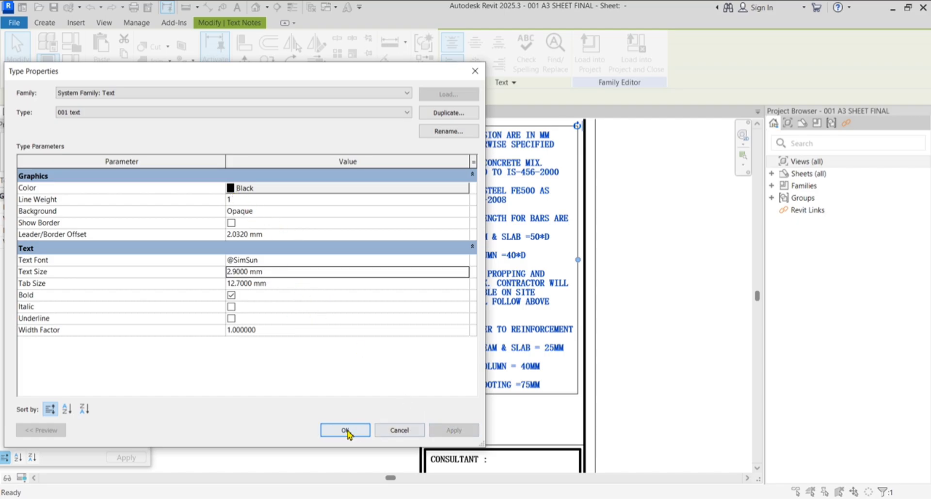
left_click(348, 431)
Deselect the notes, zoom to the empty title block boxes, and show the Create tools
left_click(702, 320)
scroll(551, 341, "down", 1)
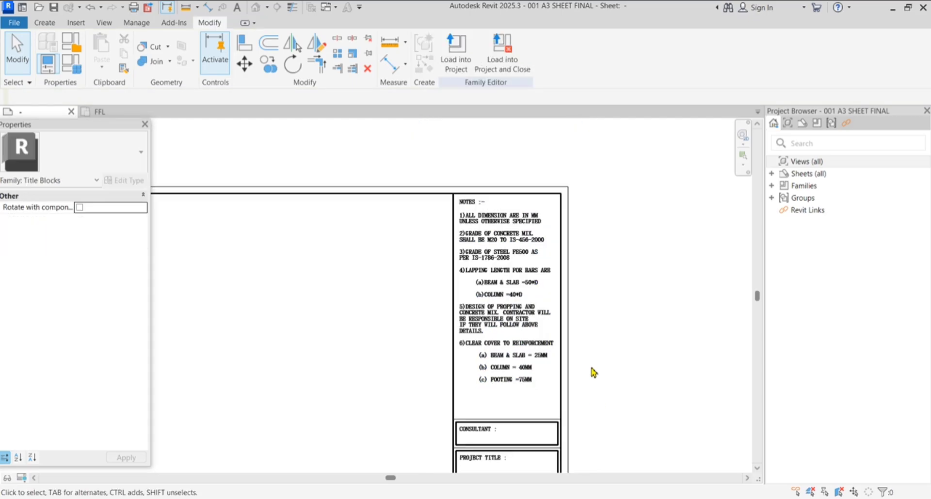
scroll(552, 187, "up", 1)
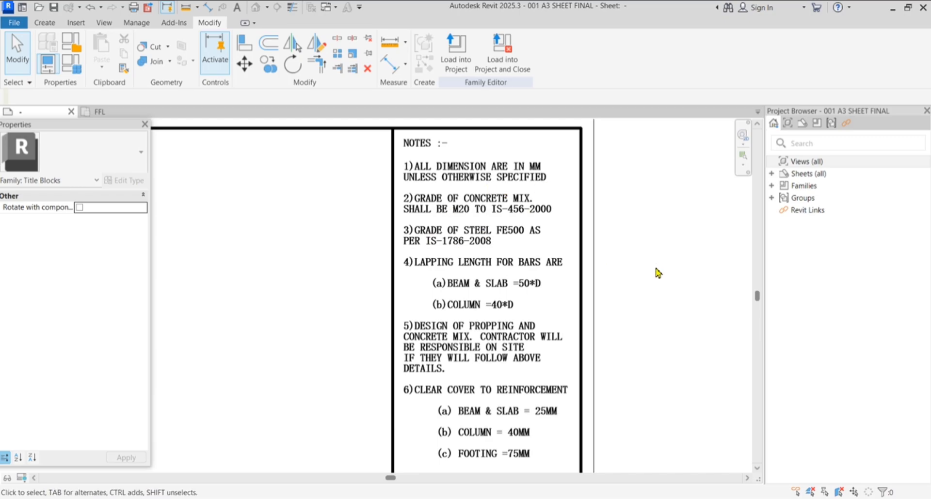
scroll(545, 242, "down", 4)
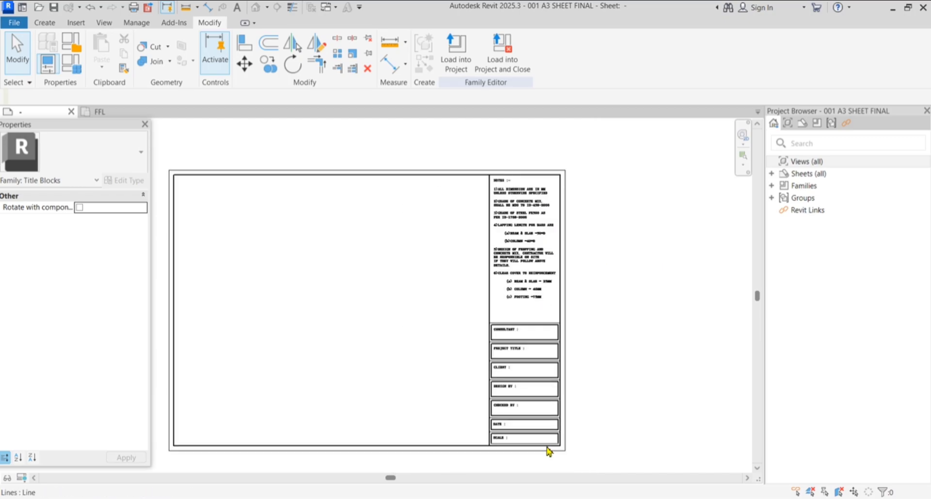
scroll(548, 451, "up", 6)
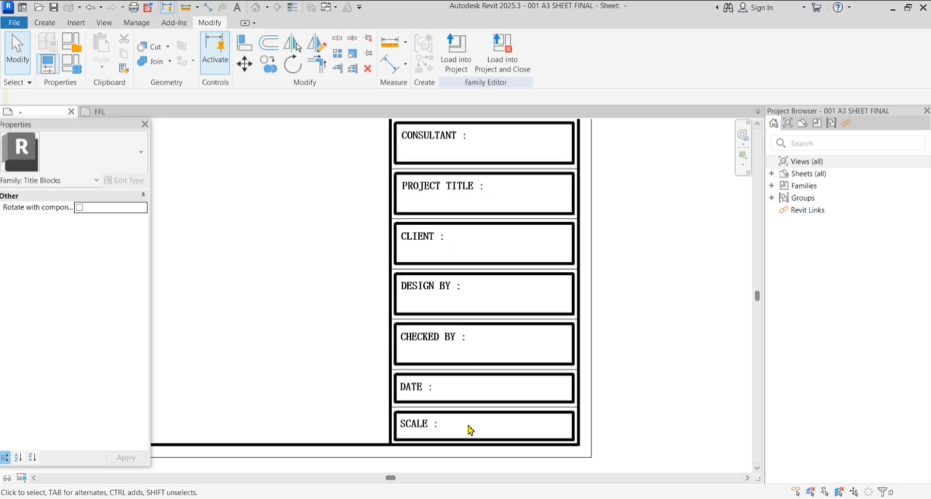
scroll(468, 429, "down", 2)
scroll(513, 270, "up", 1)
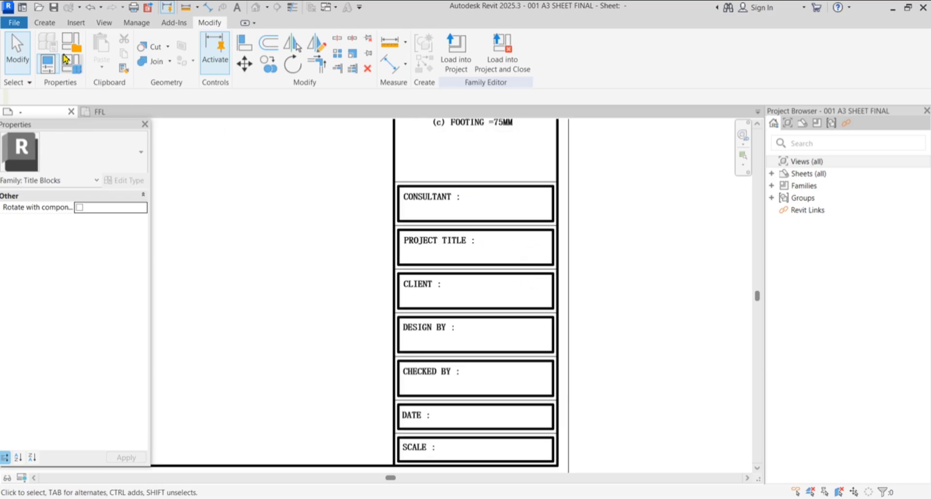
left_click(46, 27)
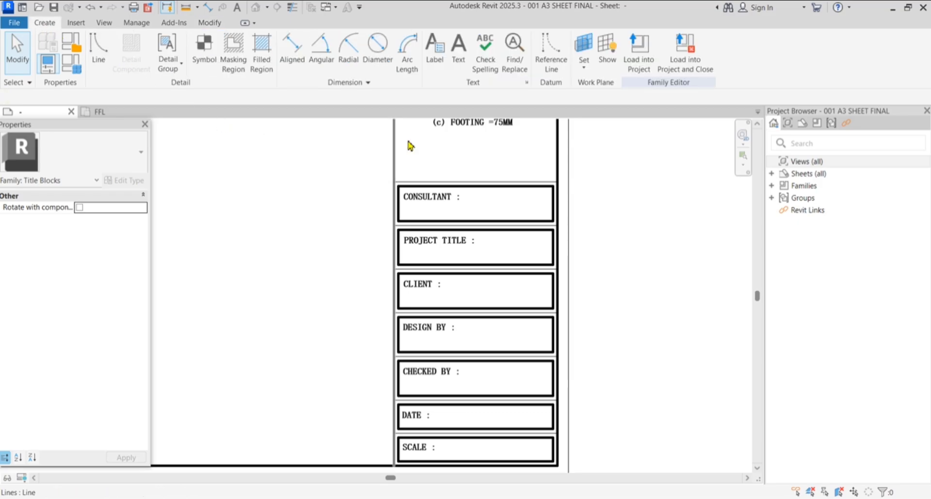
Start the Label tool and duplicate its label type as 003 TEXT
left_click(435, 70)
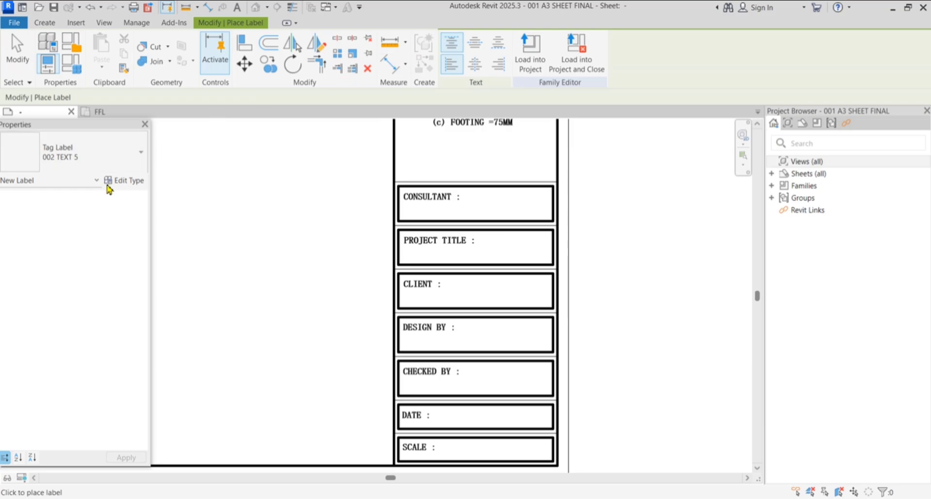
left_click(135, 183)
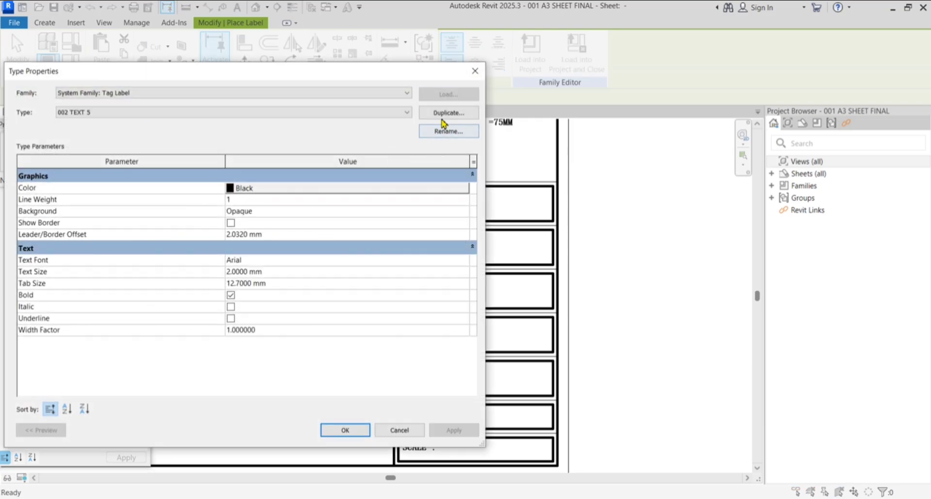
left_click(443, 116)
type("003 TEXT")
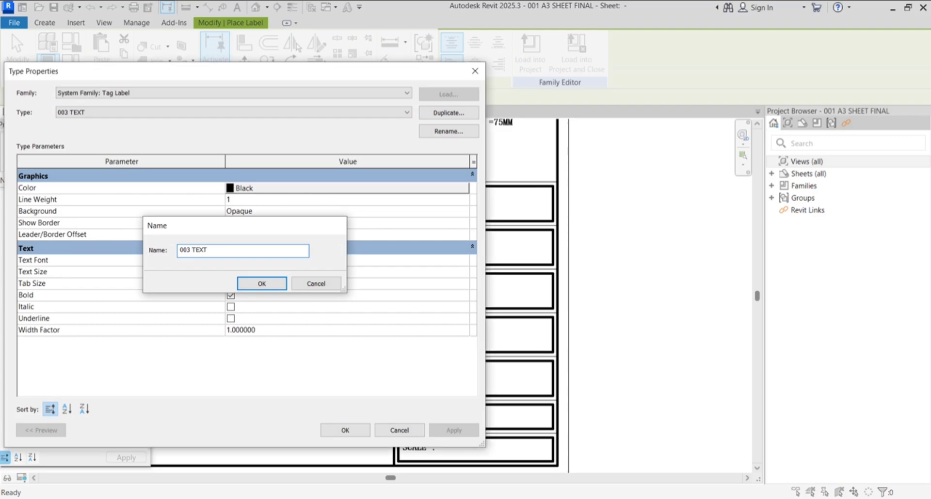
key("Return")
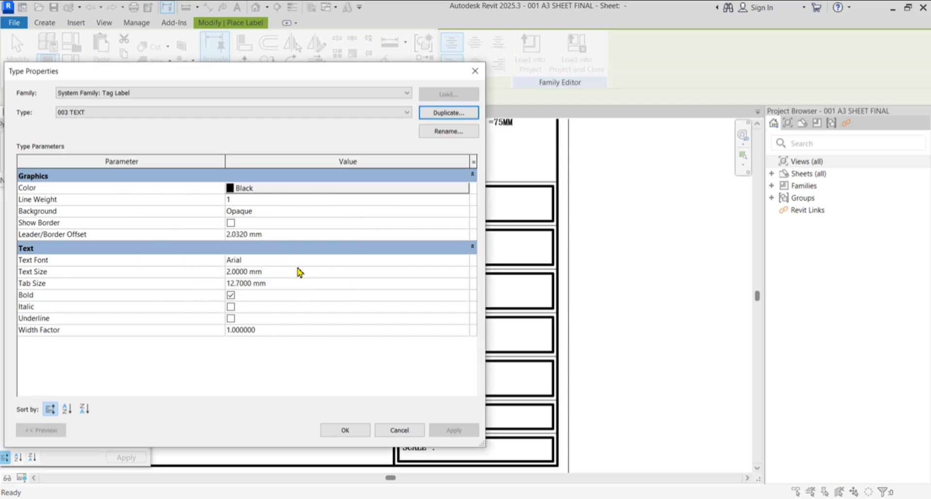
Give the 003 TEXT label type a 2 mm size, Arial font and bold text
left_click(286, 274)
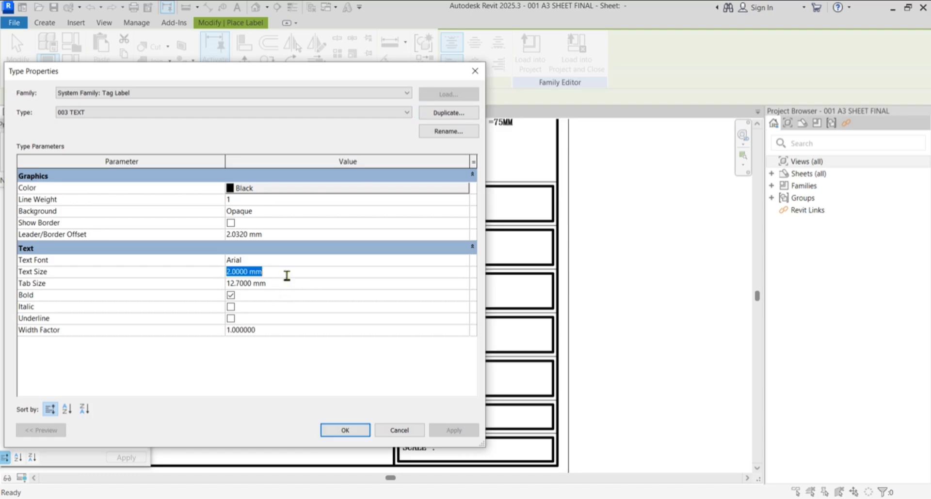
type("2")
key("Return")
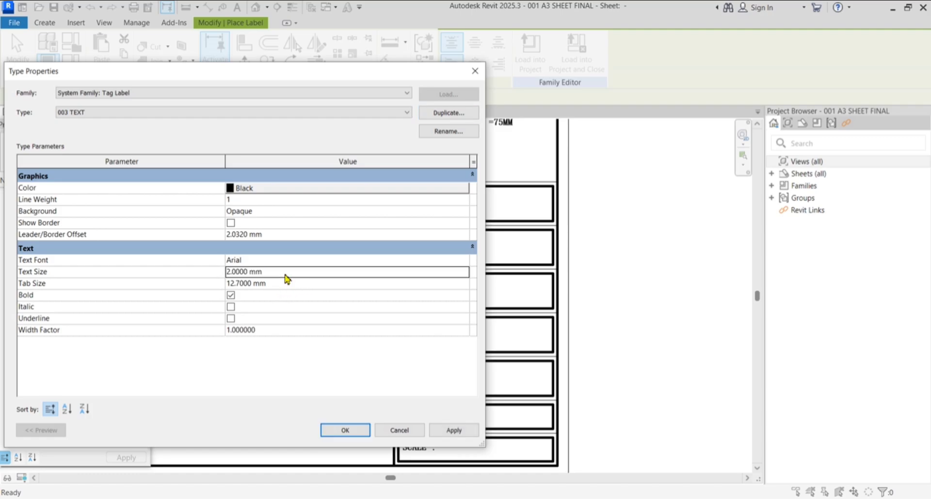
left_click(460, 260)
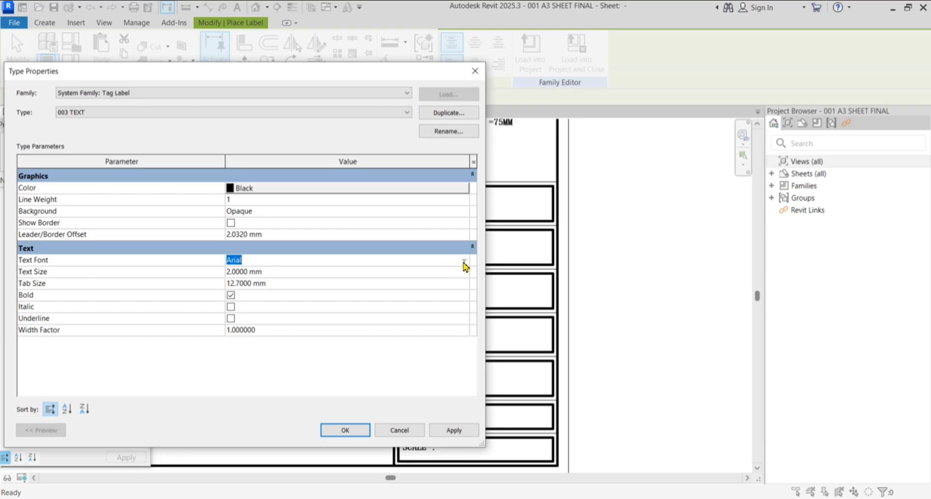
left_click(464, 262)
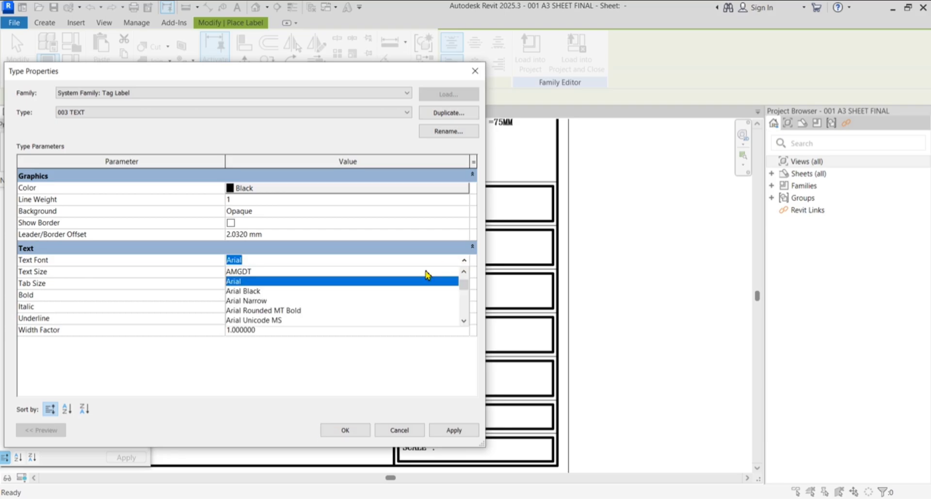
left_click(273, 282)
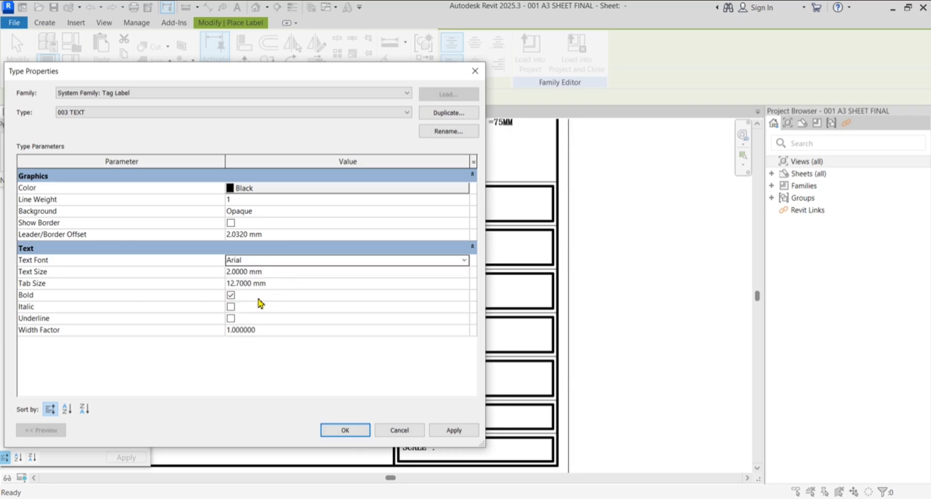
left_click(232, 299)
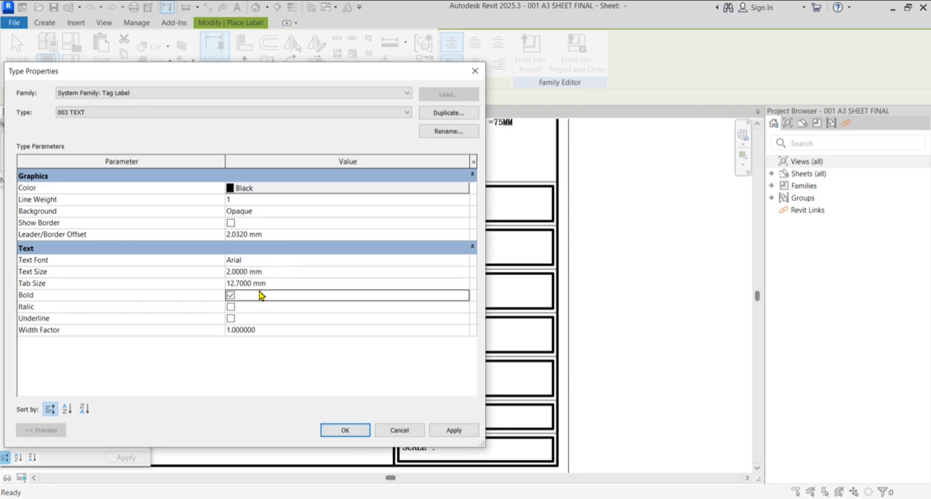
left_click(453, 430)
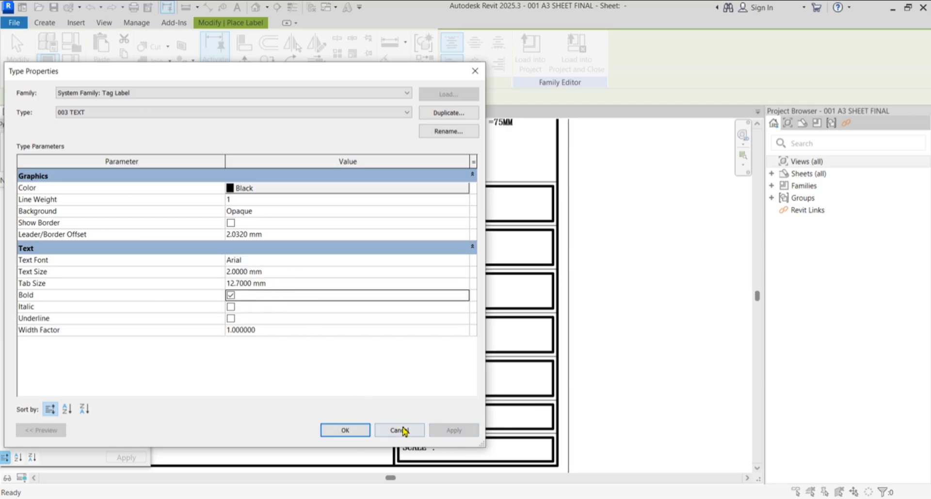
left_click(342, 430)
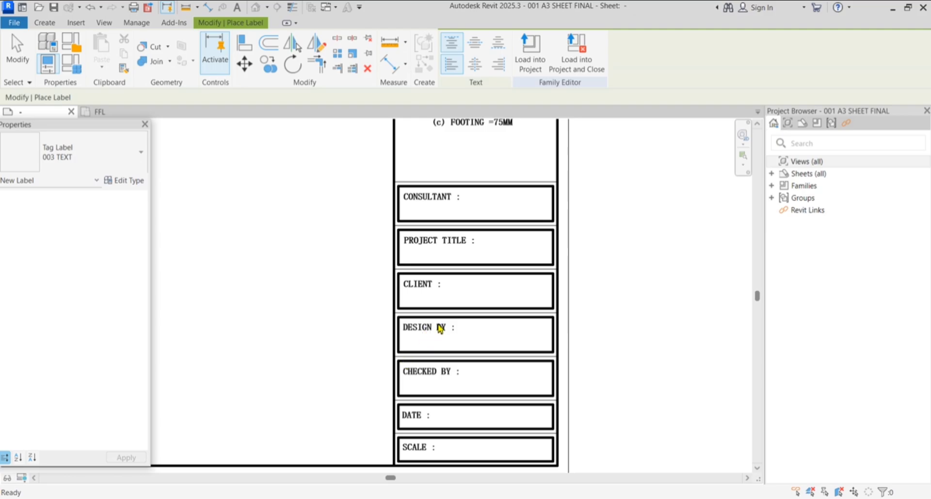
Place a Project Name label in the PROJECT TITLE box
scroll(504, 211, "up", 3)
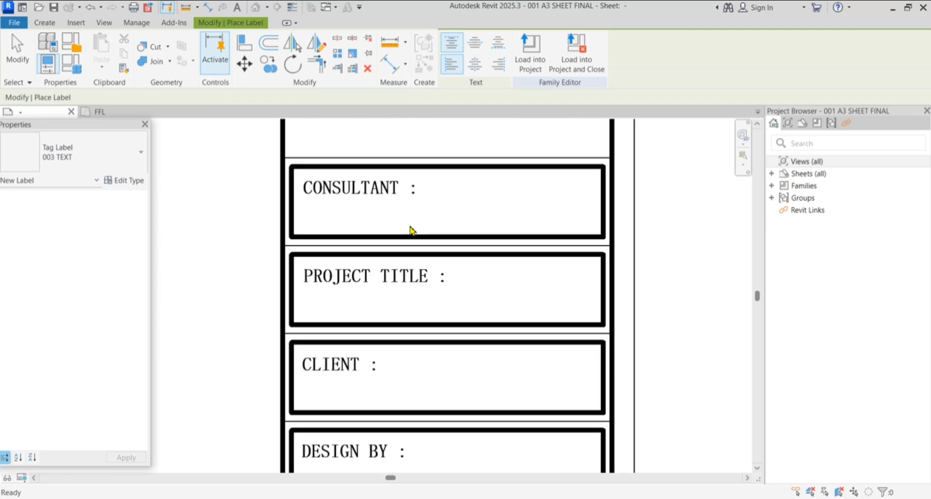
scroll(387, 219, "down", 2)
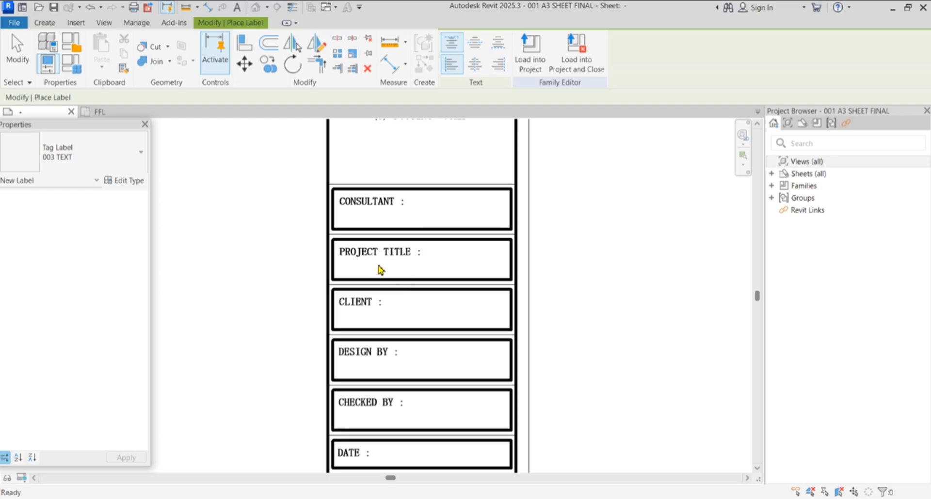
scroll(404, 264, "up", 2)
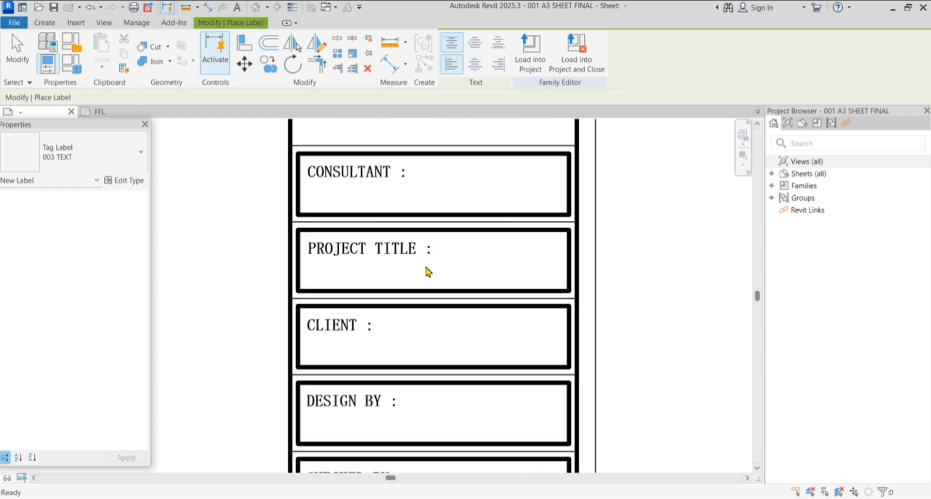
left_click(450, 289)
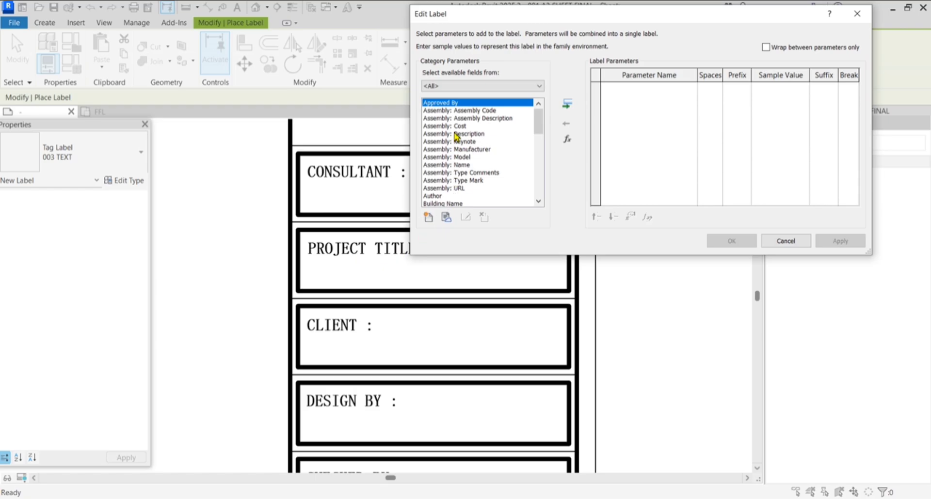
scroll(456, 137, "down", 5)
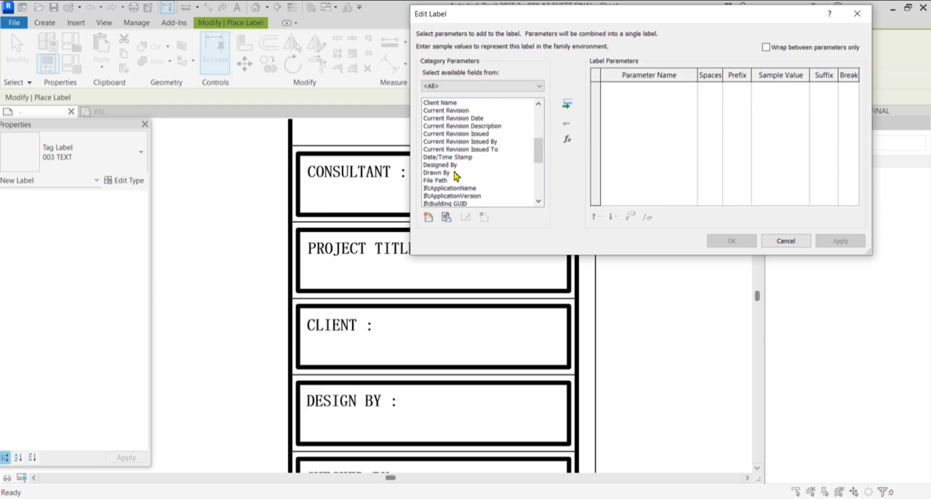
scroll(456, 175, "down", 6)
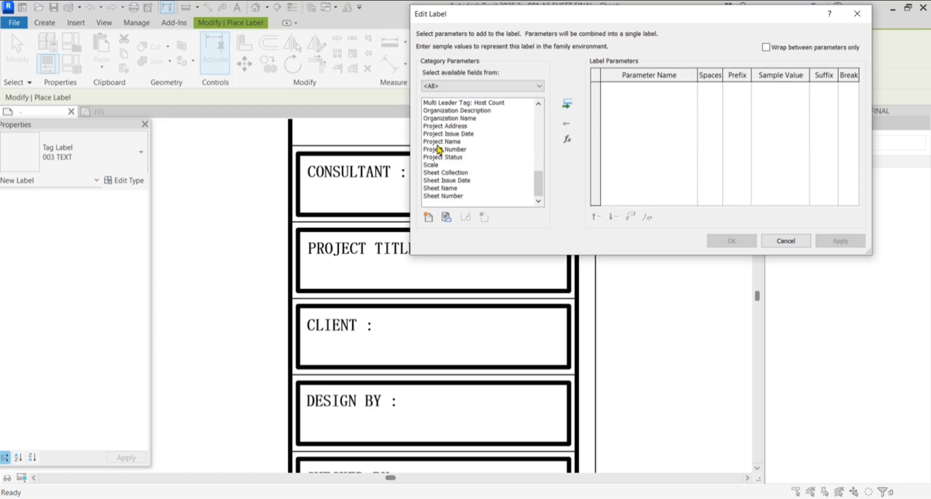
left_click(458, 143)
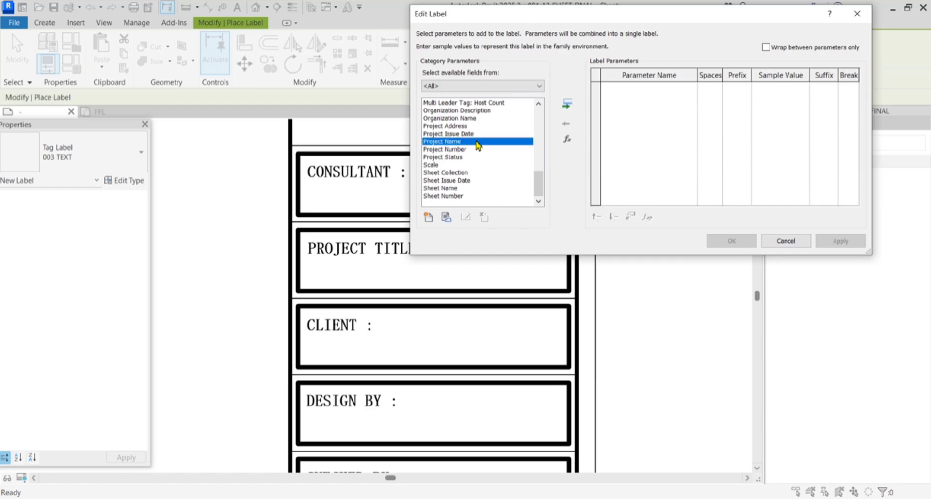
left_click(568, 107)
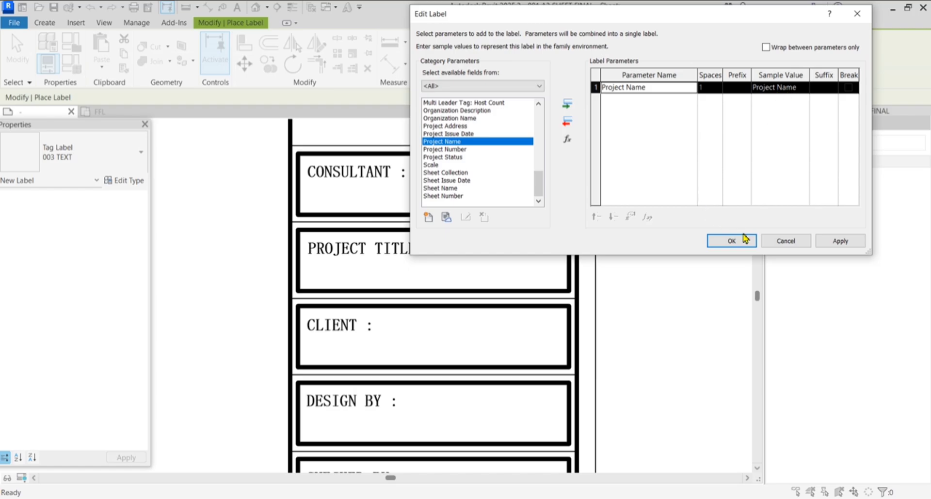
left_click(840, 241)
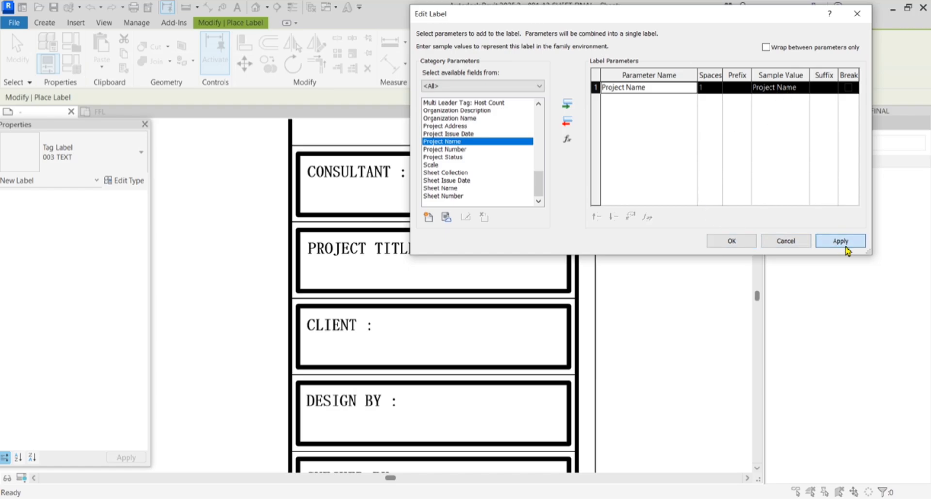
left_click(735, 245)
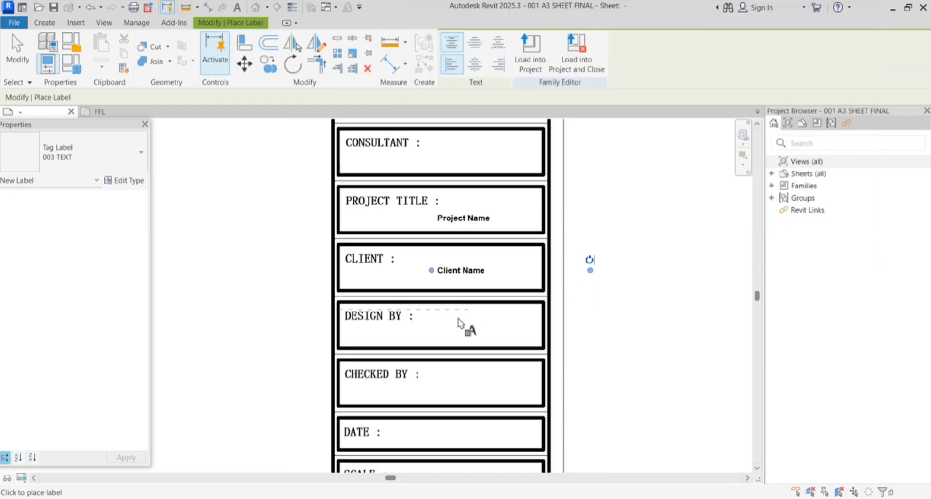
Place a Designed By label, showing DSG, in the DESIGN BY box
left_click(438, 330)
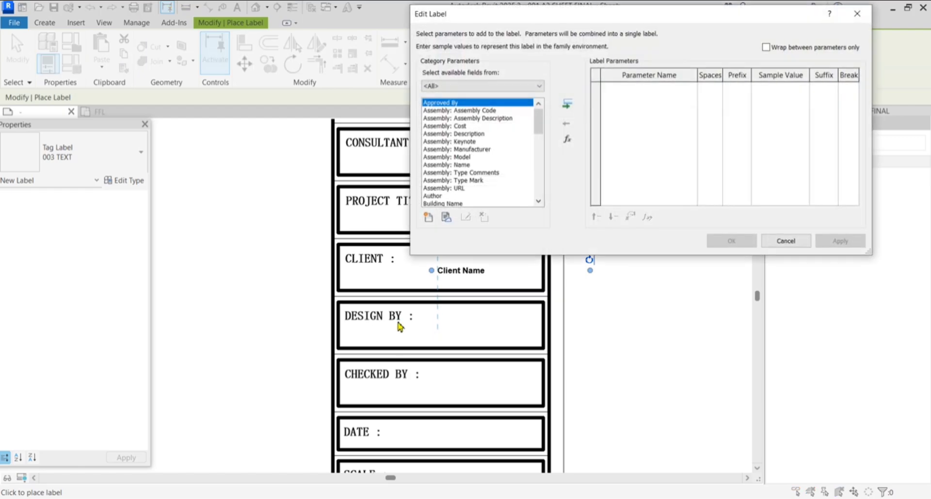
scroll(464, 167, "down", 5)
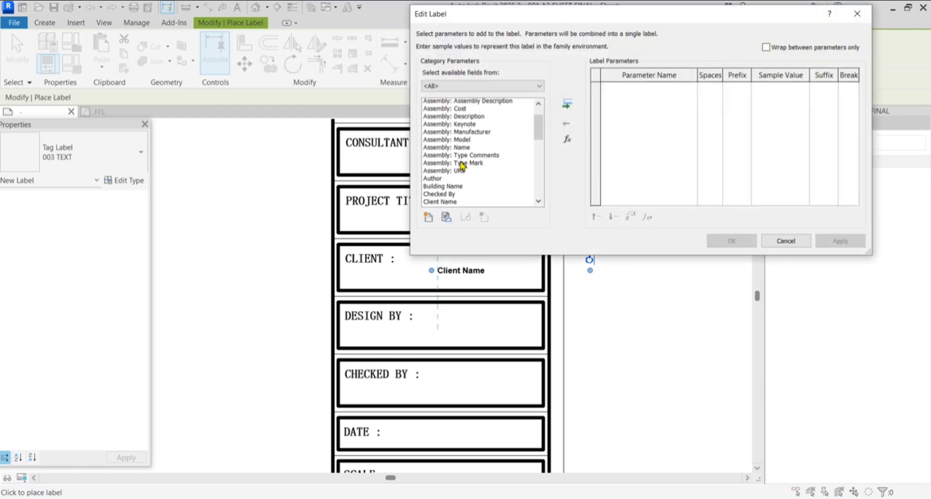
left_click(451, 165)
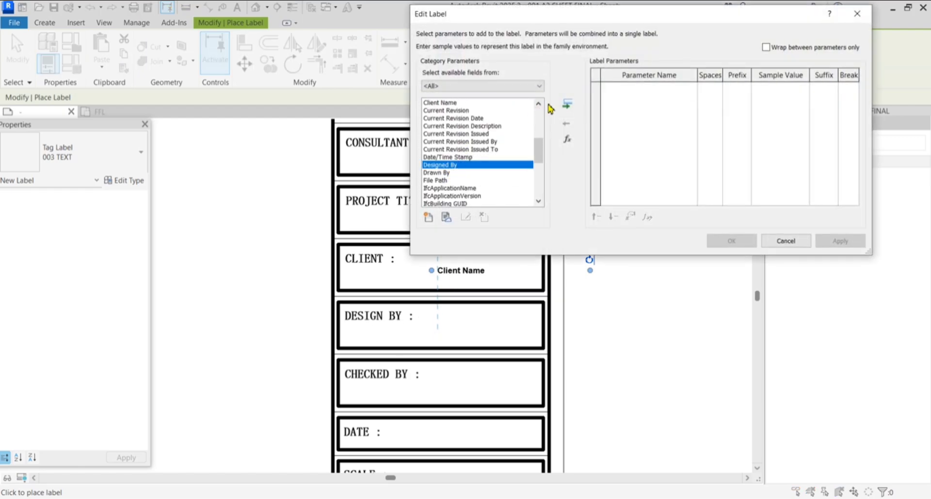
left_click(567, 104)
left_click(828, 242)
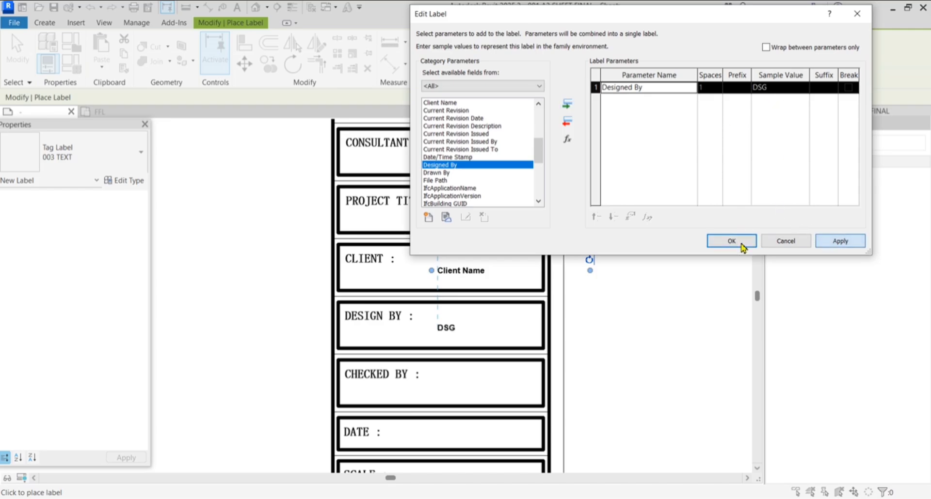
left_click(731, 241)
scroll(494, 208, "down", 2)
Place a Checked By label, showing CHK, in the CHECKED BY box
scroll(468, 316, "up", 2)
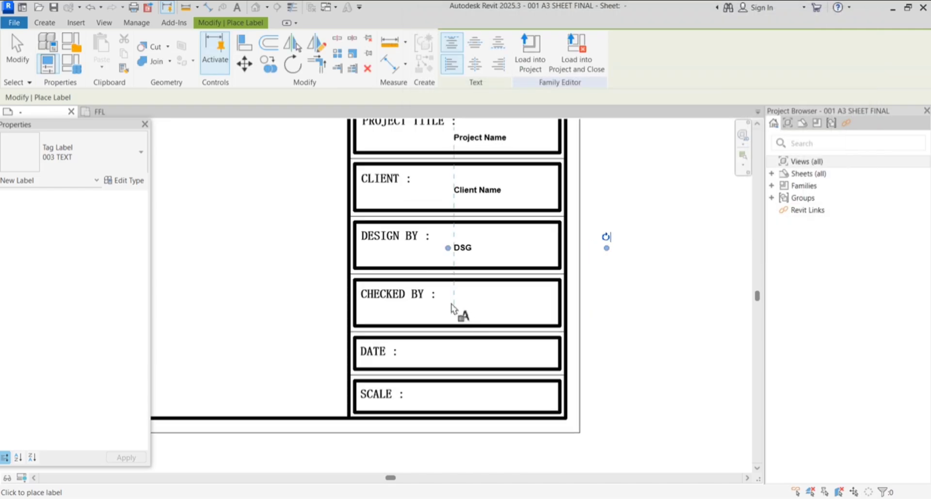
left_click(511, 299)
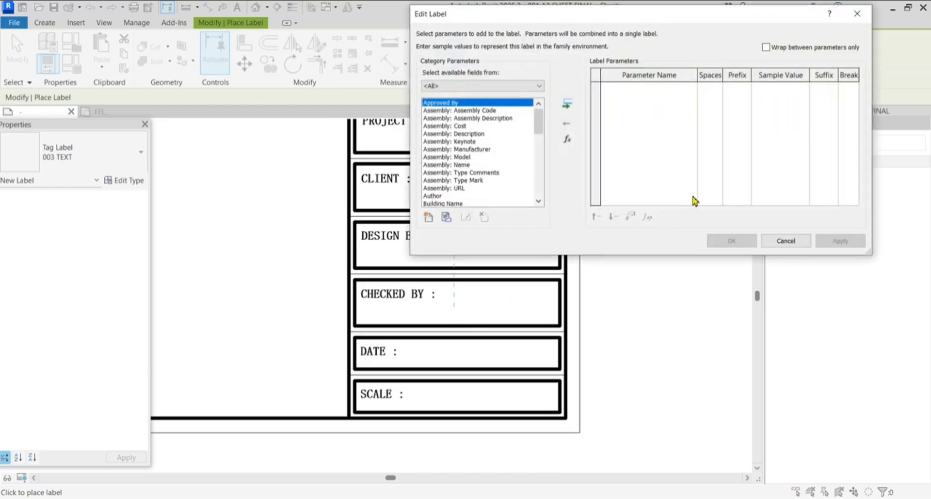
scroll(466, 144, "down", 4)
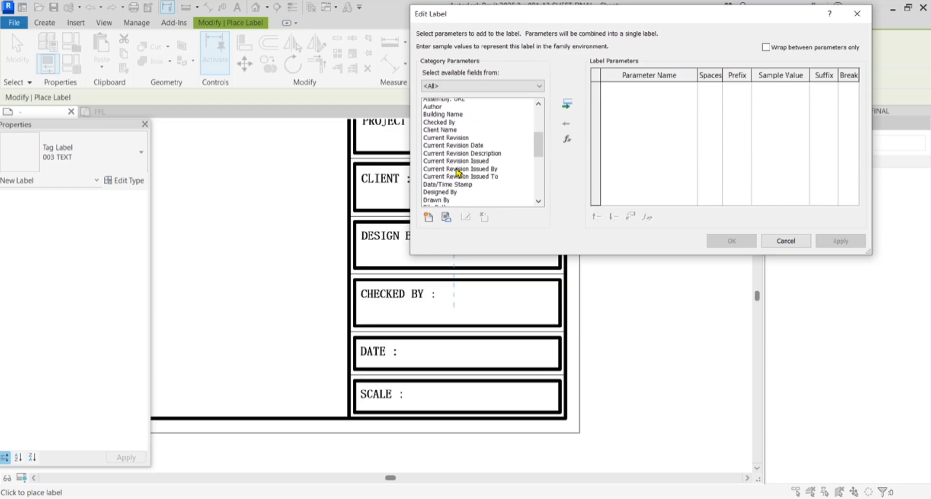
scroll(459, 167, "up", 1)
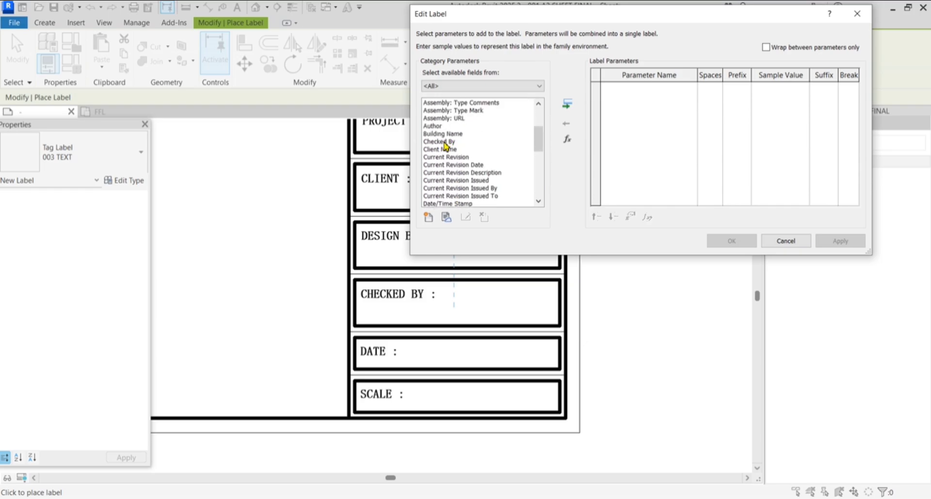
left_click(444, 142)
left_click(566, 104)
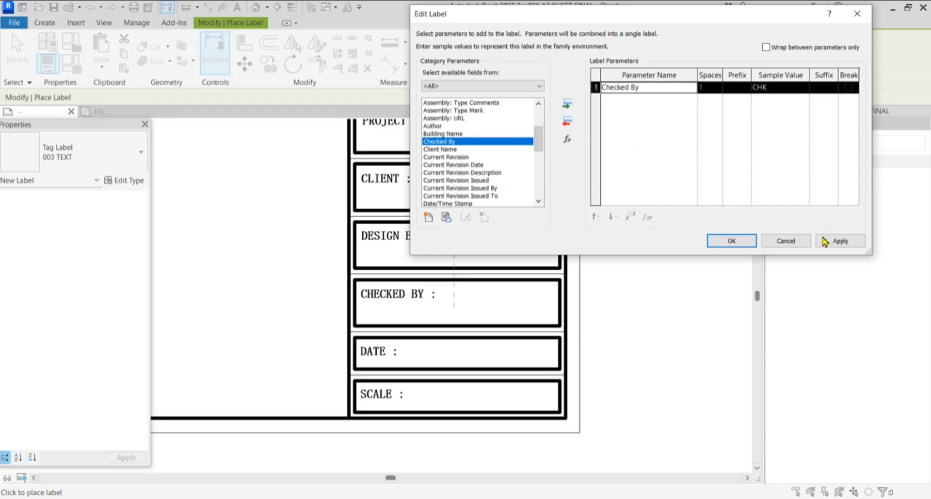
left_click(824, 241)
left_click(730, 241)
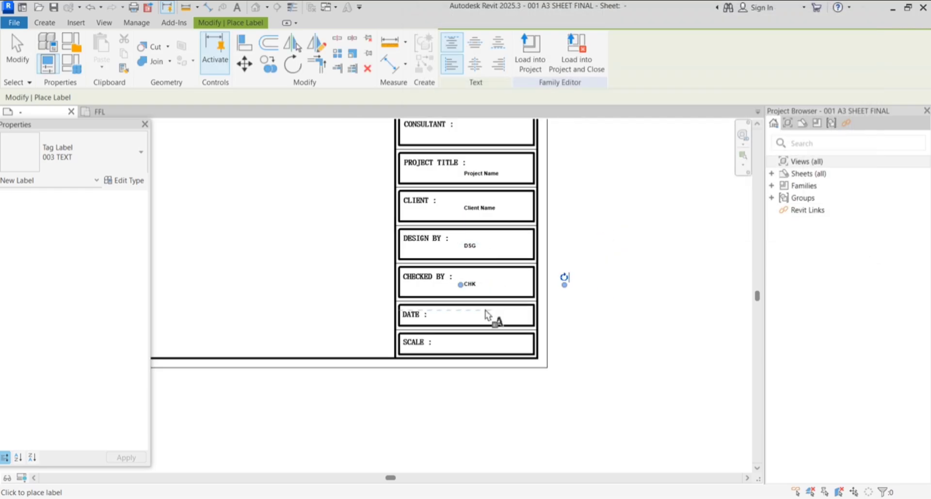
Place a Date/Time Stamp label in the DATE box
scroll(486, 315, "up", 2)
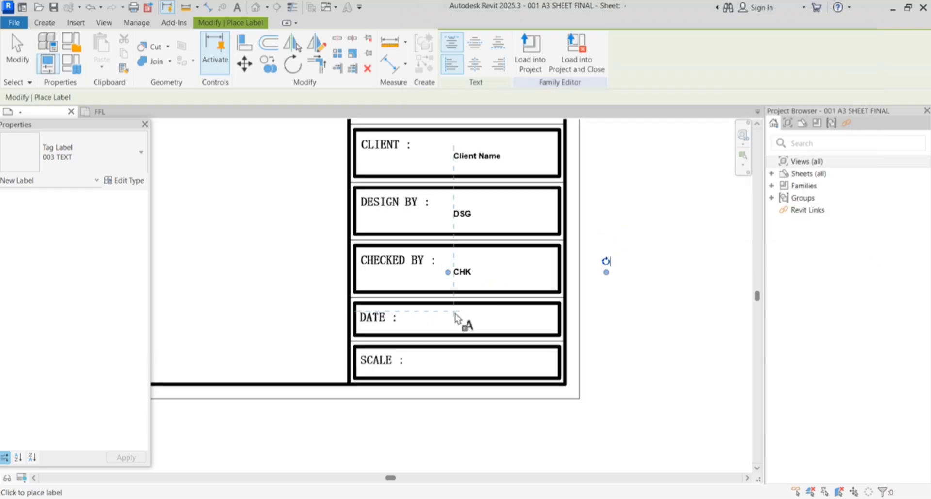
left_click(456, 319)
scroll(492, 164, "down", 5)
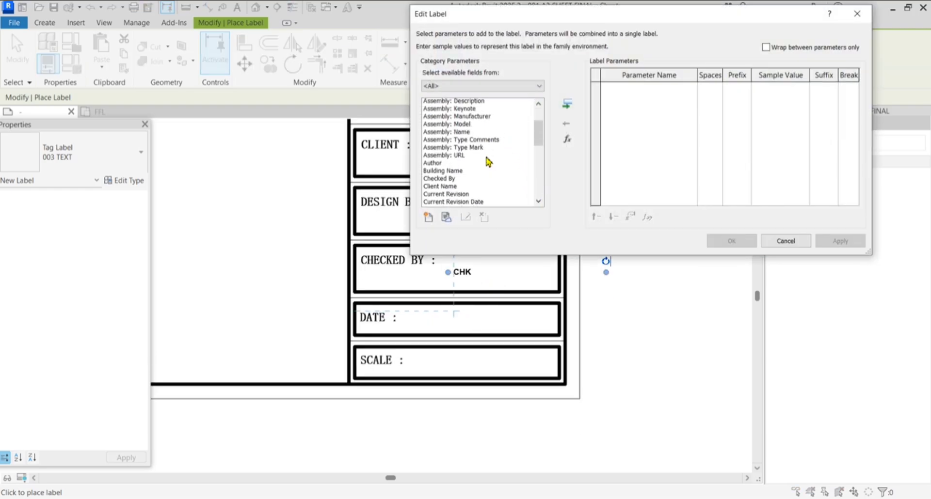
scroll(454, 185, "down", 4)
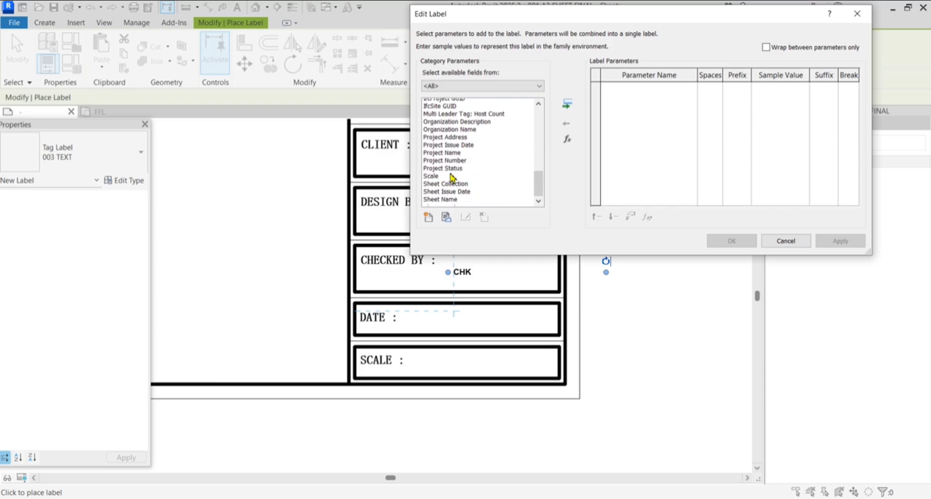
scroll(446, 169, "up", 2)
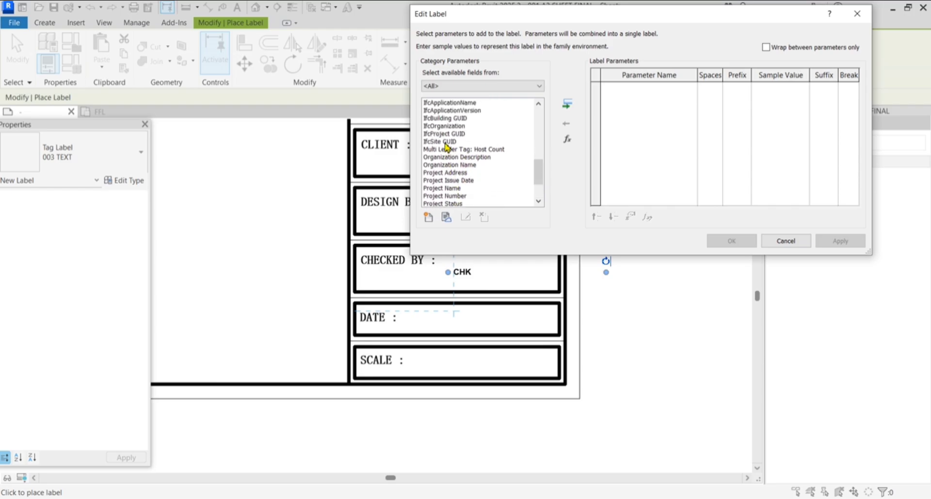
scroll(443, 174, "up", 3)
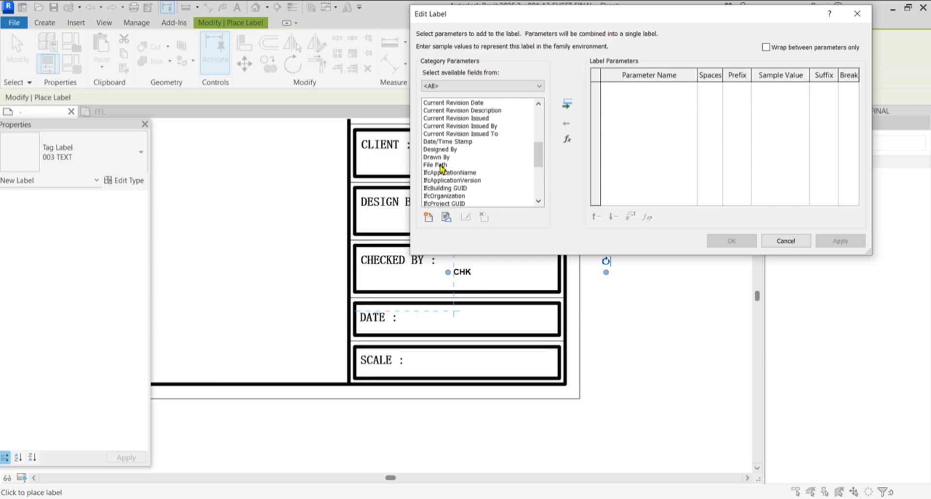
left_click(445, 142)
left_click(566, 104)
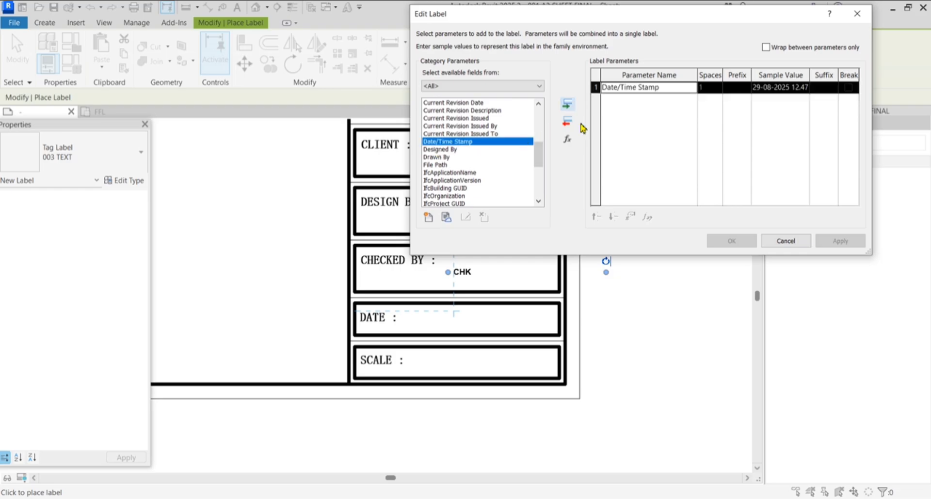
left_click(841, 242)
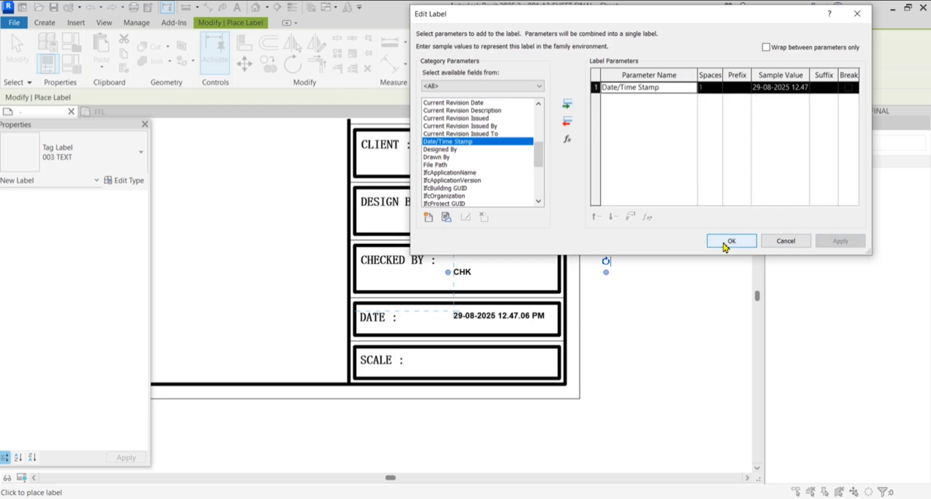
left_click(731, 241)
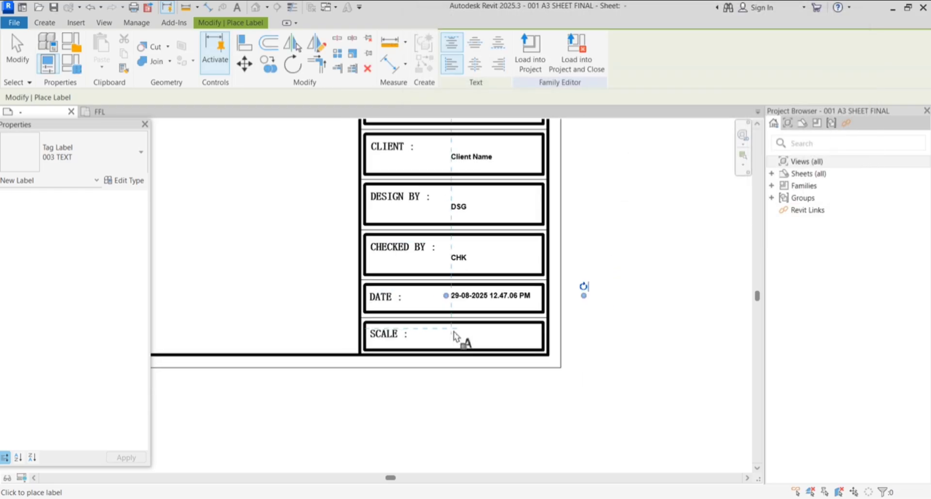
Place a Scale label, showing 1/8" = 1'-0", in the SCALE box
left_click(412, 338)
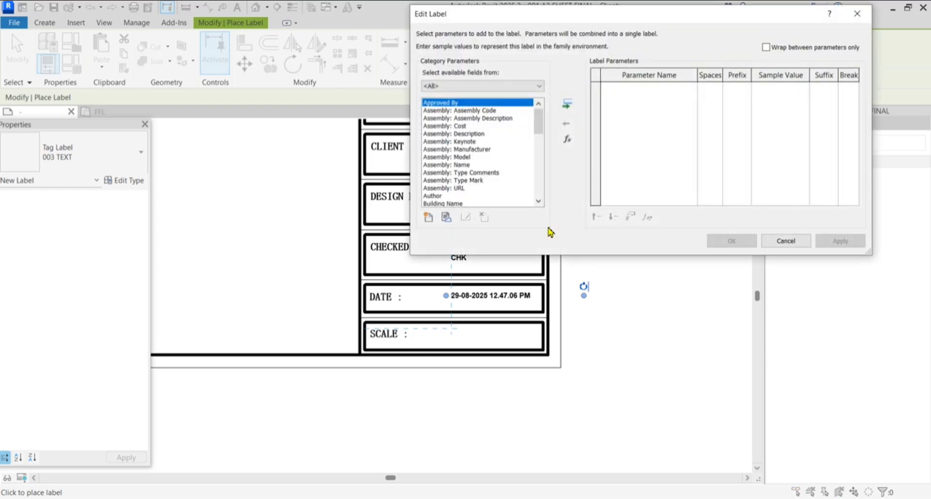
scroll(485, 184, "down", 10)
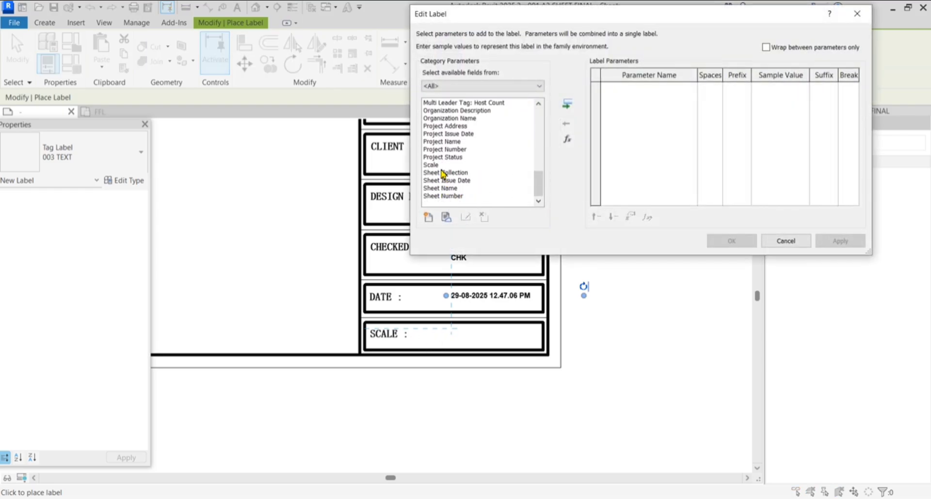
left_click(436, 165)
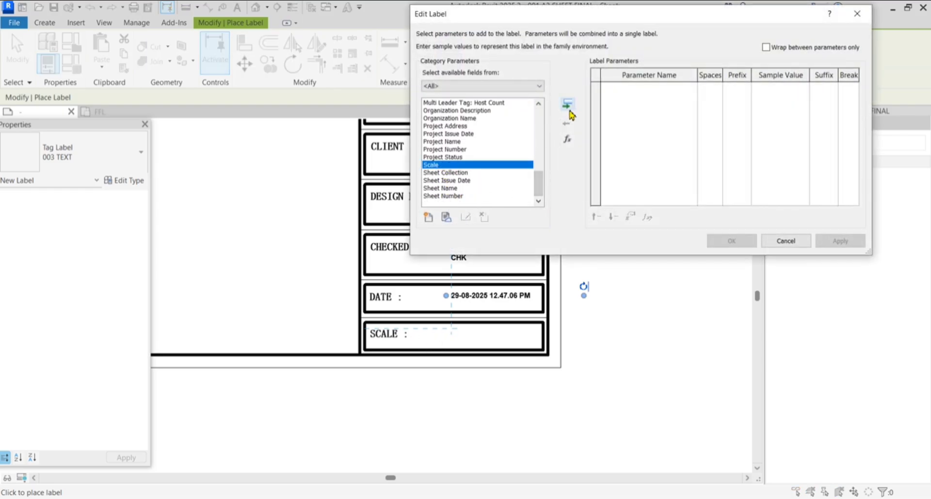
left_click(567, 104)
left_click(837, 241)
left_click(735, 241)
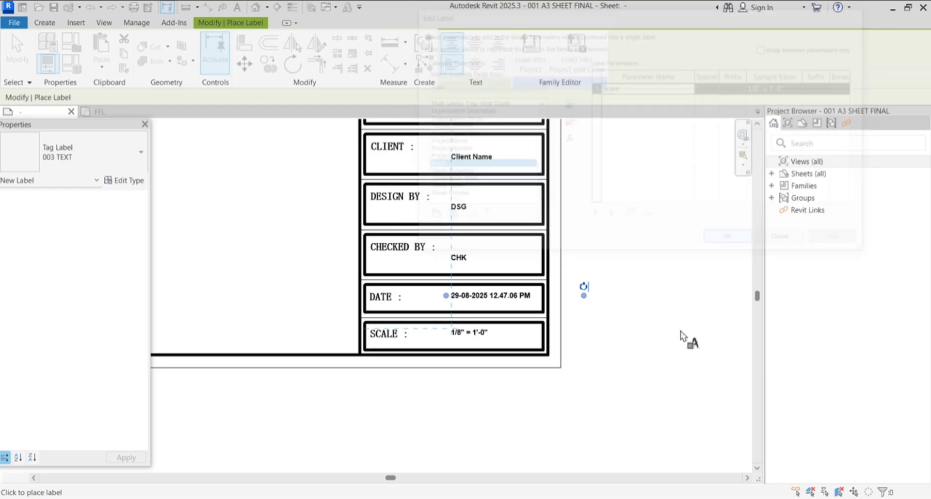
scroll(517, 315, "down", 2)
scroll(509, 222, "up", 1)
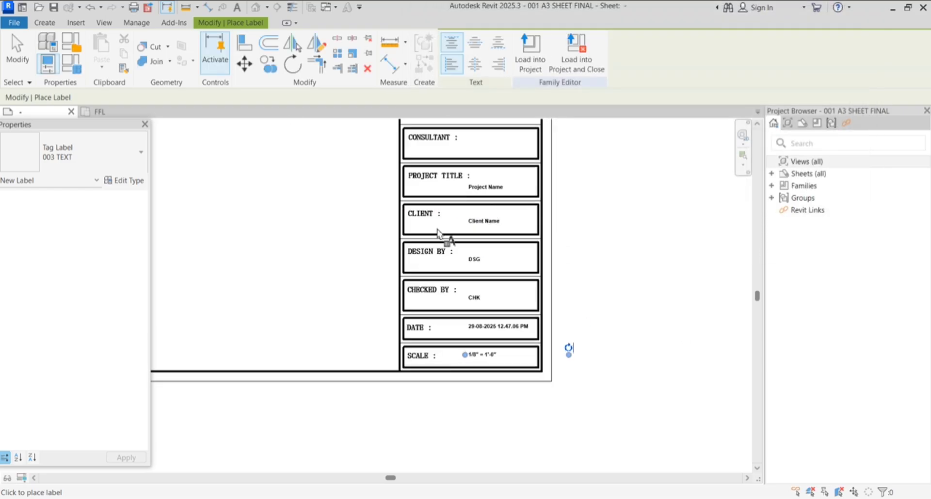
Finish placing labels and zoom around to review the filled title block
left_click(19, 46)
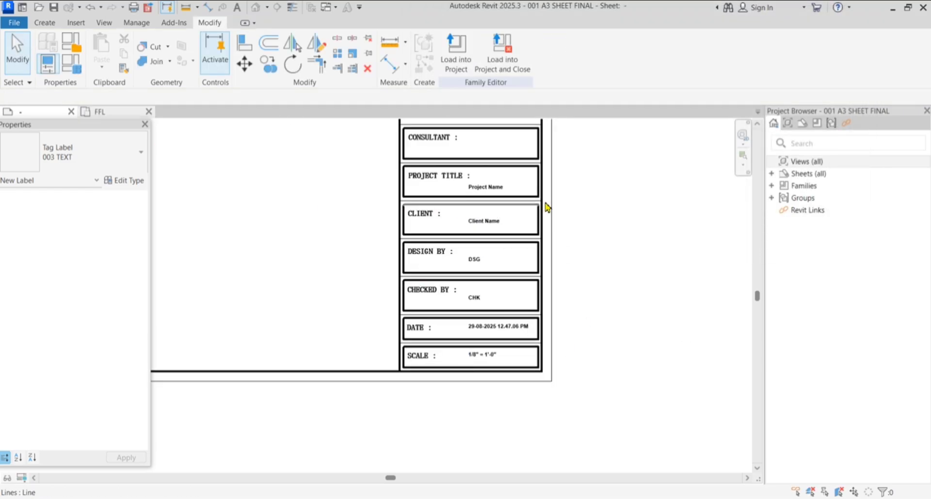
scroll(609, 216, "up", 1)
scroll(500, 258, "down", 2)
scroll(482, 206, "up", 1)
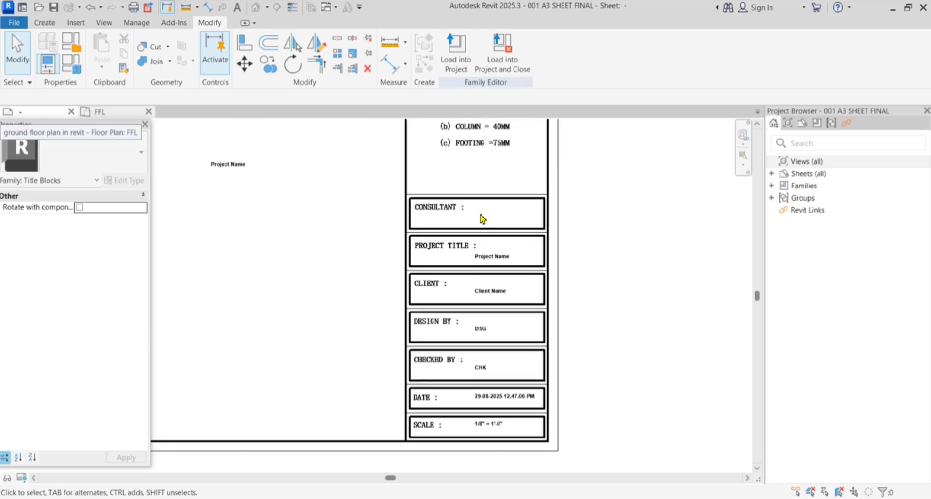
scroll(481, 216, "up", 1)
scroll(478, 209, "down", 1)
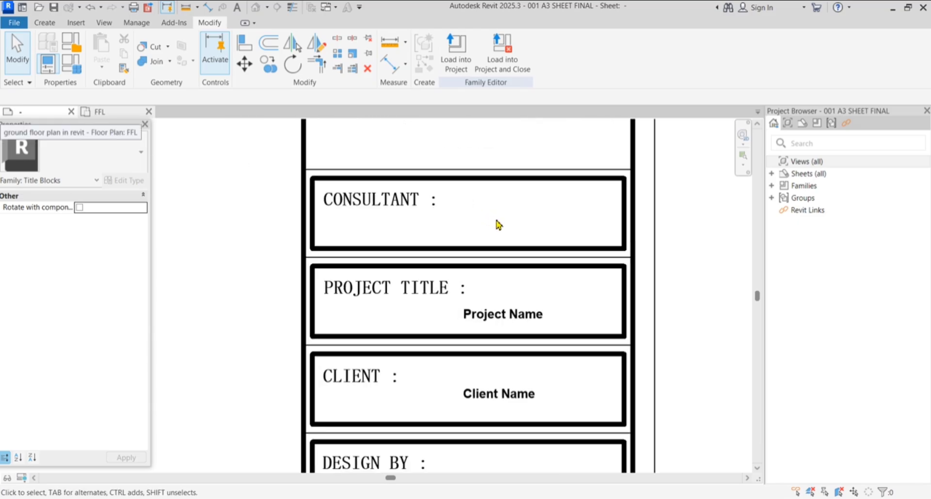
scroll(476, 224, "down", 2)
scroll(507, 244, "up", 1)
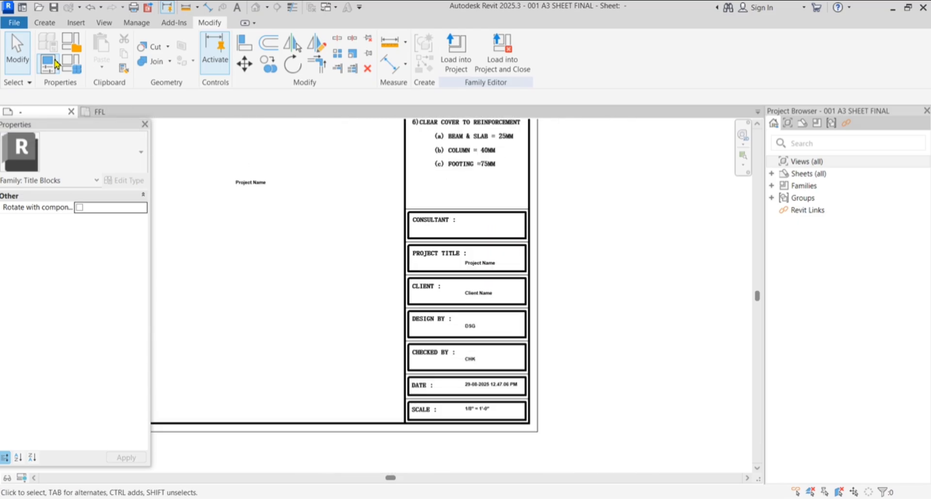
Write the consultant firm's name as a 001 text note beside CONSULTANT
left_click(46, 23)
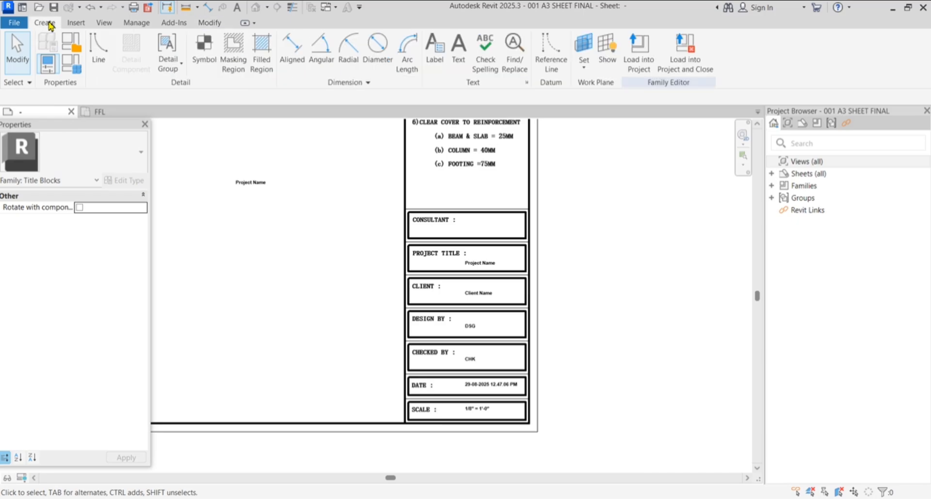
left_click(458, 49)
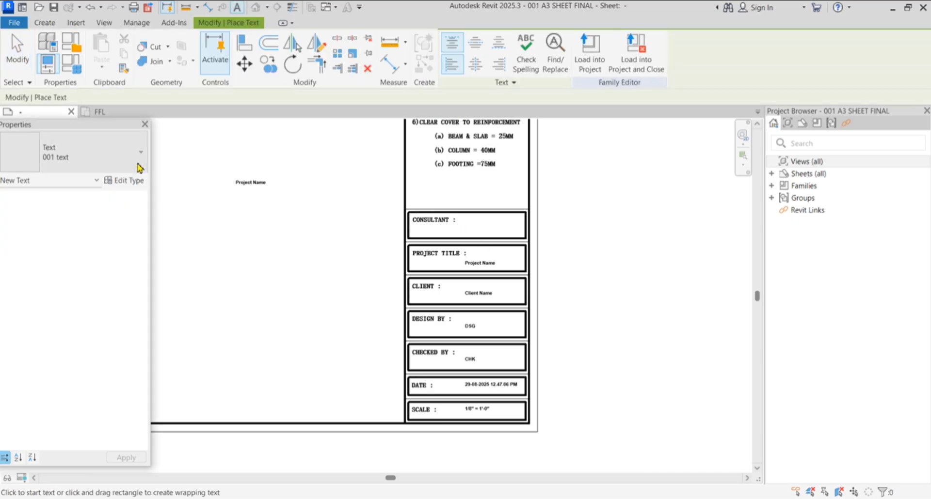
left_click(138, 167)
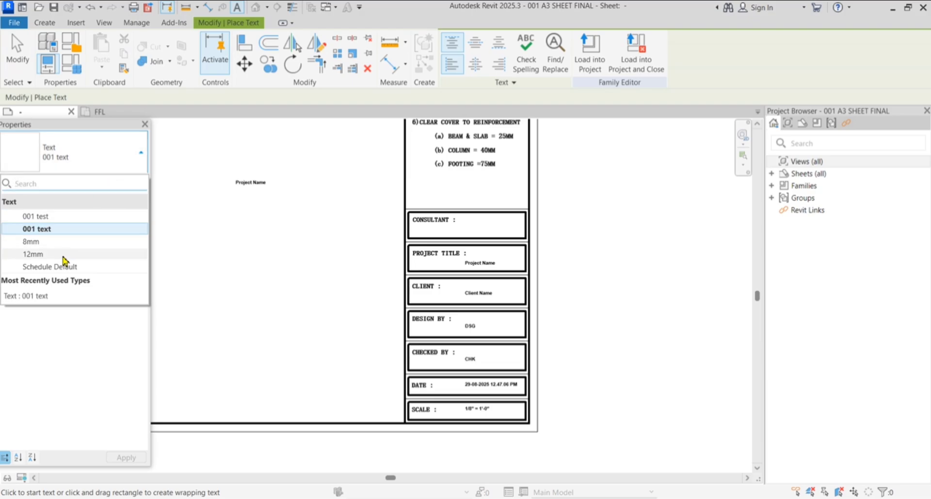
left_click(78, 229)
scroll(494, 224, "up", 2)
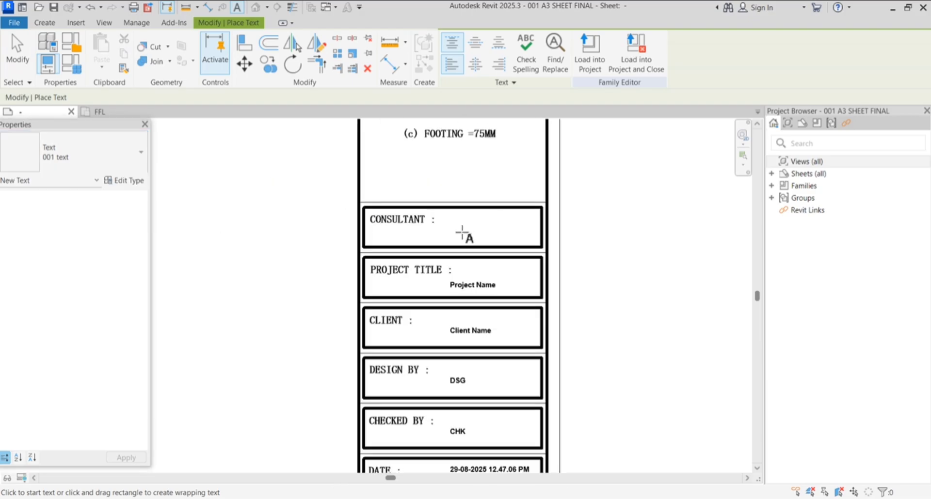
left_click(426, 226)
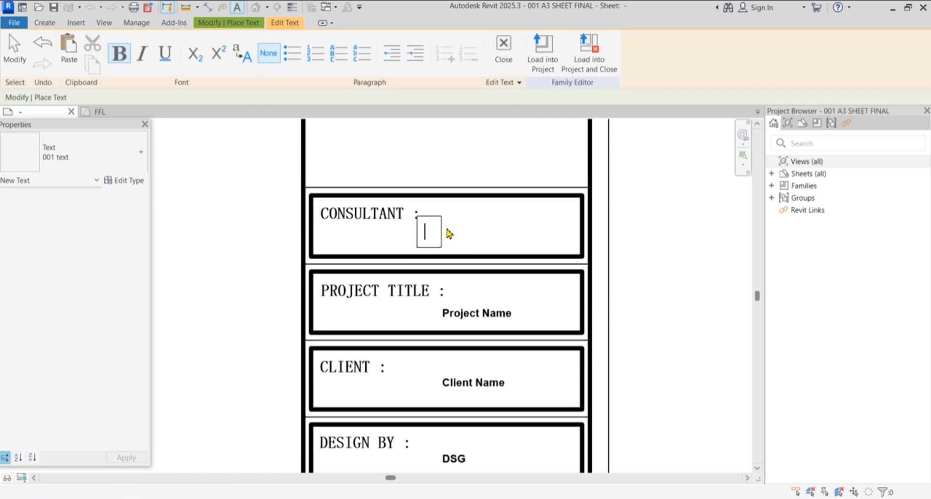
type("RAHU")
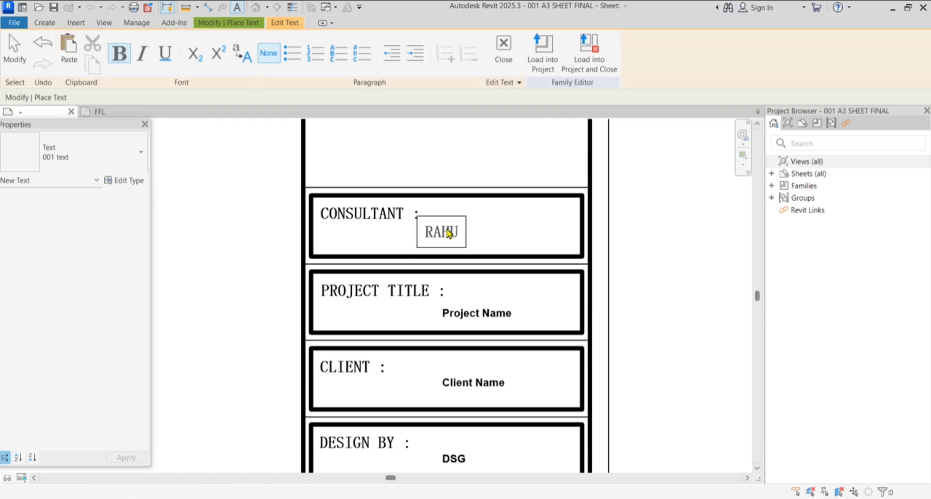
type("L C")
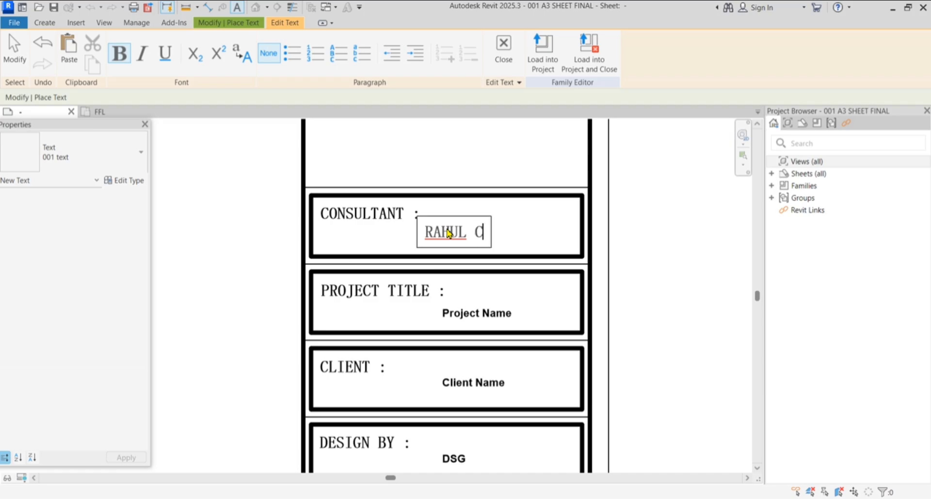
type("ONST")
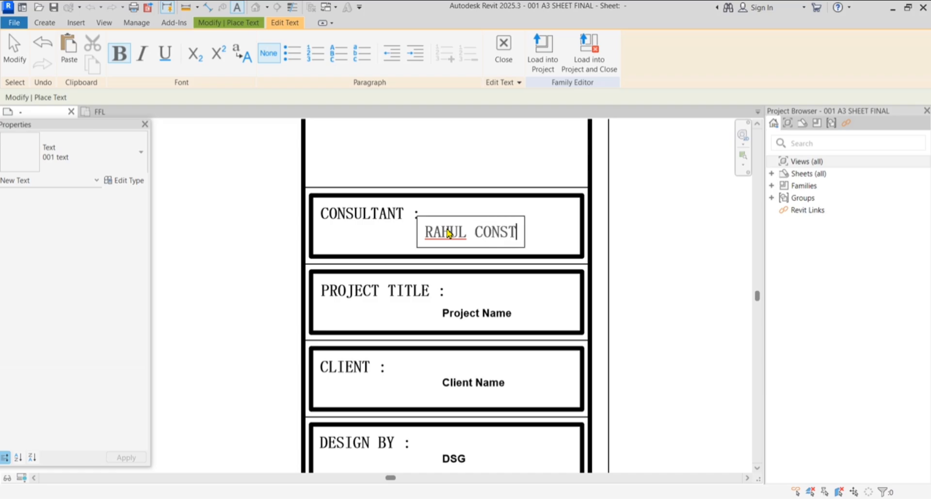
type("RUCTION")
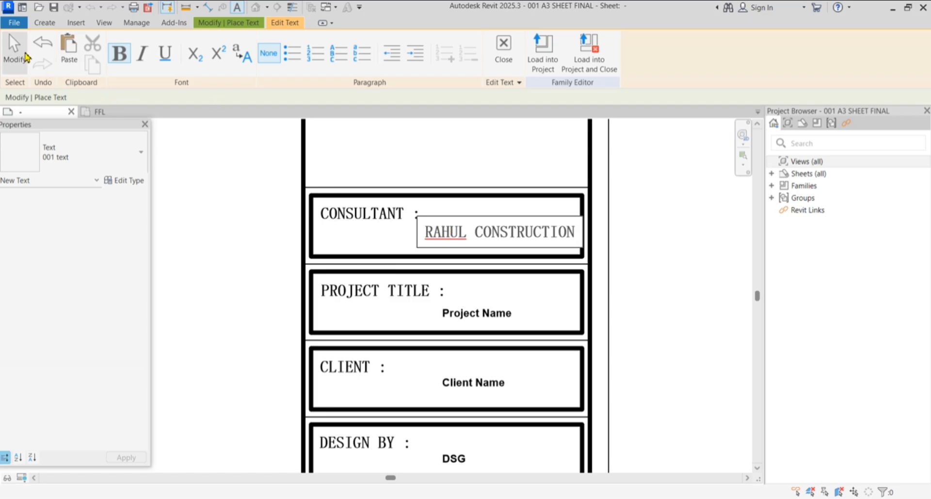
left_click(15, 51)
scroll(503, 233, "down", 3)
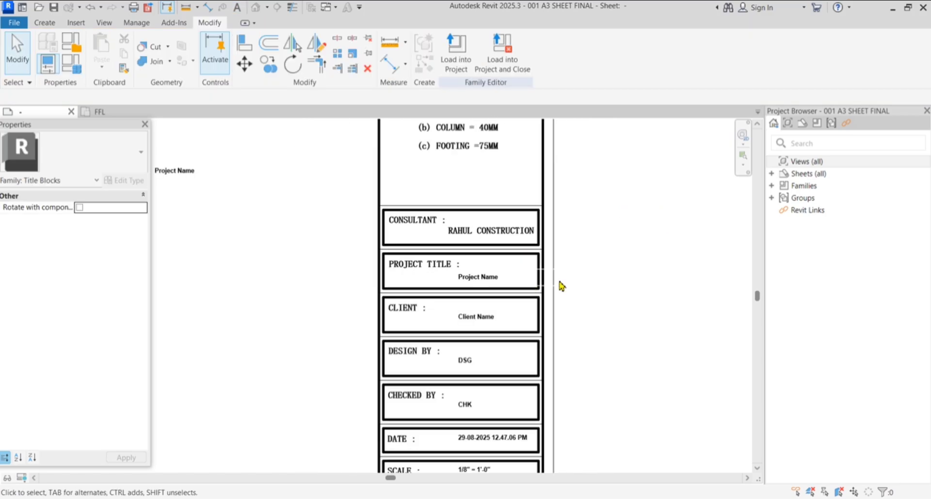
scroll(584, 270, "down", 2)
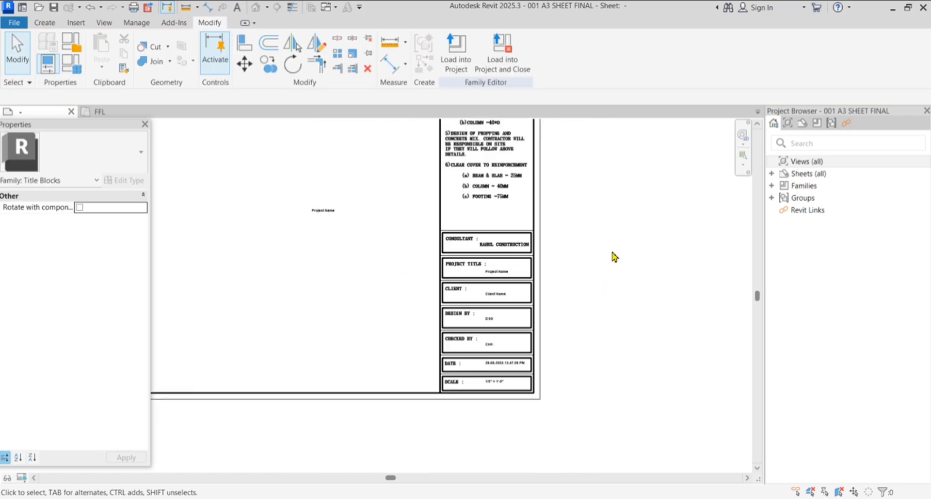
left_click(326, 212)
left_click(579, 275)
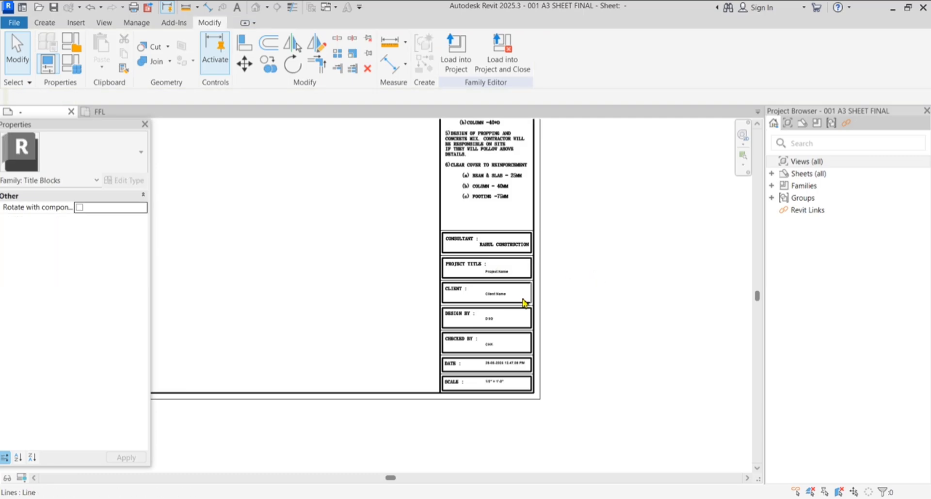
scroll(529, 298, "up", 2)
scroll(548, 280, "up", 1)
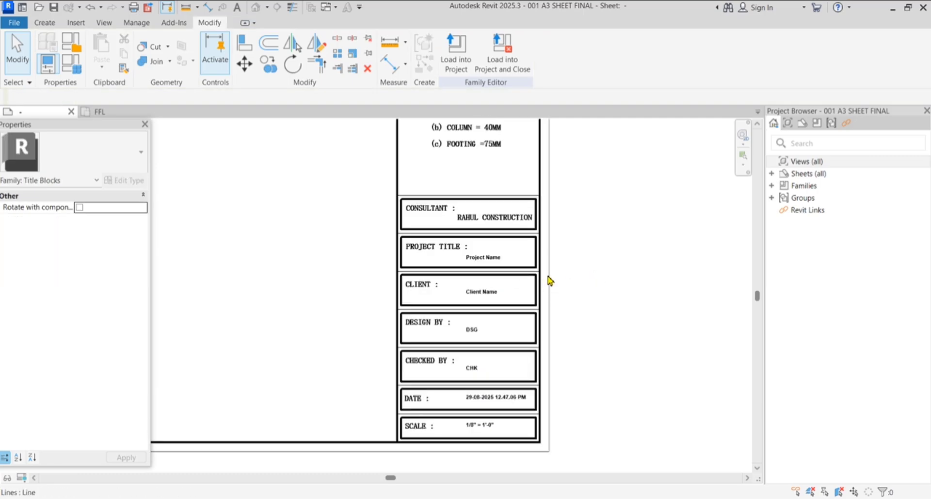
scroll(481, 438, "up", 1)
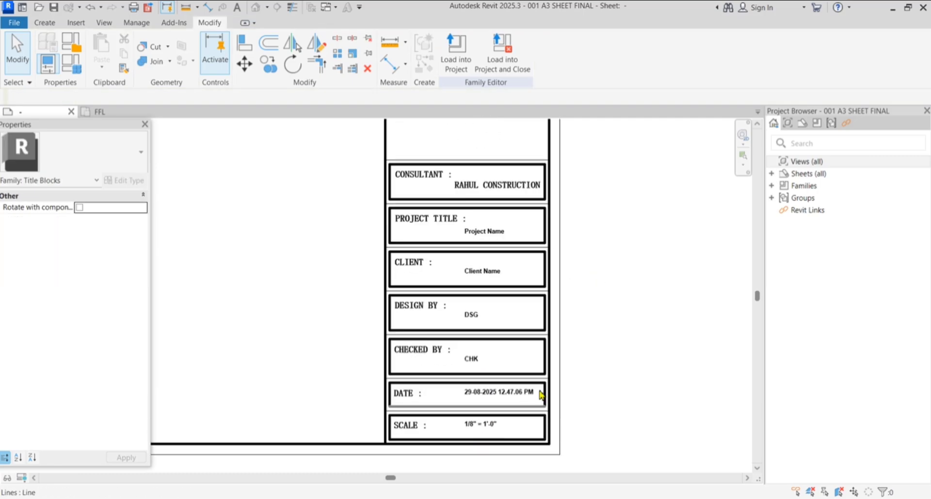
scroll(542, 390, "down", 6)
scroll(523, 260, "down", 3)
scroll(323, 245, "up", 1)
scroll(322, 245, "up", 1)
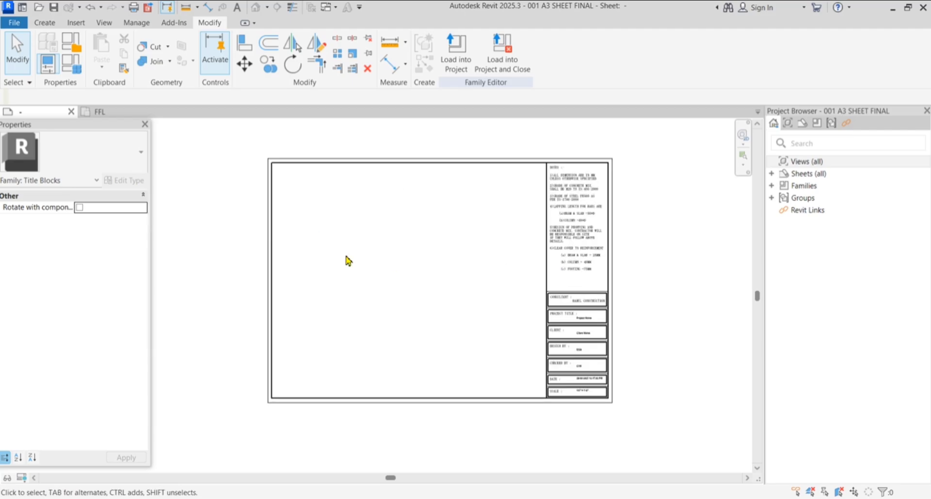
scroll(478, 276, "up", 1)
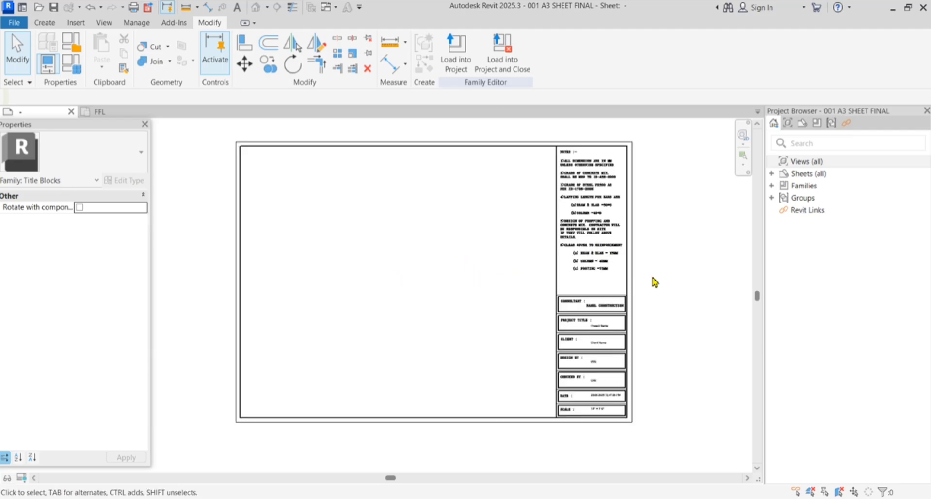
scroll(655, 279, "up", 1)
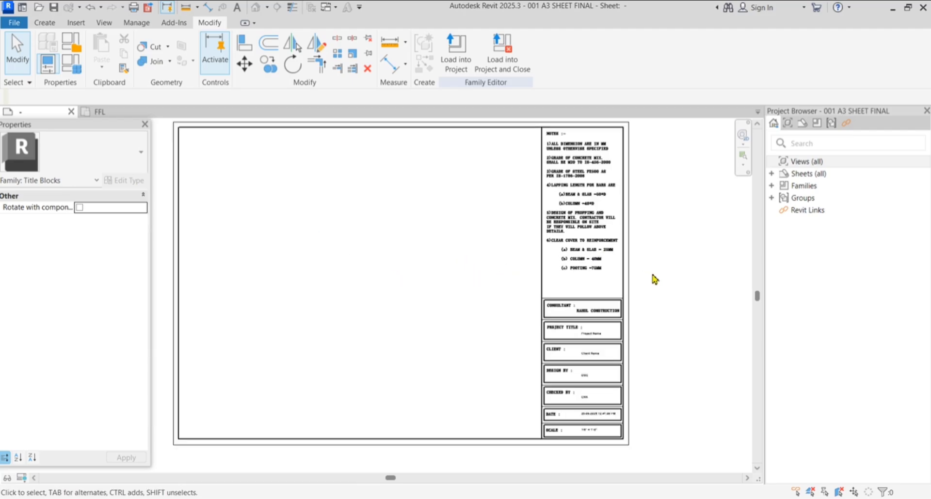
Save the title block family to the Desktop as a new 002 A3 SHEET file
key("ctrl+s")
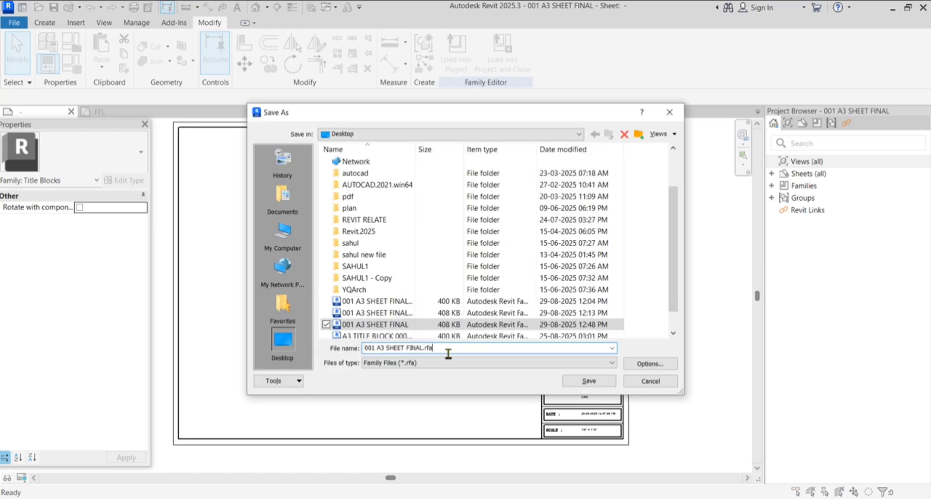
type("002")
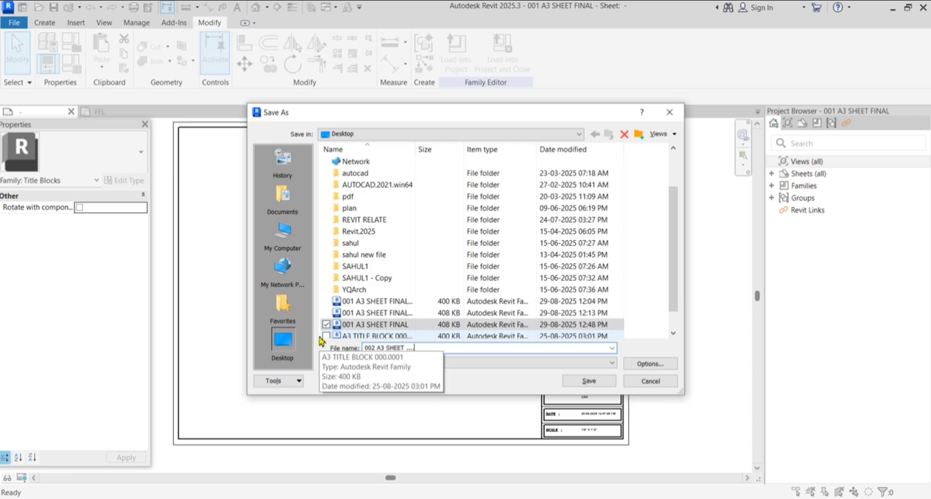
left_click(588, 381)
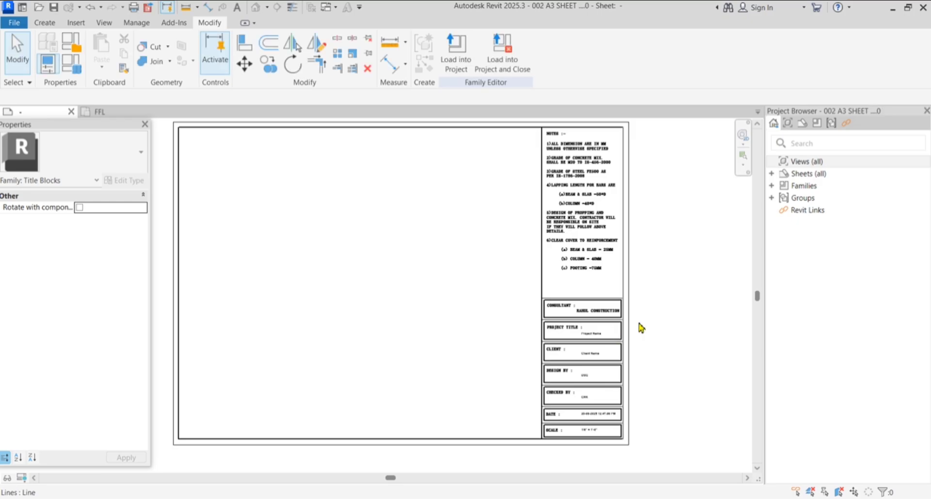
scroll(638, 325, "up", 1)
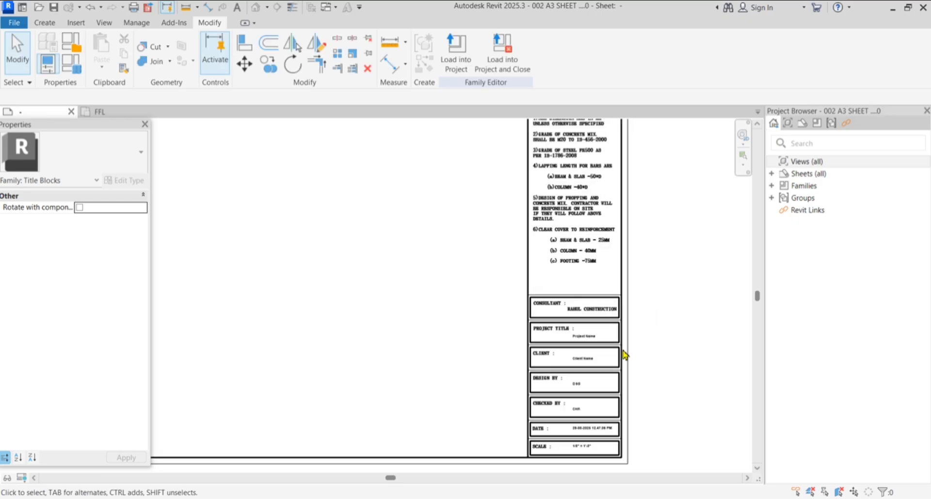
scroll(625, 356, "up", 1)
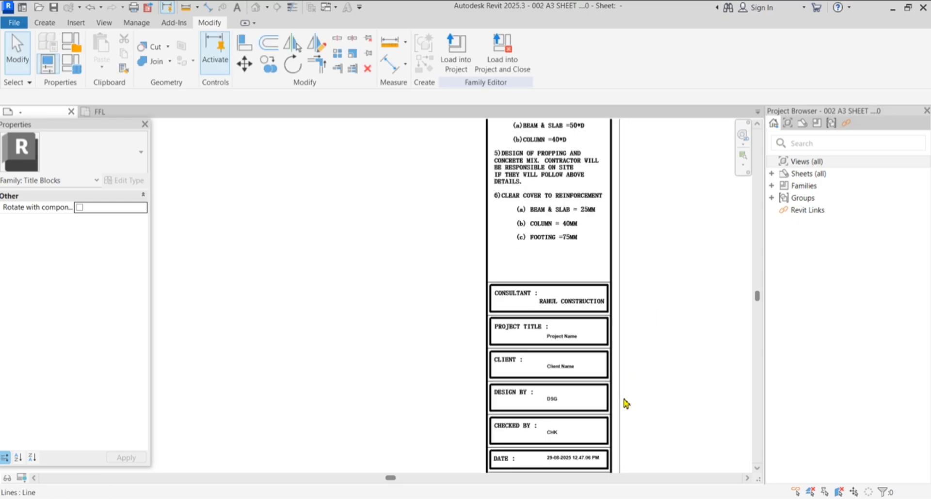
Load the 002 A3 SHEET title block into the ground floor project and create a new sheet with it
left_click(465, 60)
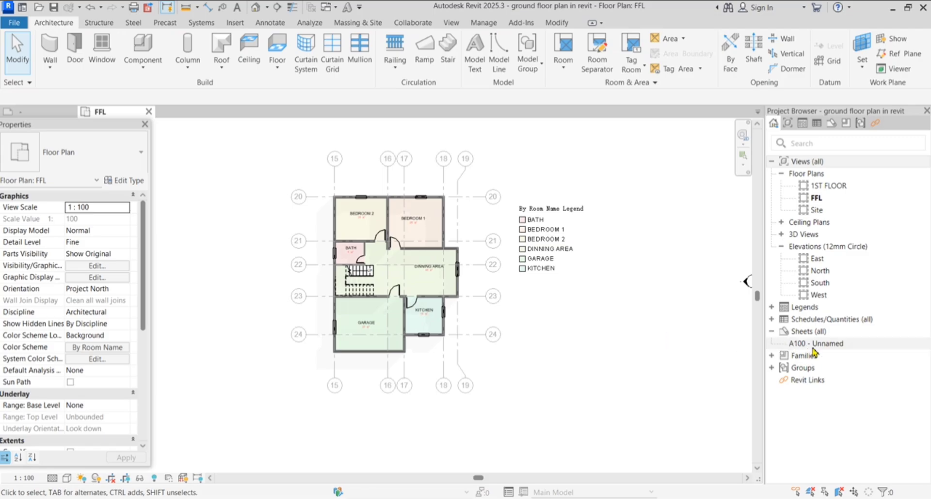
double_click(781, 334)
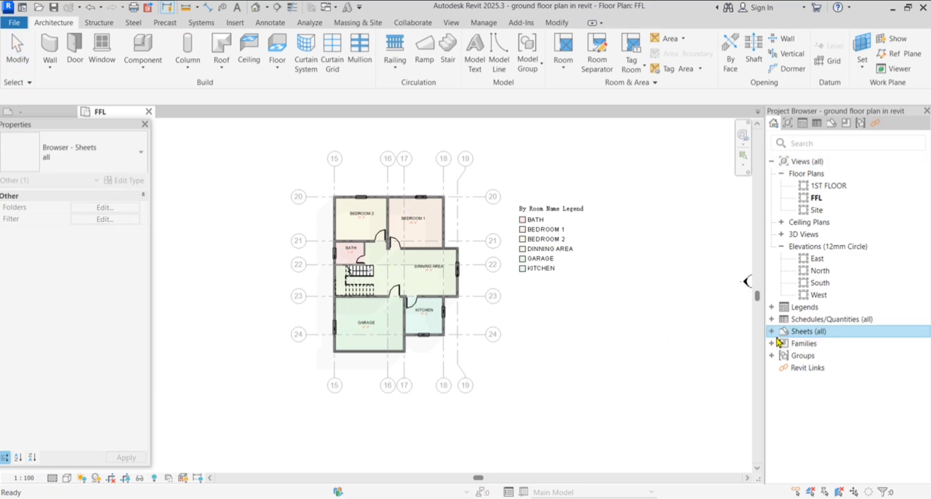
right_click(775, 335)
left_click(780, 343)
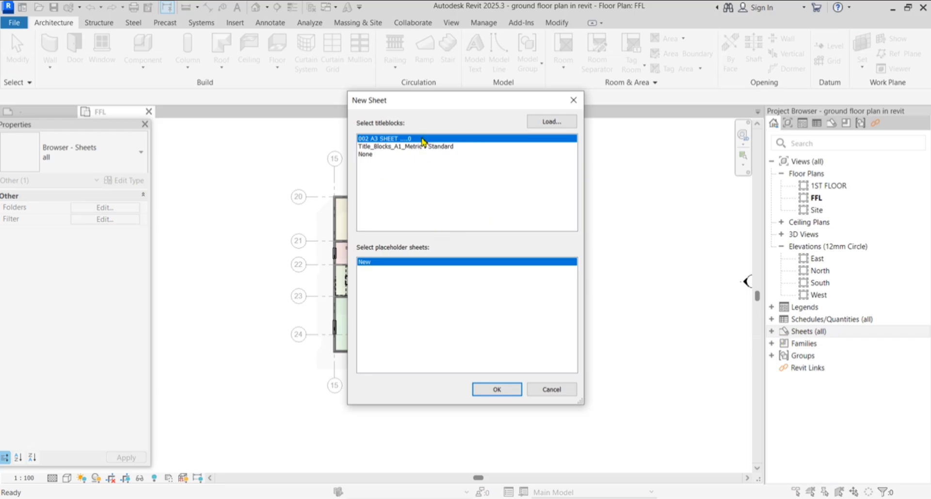
left_click(514, 390)
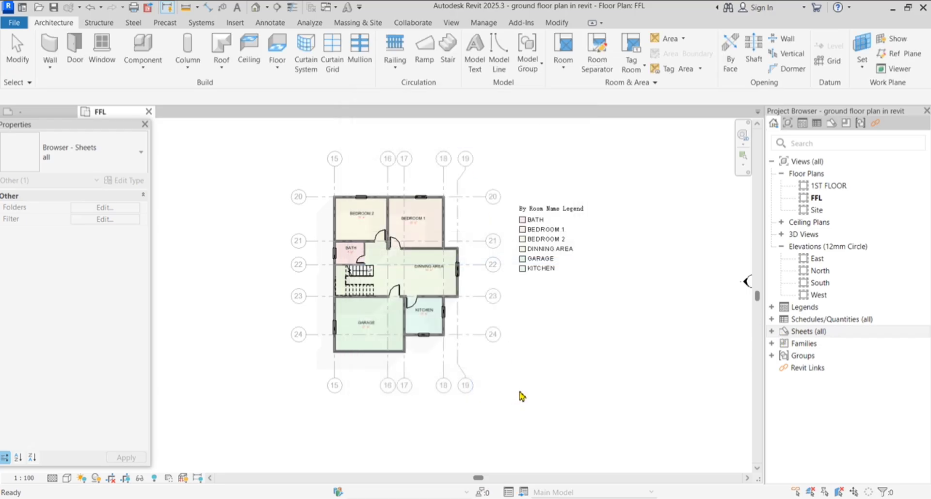
Zoom in on the Project Name, Owner, Designer and Checker fields of the 002 A3 title block
scroll(588, 368, "down", 3)
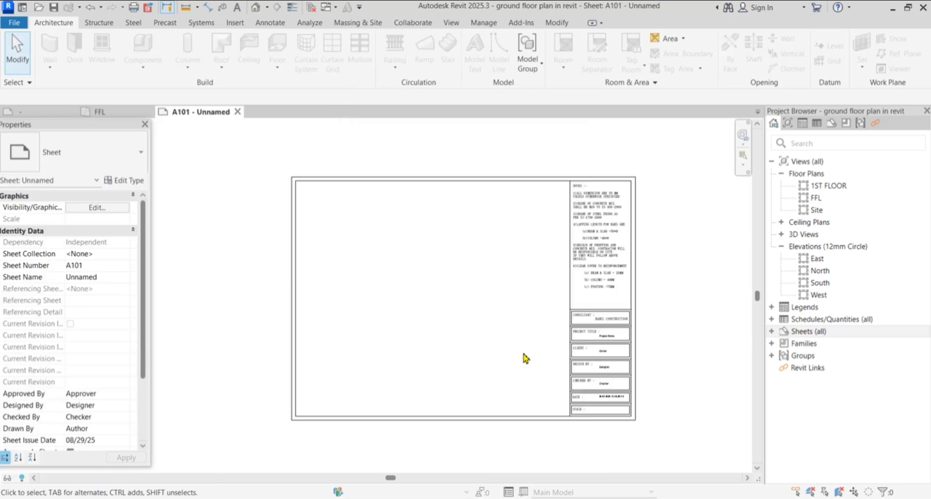
scroll(667, 395, "up", 1)
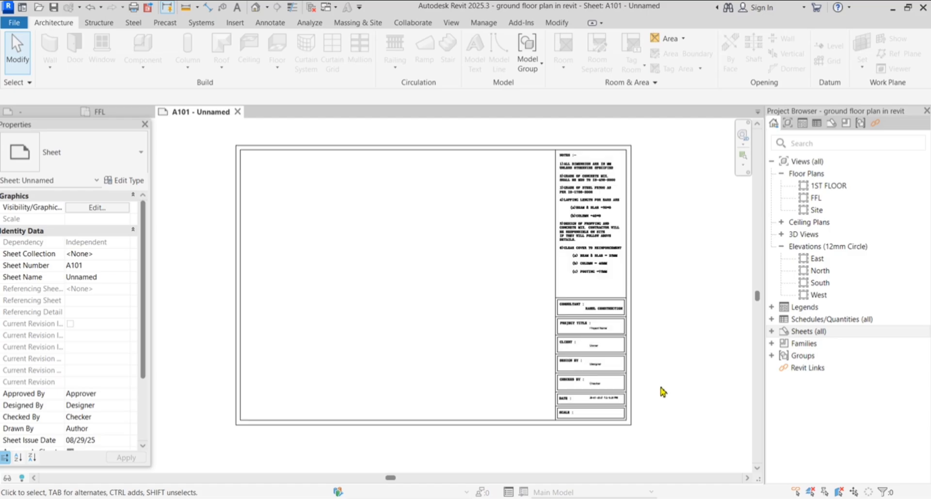
scroll(601, 368, "up", 3)
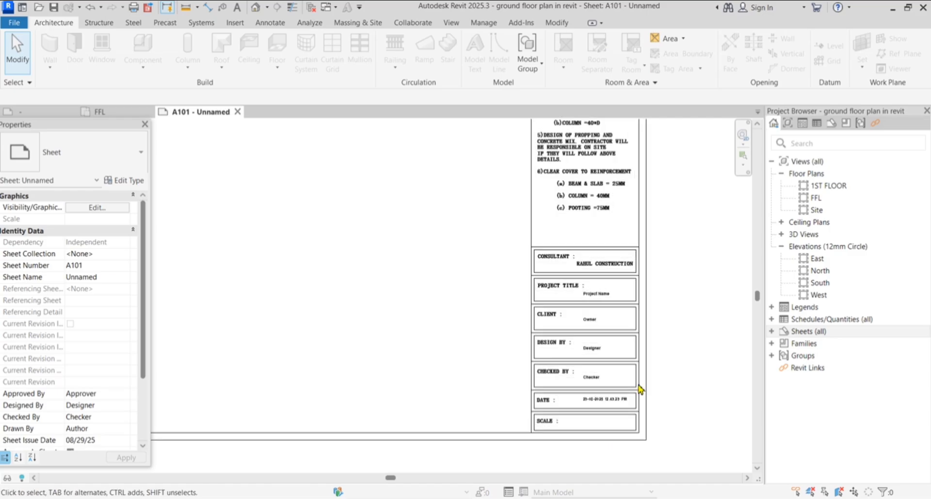
scroll(615, 305, "down", 4)
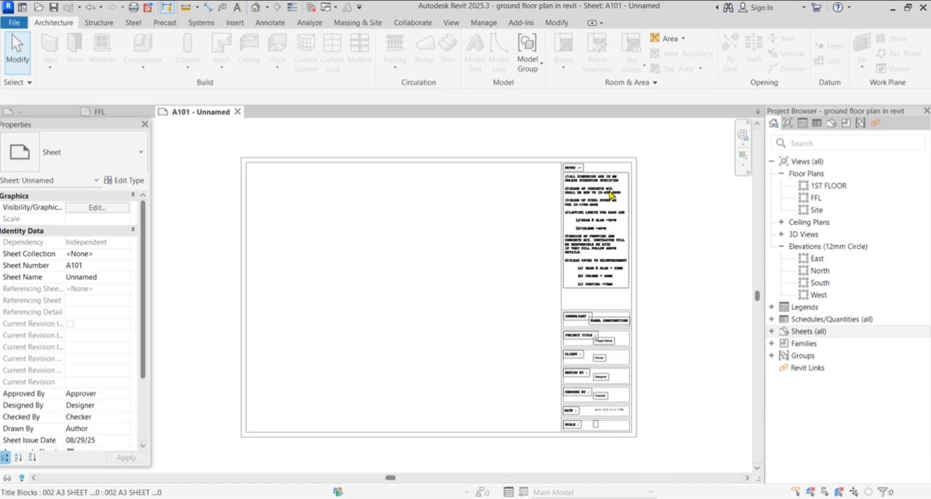
scroll(607, 198, "up", 2)
scroll(586, 226, "down", 2)
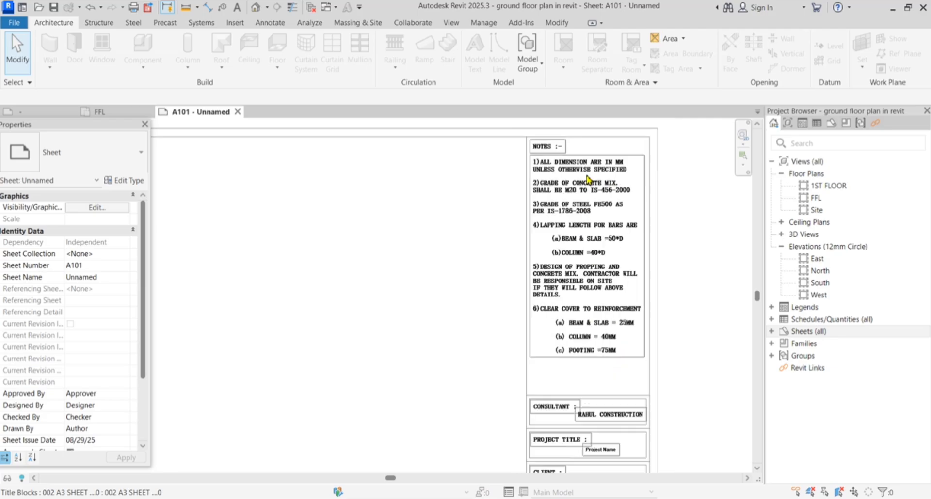
scroll(601, 403, "down", 1)
scroll(602, 407, "up", 4)
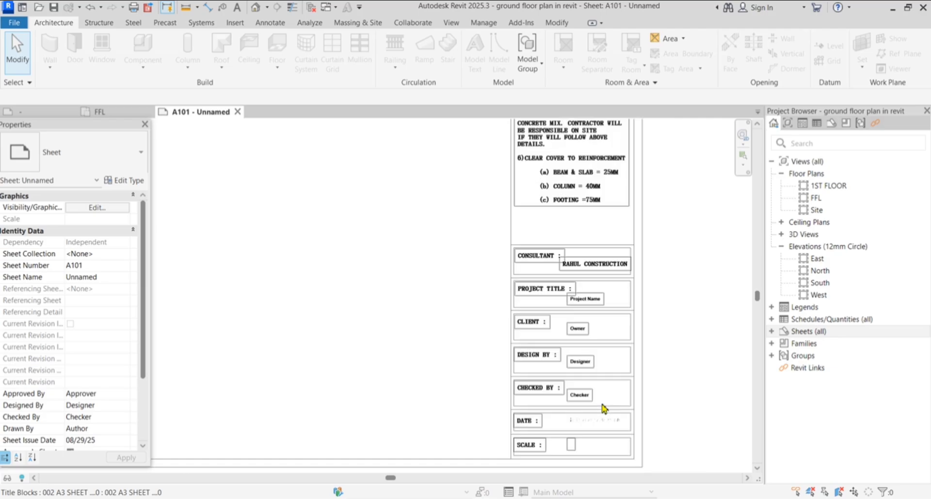
scroll(514, 270, "up", 1)
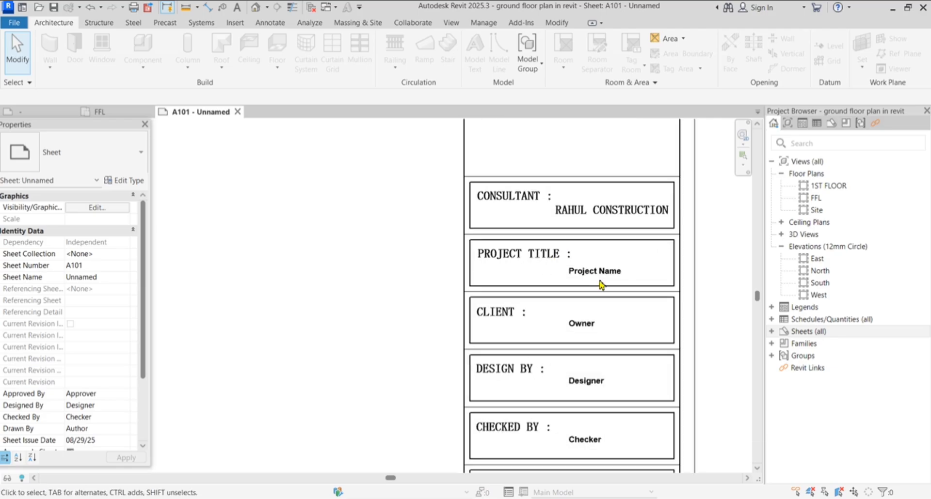
Set the title block's Project Name label to GROUND FLOOR
left_click(601, 273)
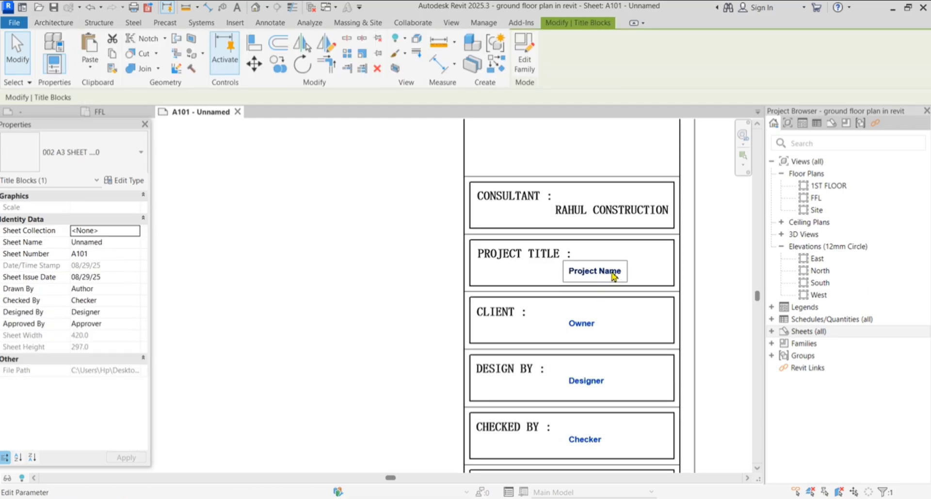
left_click(607, 273)
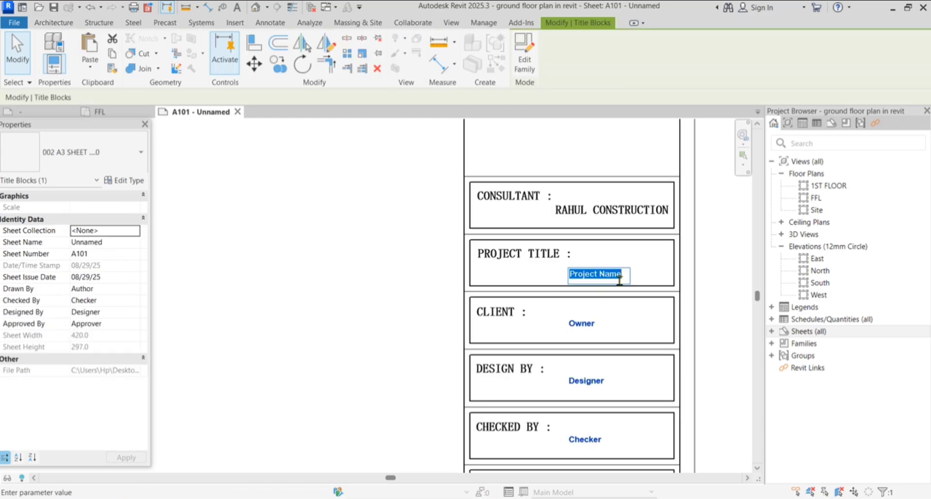
scroll(620, 298, "up", 1)
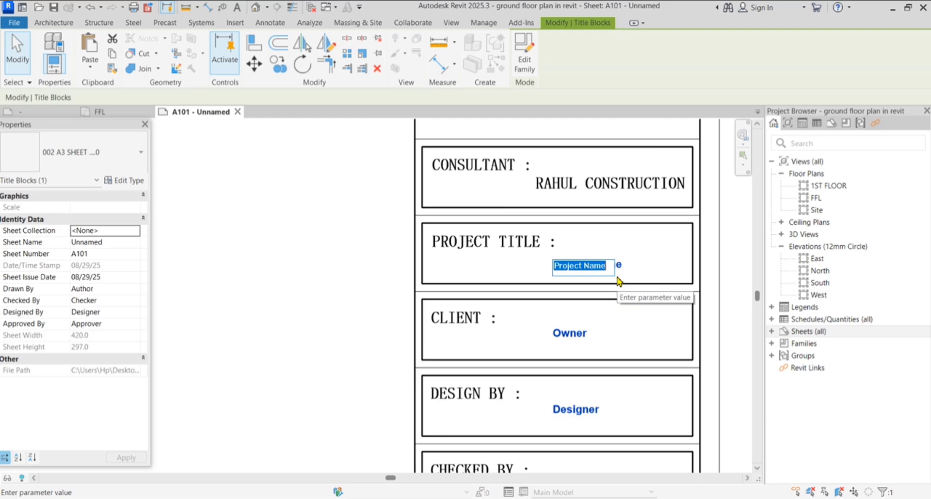
type("GROUND")
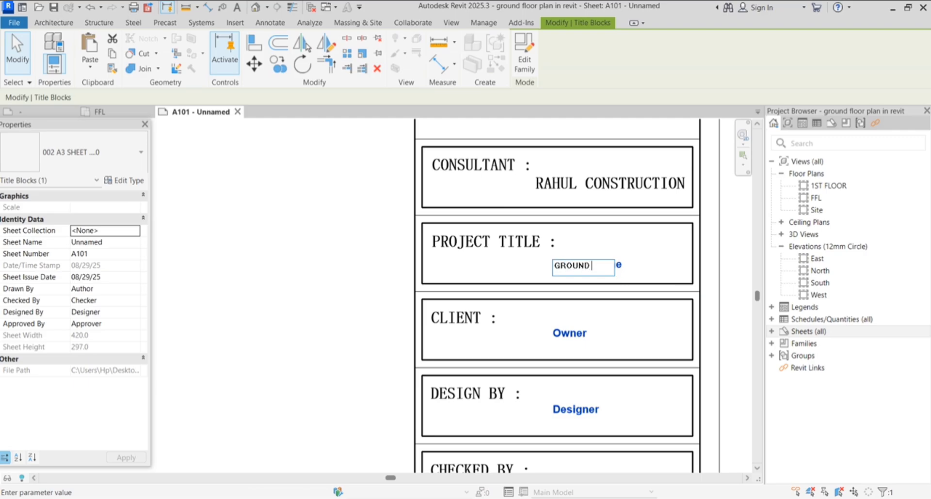
left_click(736, 280)
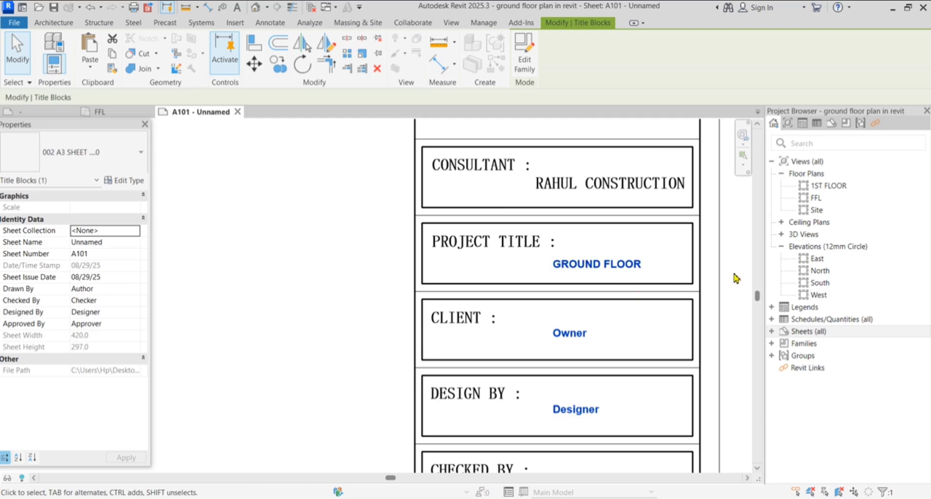
Replace the Owner and Designer placeholders with the client's and designer's names
scroll(558, 240, "down", 2)
left_click(570, 295)
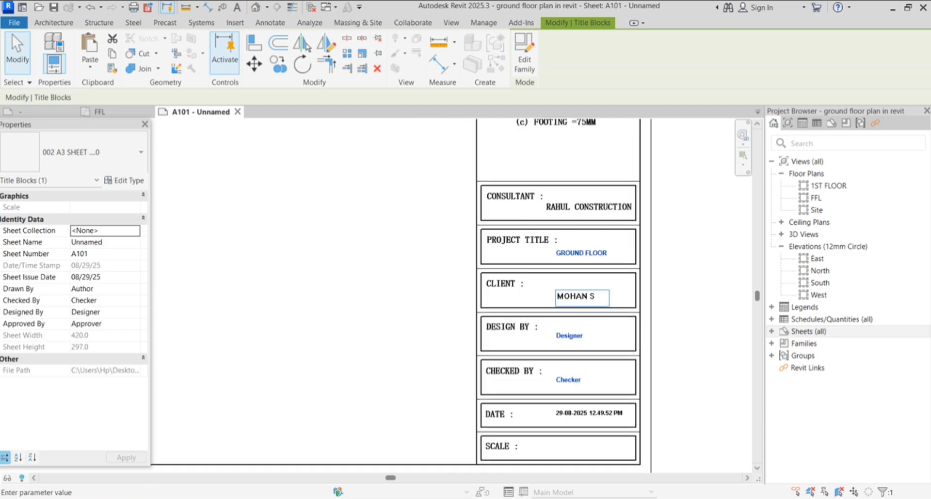
left_click(685, 297)
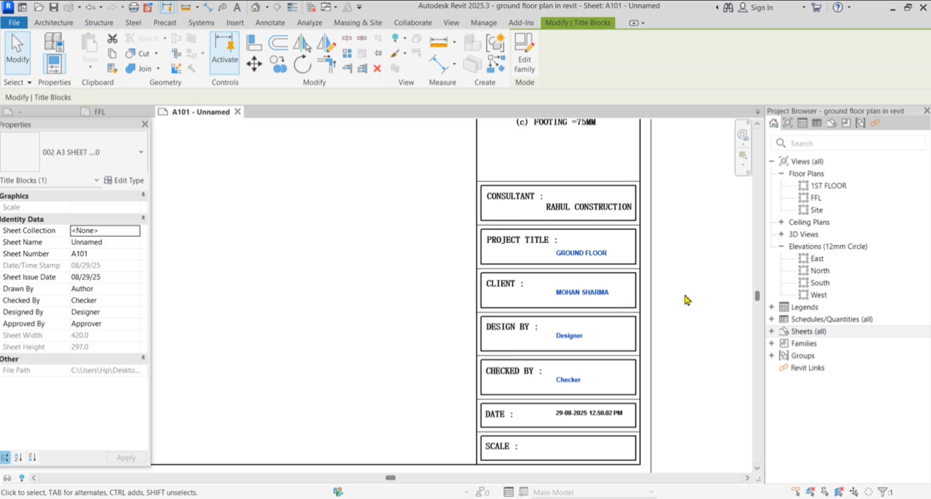
scroll(648, 339, "up", 2)
left_click(535, 334)
left_click(565, 338)
left_click_drag(566, 338, 463, 330)
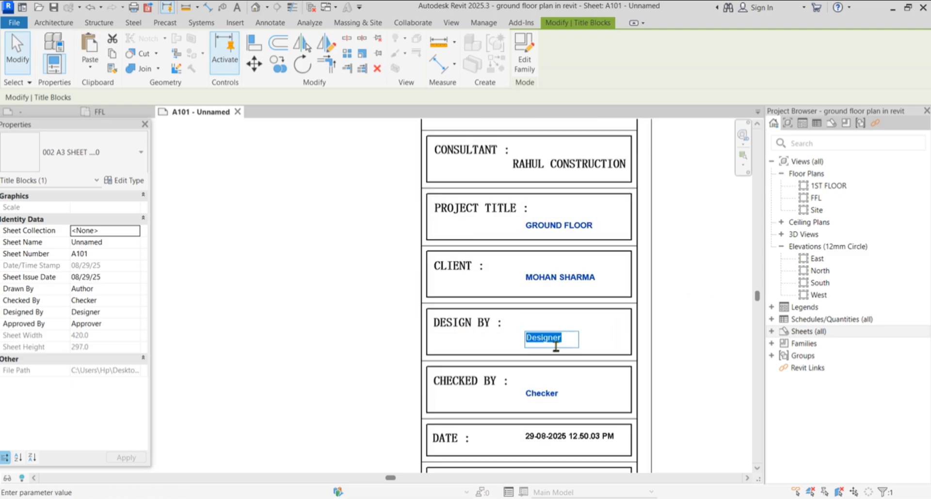
type("ER")
left_click(696, 330)
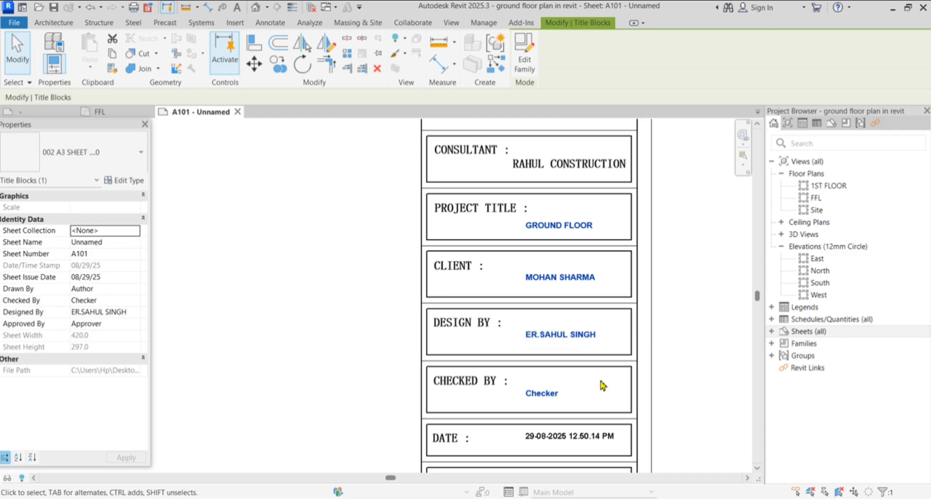
Enter the checker's name in the Checker label and deselect the title block
double_click(547, 396)
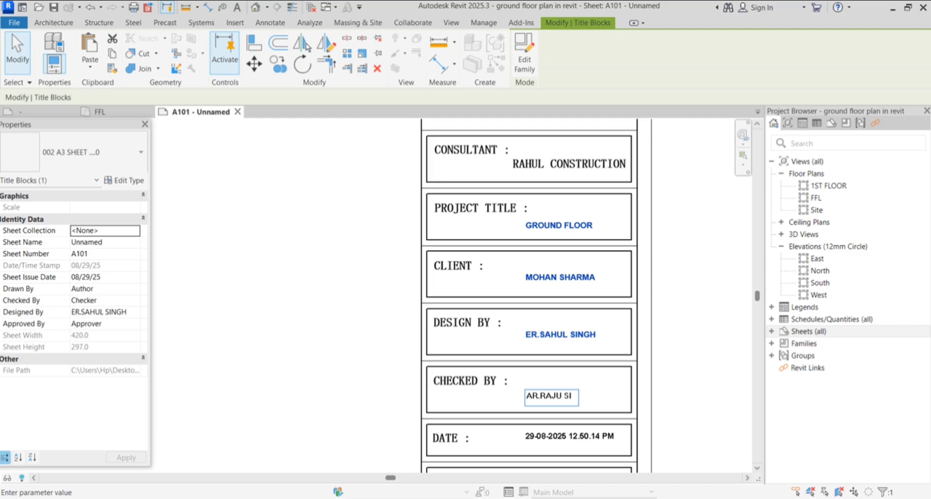
left_click(698, 334)
scroll(580, 234, "down", 3)
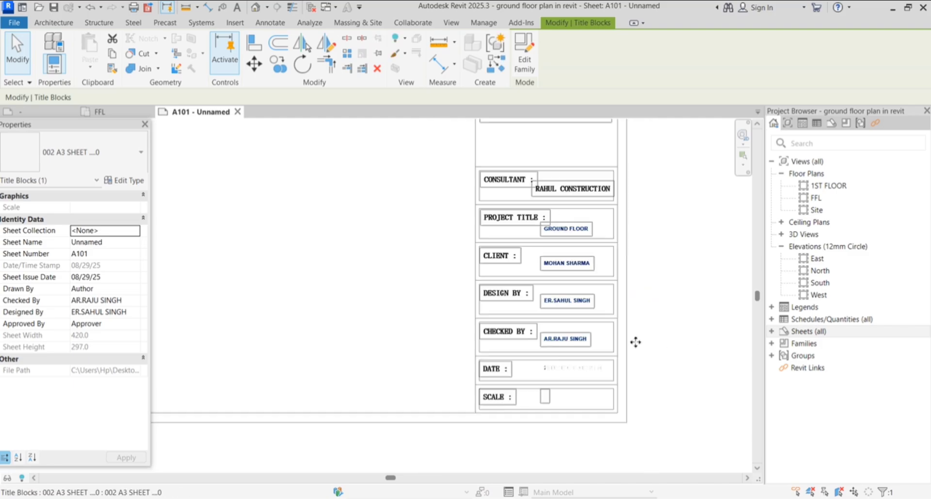
scroll(592, 406, "up", 2)
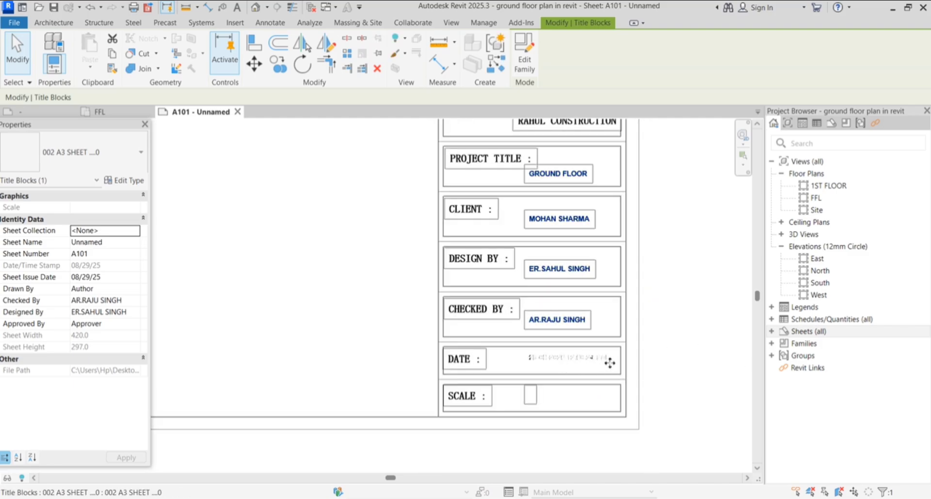
scroll(610, 363, "up", 2)
left_click(690, 362)
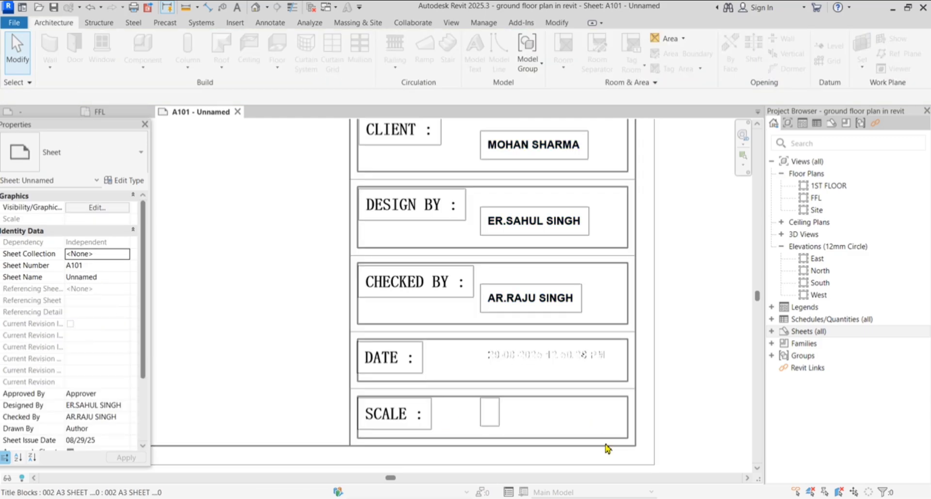
scroll(606, 448, "down", 4)
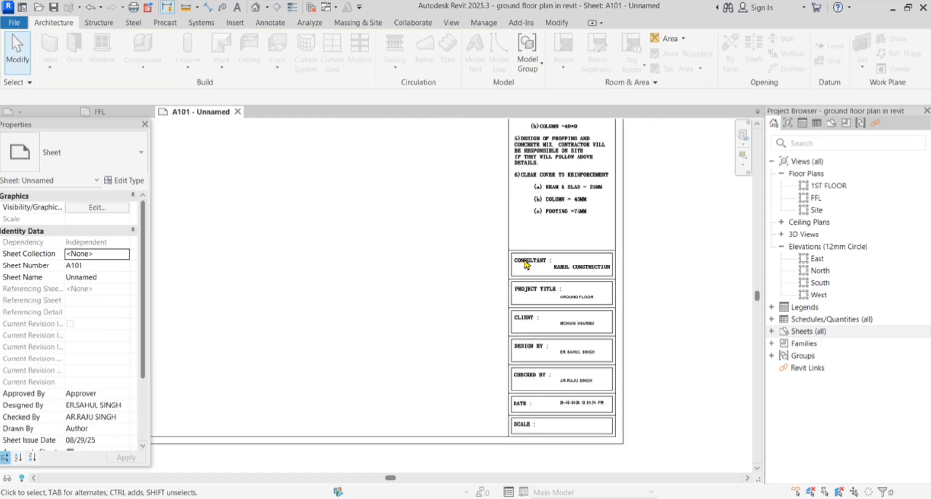
scroll(526, 265, "up", 3)
left_click(628, 275)
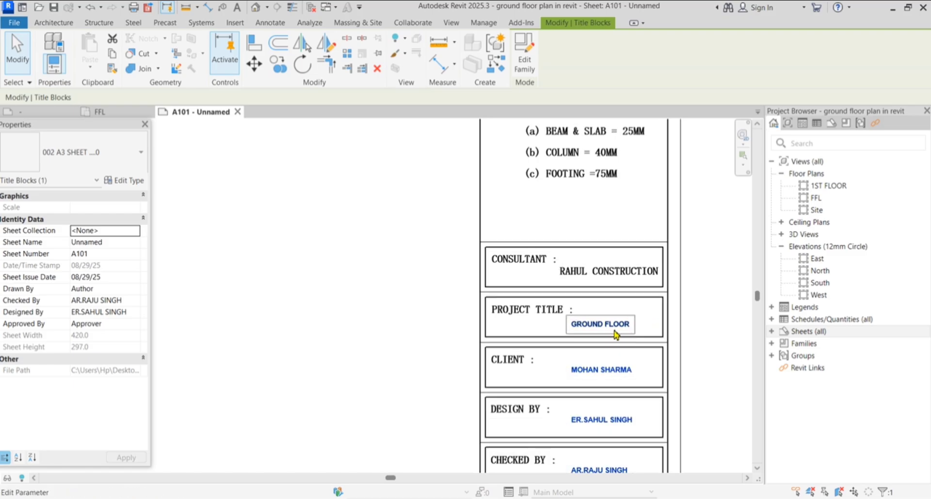
left_click(127, 181)
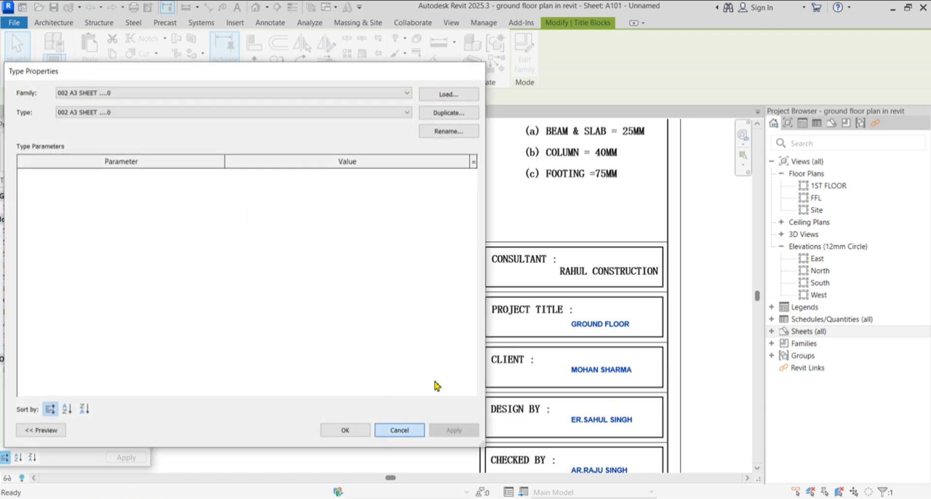
left_click(399, 431)
scroll(583, 324, "down", 2)
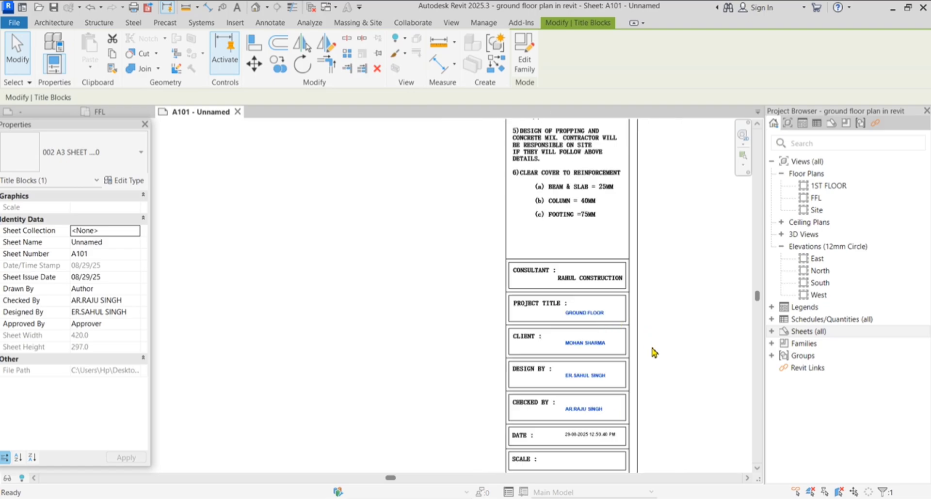
left_click(676, 350)
scroll(665, 384, "up", 1)
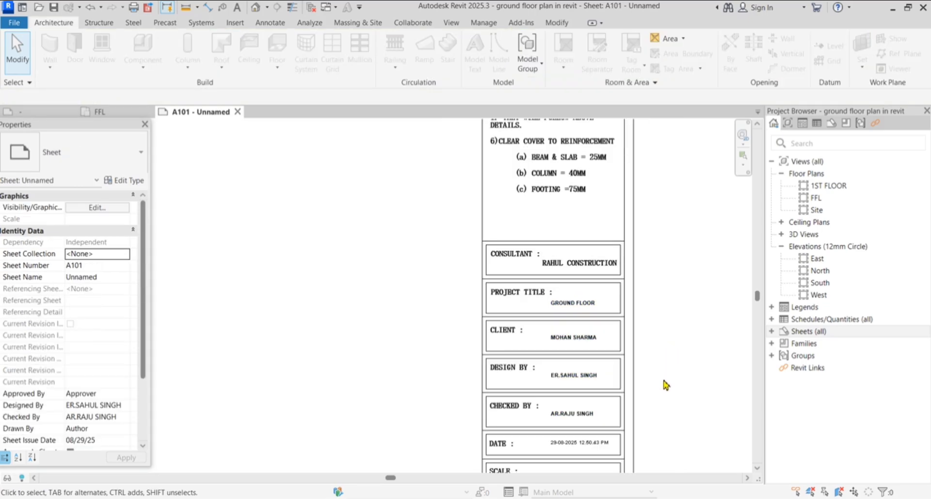
scroll(588, 309, "up", 3)
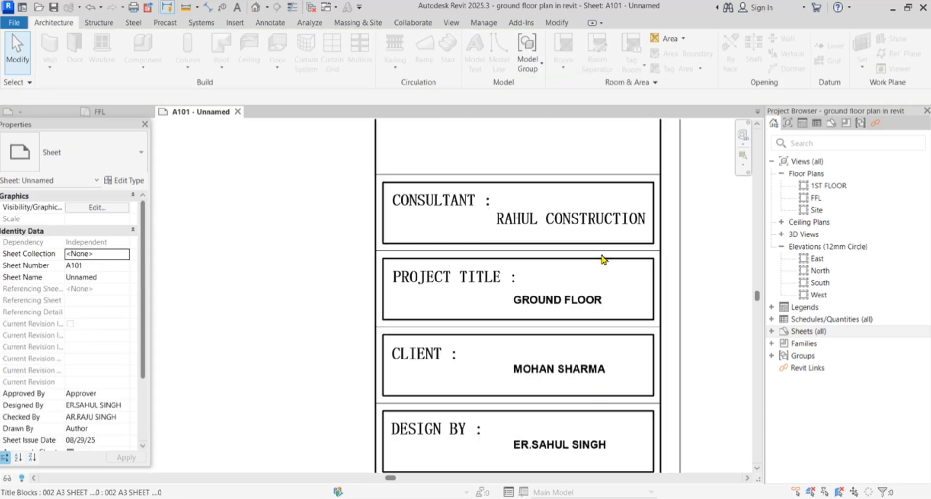
Set the Project Name label type's text size to 2.6 mm
left_click(596, 314)
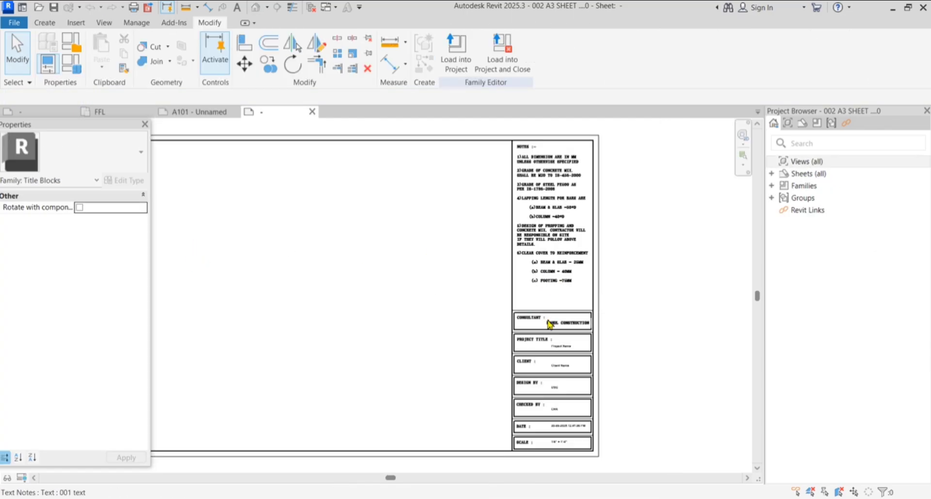
scroll(580, 345, "up", 3)
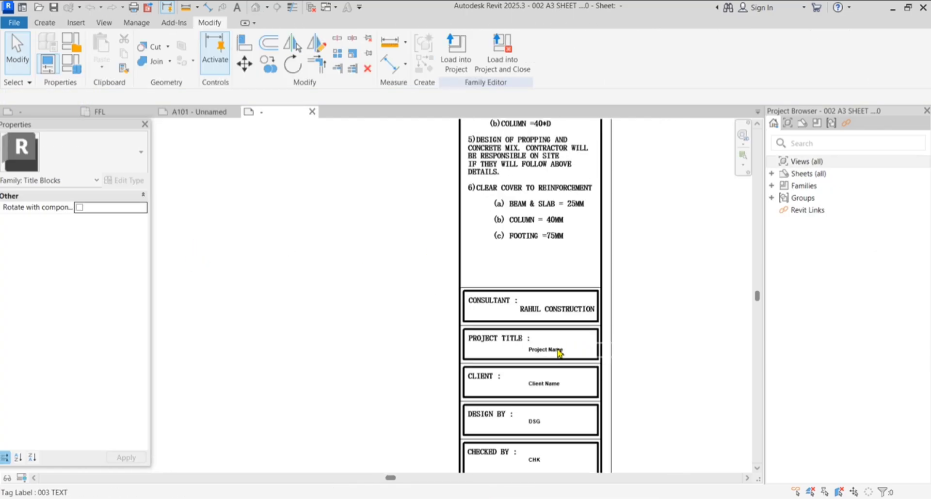
left_click(570, 354)
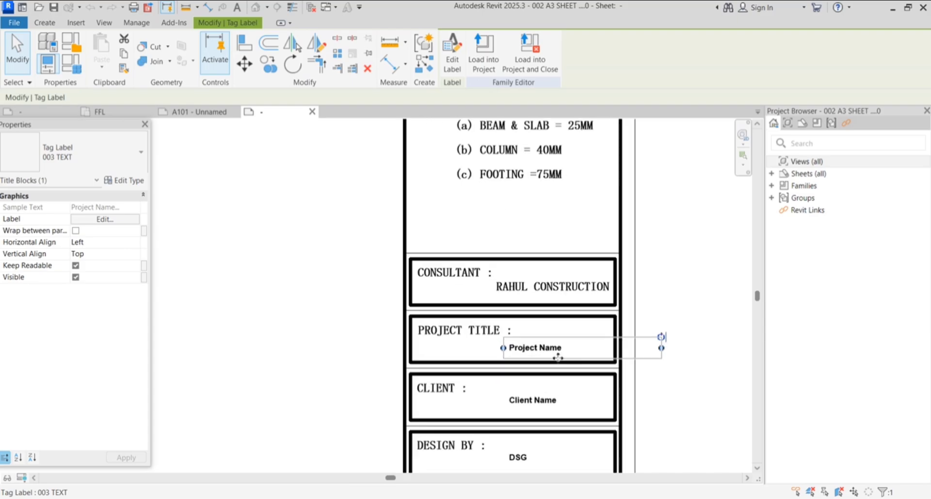
left_click(127, 181)
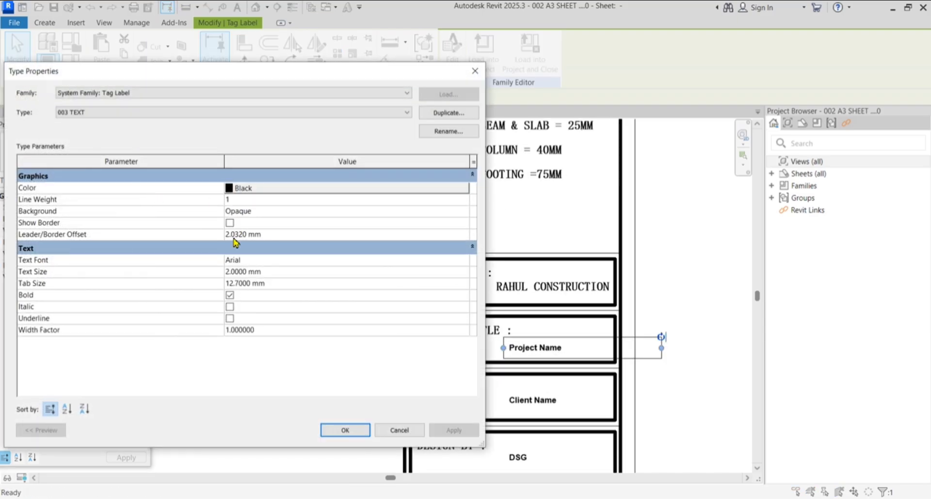
left_click(276, 272)
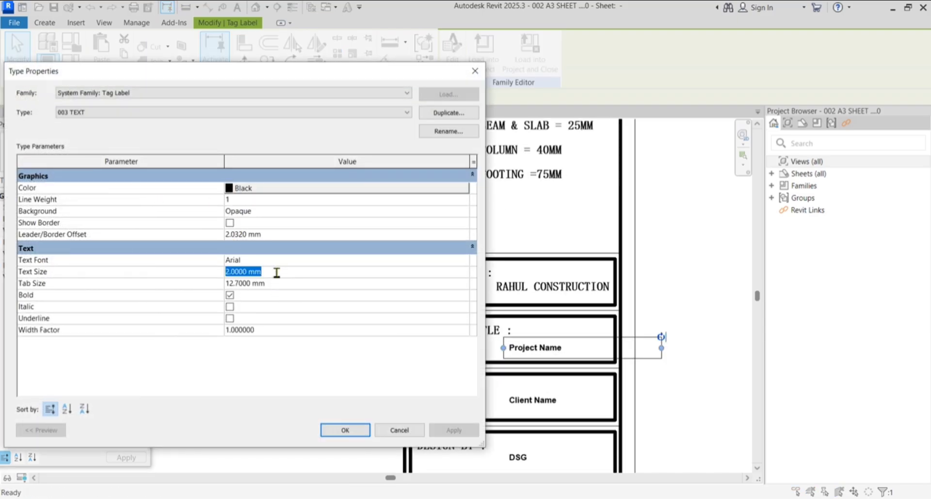
type("2")
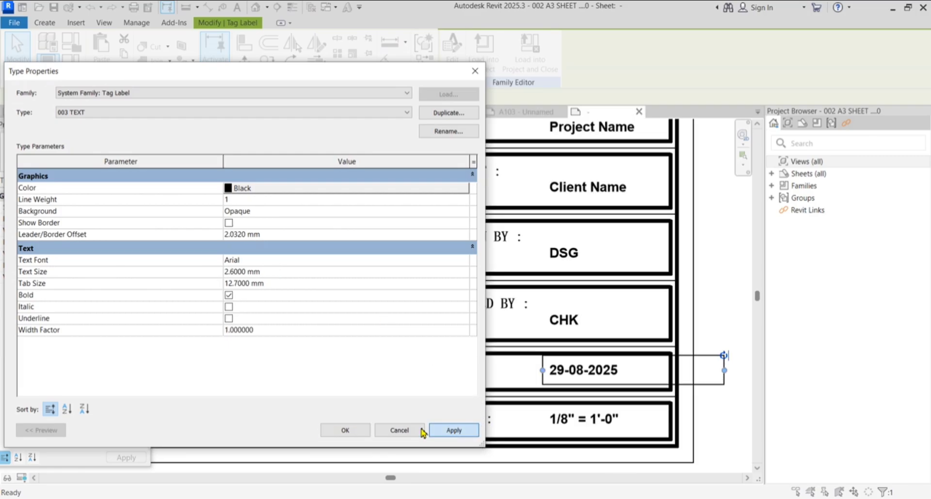
left_click(453, 431)
left_click(345, 430)
Set the consultant name text note's 001 type to 2.6 mm text size
scroll(662, 341, "down", 4)
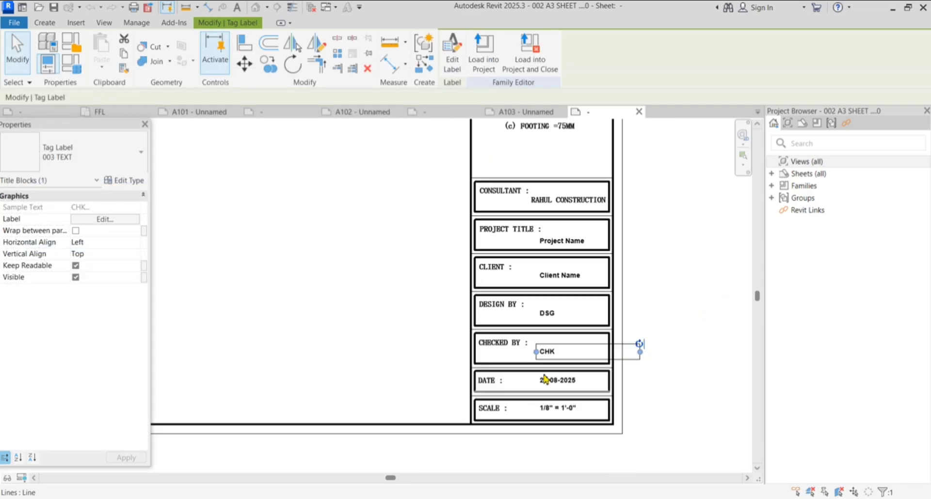
left_click(565, 200)
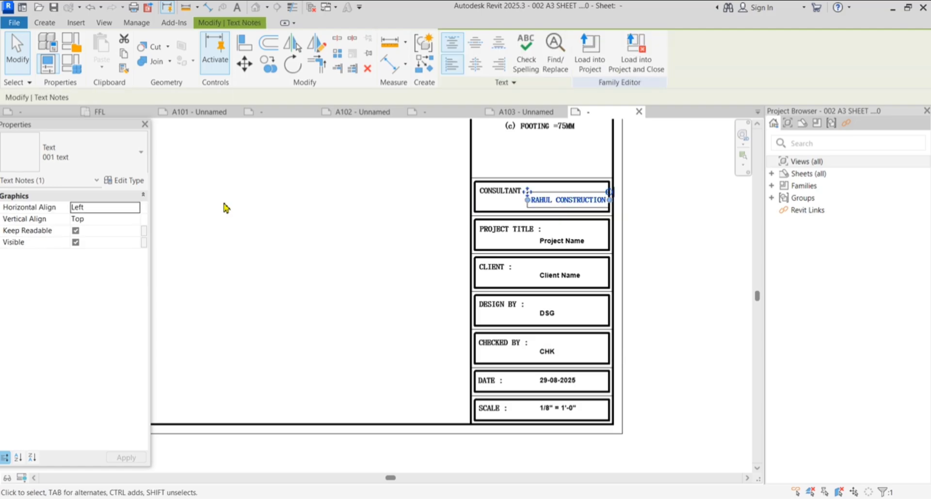
left_click(130, 180)
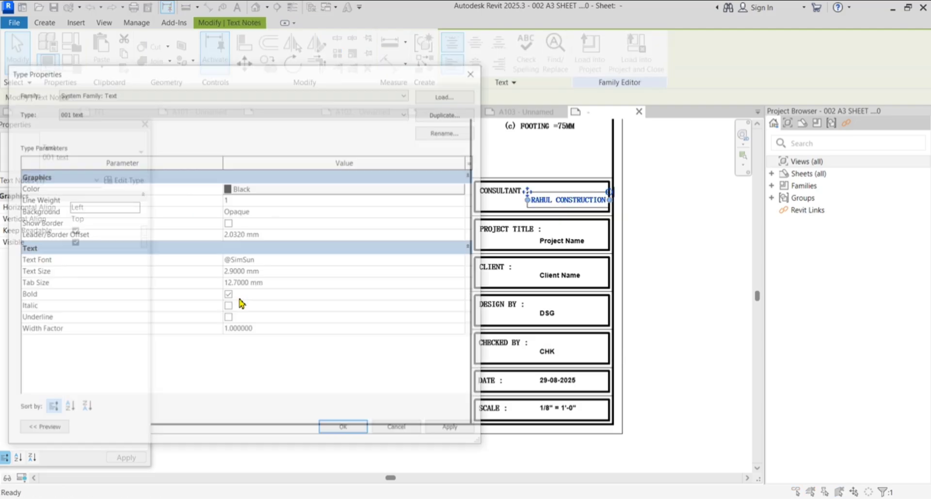
left_click(275, 272)
type("2")
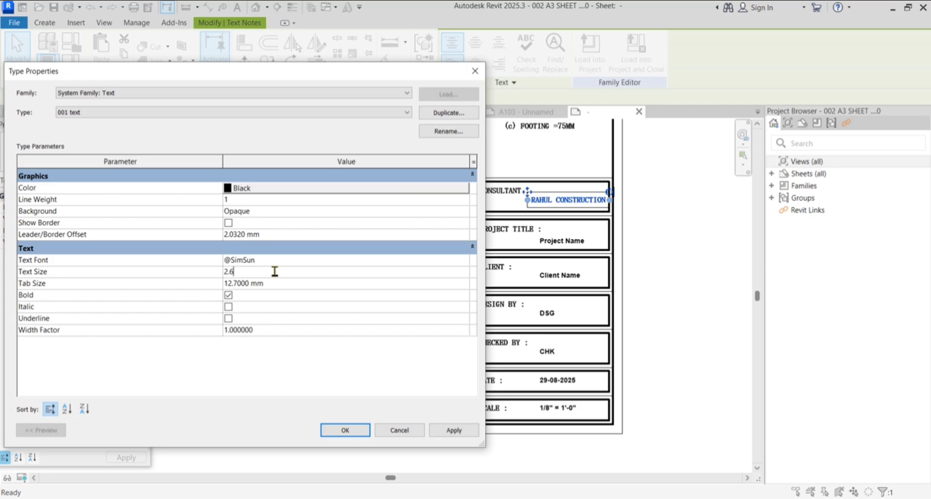
type(".6")
left_click(453, 430)
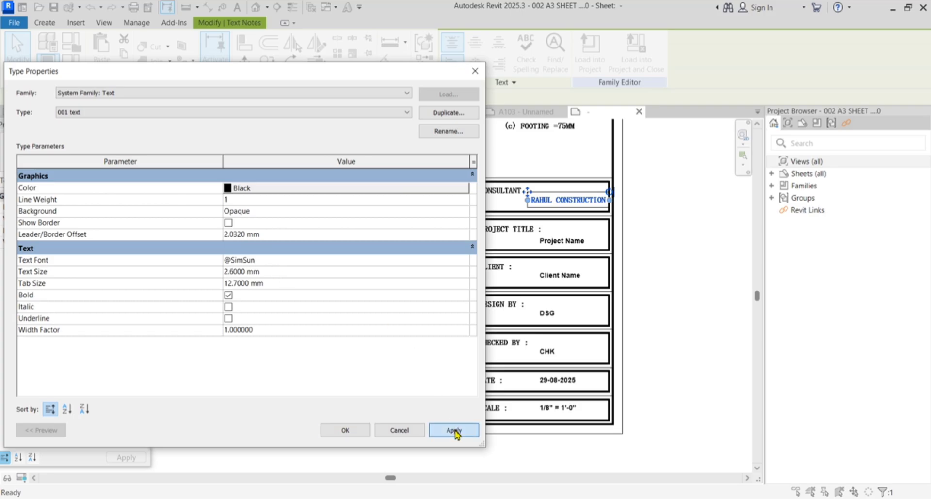
left_click(345, 430)
left_click(703, 339)
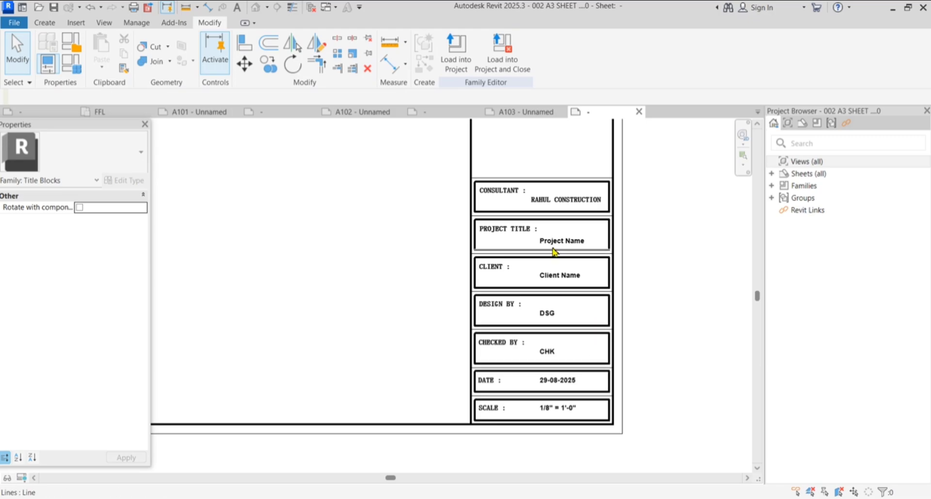
Move the Project Name label slightly left within the PROJECT TITLE box
scroll(567, 242, "up", 2)
left_click(569, 243)
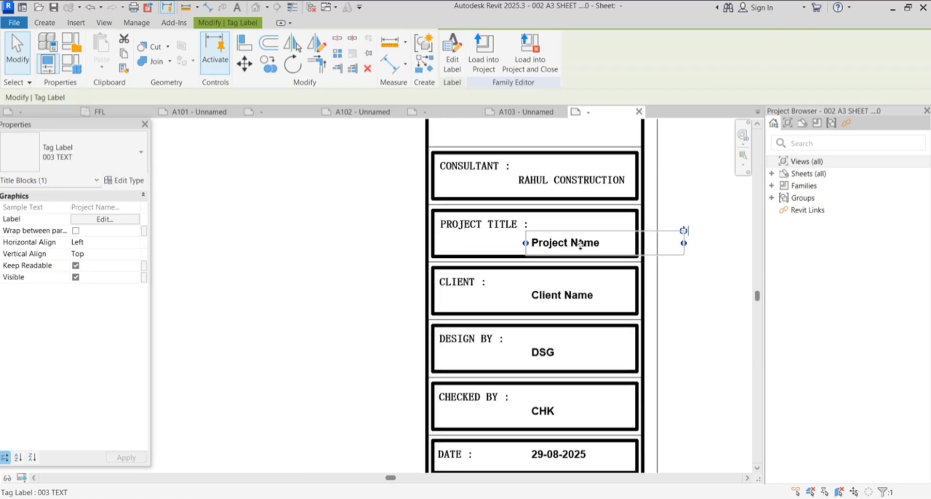
left_click(244, 64)
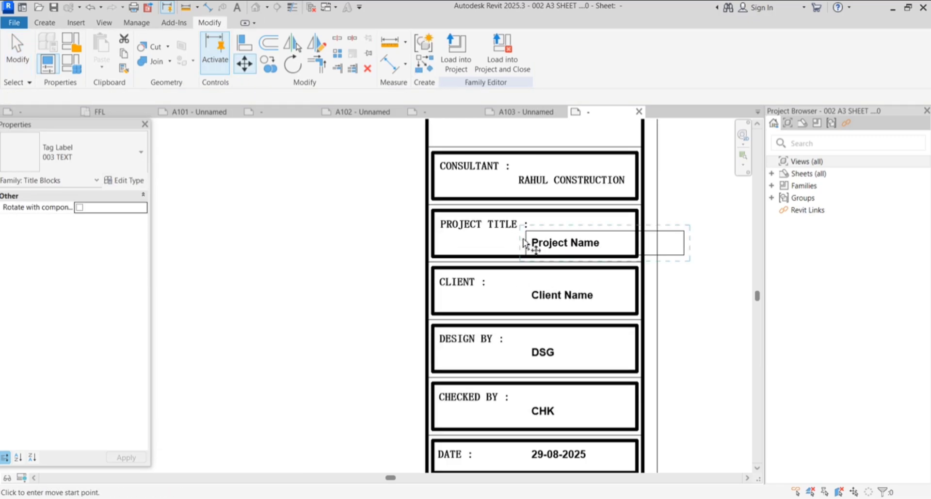
scroll(529, 243, "up", 2)
left_click(527, 243)
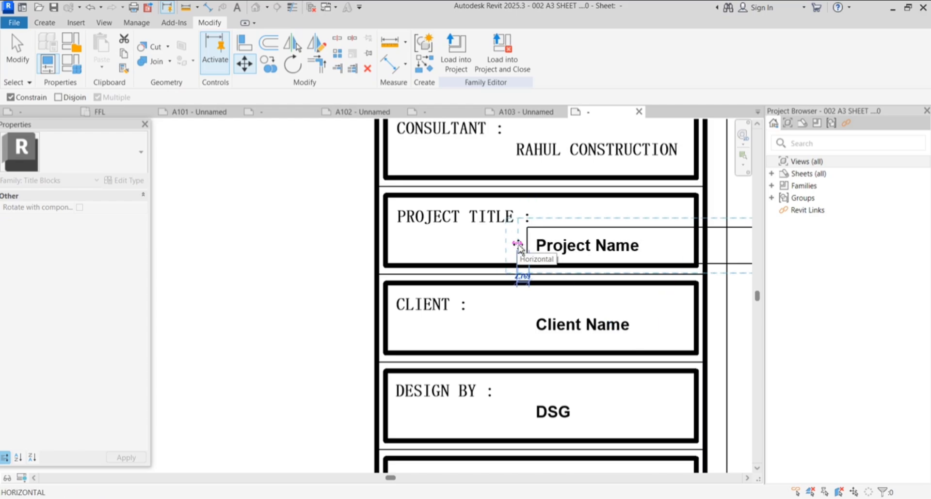
left_click(519, 245)
scroll(519, 221, "down", 1)
scroll(518, 221, "down", 1)
left_click(671, 269)
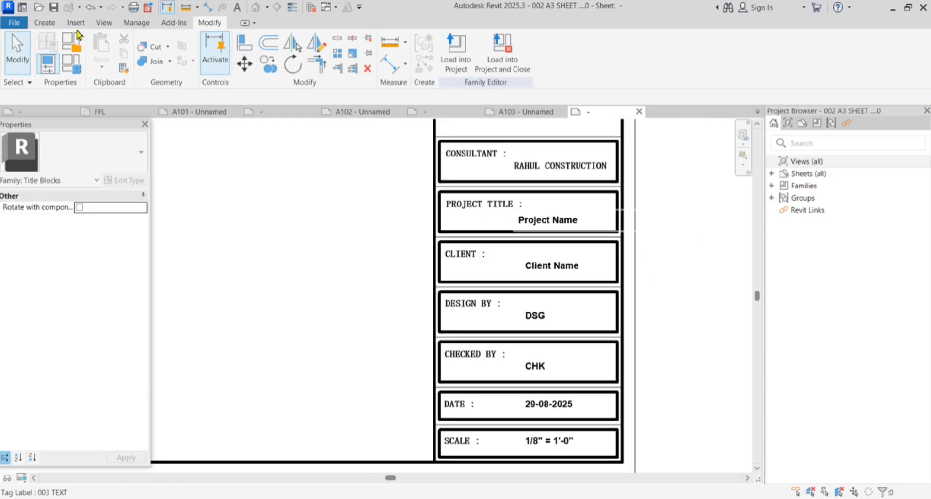
left_click(50, 27)
Draw a vertical divider line from beside Project Name down to the SCALE row
left_click(98, 52)
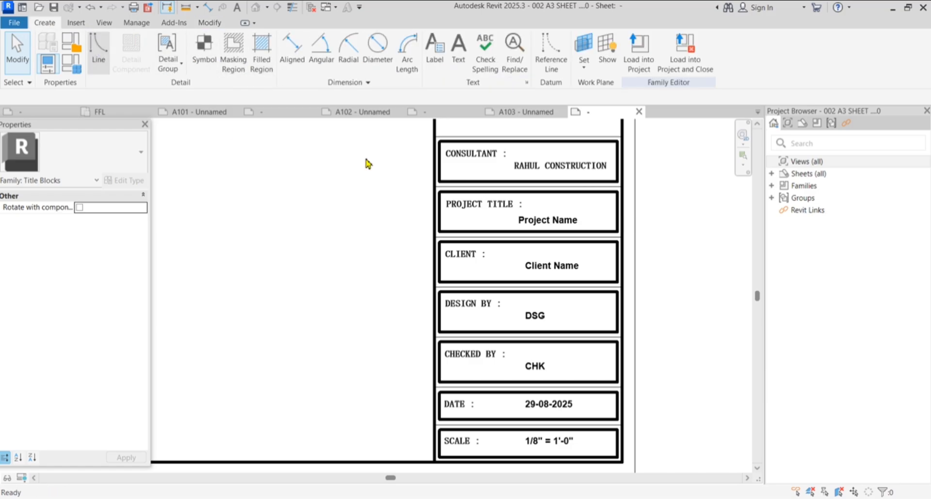
scroll(504, 242, "up", 1)
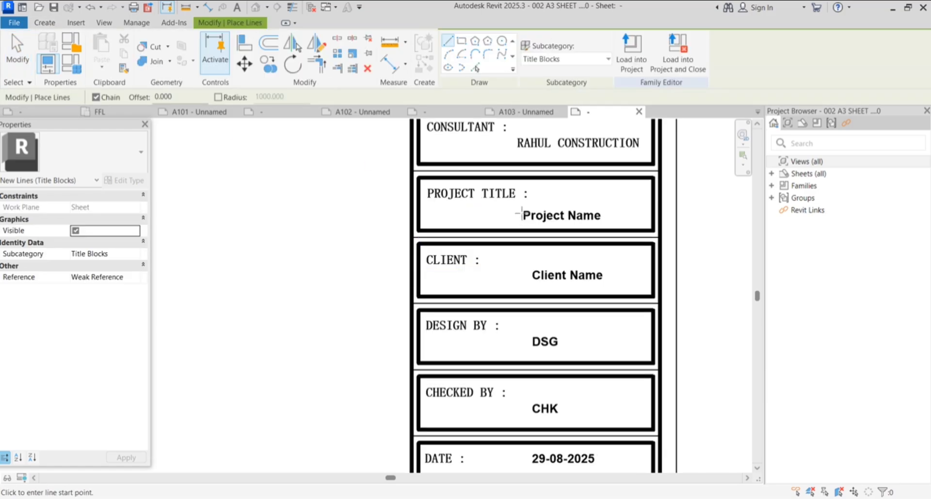
left_click(520, 168)
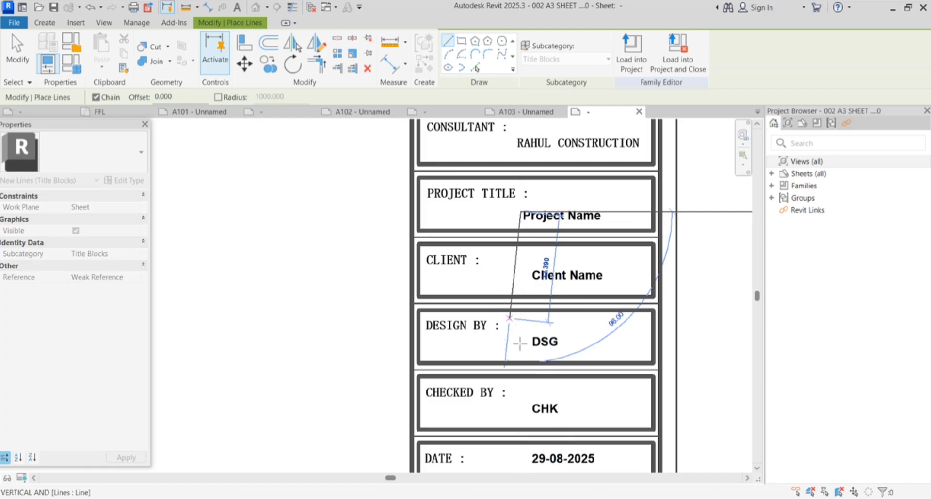
scroll(524, 385, "down", 3)
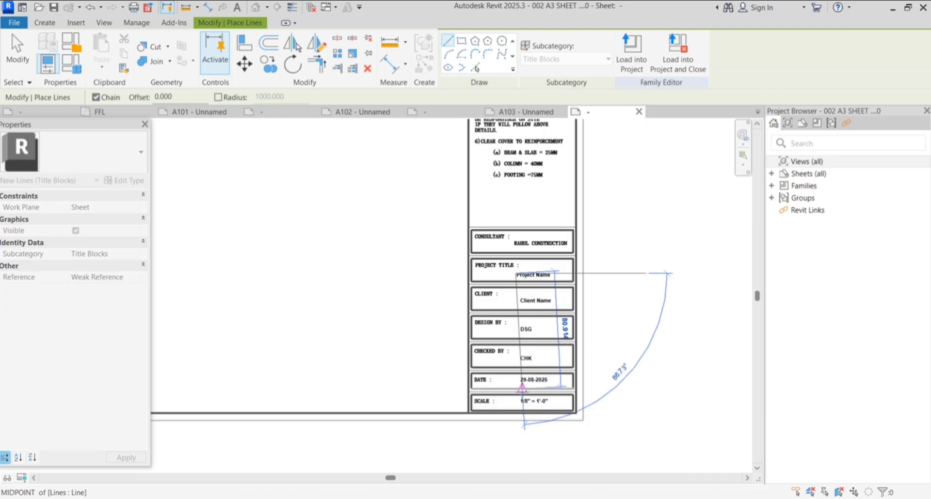
scroll(515, 387, "up", 3)
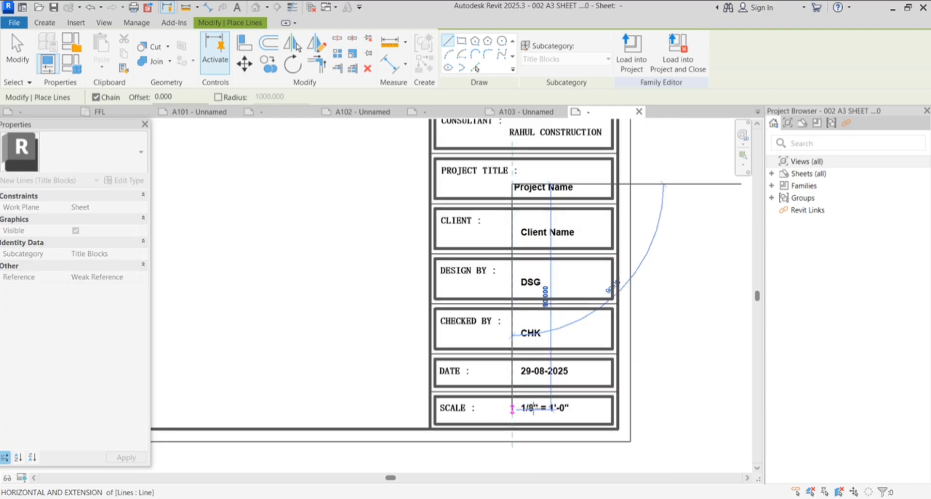
left_click(513, 408)
key("Escape")
key("Escape")
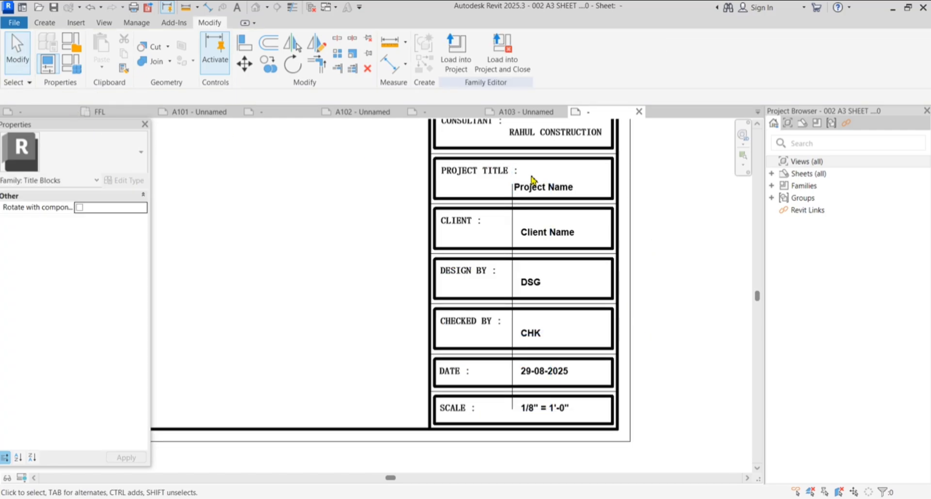
Move the Project Name label to sit against the divider line
scroll(545, 199, "up", 3)
left_click(544, 202)
scroll(504, 208, "up", 3)
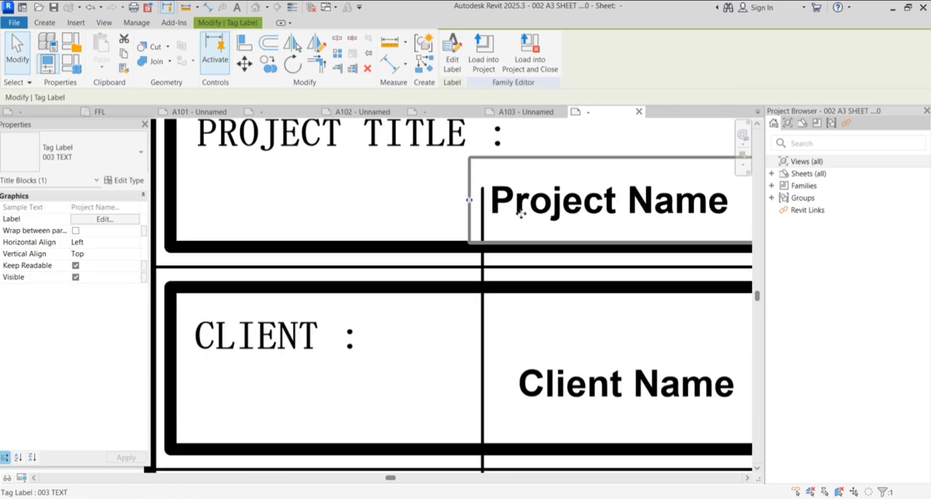
scroll(301, 162, "down", 3)
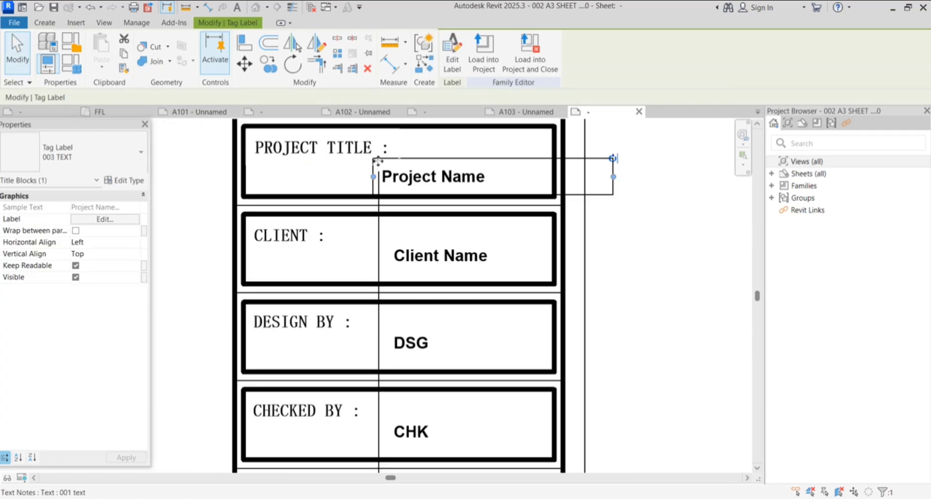
left_click(245, 68)
scroll(388, 189, "up", 3)
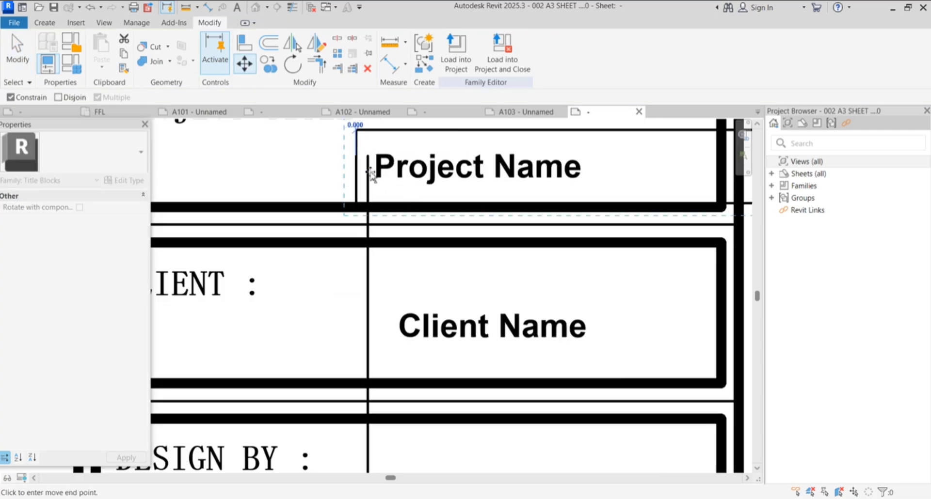
left_click(368, 170)
left_click(369, 170)
scroll(388, 169, "down", 3)
scroll(406, 167, "down", 1)
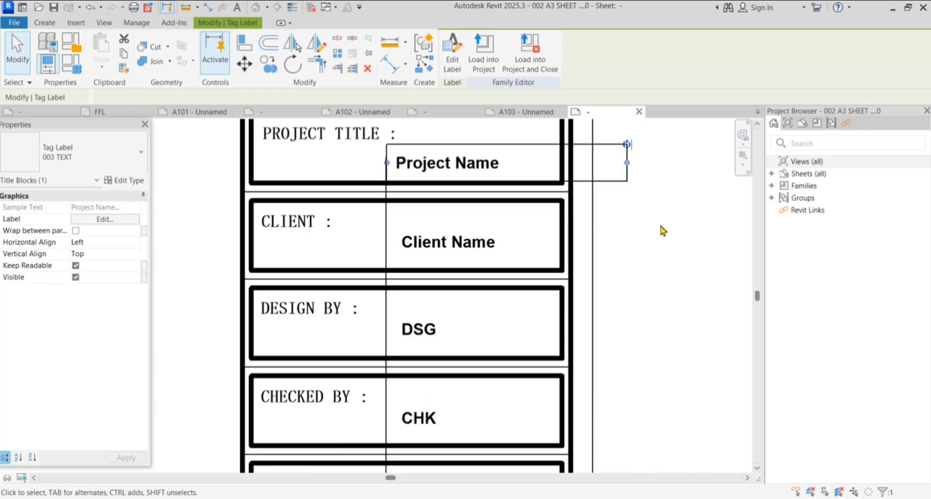
left_click(660, 229)
Move the Client Name label to snap against the divider line
left_click(501, 243)
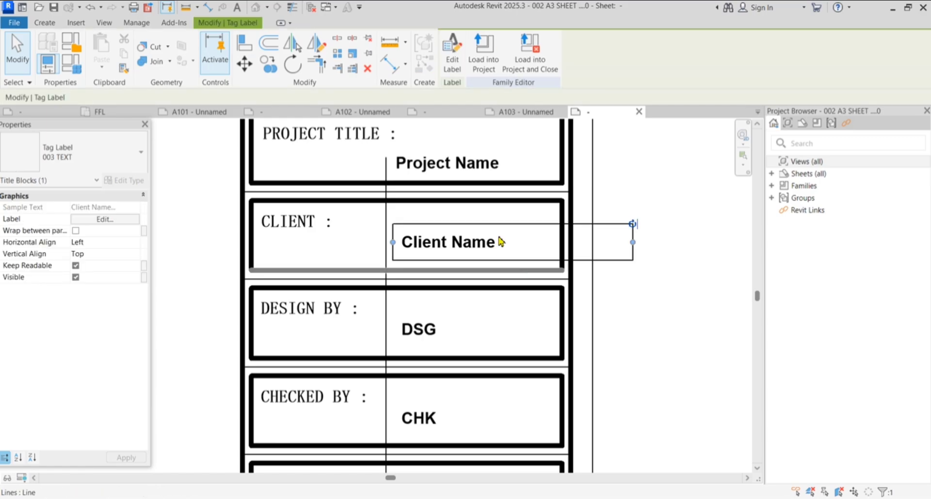
left_click(244, 64)
scroll(387, 244, "up", 3)
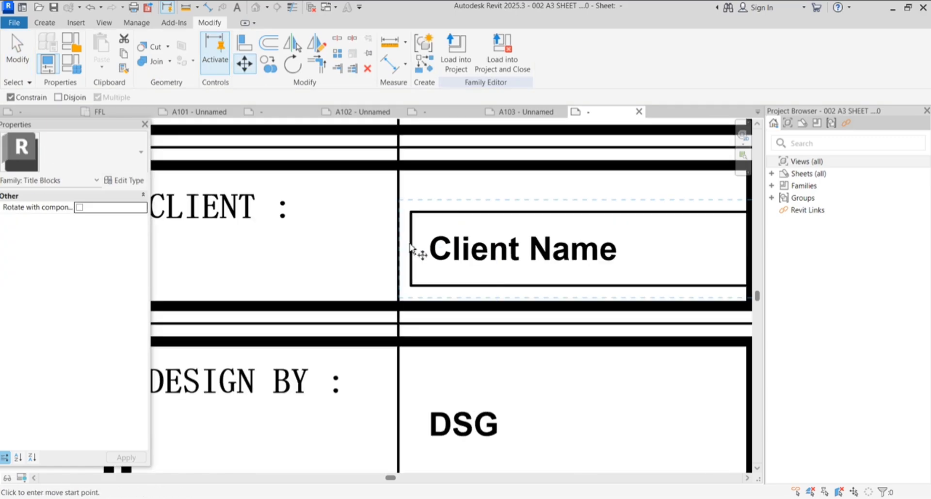
scroll(423, 210, "down", 5)
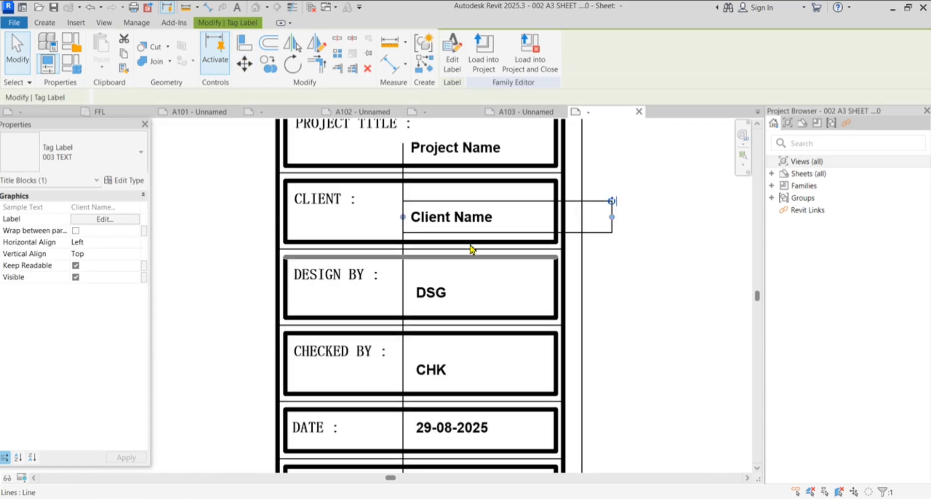
key("m")
key("v")
scroll(442, 257, "up", 4)
left_click(367, 214)
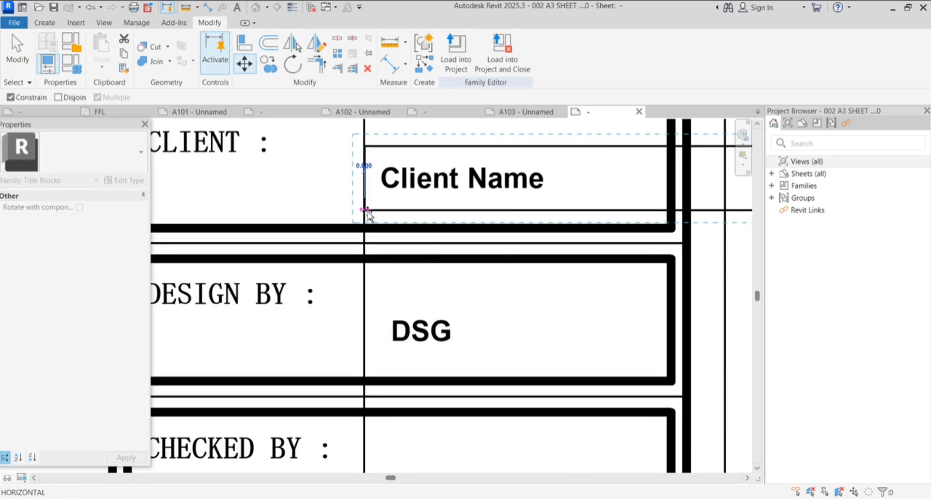
left_click(368, 234)
scroll(436, 214, "down", 4)
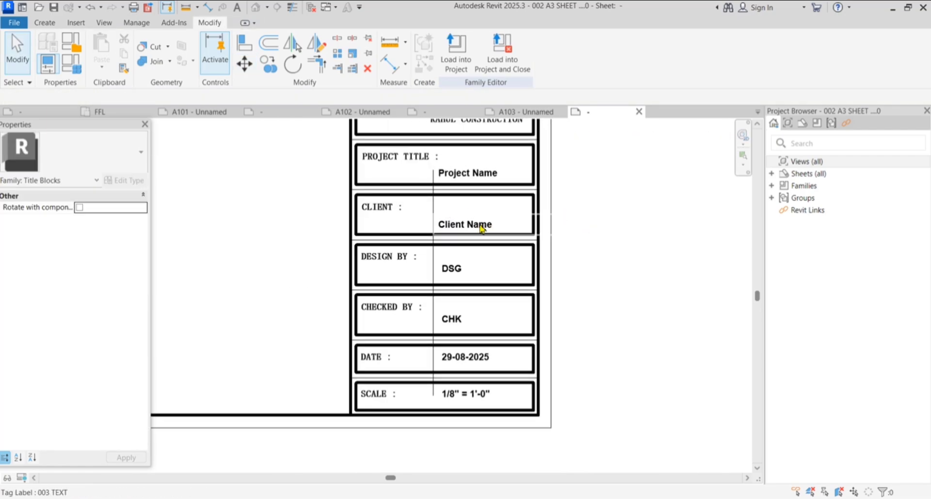
scroll(482, 224, "up", 3)
scroll(533, 225, "down", 1)
Shift the DSG and CHK labels left against the divider line
left_click(463, 266)
left_click(244, 64)
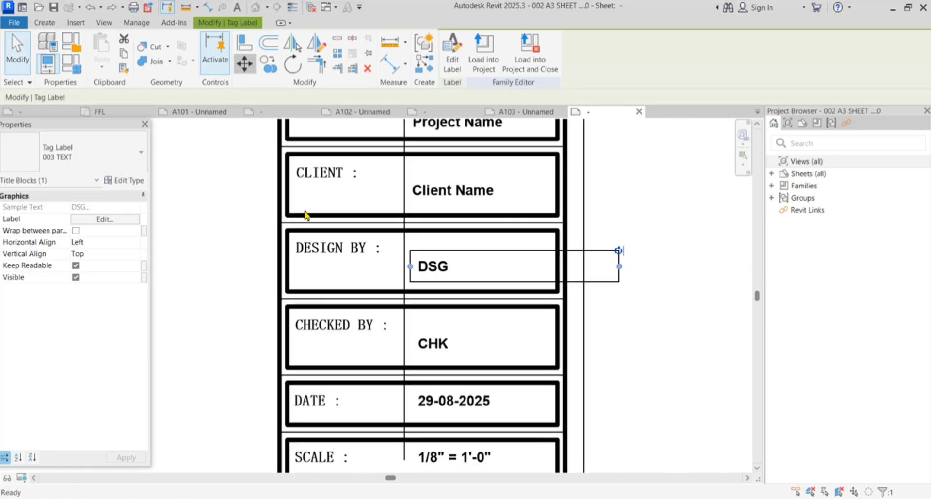
scroll(415, 298, "up", 5)
left_click(407, 248)
left_click(395, 248)
scroll(431, 220, "down", 6)
left_click(450, 288)
key("m")
key("v")
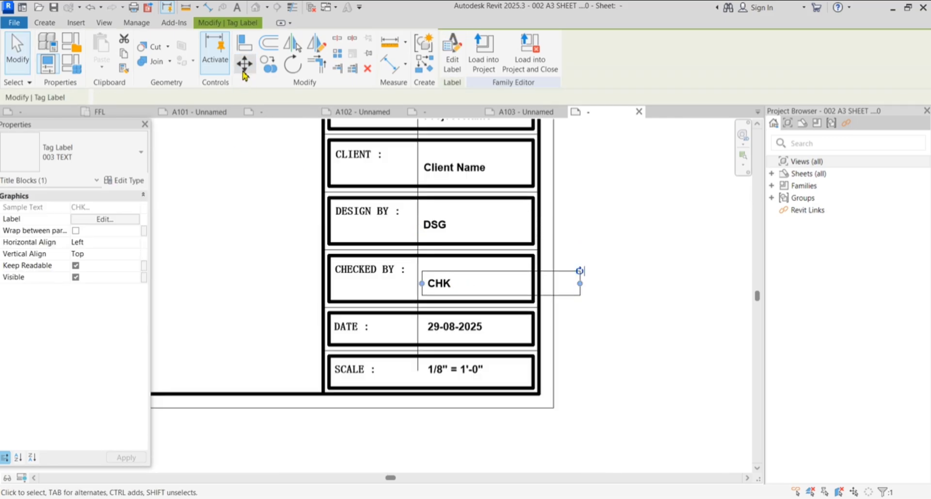
scroll(436, 284, "up", 4)
left_click_drag(441, 266, 425, 253)
scroll(425, 252, "down", 5)
Align the 29-08-2025 date and scale value labels against the divider line
left_click(461, 304)
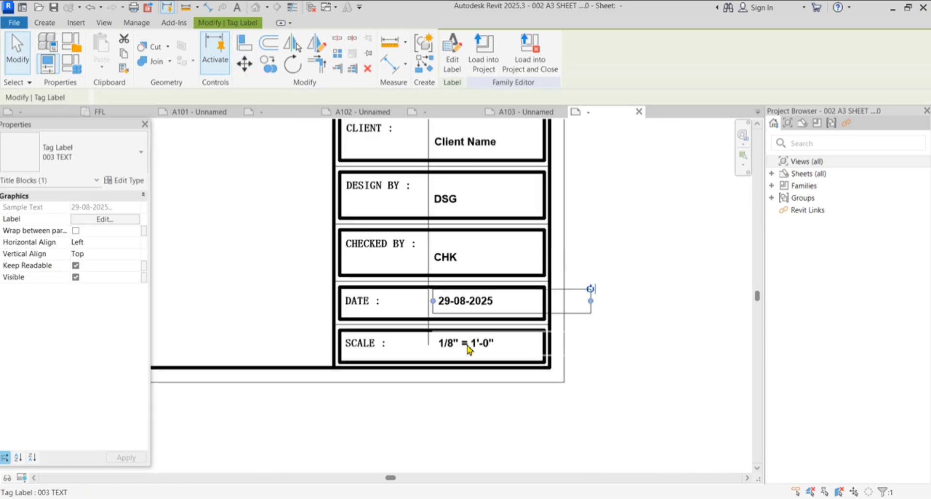
left_click(244, 64)
scroll(446, 304, "up", 4)
left_click(424, 299)
left_click(415, 299)
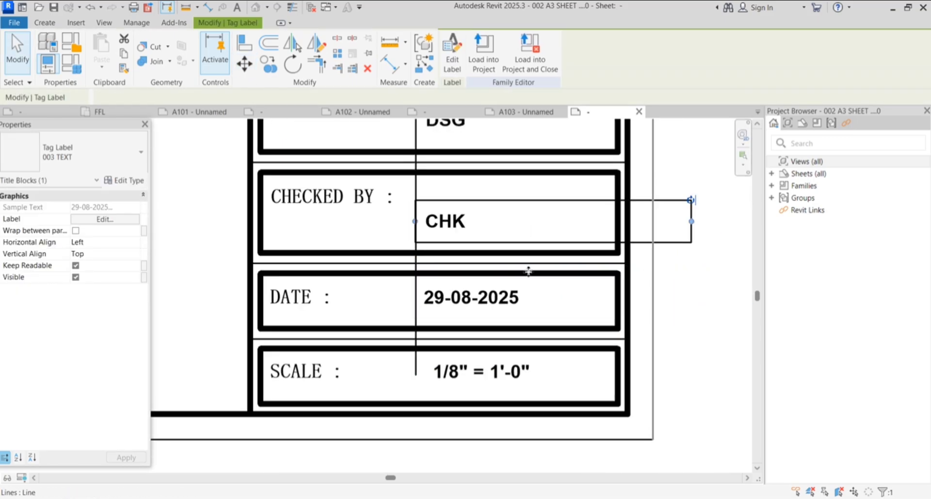
scroll(491, 314, "down", 5)
left_click(463, 374)
left_click(245, 64)
scroll(429, 338, "up", 4)
left_click(428, 338)
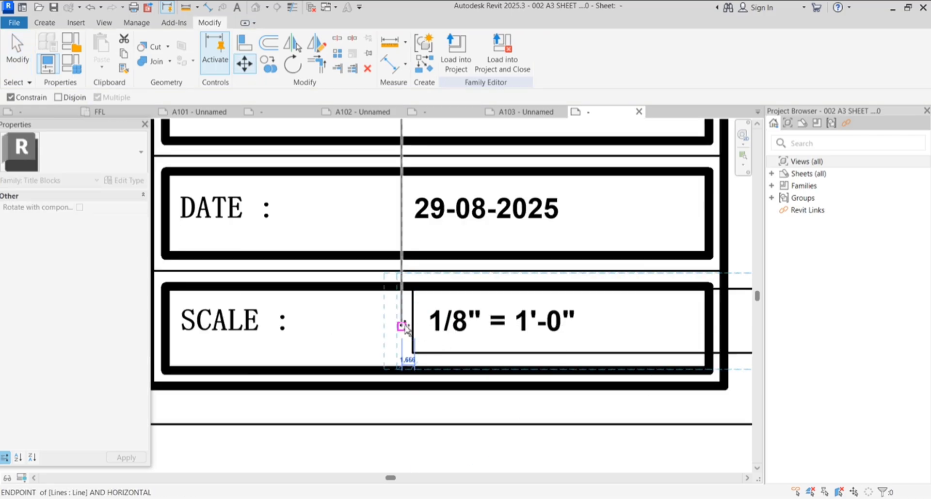
left_click(401, 326)
scroll(521, 408, "down", 5)
left_click(459, 60)
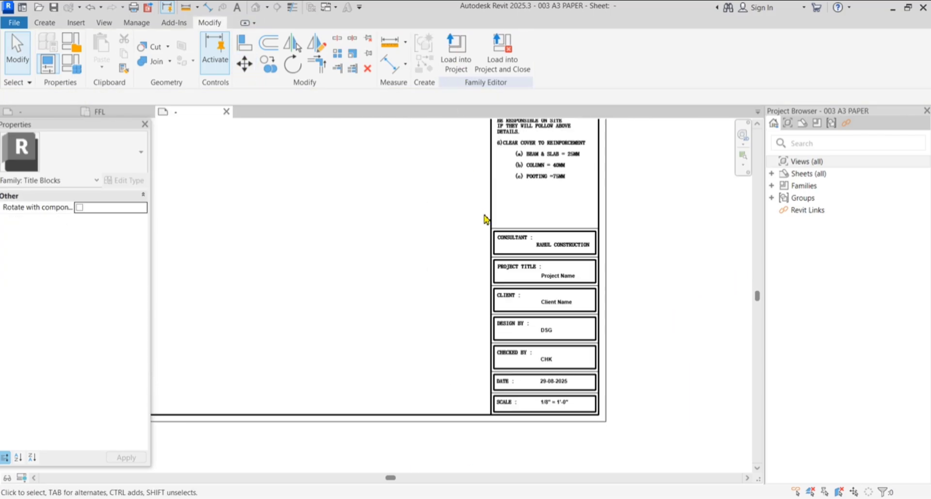
Load the 003 A3 PAPER title block into the ground floor plan project
left_click(456, 61)
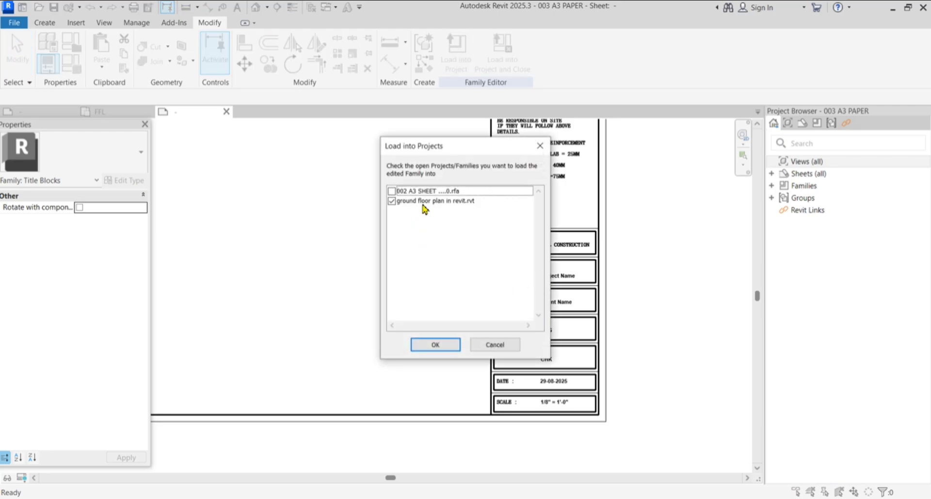
left_click(439, 344)
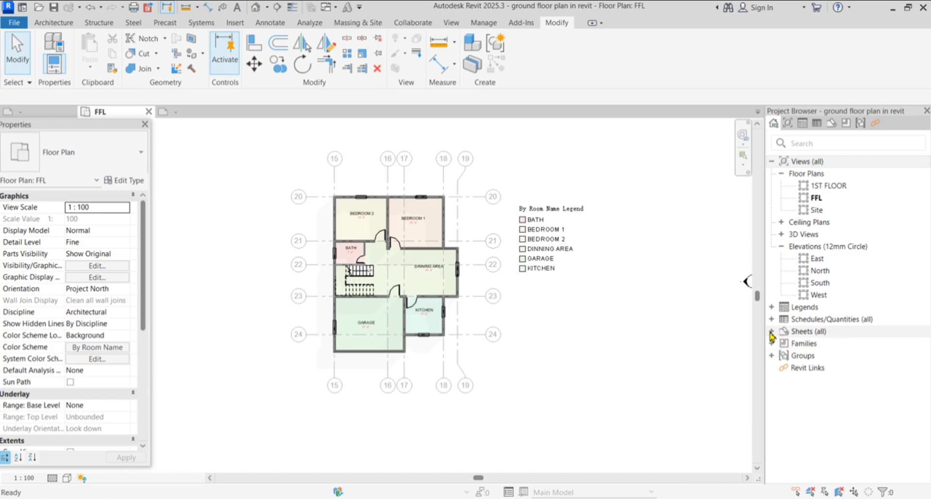
right_click(773, 333)
left_click(776, 341)
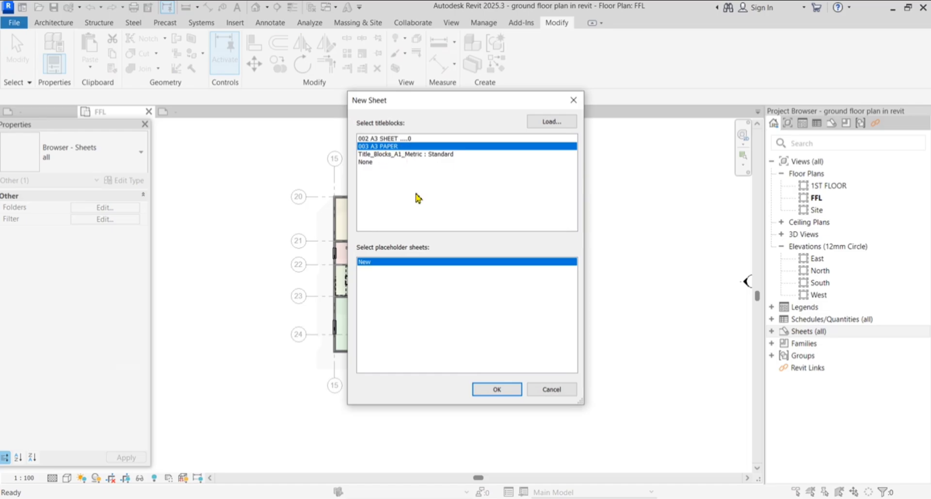
left_click(504, 389)
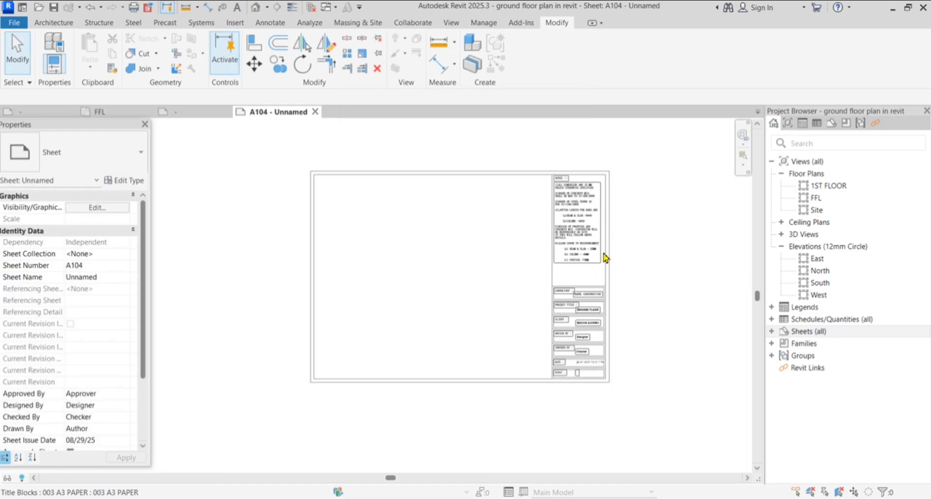
scroll(596, 193, "up", 4)
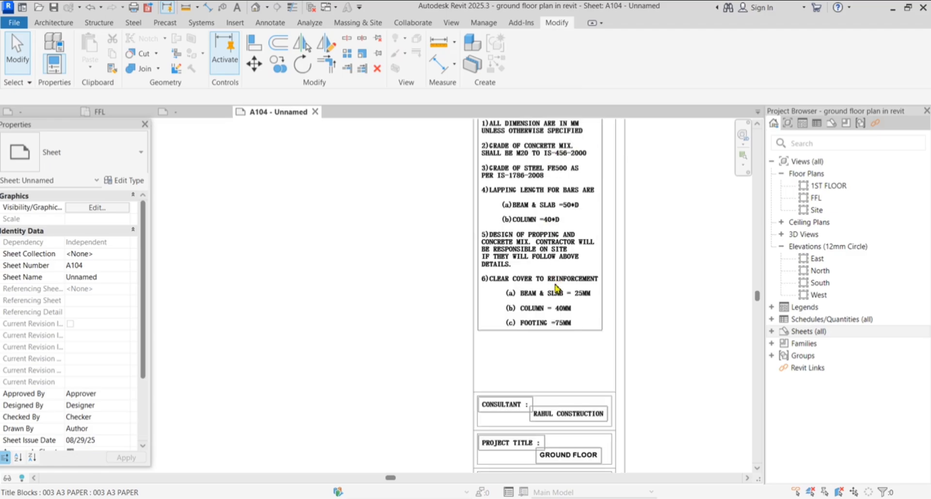
scroll(558, 236, "down", 2)
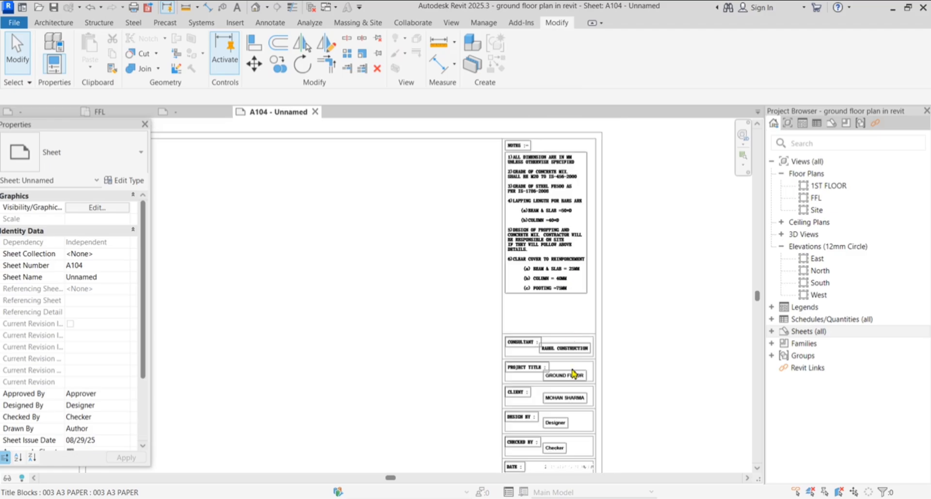
scroll(573, 375, "up", 5)
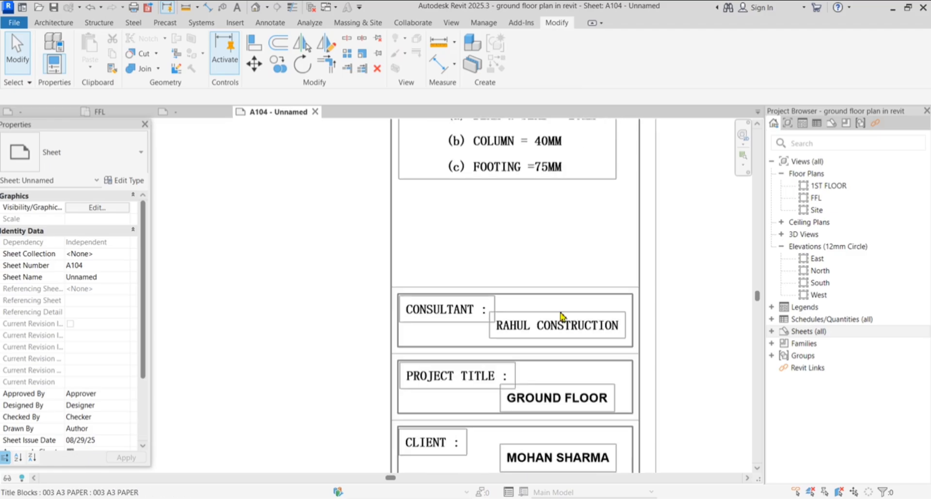
scroll(561, 316, "down", 5)
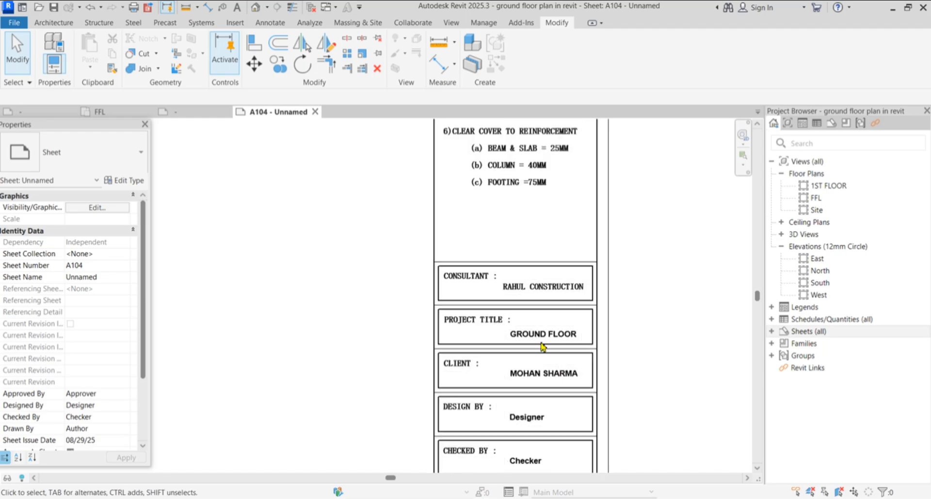
Enter the designer's name in the title block's Design By field
left_click(556, 336)
left_click(574, 336)
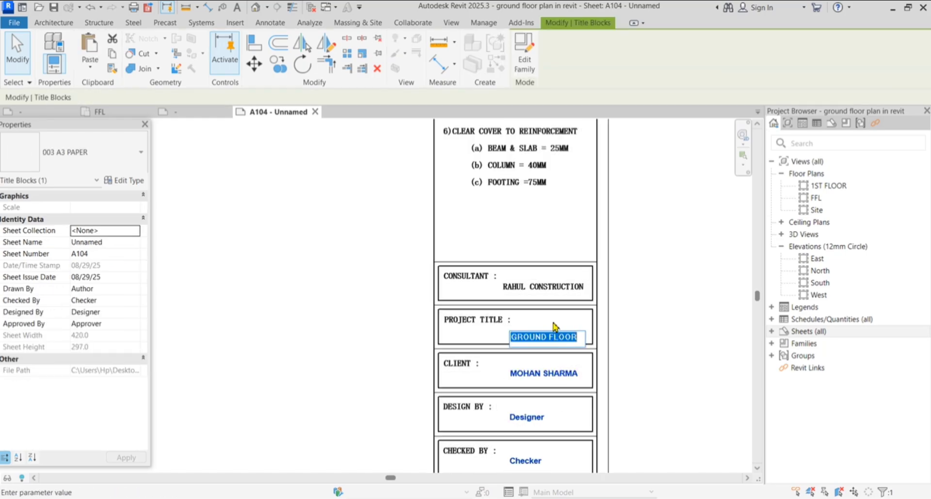
scroll(554, 383, "down", 2)
scroll(547, 395, "up", 2)
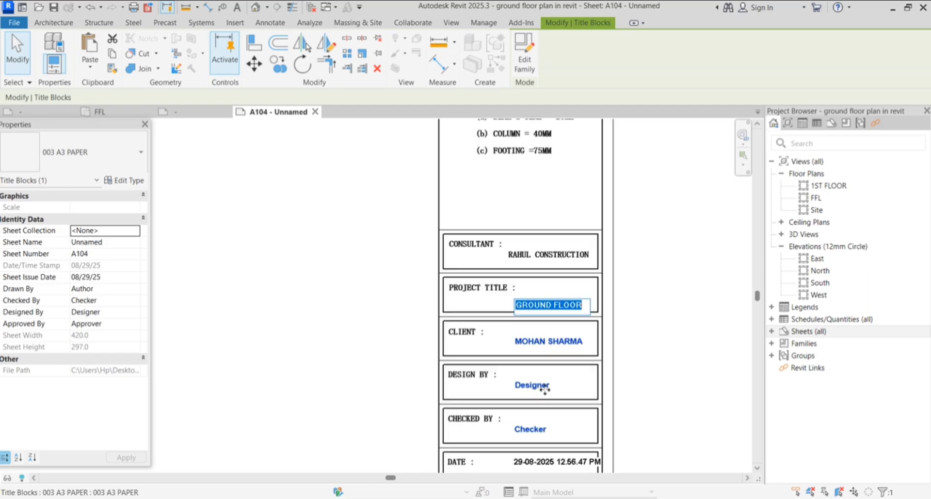
left_click(544, 388)
left_click(545, 388)
scroll(545, 390, "up", 2)
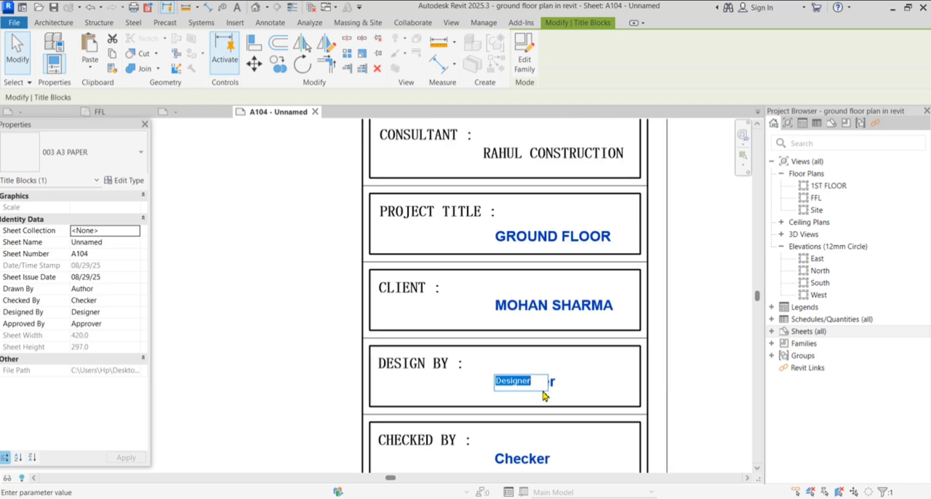
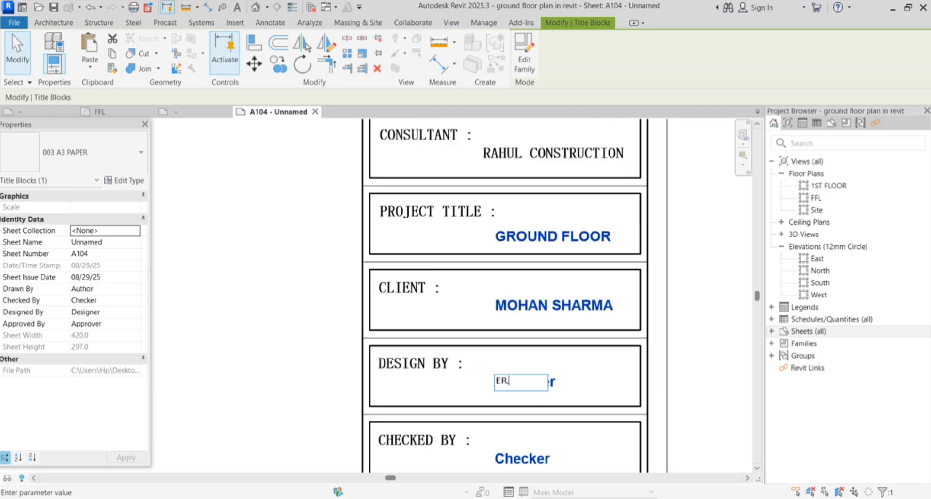
left_click(696, 353)
scroll(576, 345, "down", 2)
scroll(572, 399, "up", 2)
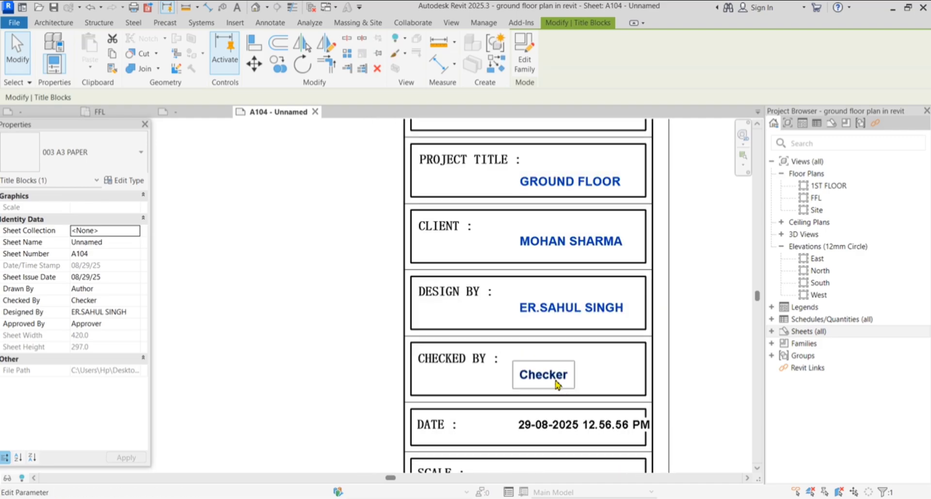
Enter the checker's name in the Checked By field, then select the FFL floor plan view
left_click(542, 376)
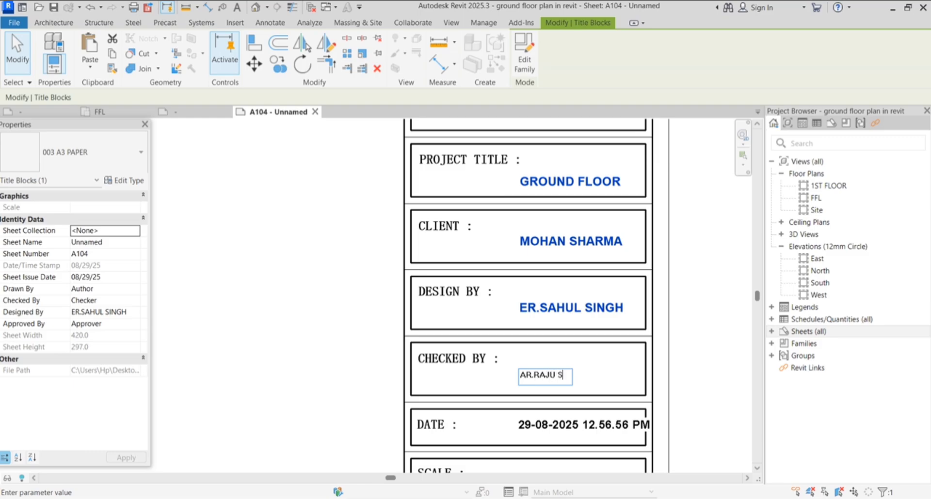
left_click(723, 362)
scroll(541, 270, "down", 2)
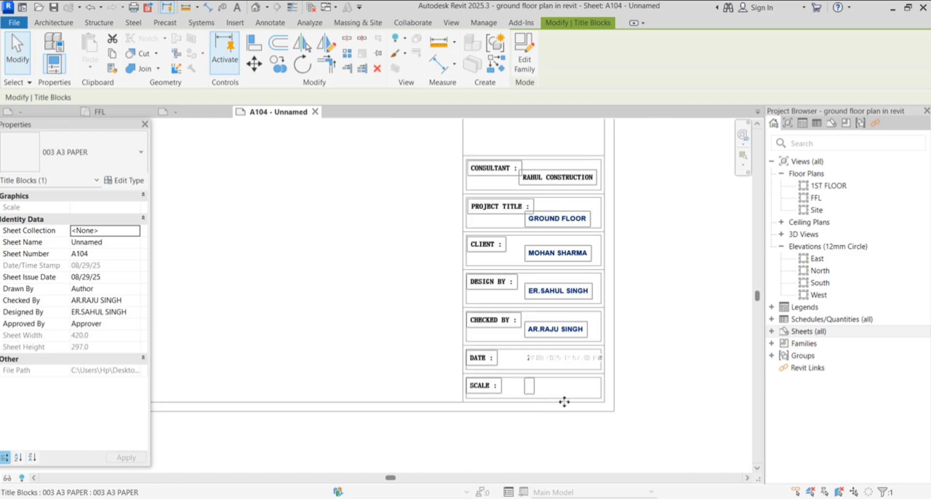
scroll(615, 405, "down", 2)
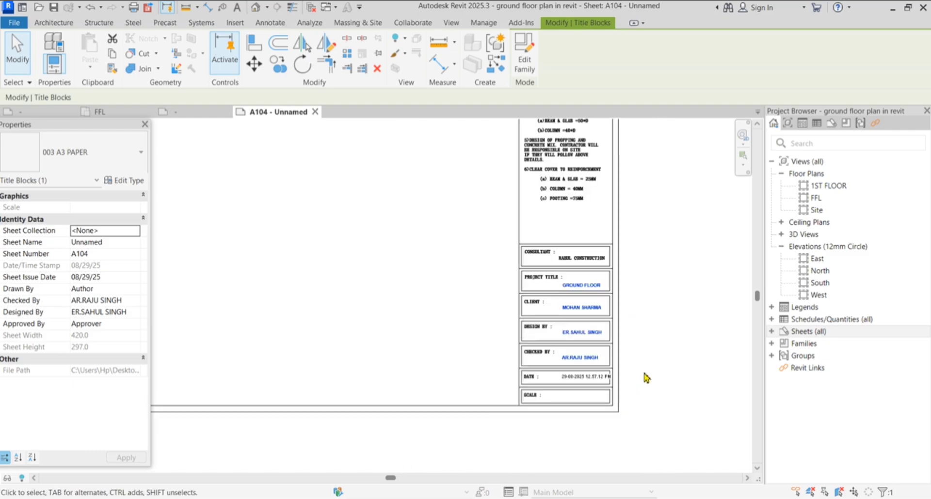
left_click(682, 370)
scroll(673, 409, "down", 5)
scroll(649, 233, "up", 2)
scroll(649, 233, "up", 2)
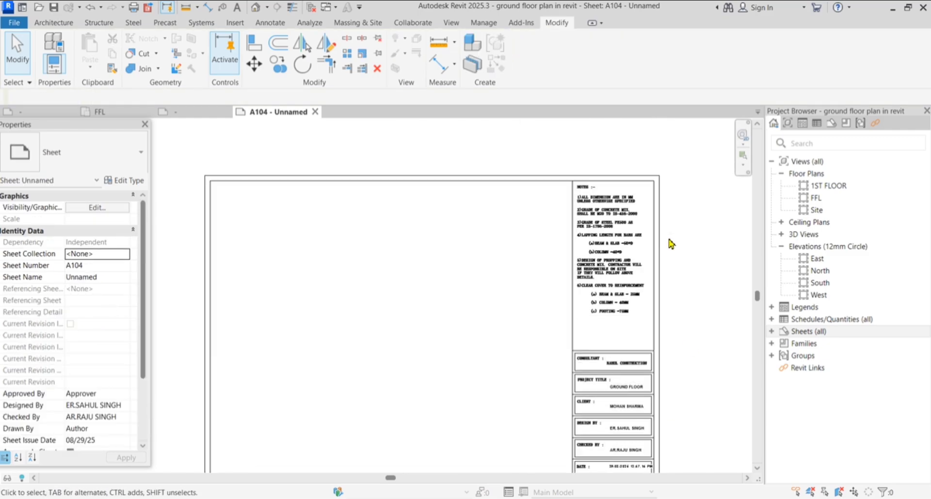
scroll(701, 276, "down", 3)
scroll(696, 299, "up", 1)
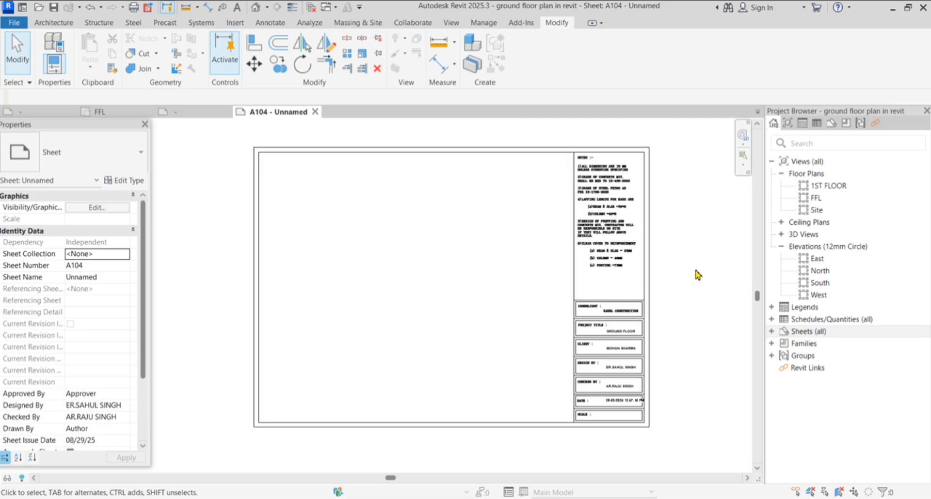
left_click(833, 201)
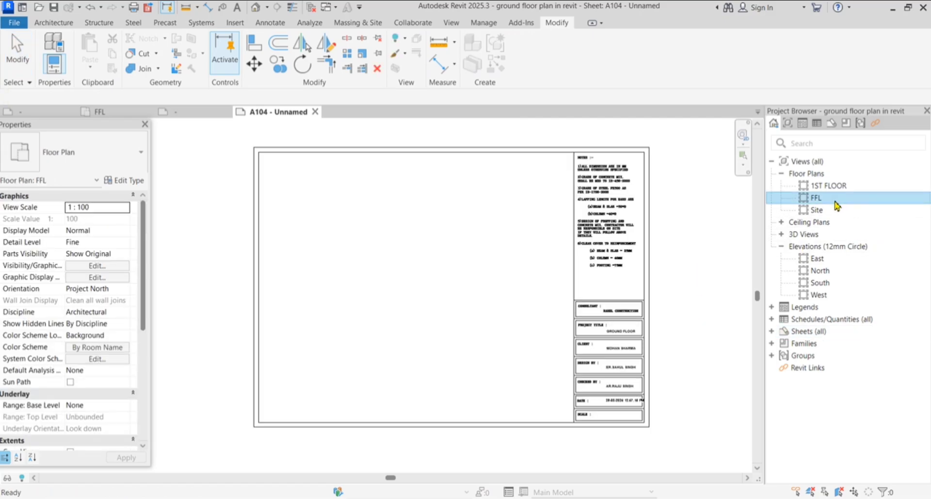
Place the FFL ground floor plan on sheet A104 as a No Title viewport at 1 : 100
right_click(836, 204)
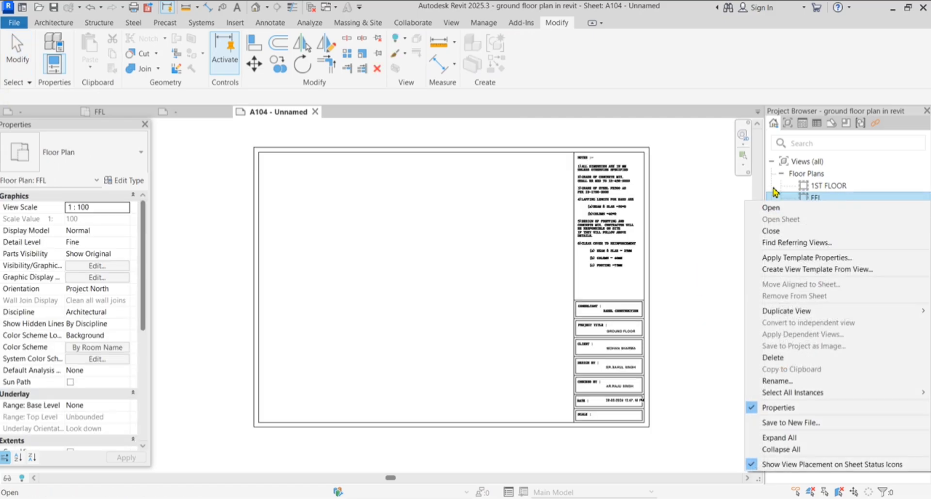
left_click(726, 201)
left_click(836, 198)
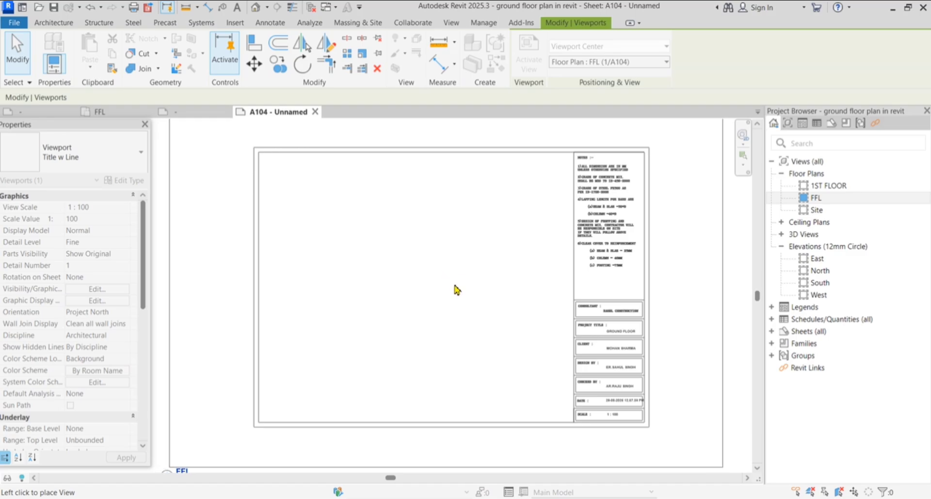
left_click(456, 303)
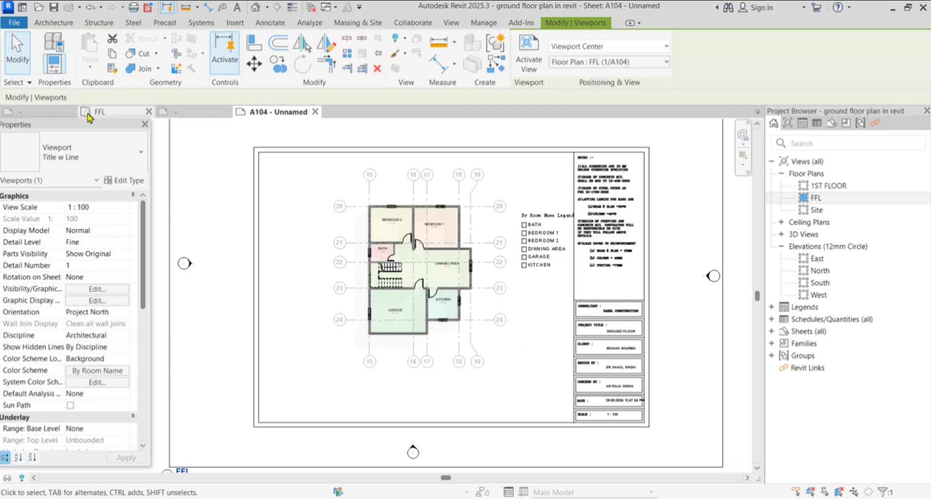
scroll(262, 266, "down", 1)
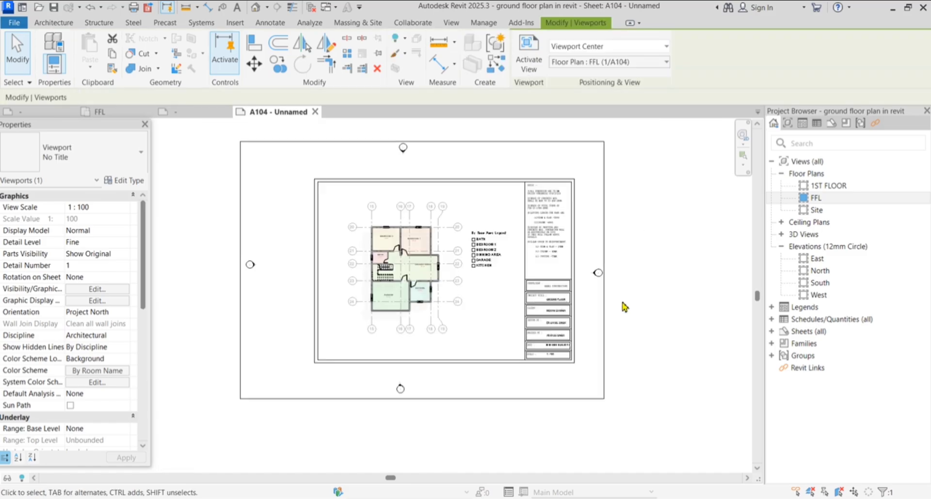
scroll(626, 303, "up", 1)
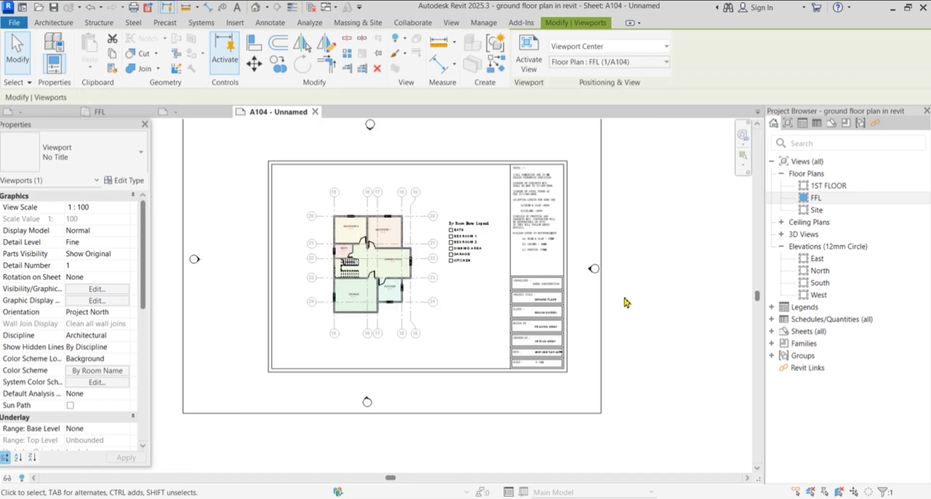
left_click(669, 227)
scroll(524, 193, "up", 3)
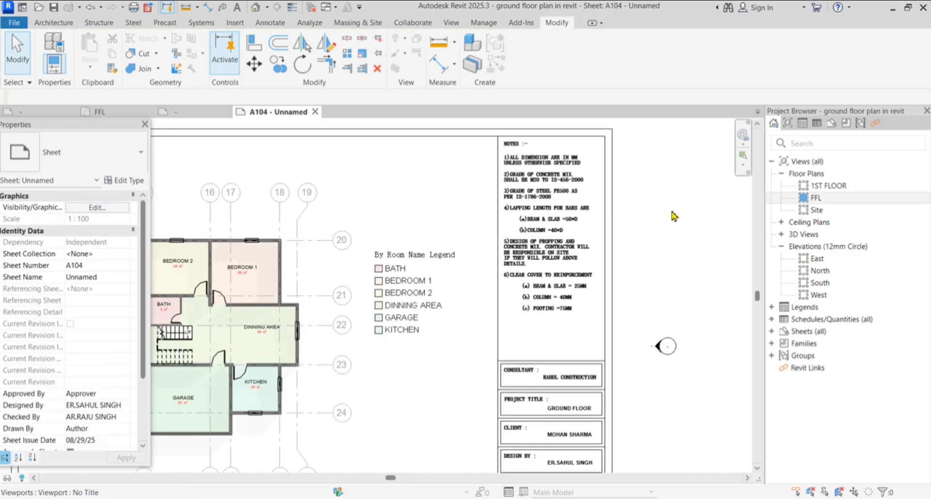
scroll(592, 186, "down", 2)
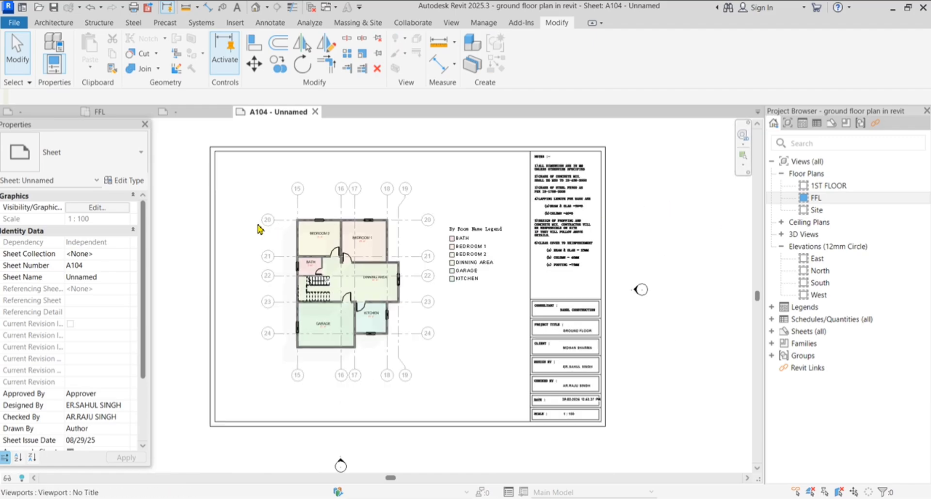
scroll(258, 228, "up", 1)
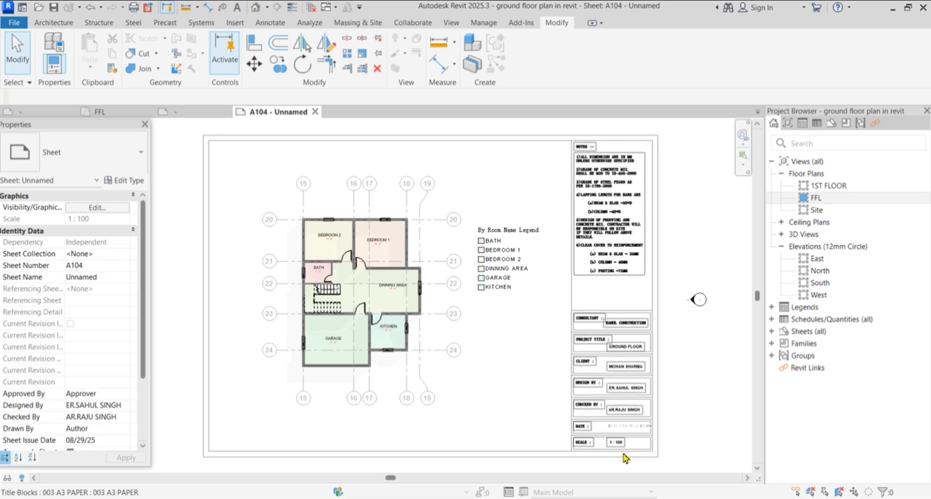
scroll(623, 449, "up", 5)
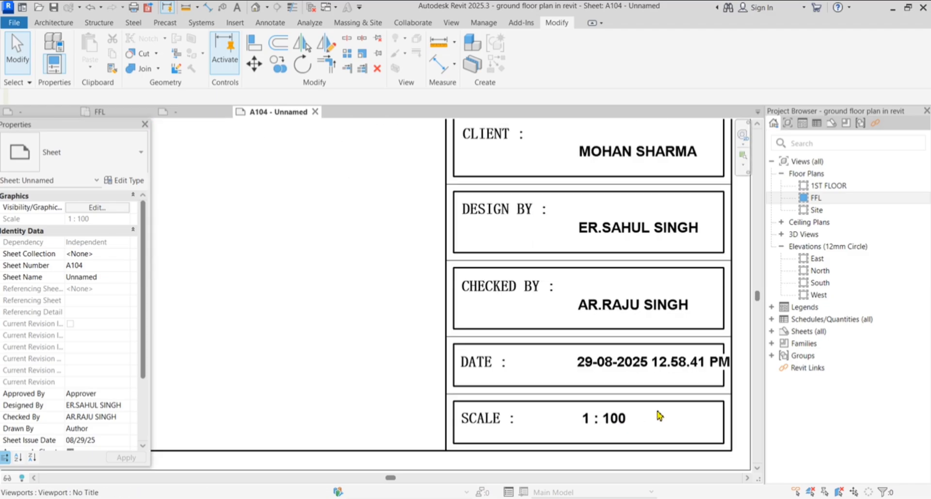
scroll(679, 424, "down", 4)
scroll(466, 409, "down", 4)
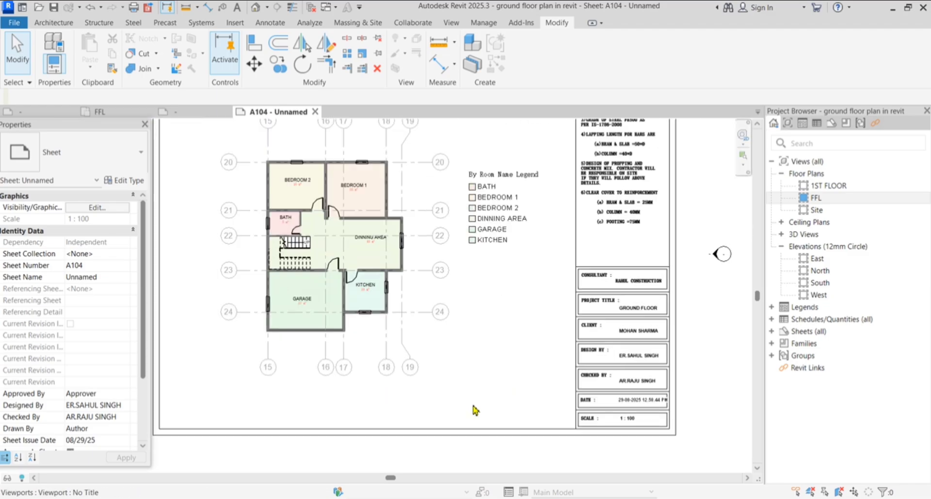
scroll(487, 359, "down", 1)
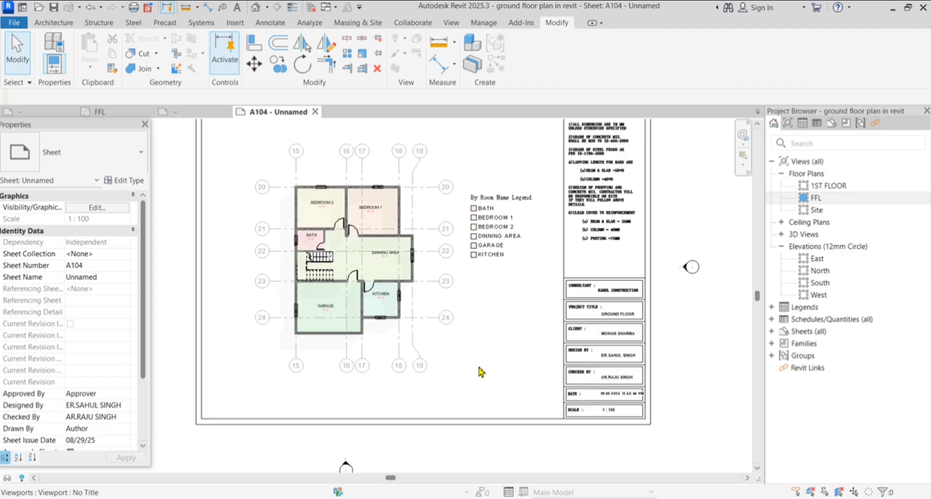
scroll(509, 315, "down", 2)
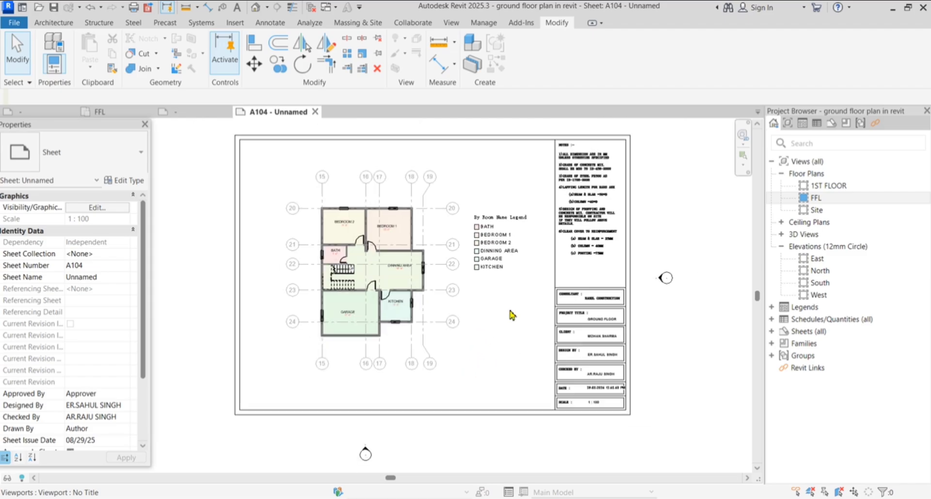
scroll(532, 228, "up", 2)
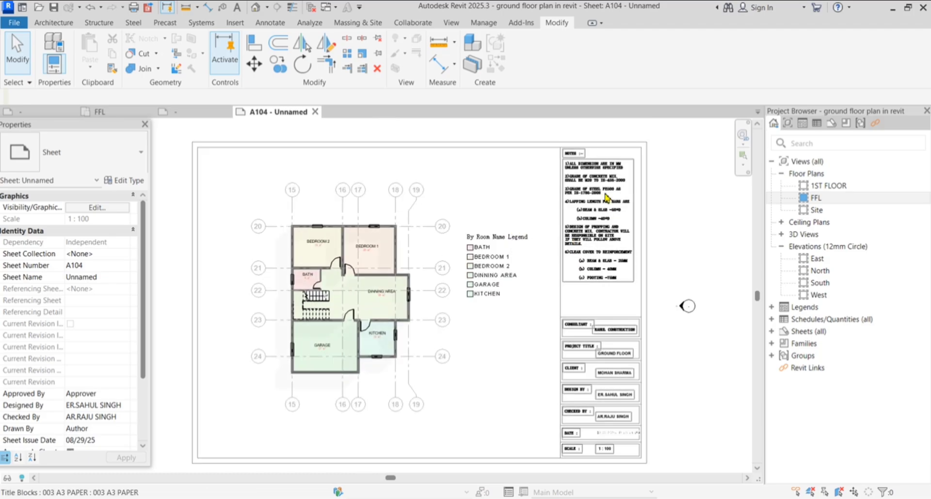
scroll(650, 286, "up", 3)
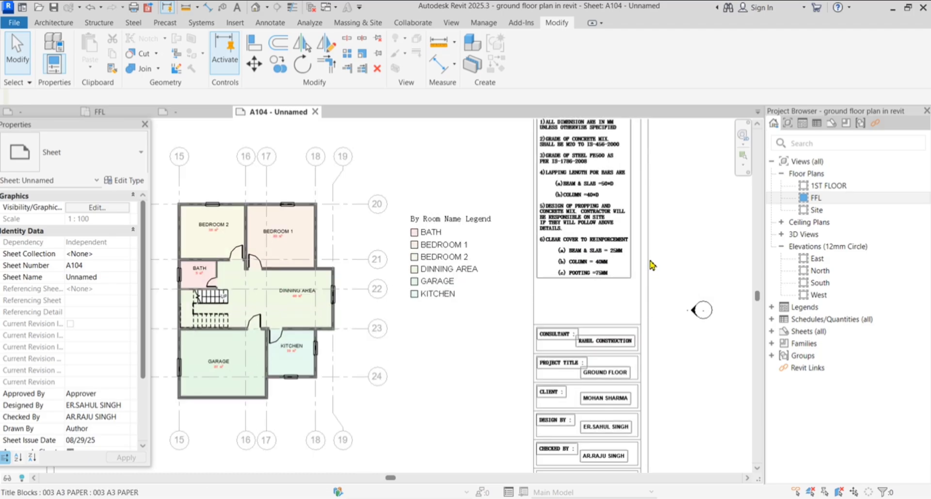
scroll(655, 219, "up", 3)
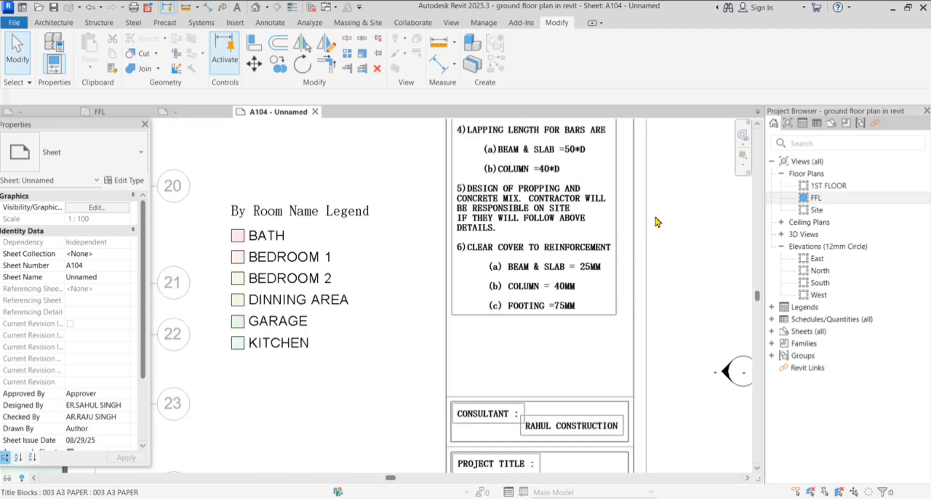
scroll(650, 232, "down", 2)
scroll(647, 238, "down", 2)
scroll(654, 233, "down", 2)
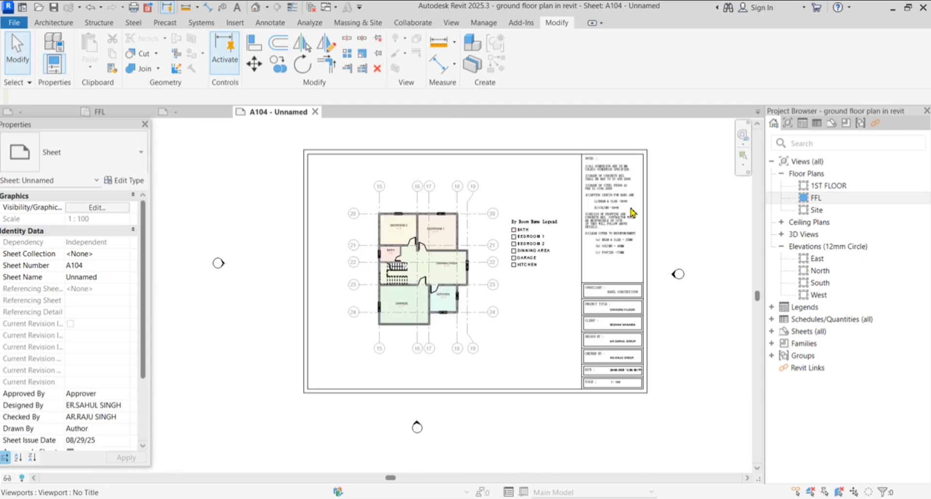
scroll(565, 190, "down", 1)
scroll(555, 193, "up", 2)
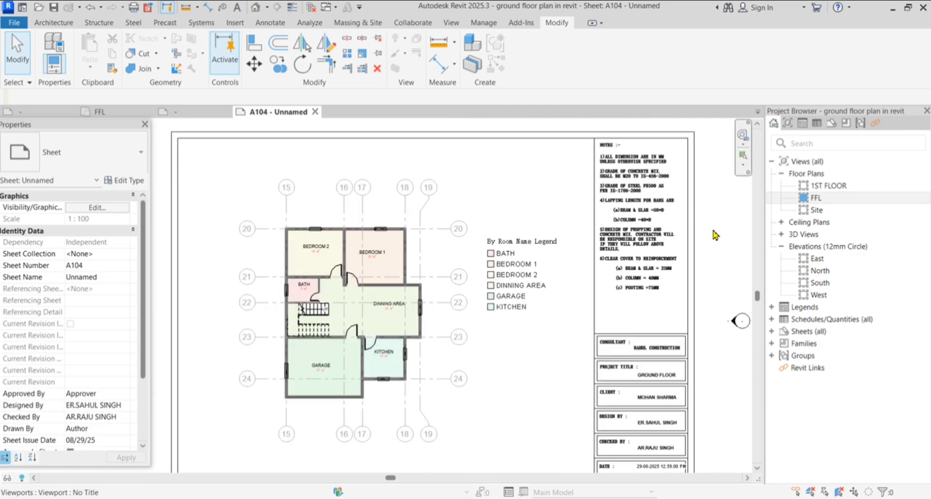
scroll(513, 200, "down", 1)
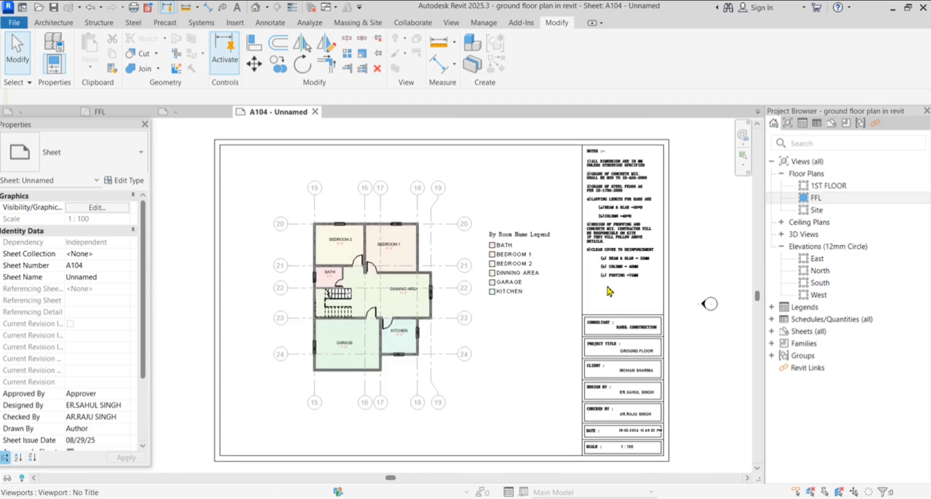